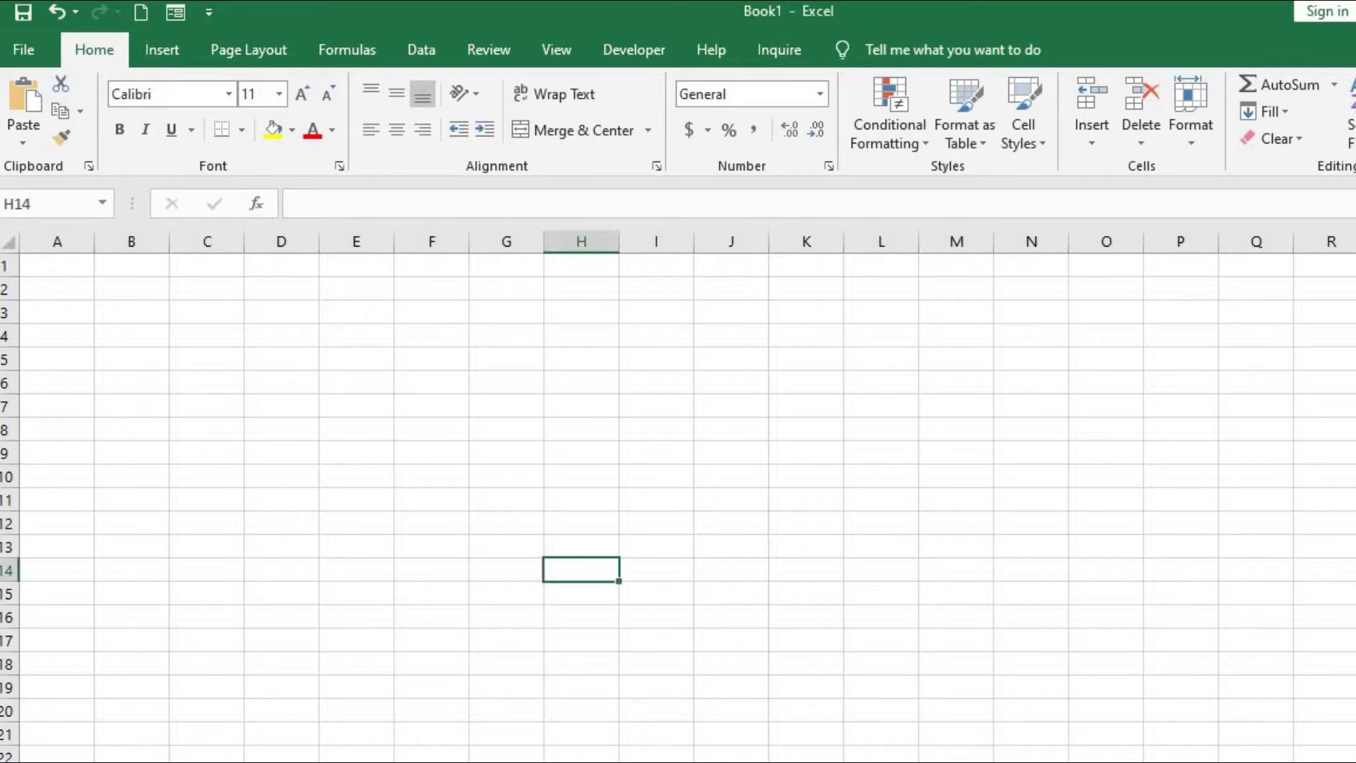
# Step: Open the VBA editor and display the UserForm1 design with the DATA PRIBADI form
pyautogui.hotkey('alt', 'F11')
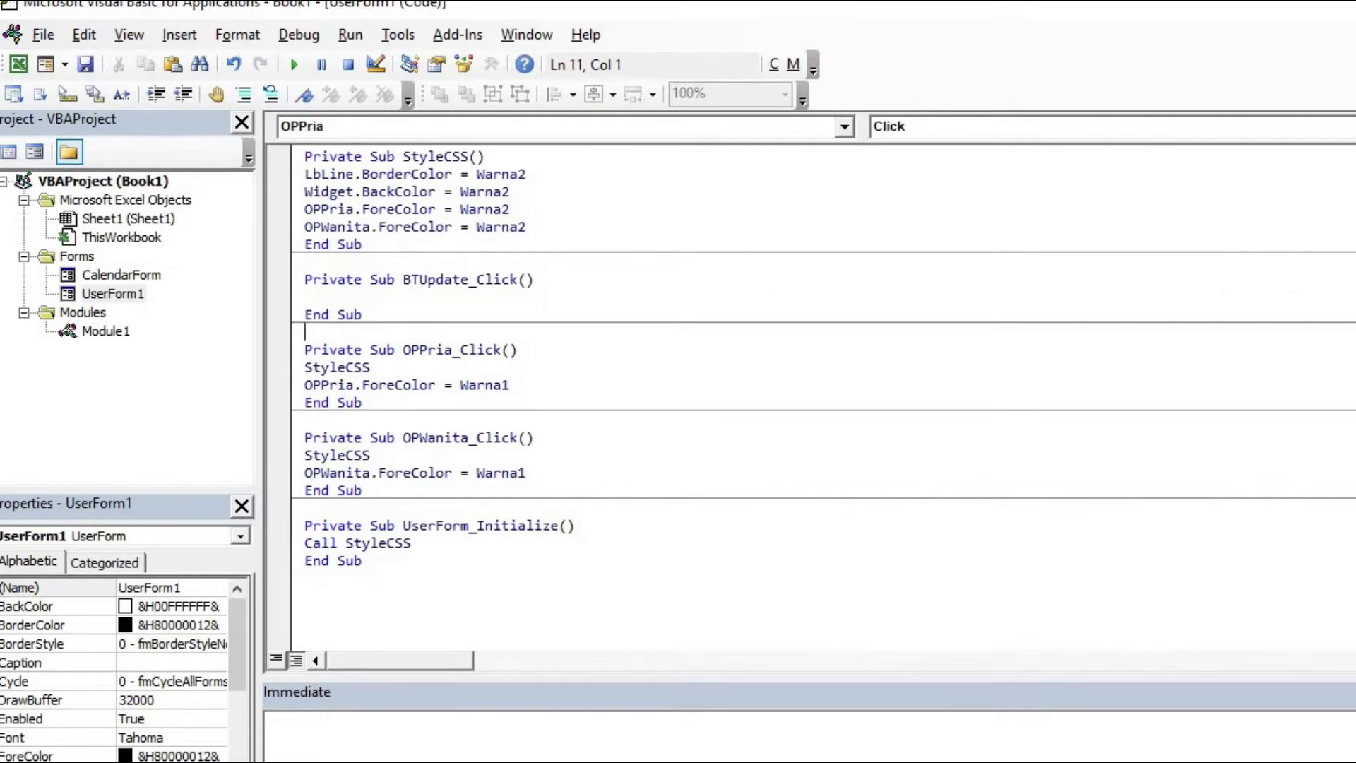
pyautogui.click(113, 293)
pyautogui.rightClick(127, 296)
pyautogui.click(201, 343)
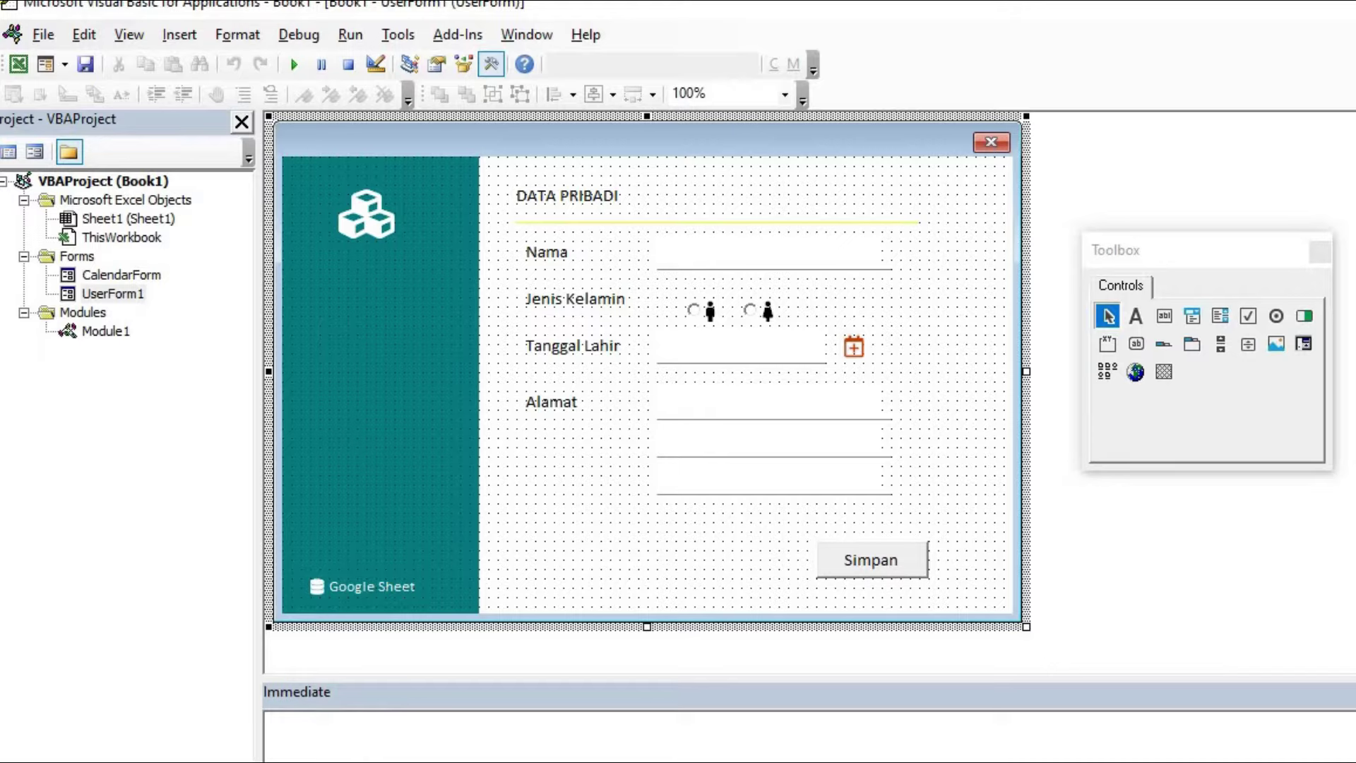
# Step: Inspect the Nama, Tanggal Lahir and Alamat boxes, then switch UserForm1 to its code
pyautogui.click(769, 255)
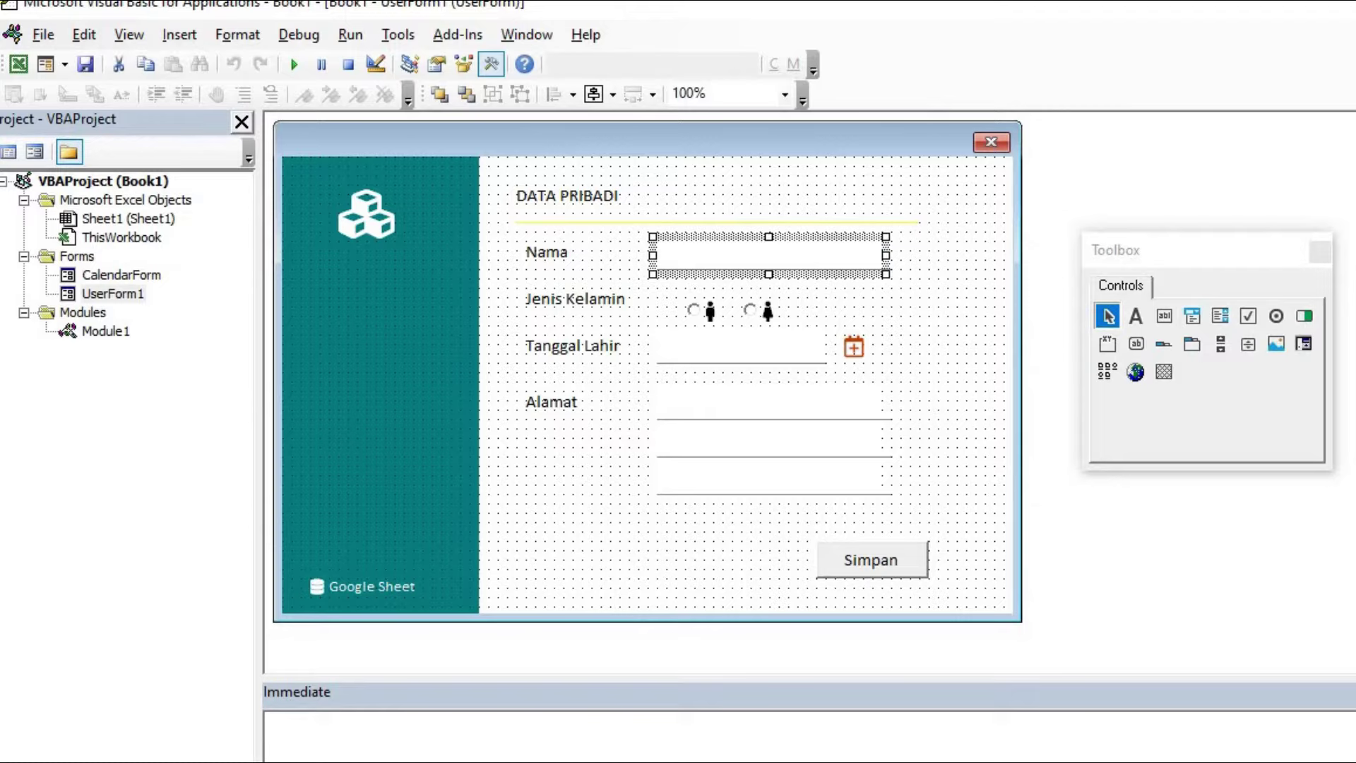
pyautogui.click(741, 348)
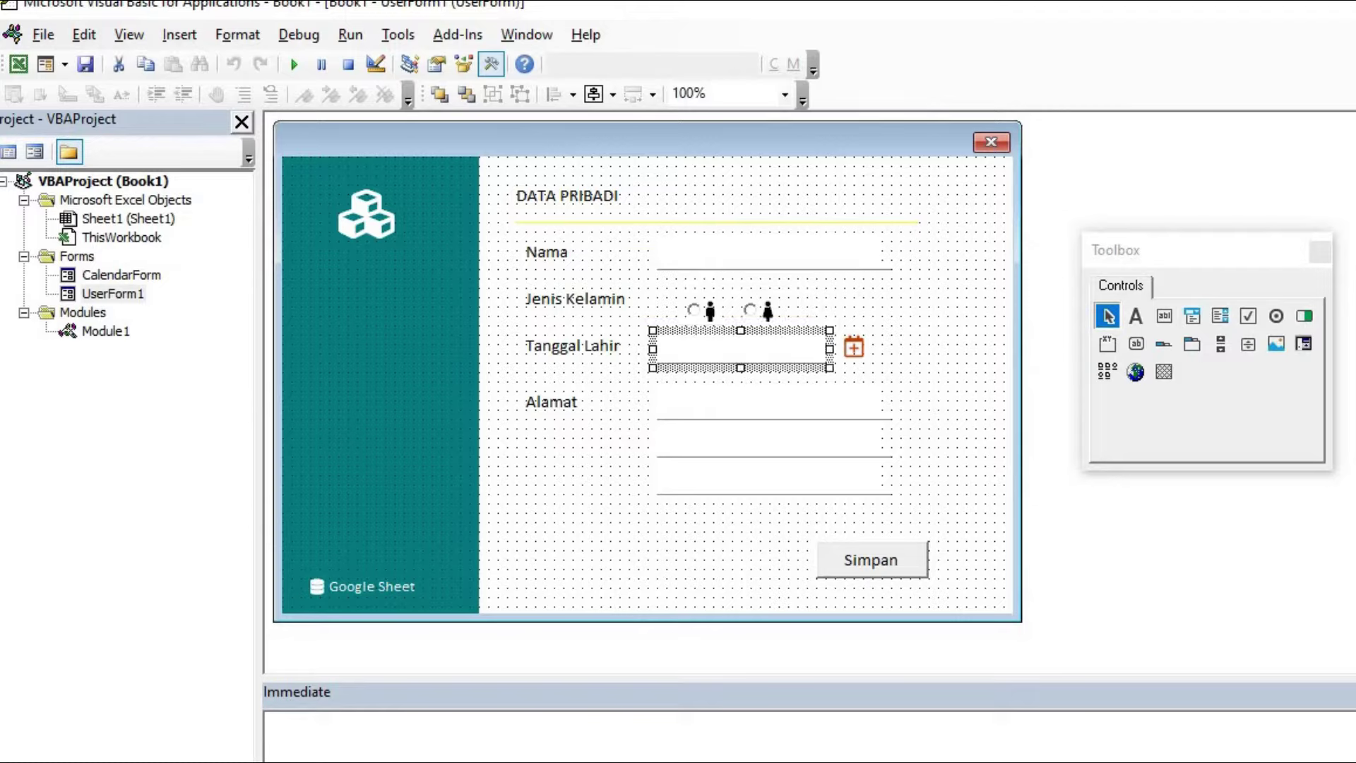
pyautogui.click(770, 403)
pyautogui.click(770, 442)
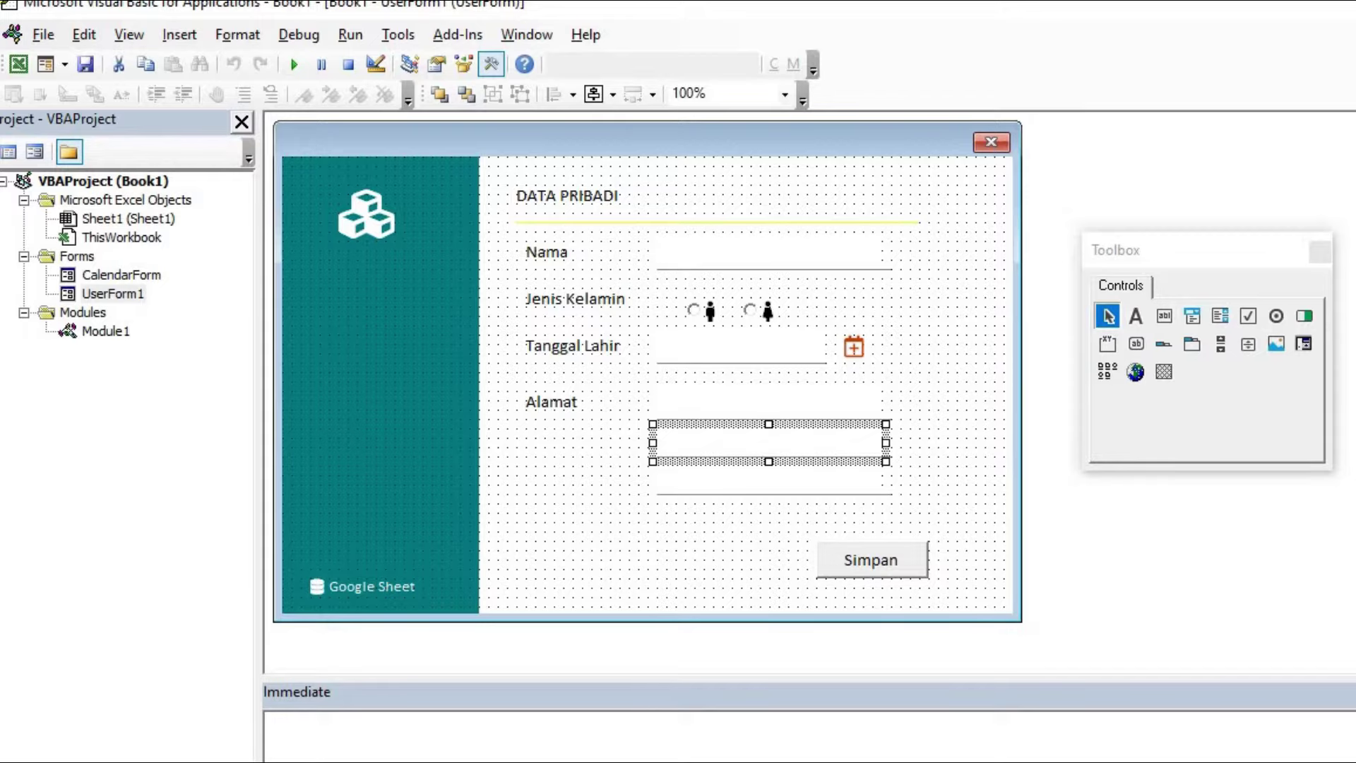
pyautogui.press('Escape')
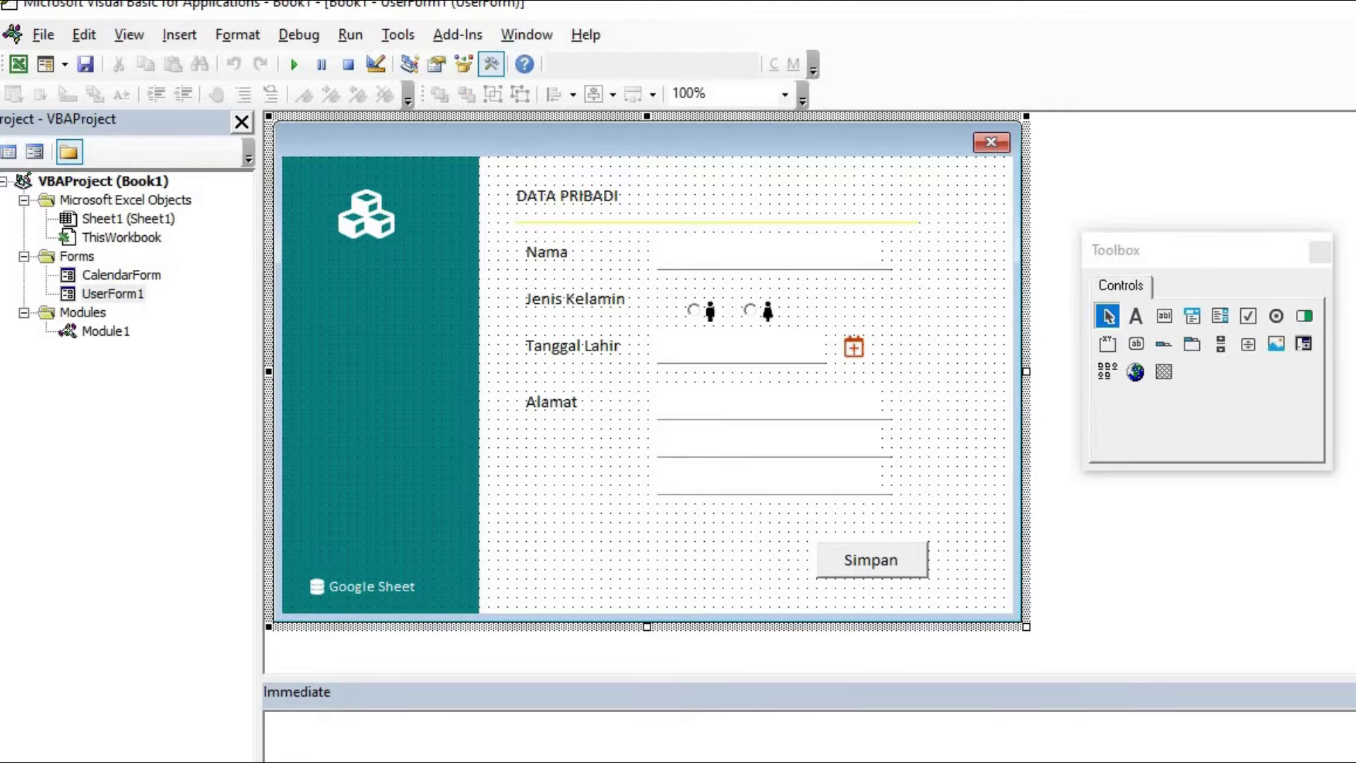
pyautogui.rightClick(113, 293)
pyautogui.click(205, 311)
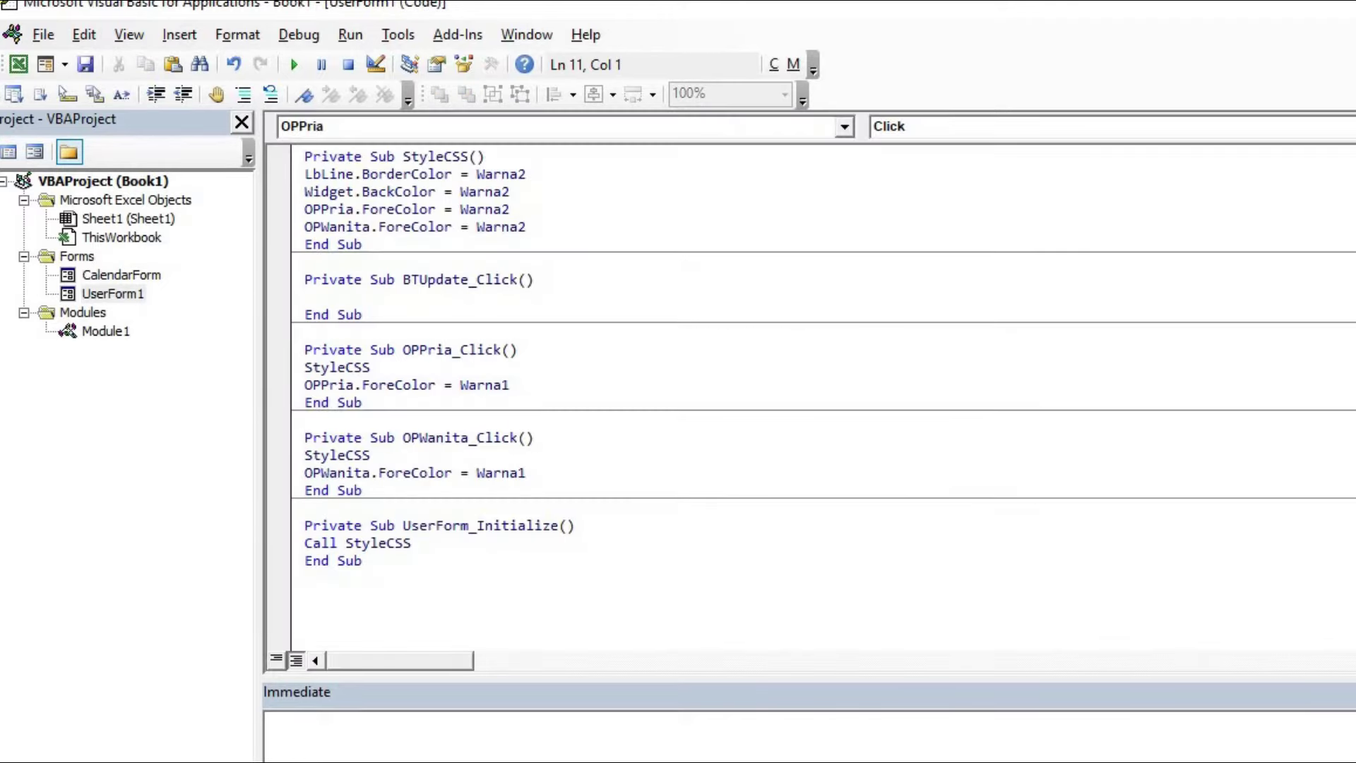
# Step: Review the StyleCSS colour lines, BTUpdate_Click and the OPPria/OPWanita colour lines
pyautogui.moveTo(467, 174); pyautogui.dragTo(526, 174)
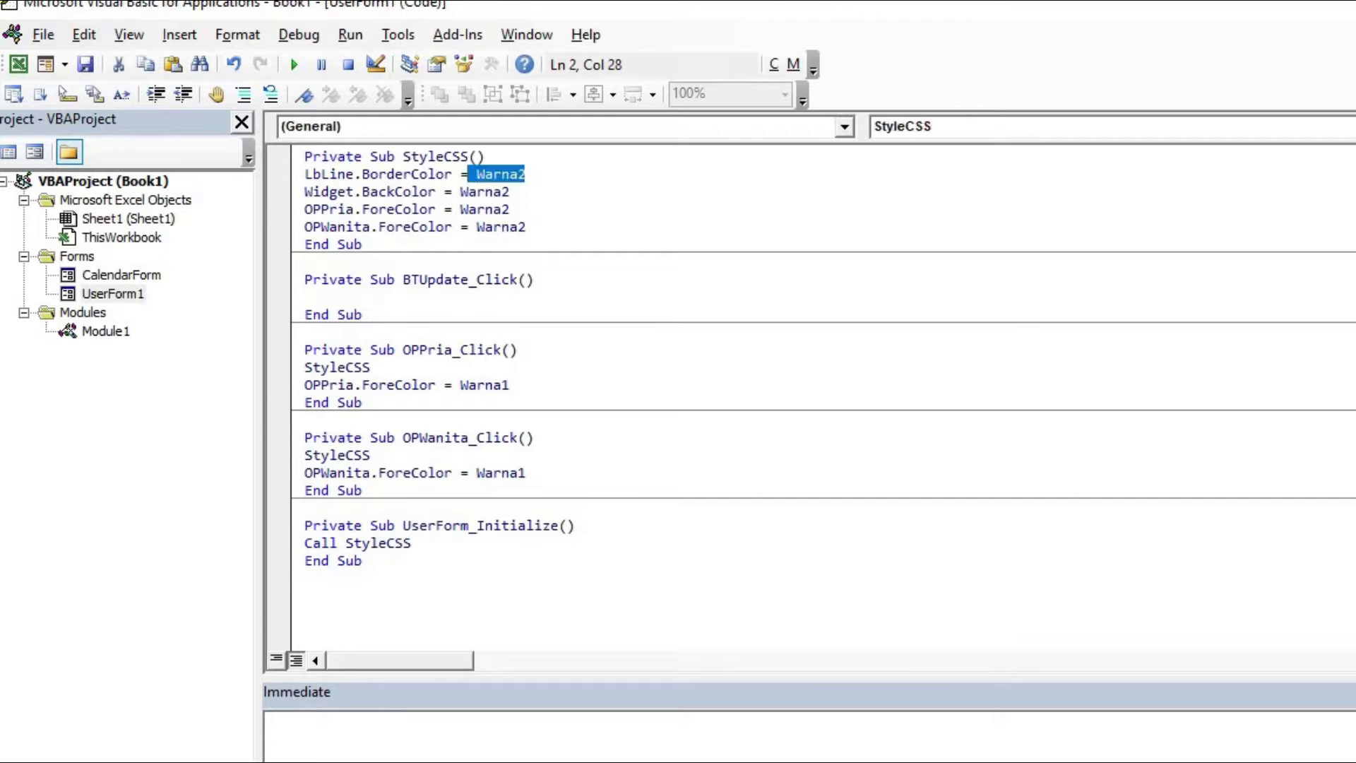
pyautogui.hotkey('shift', 'Down')
pyautogui.hotkey('shift', 'Down')
pyautogui.click(305, 296)
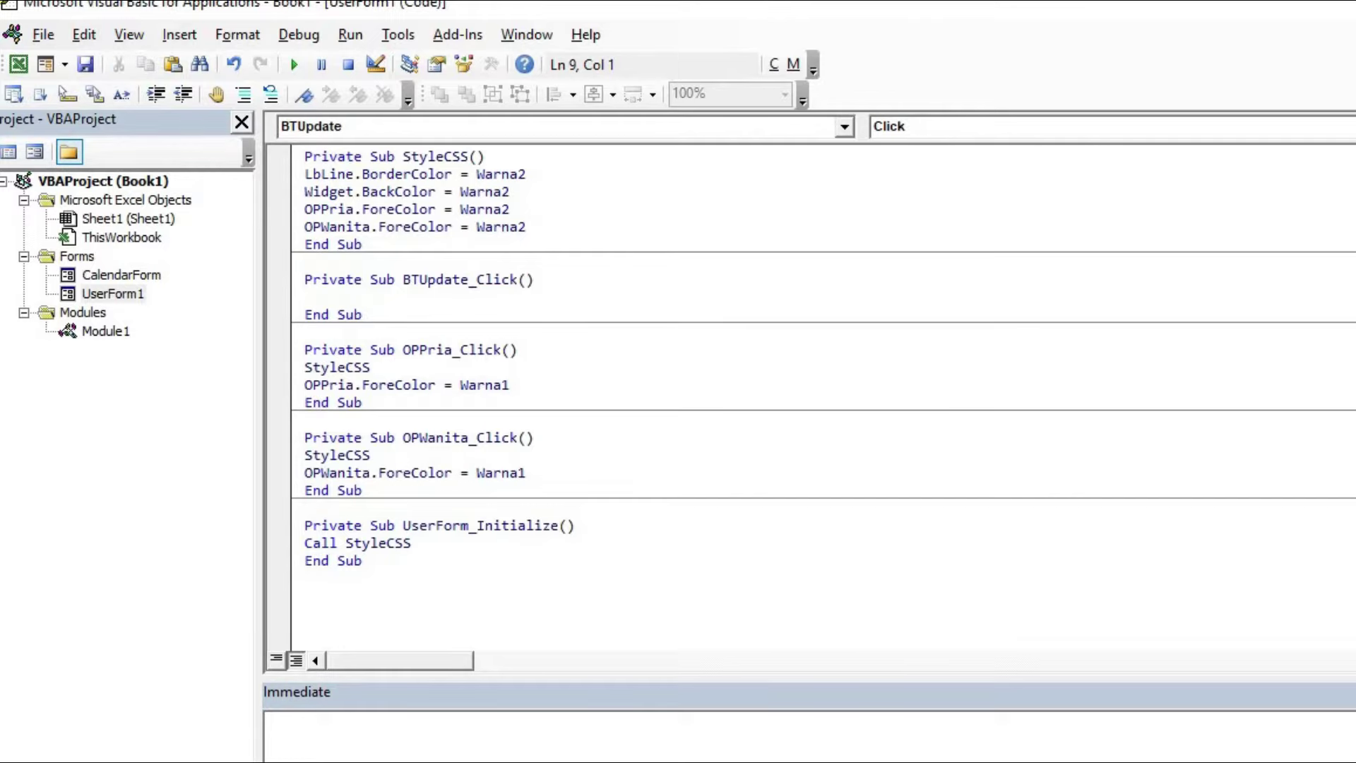
pyautogui.click(510, 385)
pyautogui.click(526, 473)
pyautogui.click(412, 542)
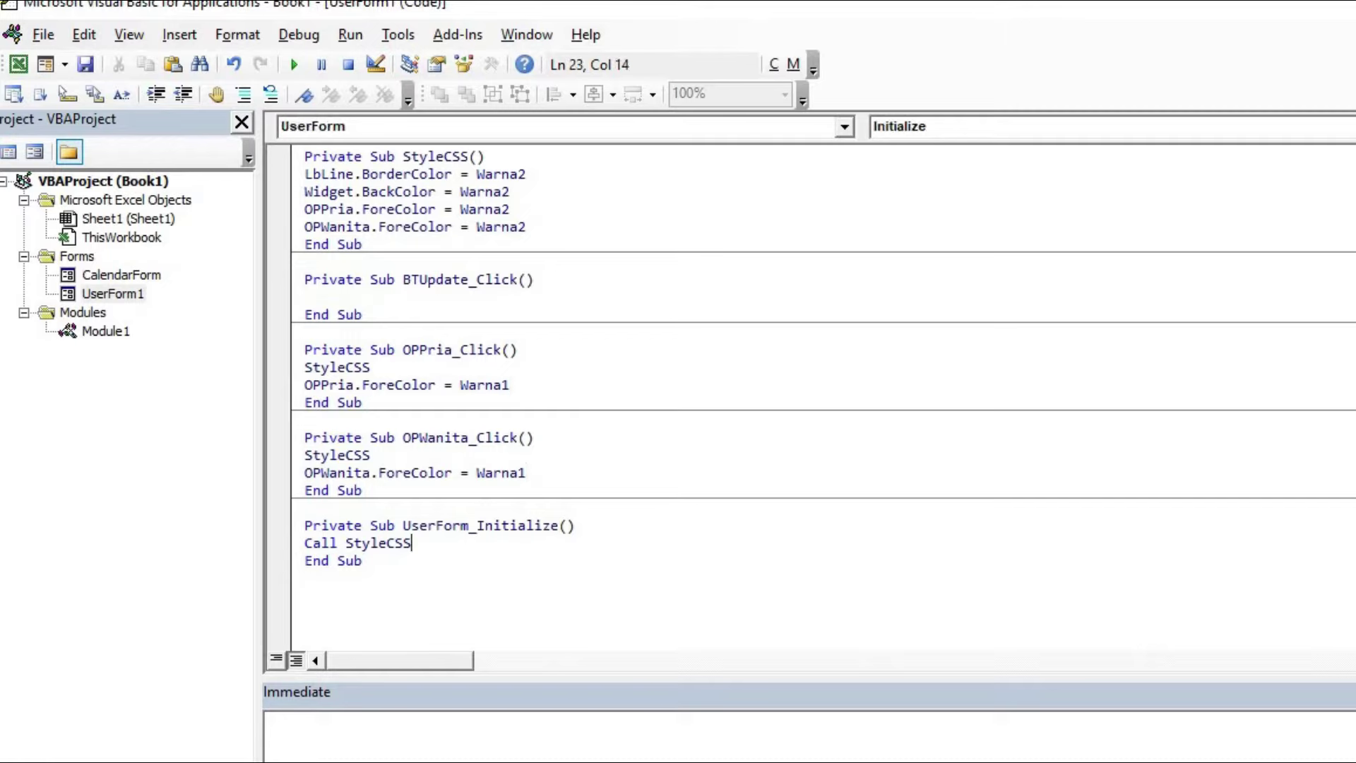
# Step: Test-run the DATA PRIBADI form, close it, and return to Excel at cell G6
pyautogui.click(294, 64)
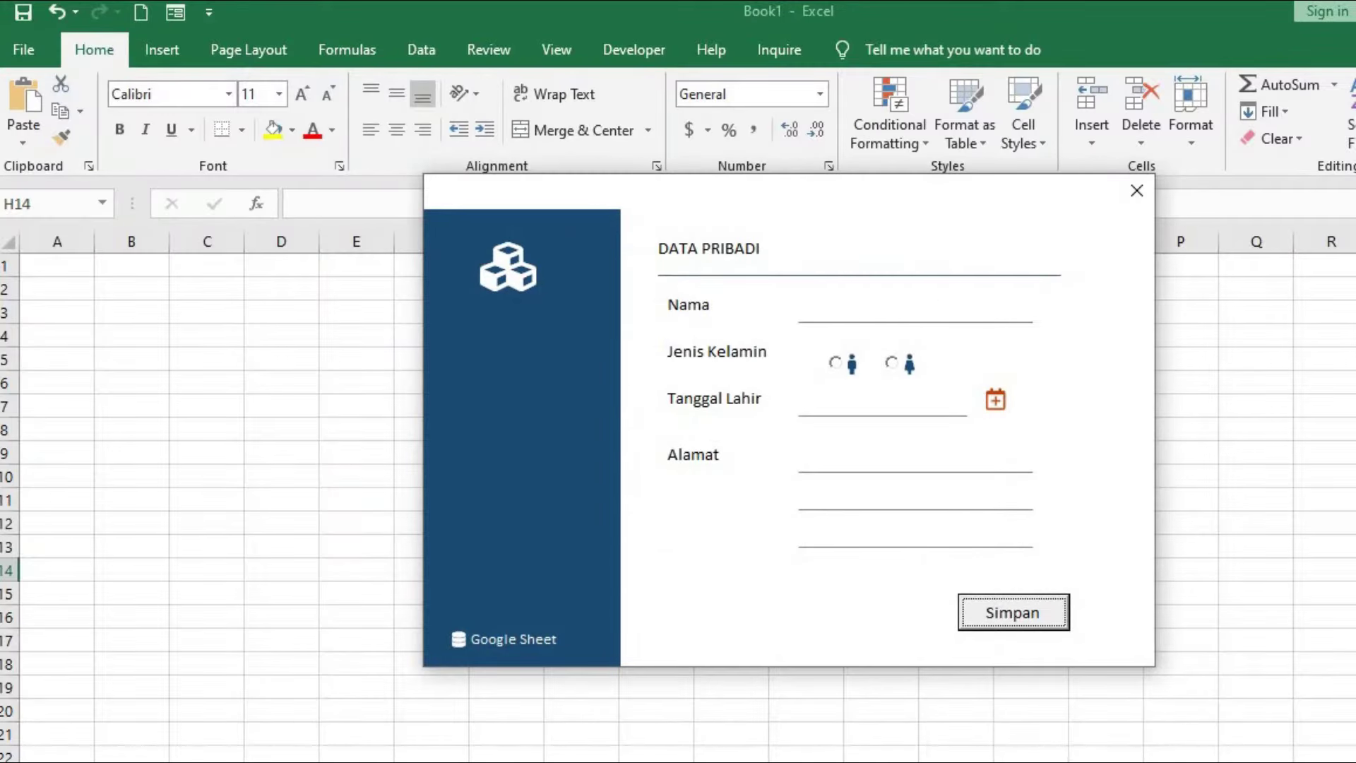
pyautogui.click(1137, 190)
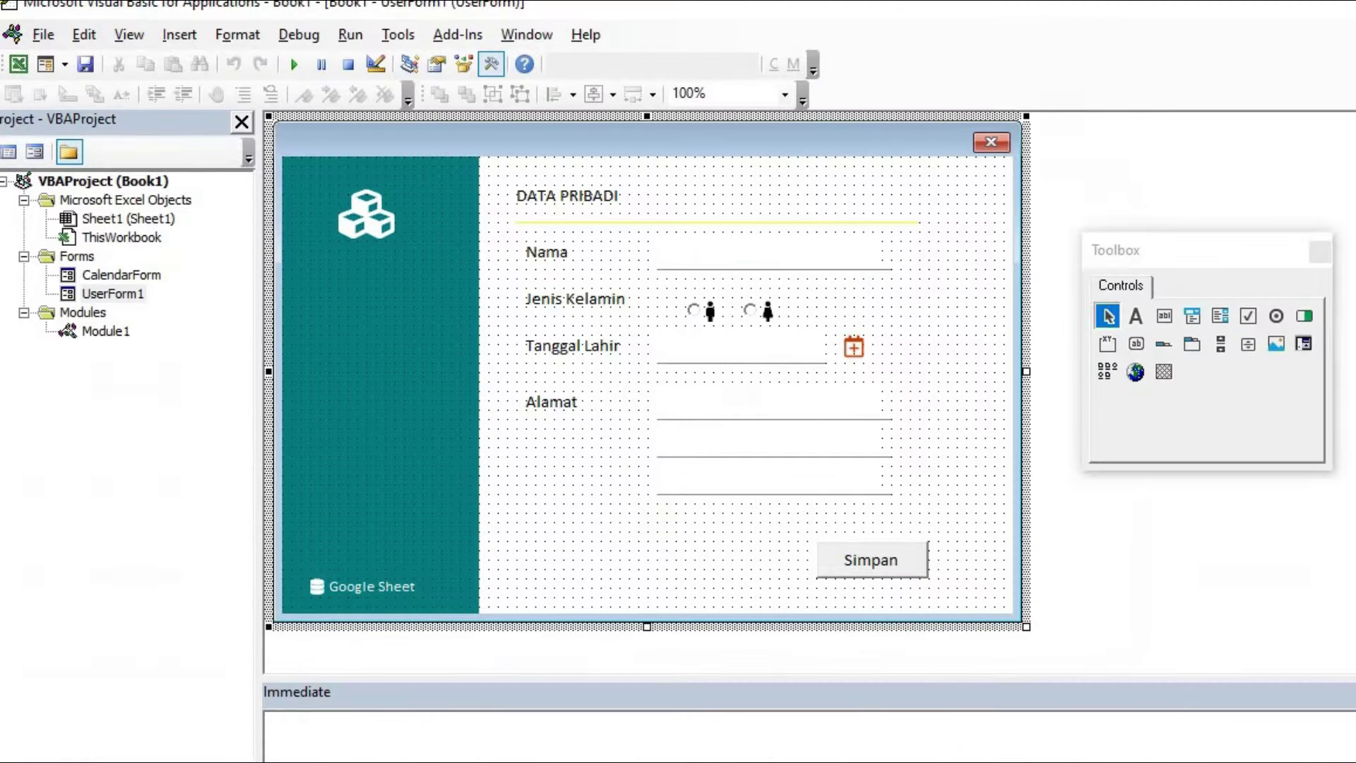
pyautogui.hotkey('alt', 'F11')
pyautogui.click(505, 382)
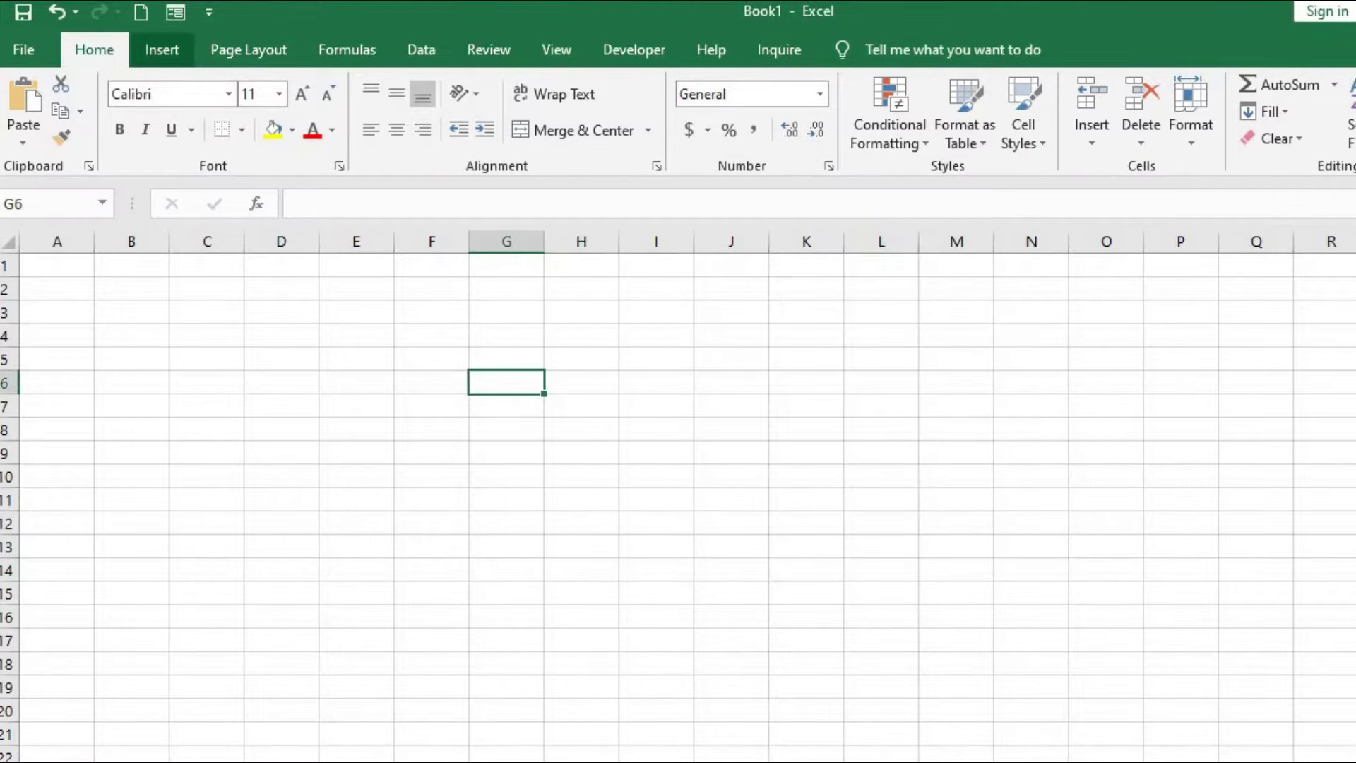
# Step: Draw a blue rounded rectangle spanning F8 to J10 on the worksheet
pyautogui.click(161, 49)
pyautogui.click(332, 84)
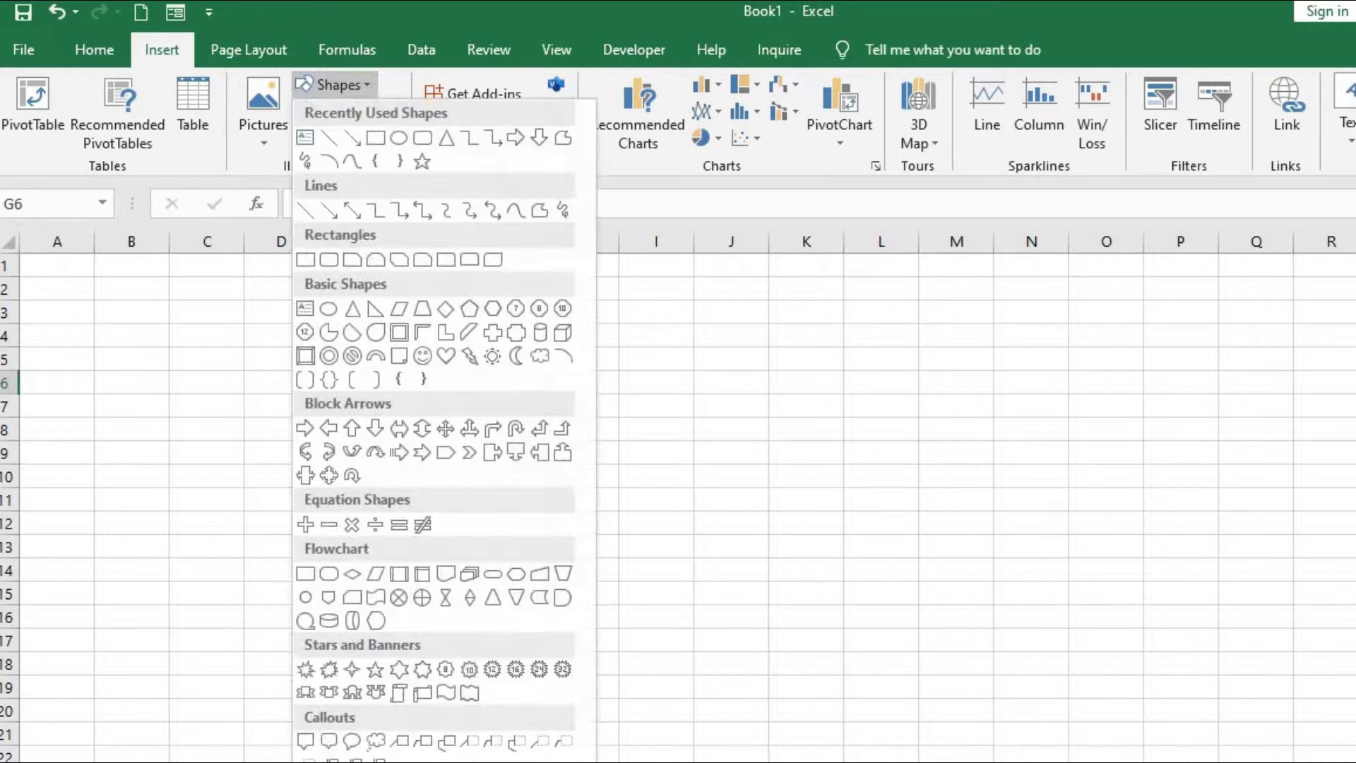
pyautogui.click(423, 137)
pyautogui.moveTo(454, 419); pyautogui.dragTo(701, 481)
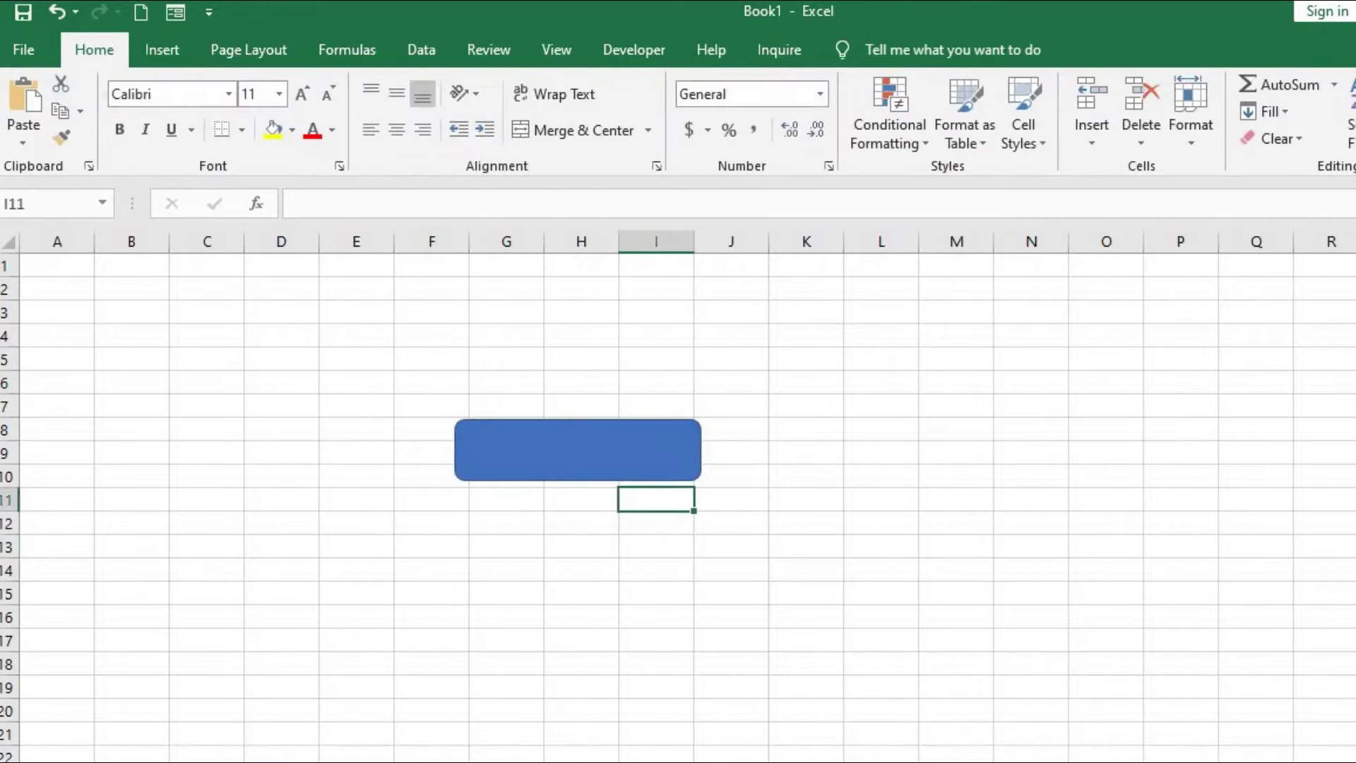
pyautogui.click(577, 449)
pyautogui.click(161, 50)
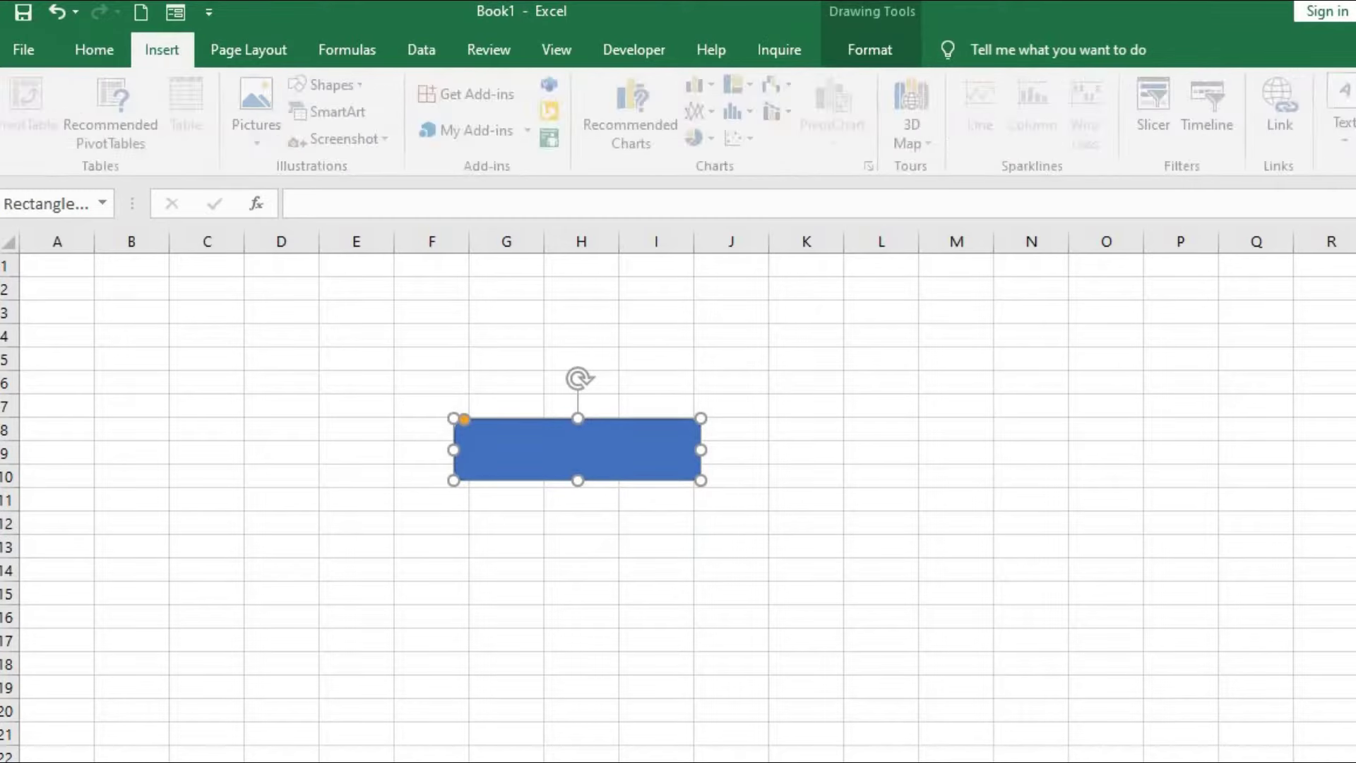
pyautogui.click(94, 50)
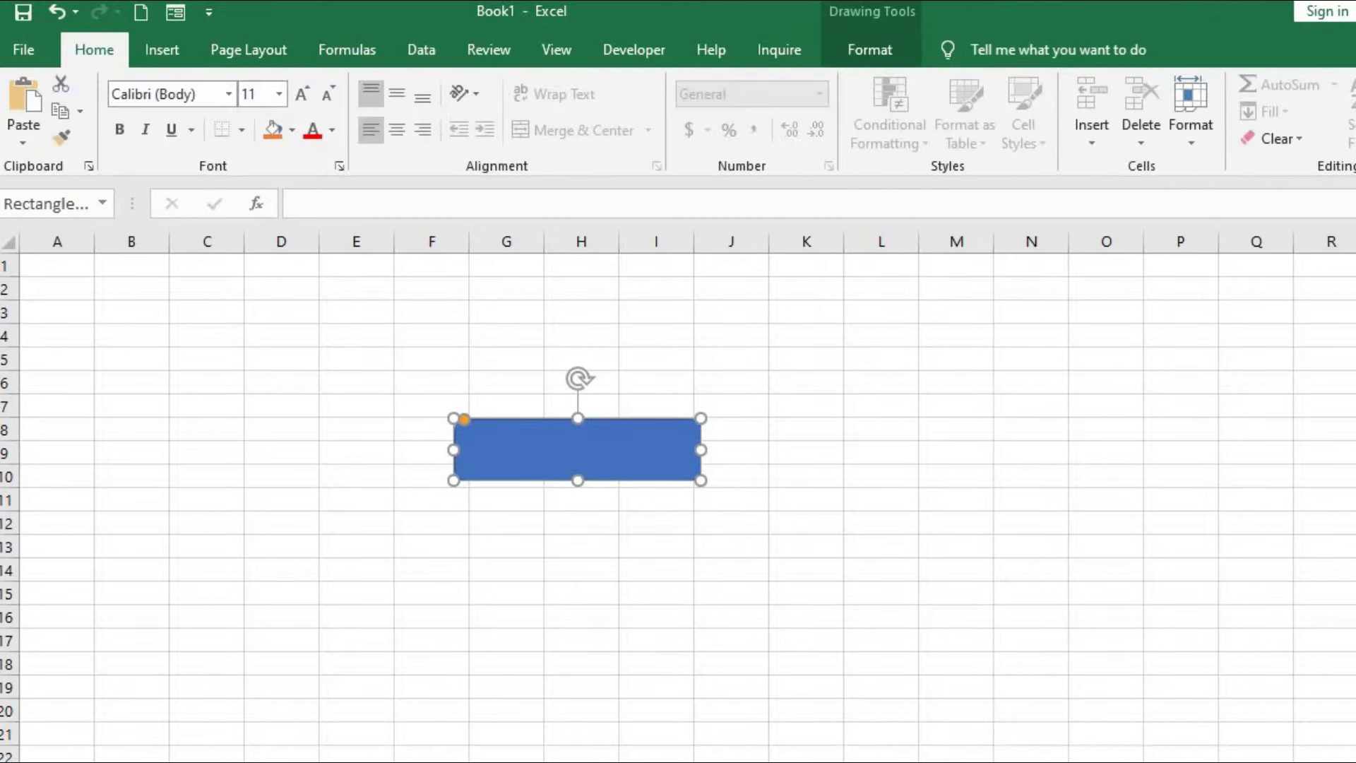
# Step: Label the rectangle INPUT DATA and centre its text horizontally and vertically
pyautogui.rightClick(538, 450)
pyautogui.click(600, 515)
pyautogui.write('INPU')
pyautogui.press('BackSpace')
pyautogui.write('PUT DATA')
pyautogui.click(612, 540)
pyautogui.click(615, 480)
pyautogui.click(397, 129)
pyautogui.click(397, 92)
pyautogui.click(657, 547)
# Step: Assign a new macro named SHInput to the INPUT DATA shape
pyautogui.click(612, 452)
pyautogui.rightClick(611, 452)
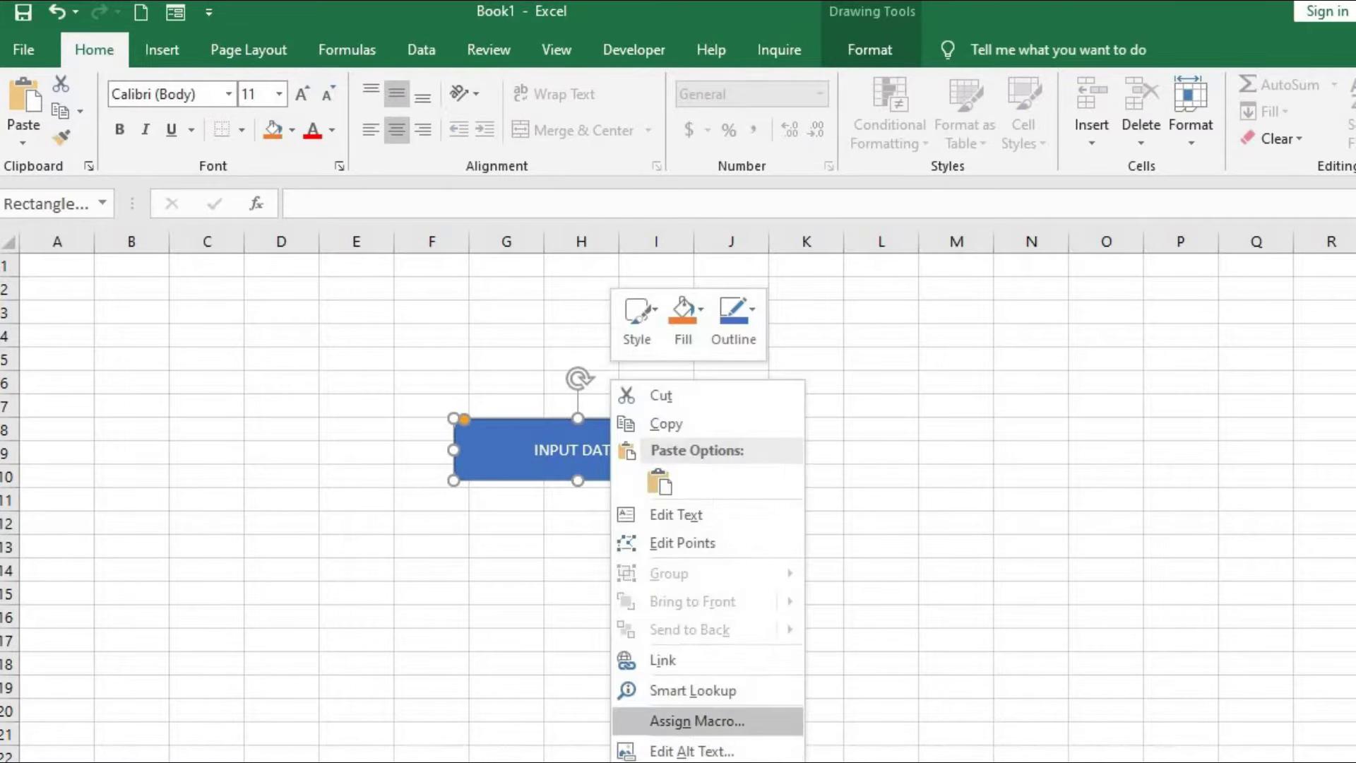
pyautogui.click(698, 721)
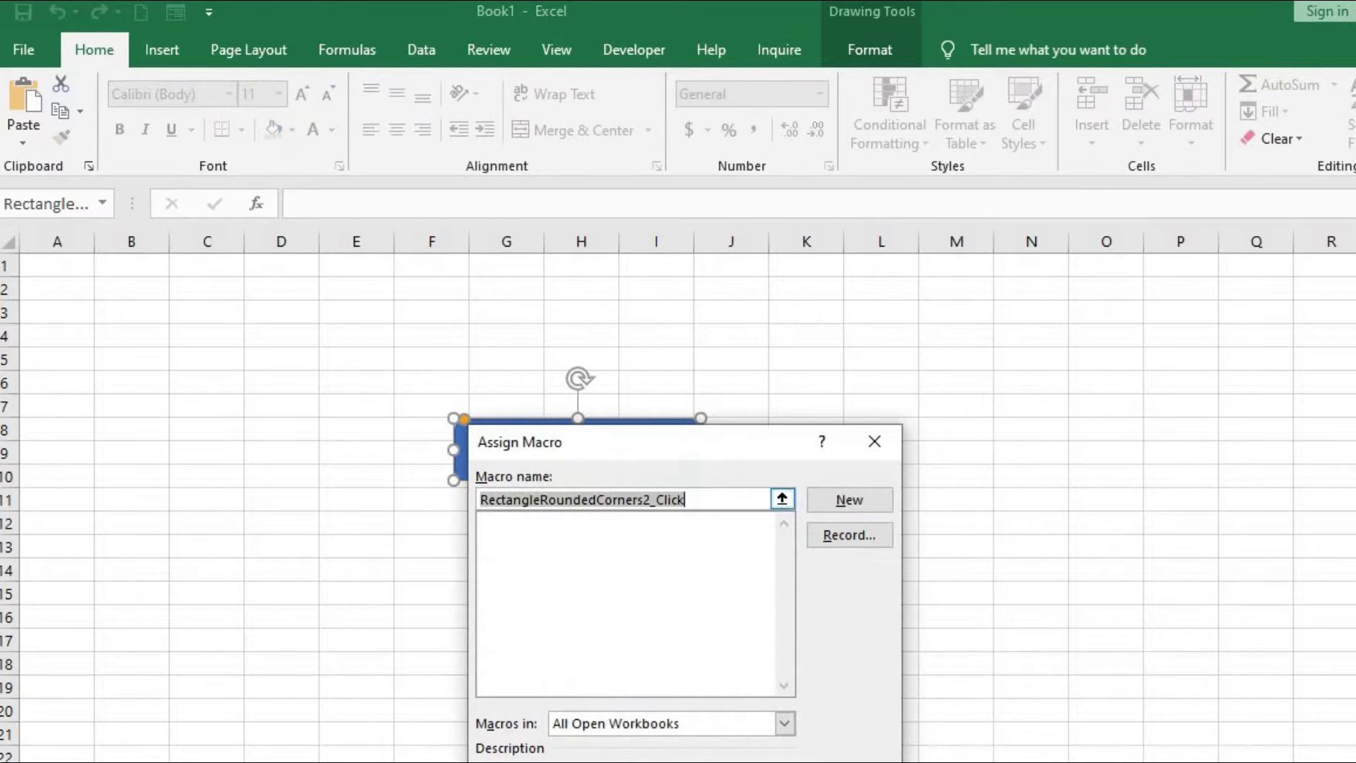
pyautogui.write('Ipu')
pyautogui.press('BackSpace')
pyautogui.press('BackSpace')
pyautogui.press('BackSpace')
pyautogui.write('SHInput')
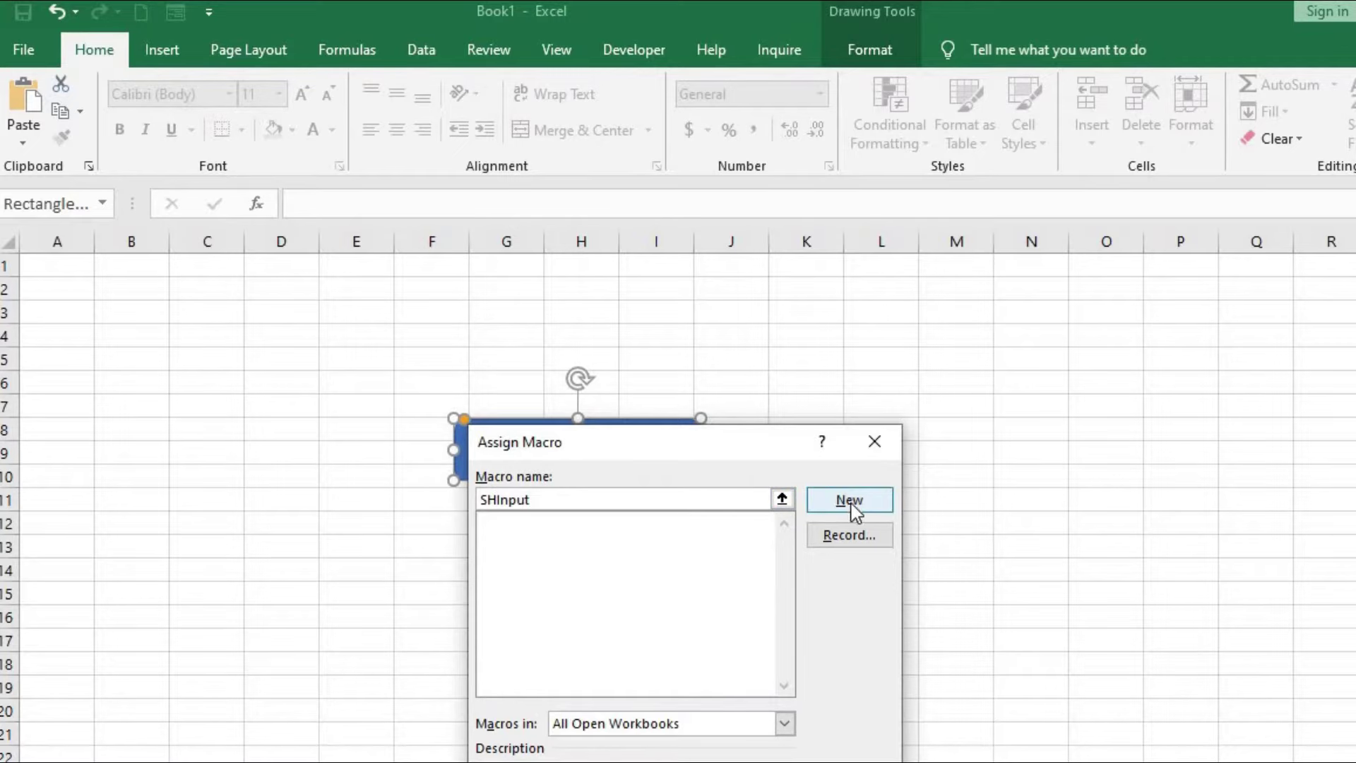
pyautogui.click(855, 504)
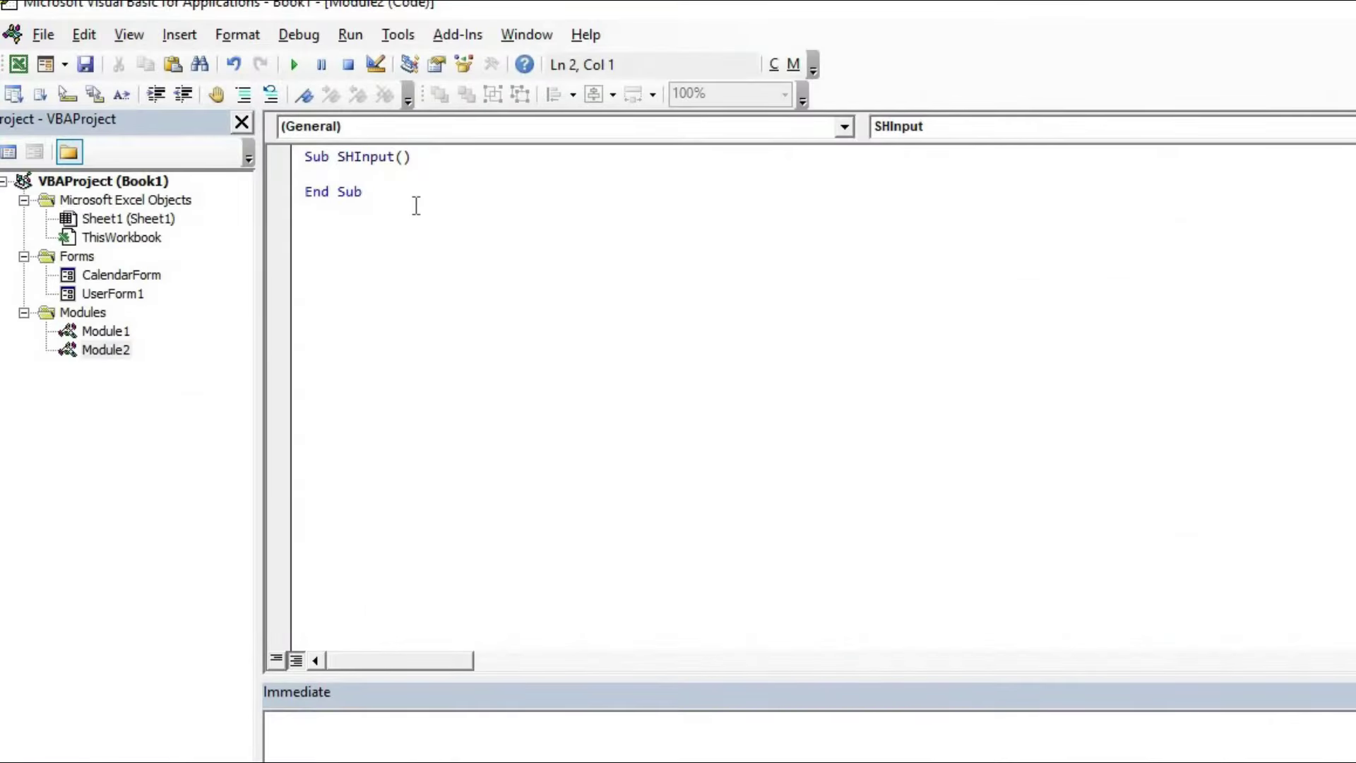
# Step: Write UserForm1.Show as the SHInput macro body and return to Excel
pyautogui.write('us')
pyautogui.hotkey('ctrl', 'space')
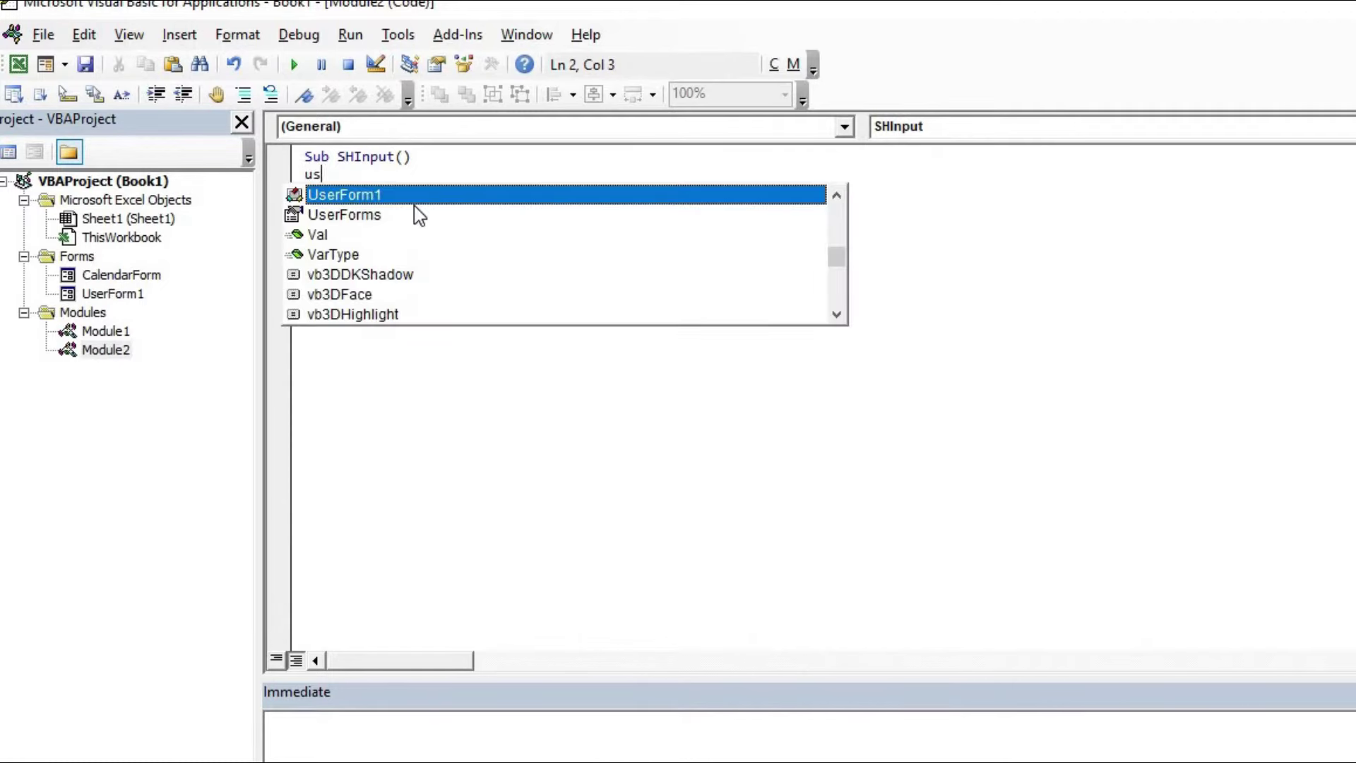
pyautogui.write('.sh')
pyautogui.click(418, 199)
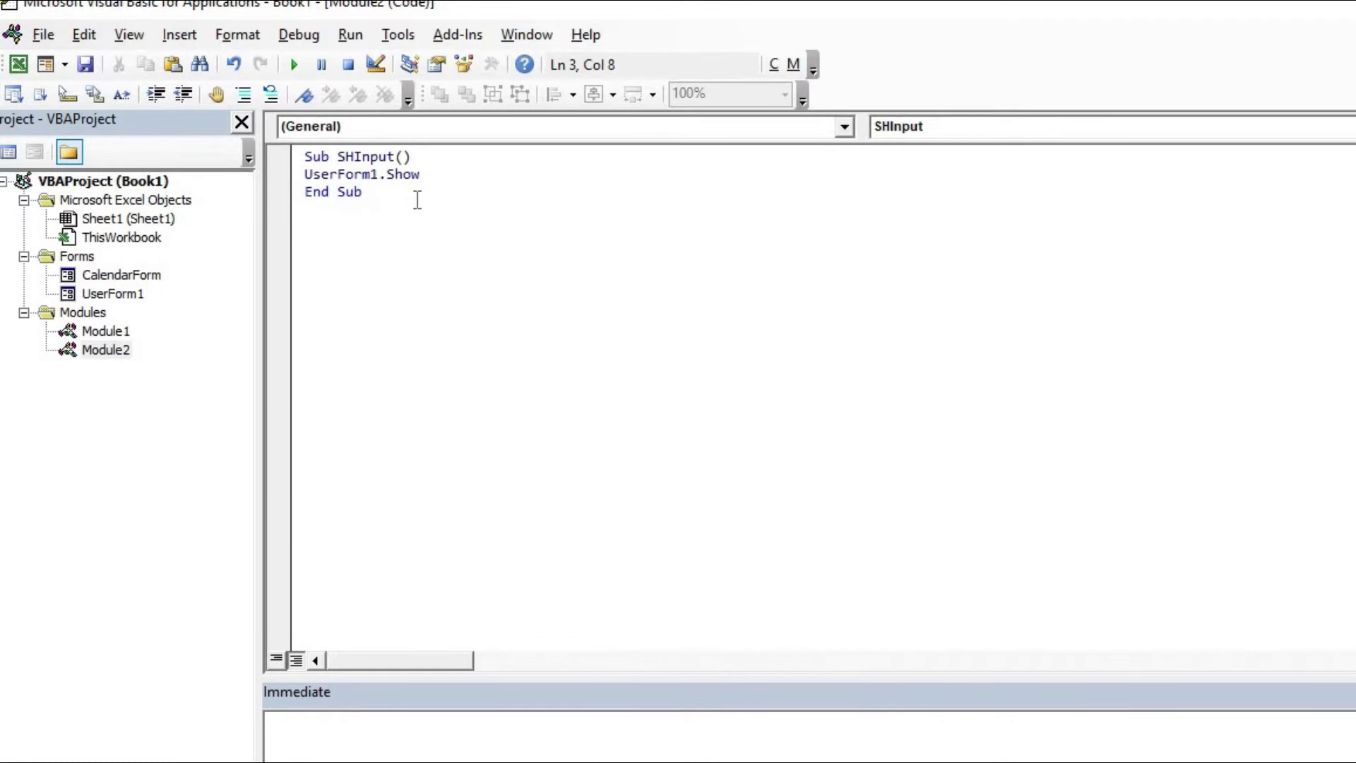
pyautogui.hotkey('alt', 'F11')
pyautogui.click(805, 574)
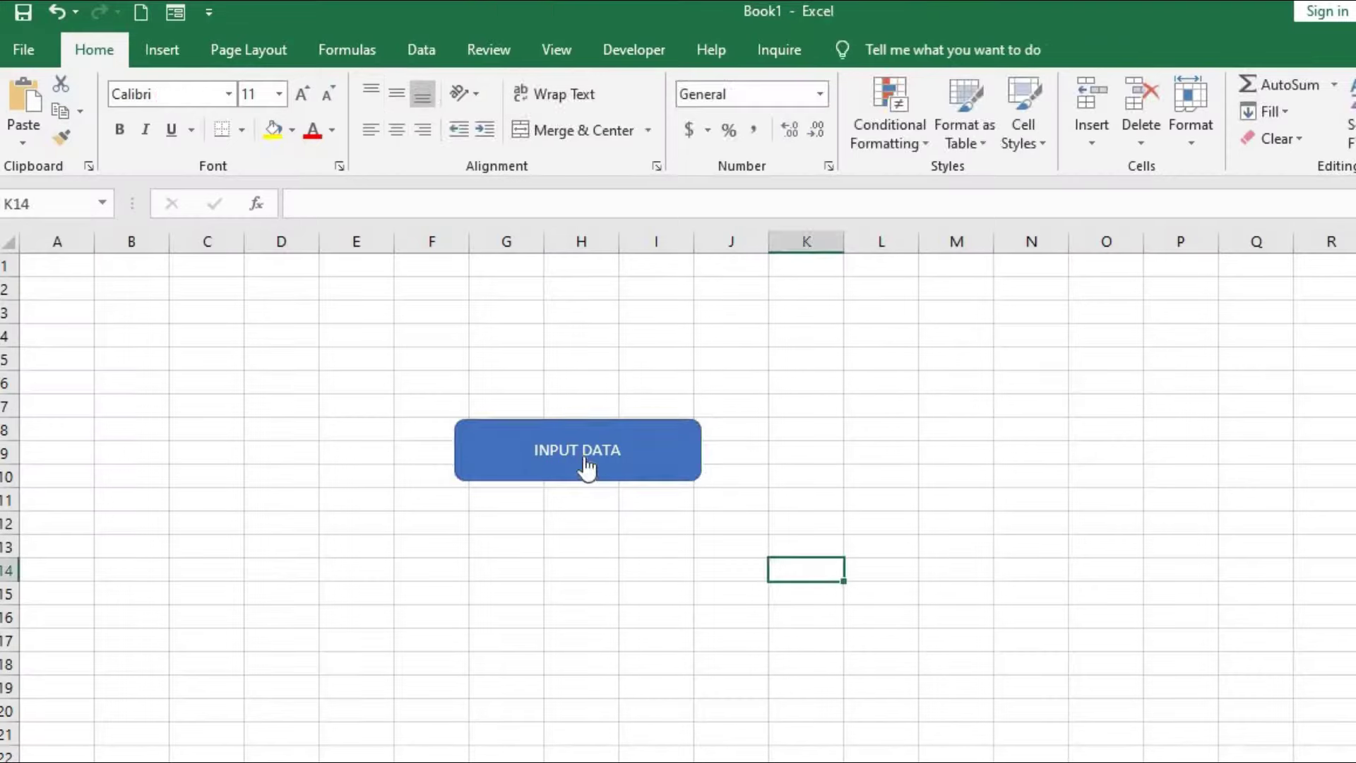
pyautogui.click(585, 460)
pyautogui.click(969, 616)
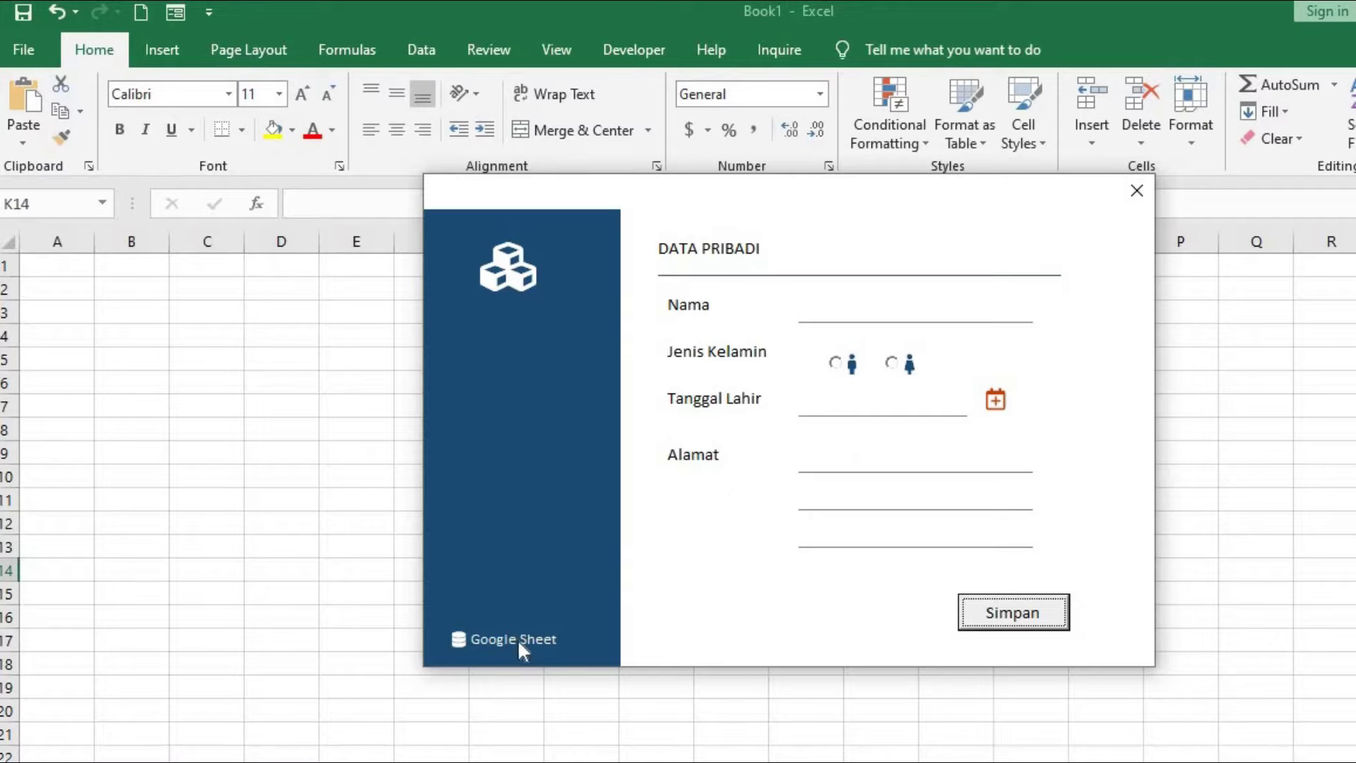
pyautogui.click(851, 315)
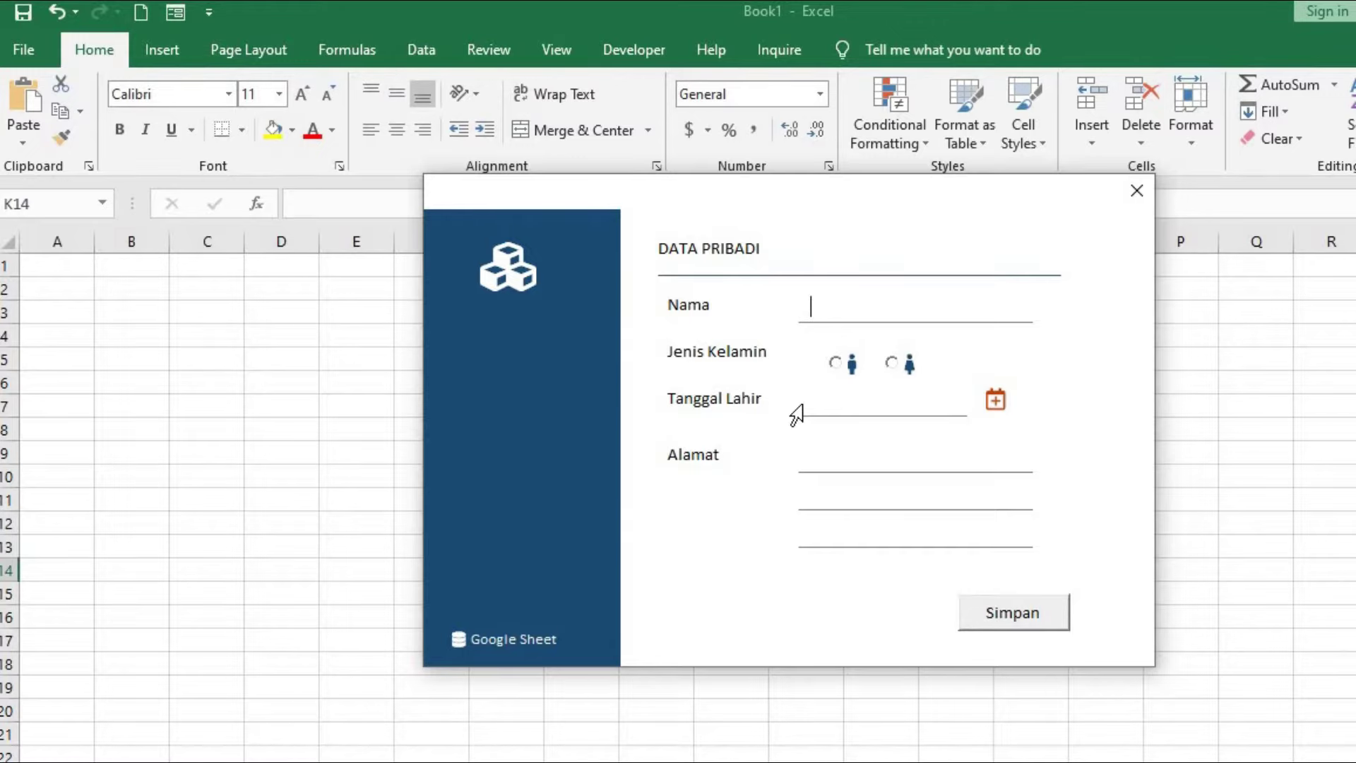
pyautogui.click(1136, 191)
pyautogui.press('Left')
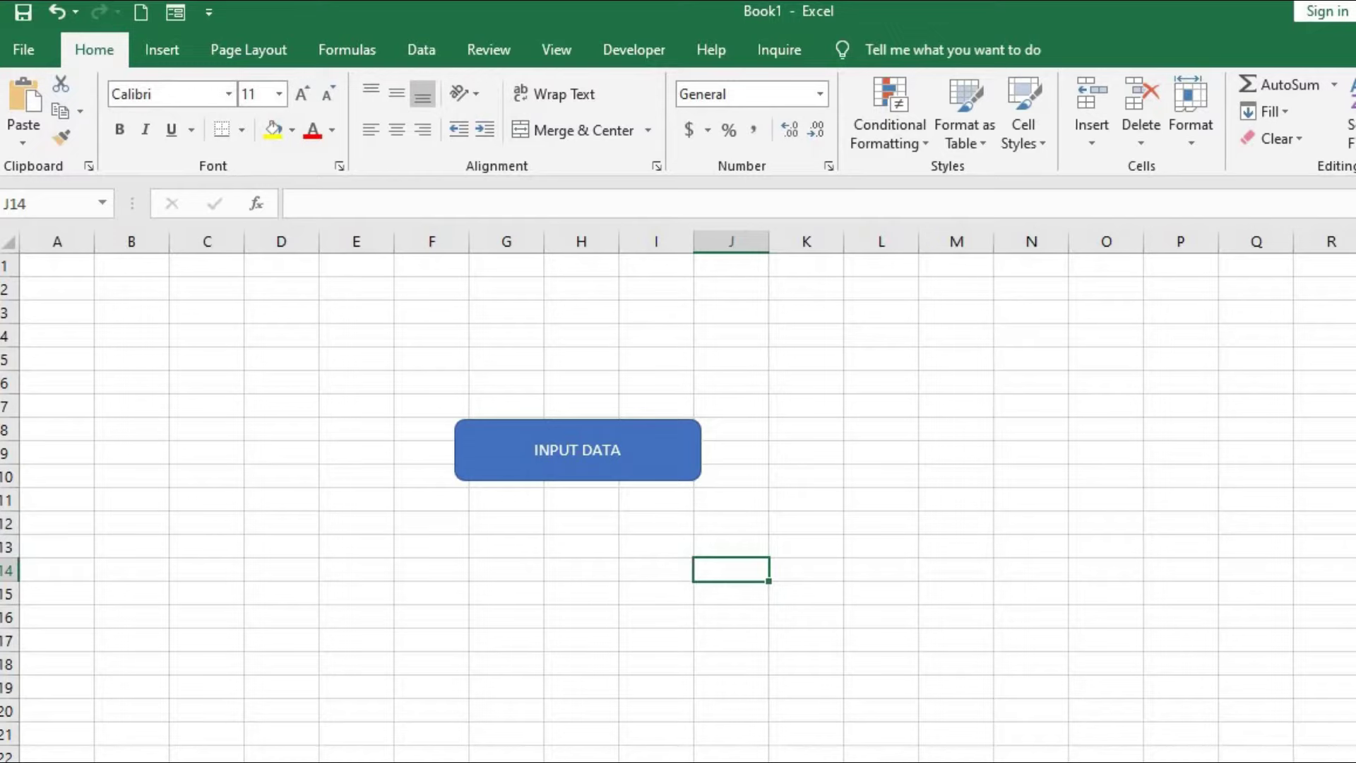
# Step: Create a blank Google Sheets spreadsheet from My Drive
pyautogui.click(445, 728)
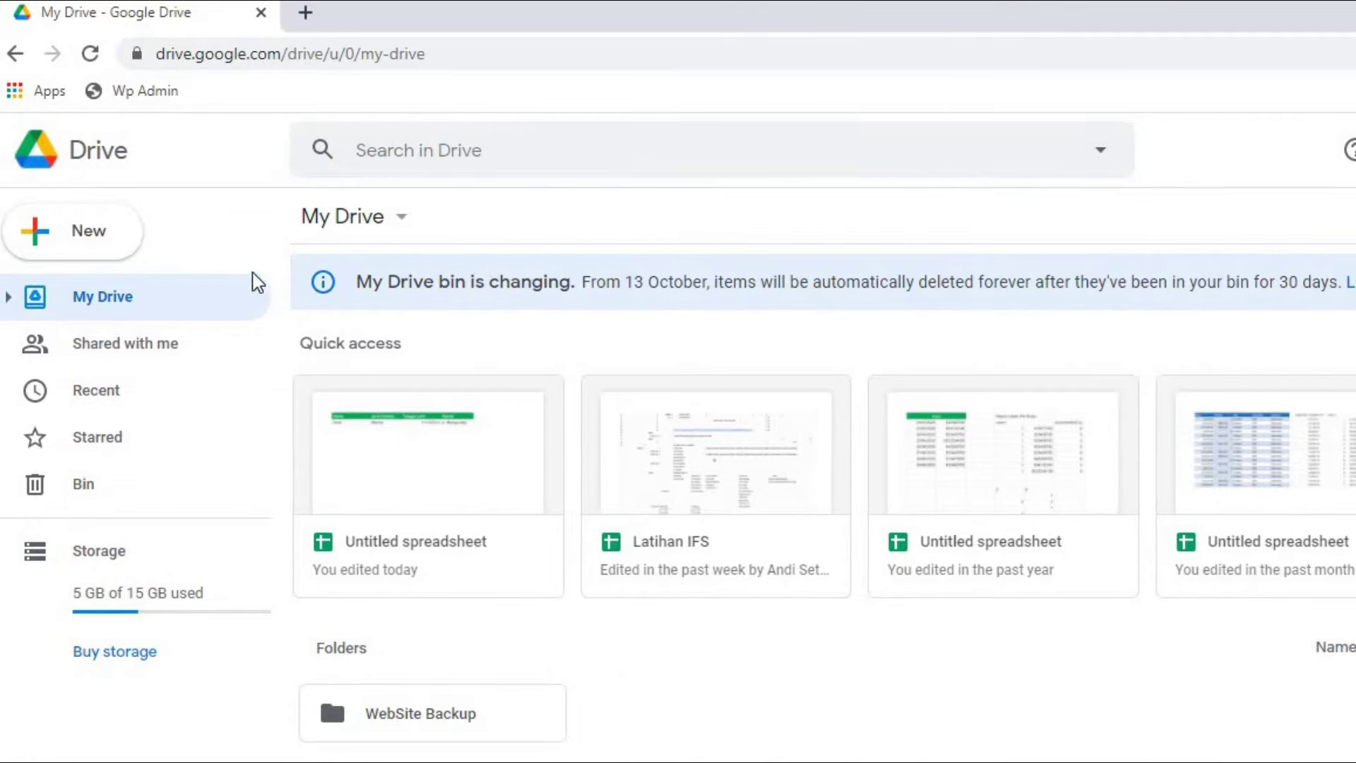
pyautogui.click(115, 242)
pyautogui.moveTo(129, 427)
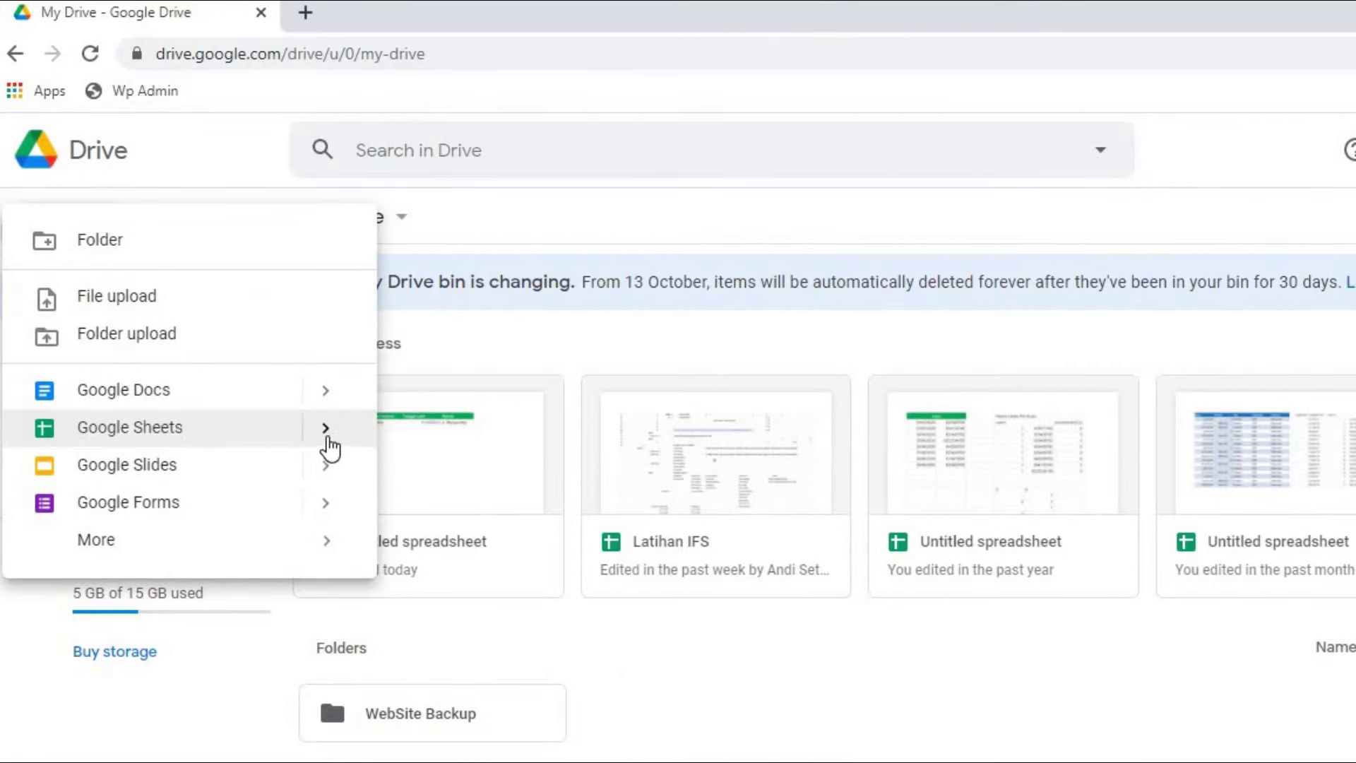
pyautogui.click(442, 442)
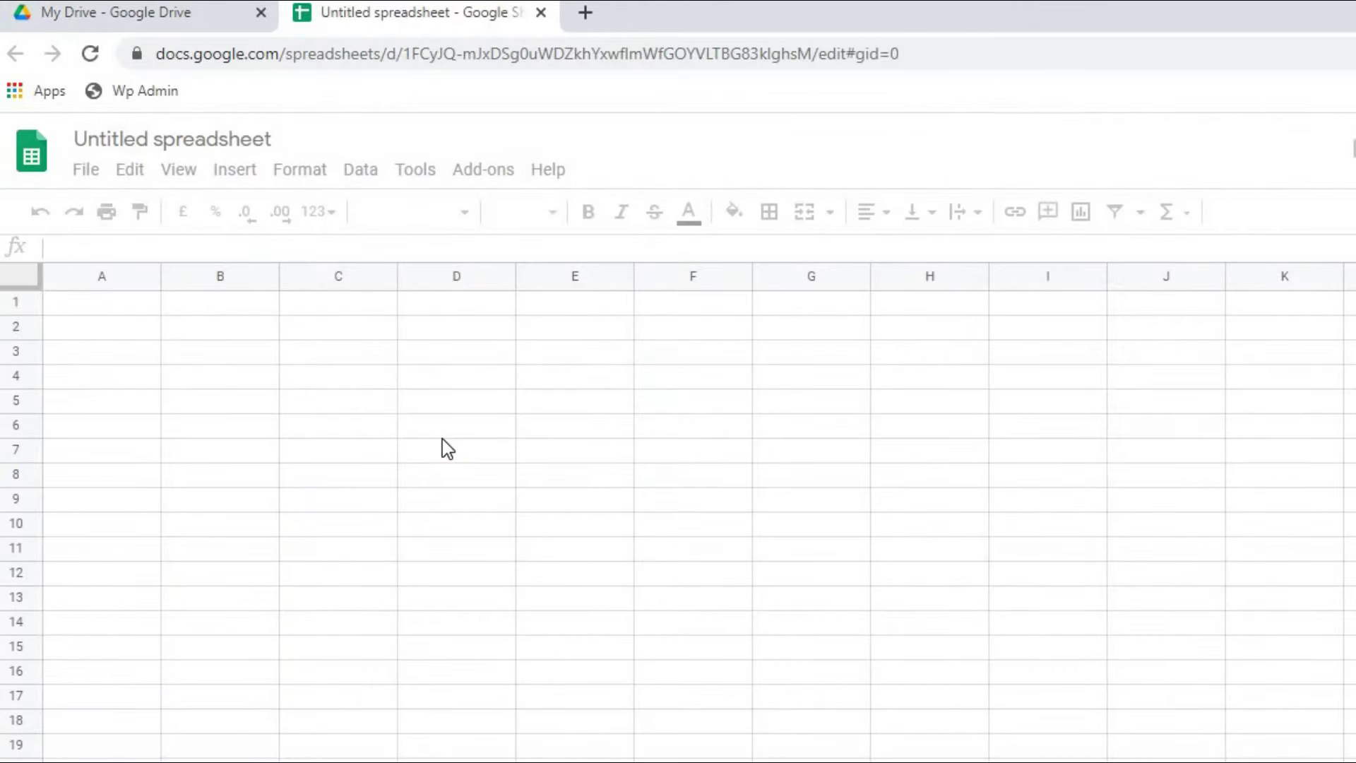
# Step: Rename the spreadsheet to DB Personil
pyautogui.doubleClick(258, 141)
pyautogui.click(258, 142)
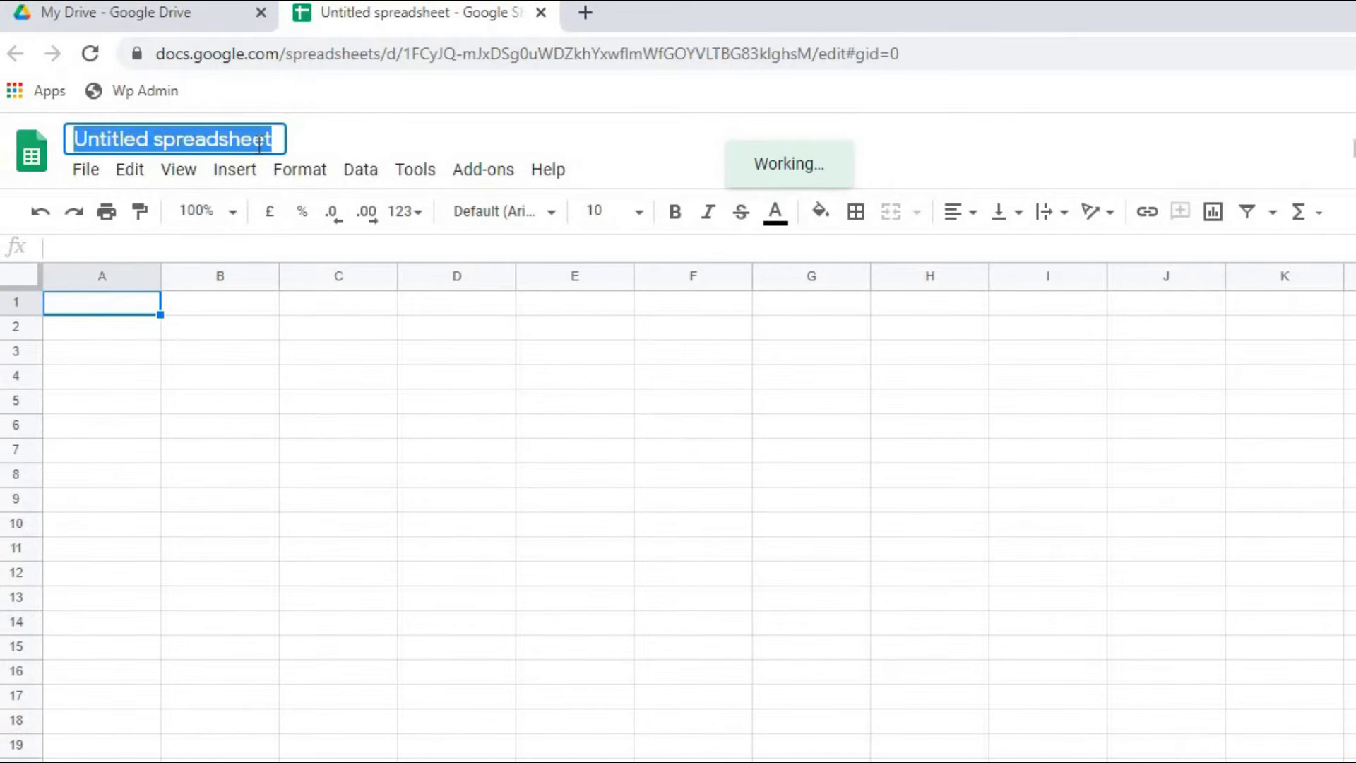
pyautogui.write('DA')
pyautogui.press('BackSpace')
pyautogui.write('B Personil')
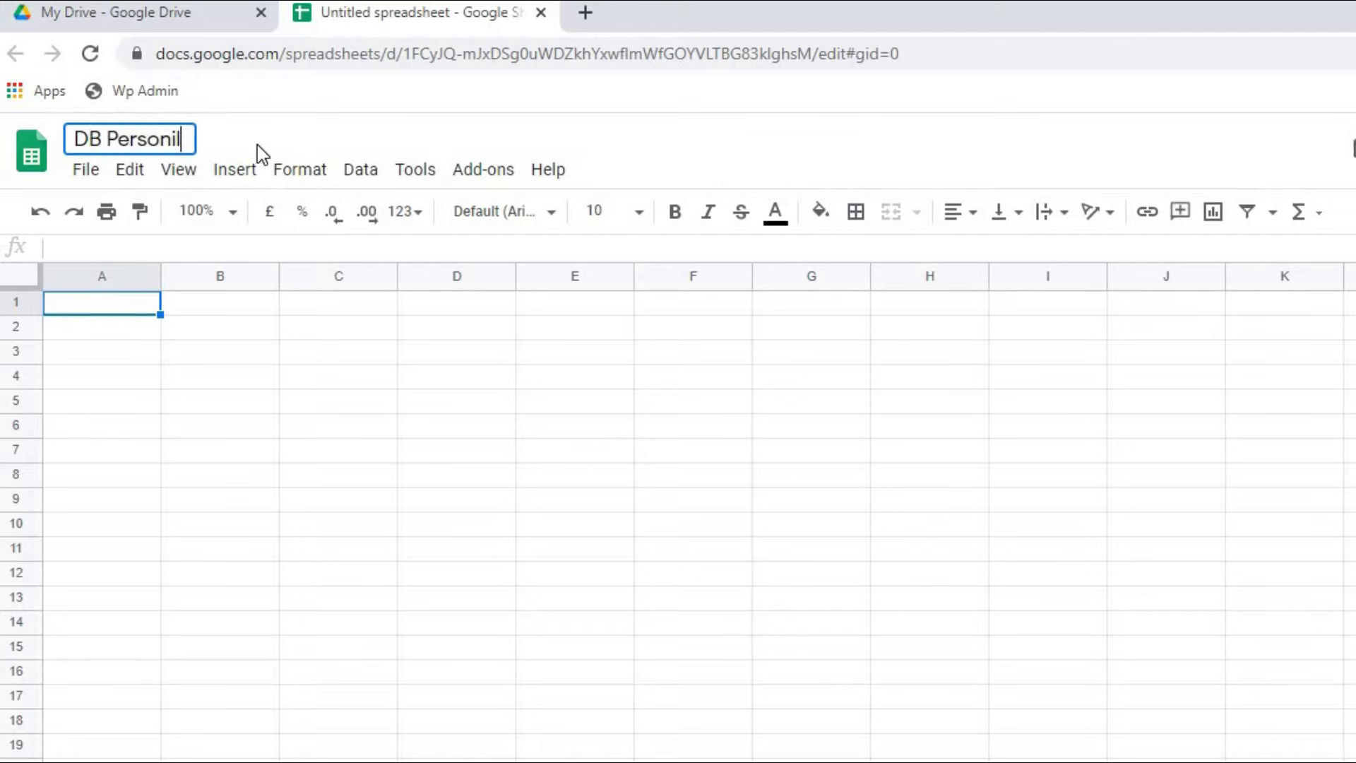
pyautogui.click(220, 373)
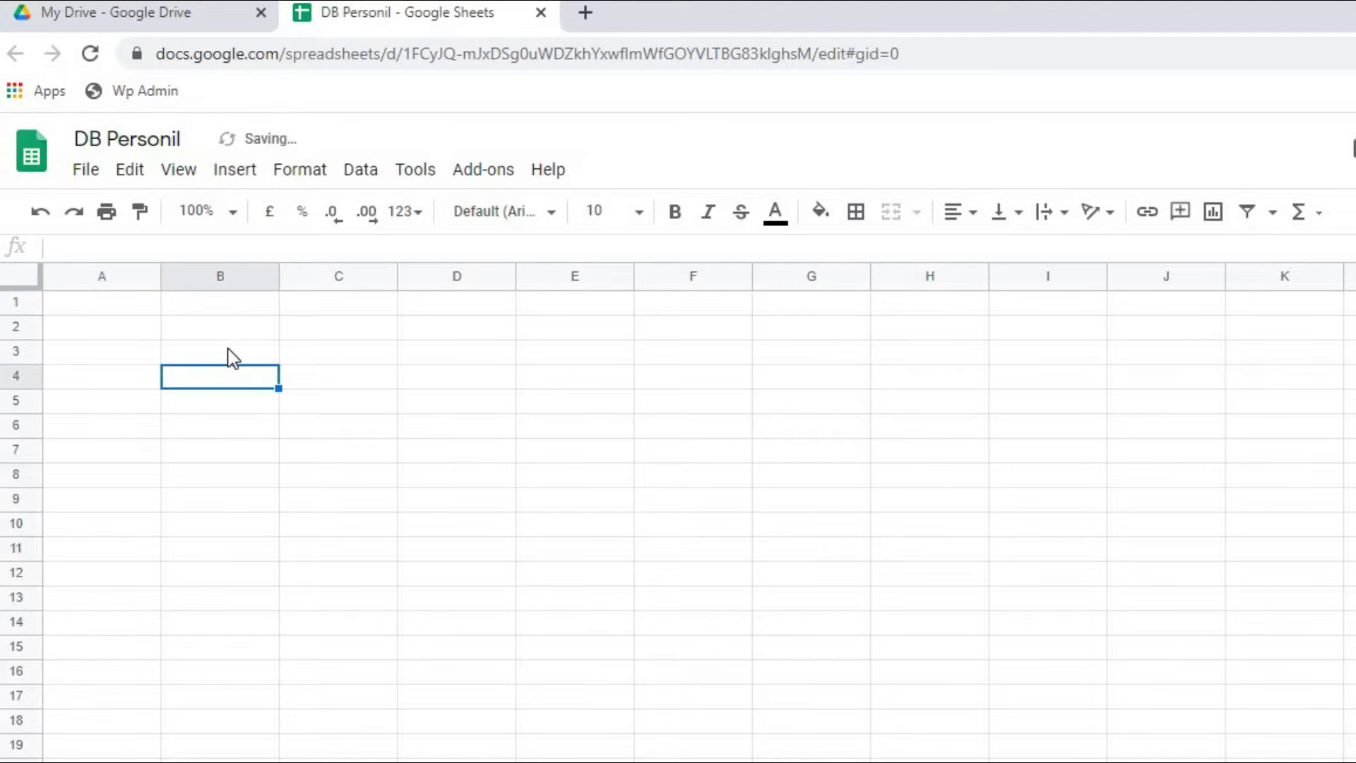
# Step: Enter the header Nama in cell A1
pyautogui.click(137, 305)
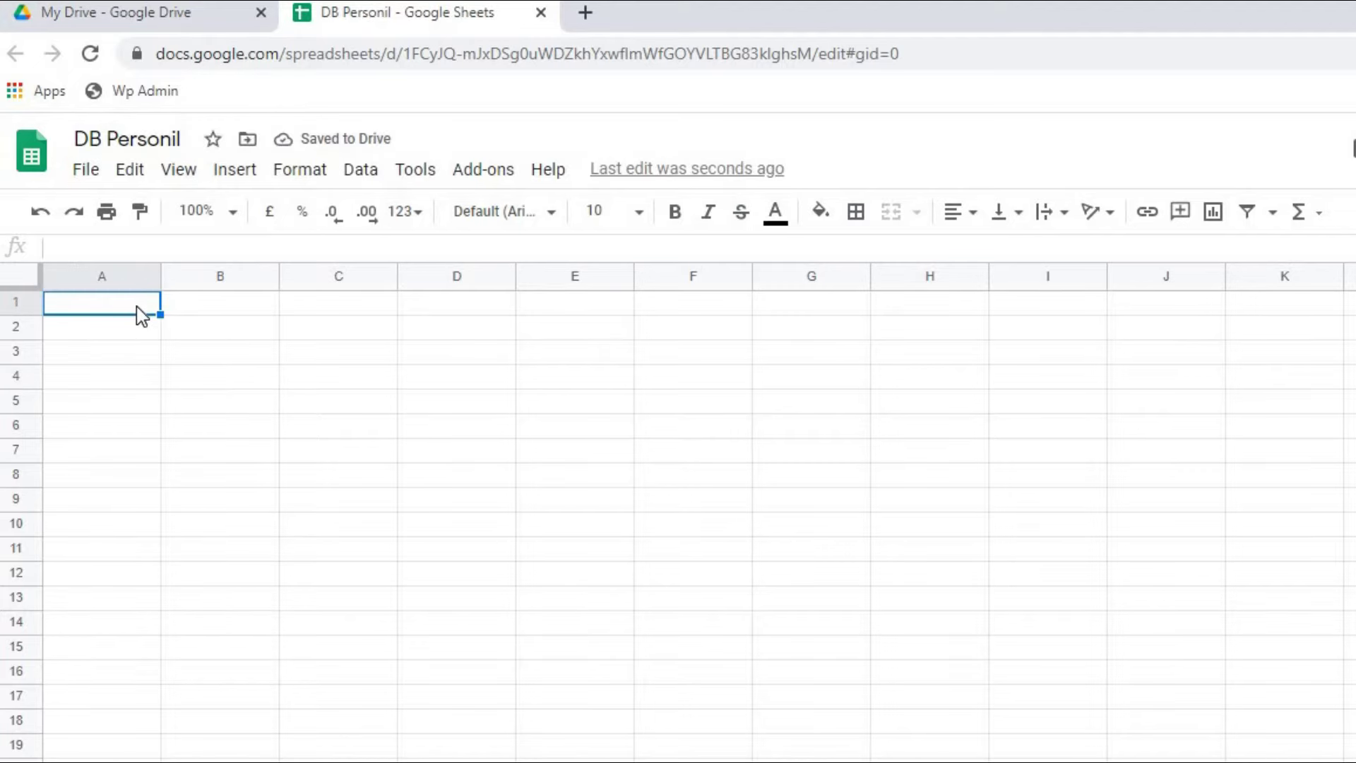
pyautogui.write('NAm')
pyautogui.press('BackSpace')
pyautogui.press('BackSpace')
pyautogui.write('ama')
pyautogui.press('Return')
pyautogui.press('Up')
pyautogui.press('Right')
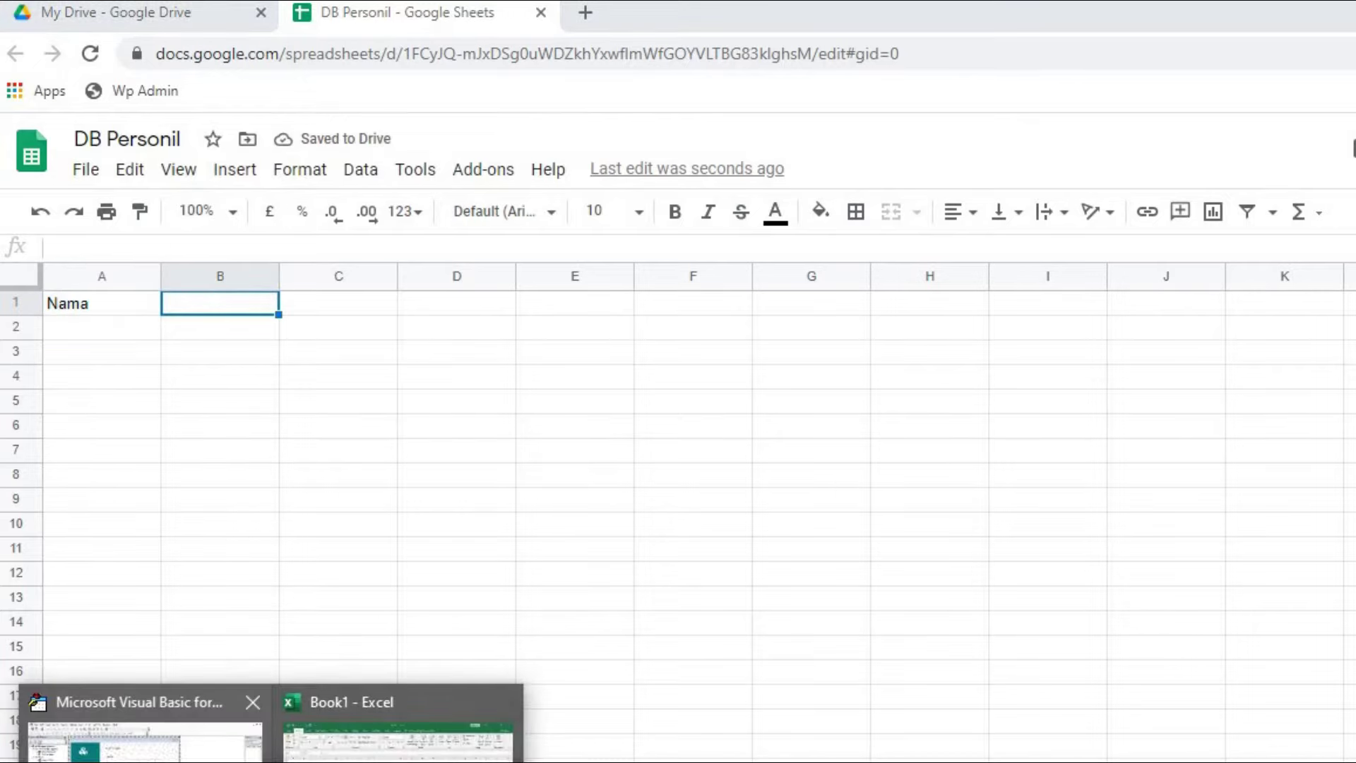
# Step: Enter headers Jenis Kelamin, Tanggal Lahir and Alamat in B1 to D1
pyautogui.click(134, 731)
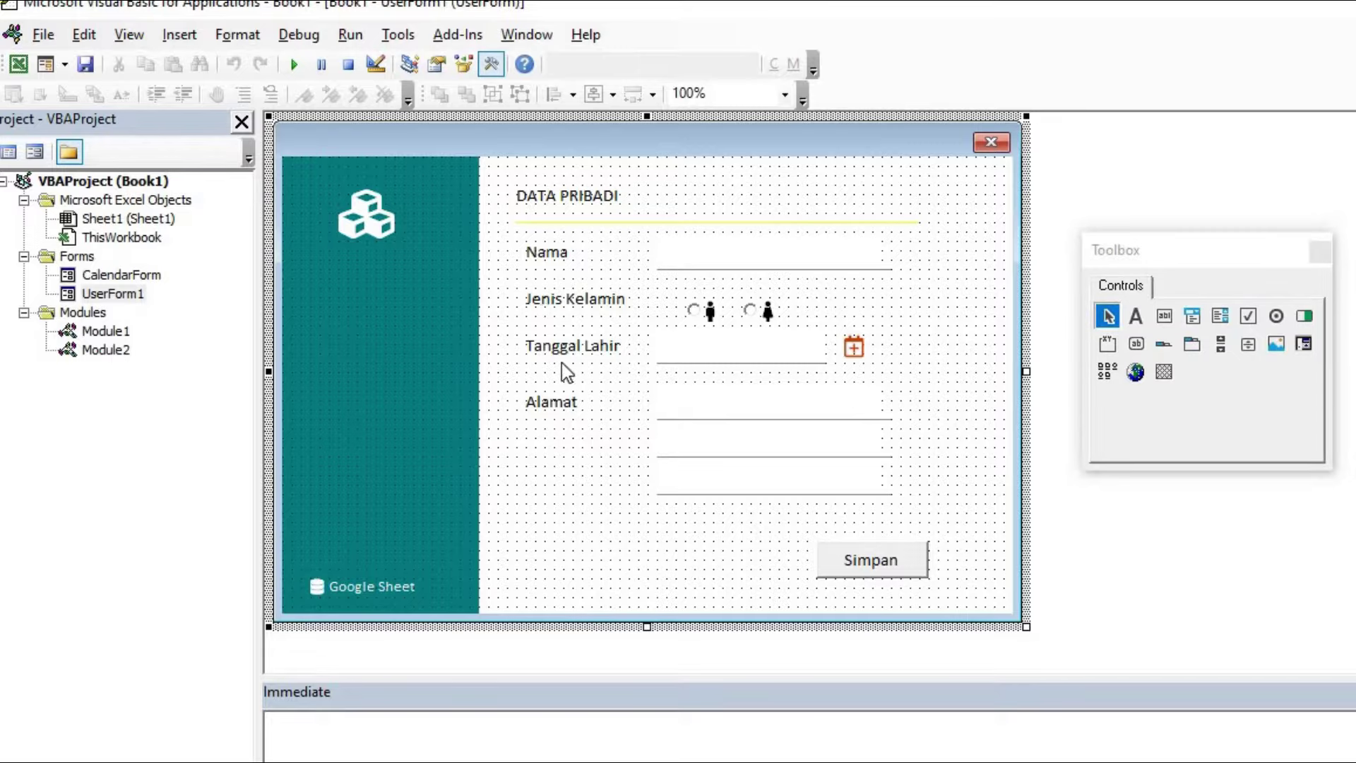
pyautogui.click(438, 727)
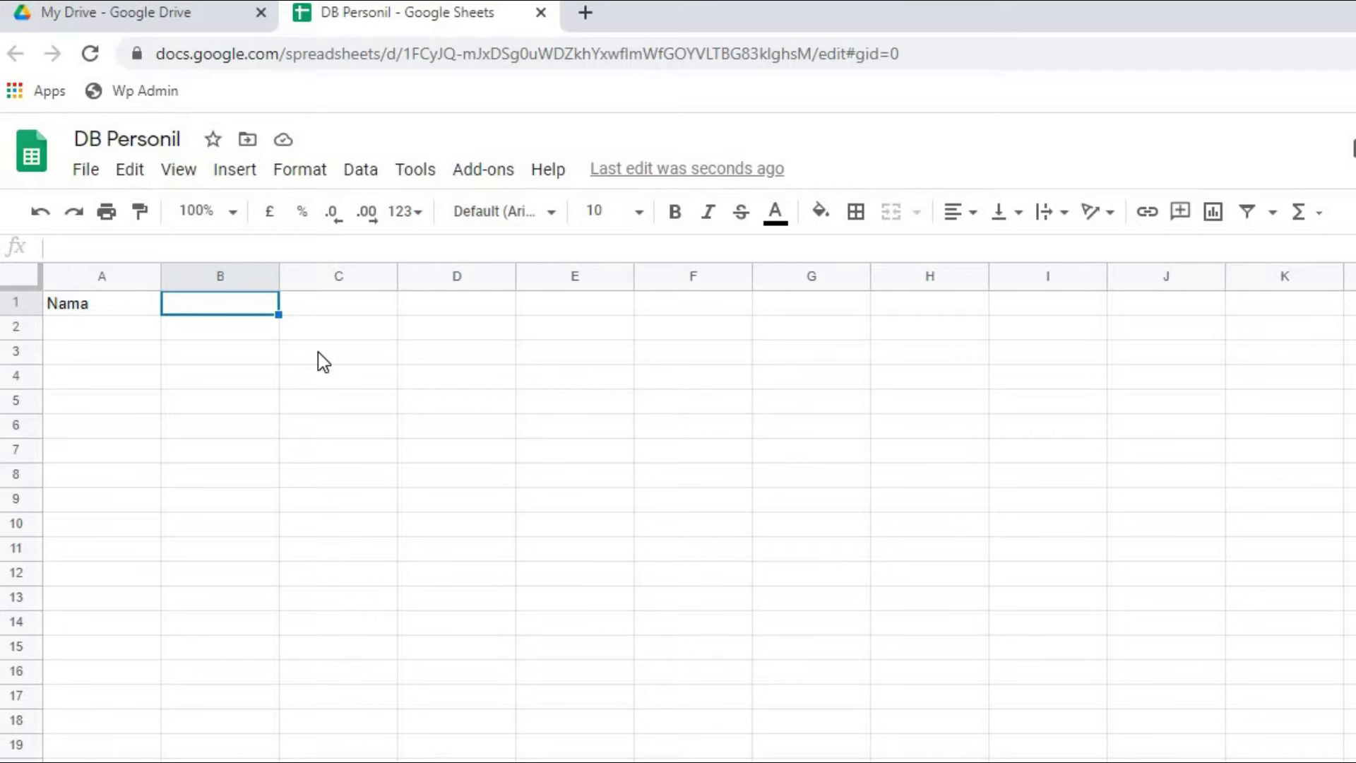
pyautogui.write('Jenis Kelamin')
pyautogui.press('Return')
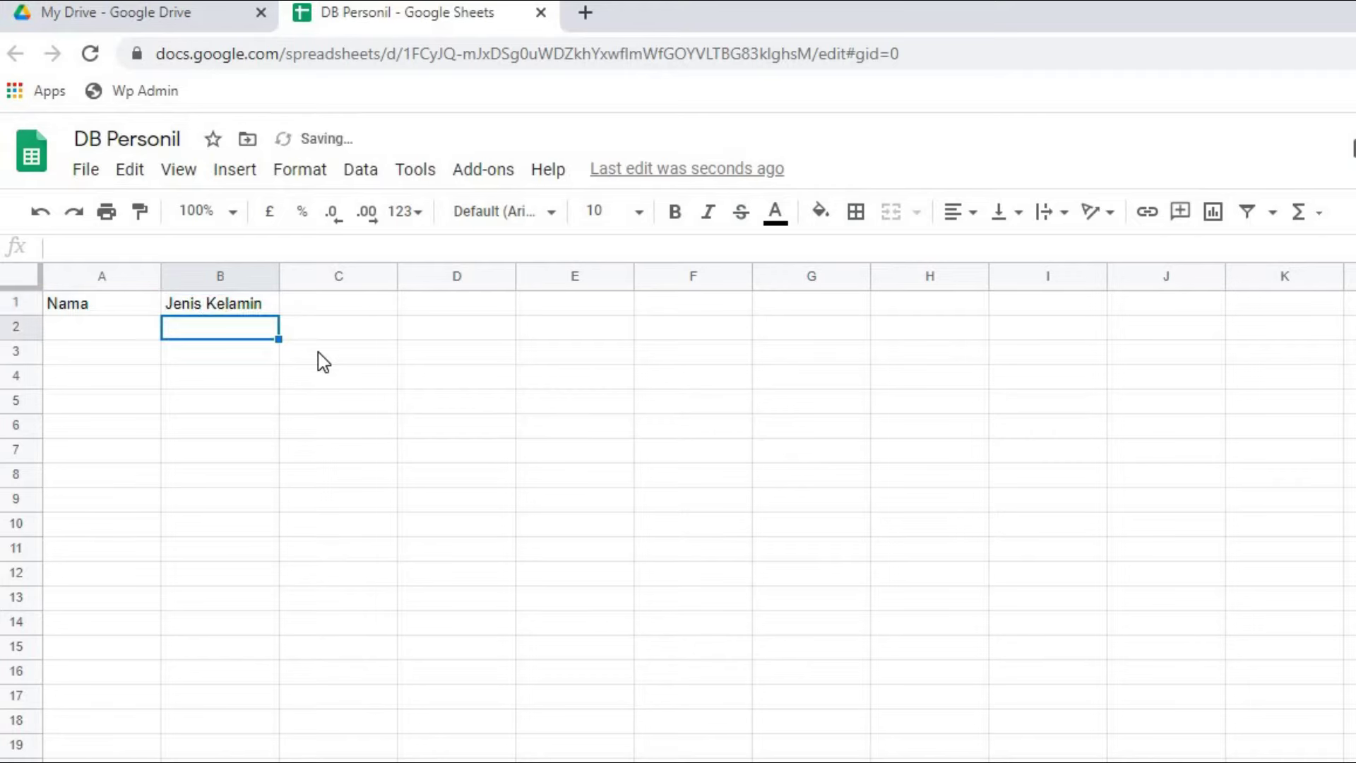
pyautogui.press('Up')
pyautogui.press('Right')
pyautogui.write('Tanggal')
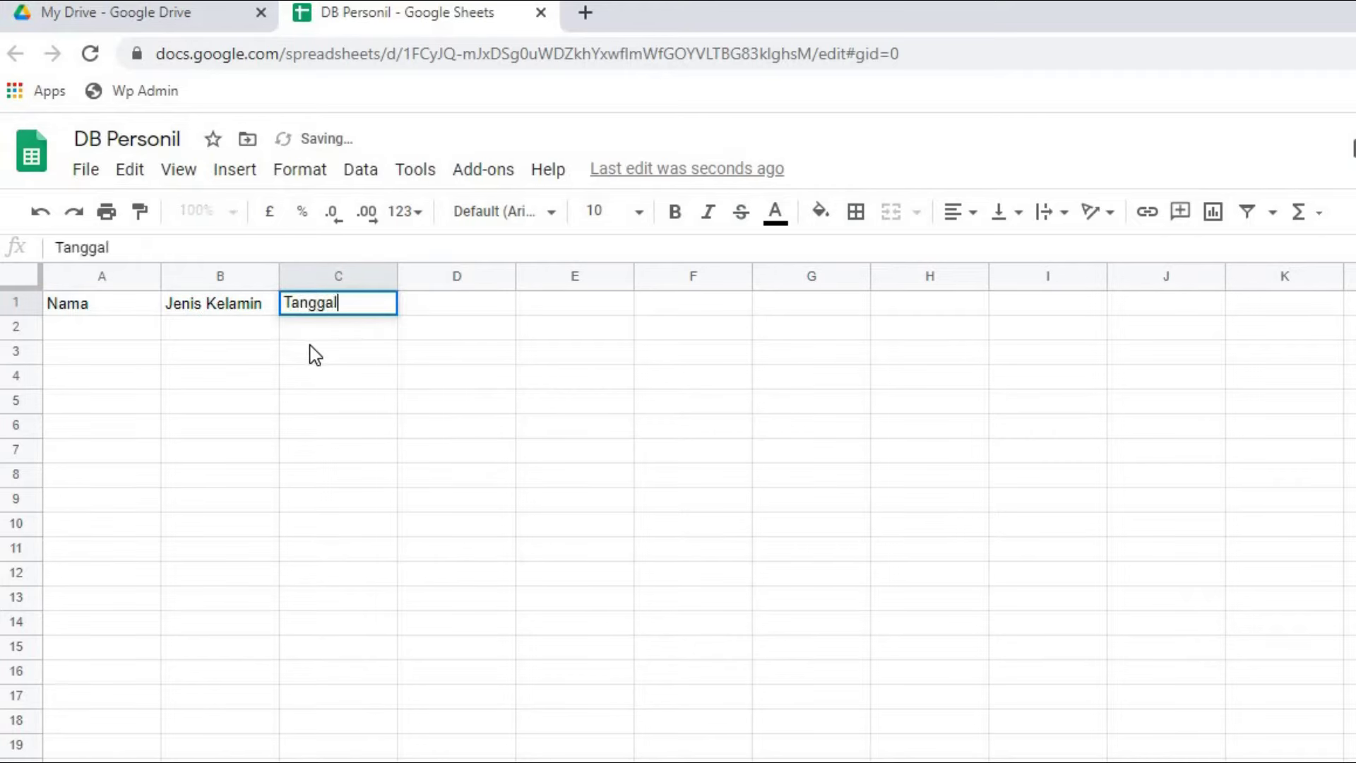
pyautogui.write(' Lahir')
pyautogui.press('Tab')
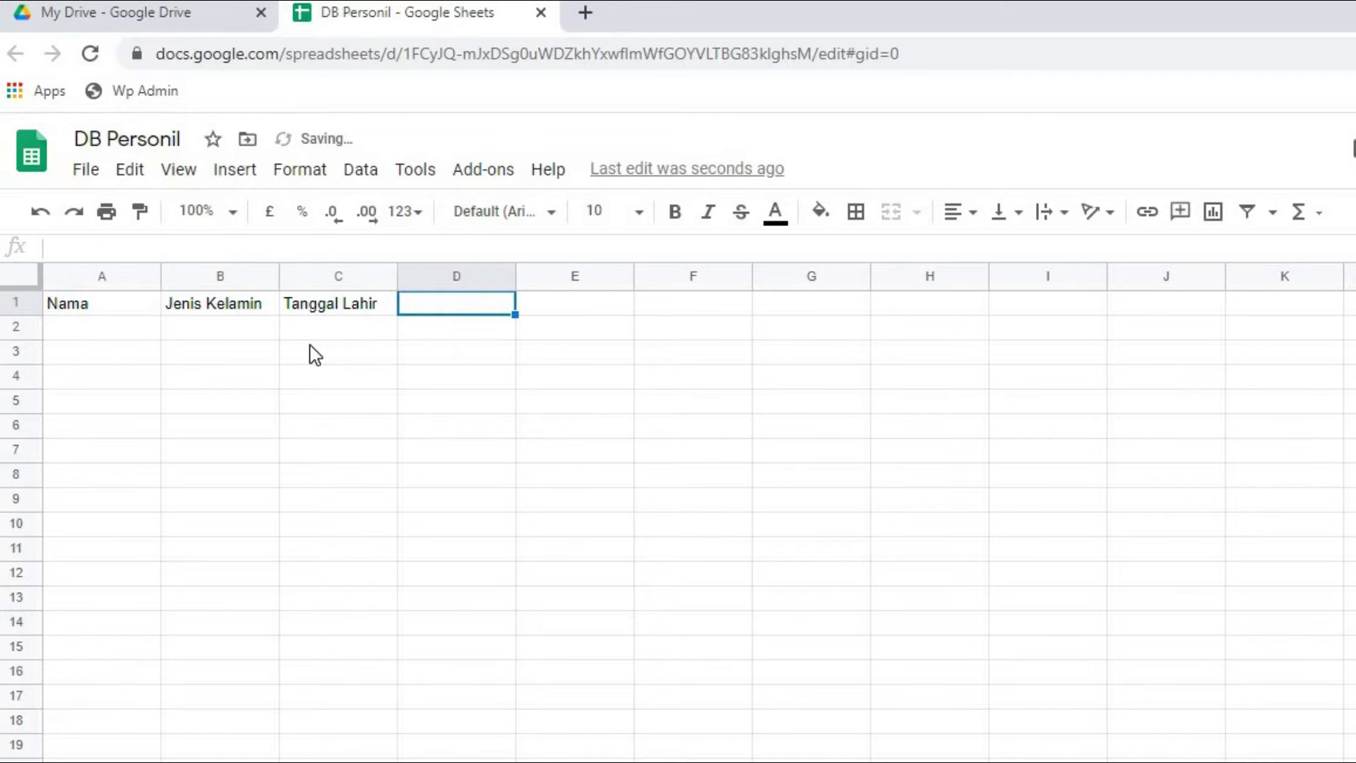
pyautogui.write('Alamat')
pyautogui.press('Return')
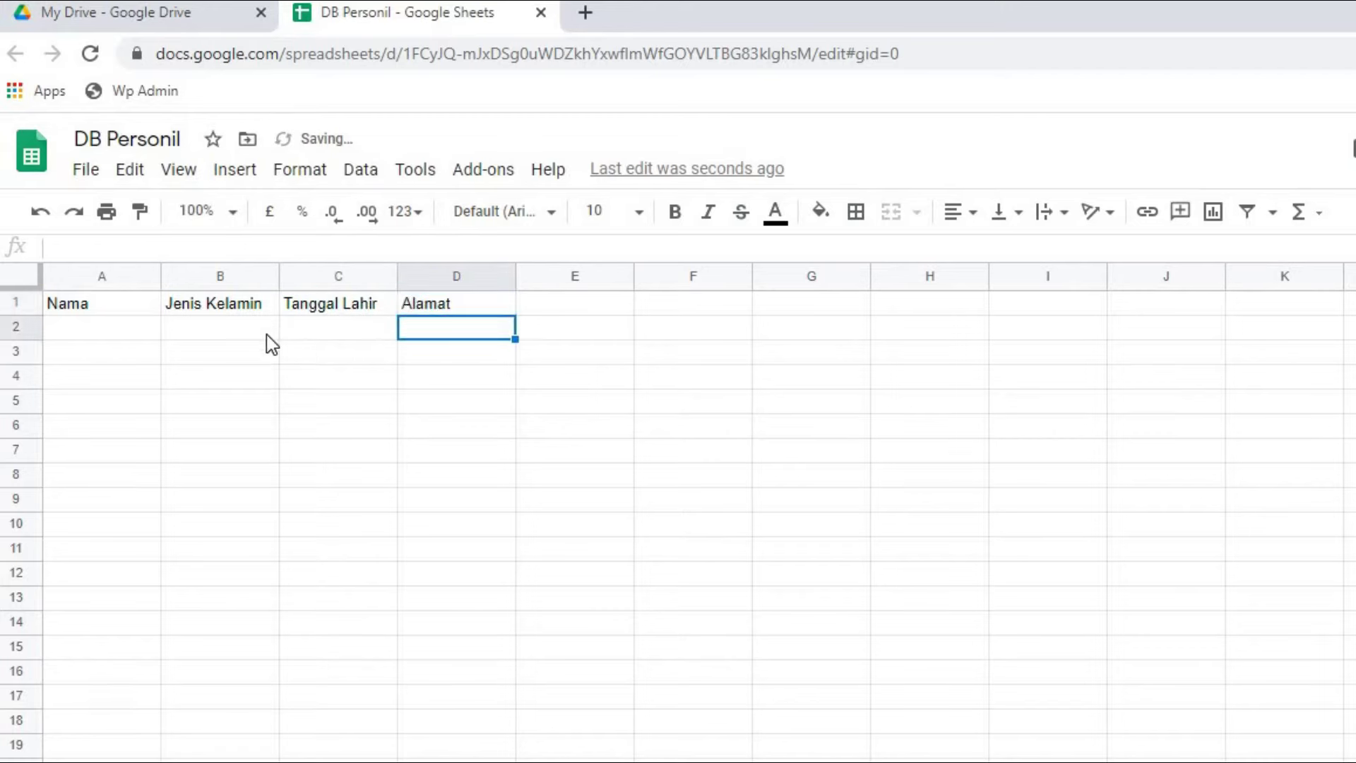
# Step: Format the A1:D1 header row as white text on a green fill
pyautogui.moveTo(138, 308); pyautogui.dragTo(421, 310)
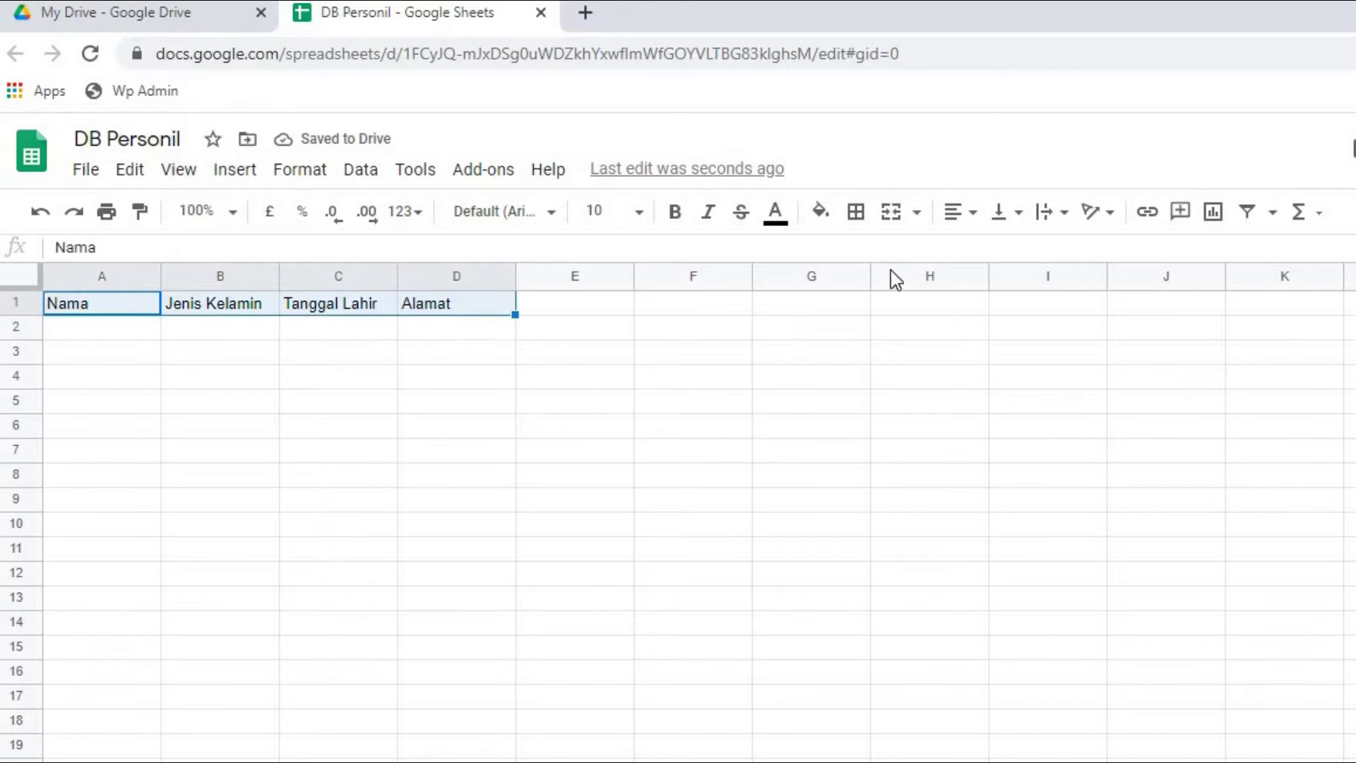
pyautogui.click(776, 211)
pyautogui.click(911, 535)
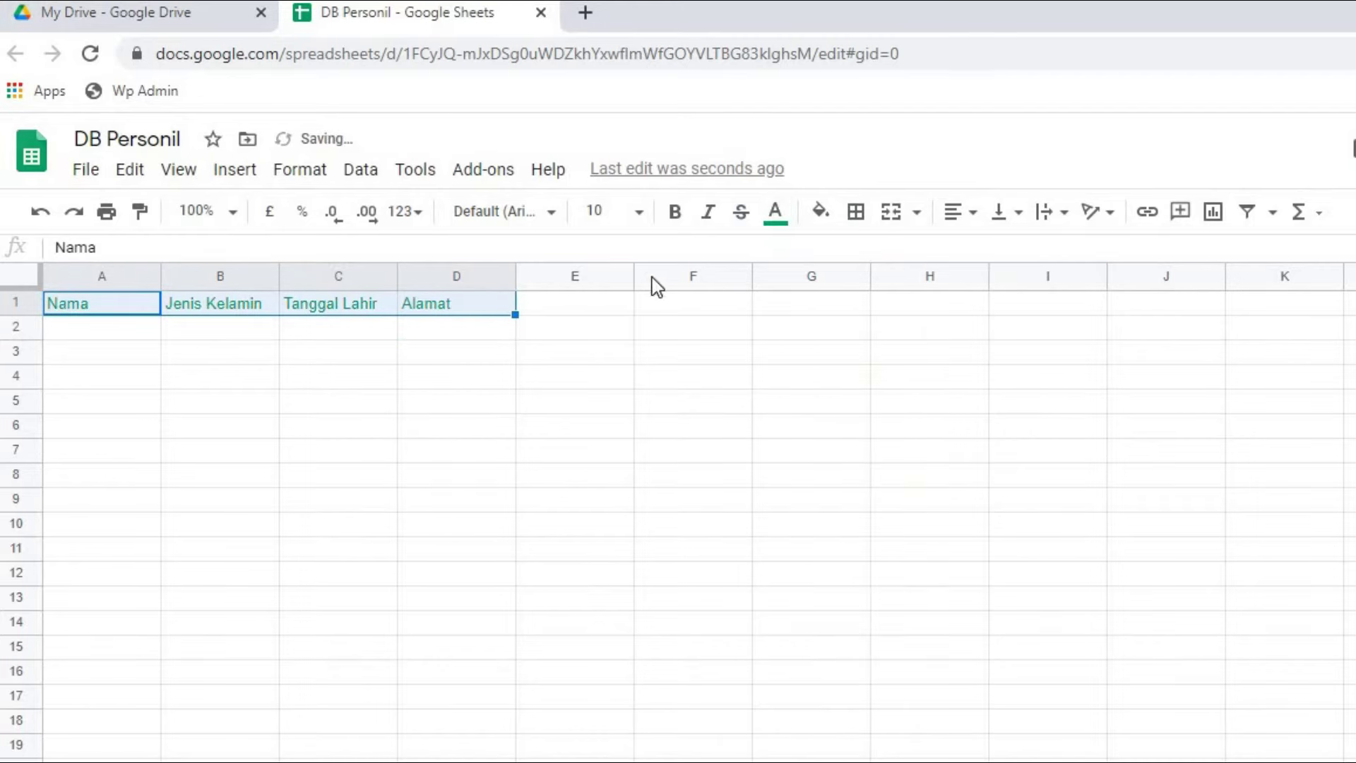
pyautogui.click(820, 212)
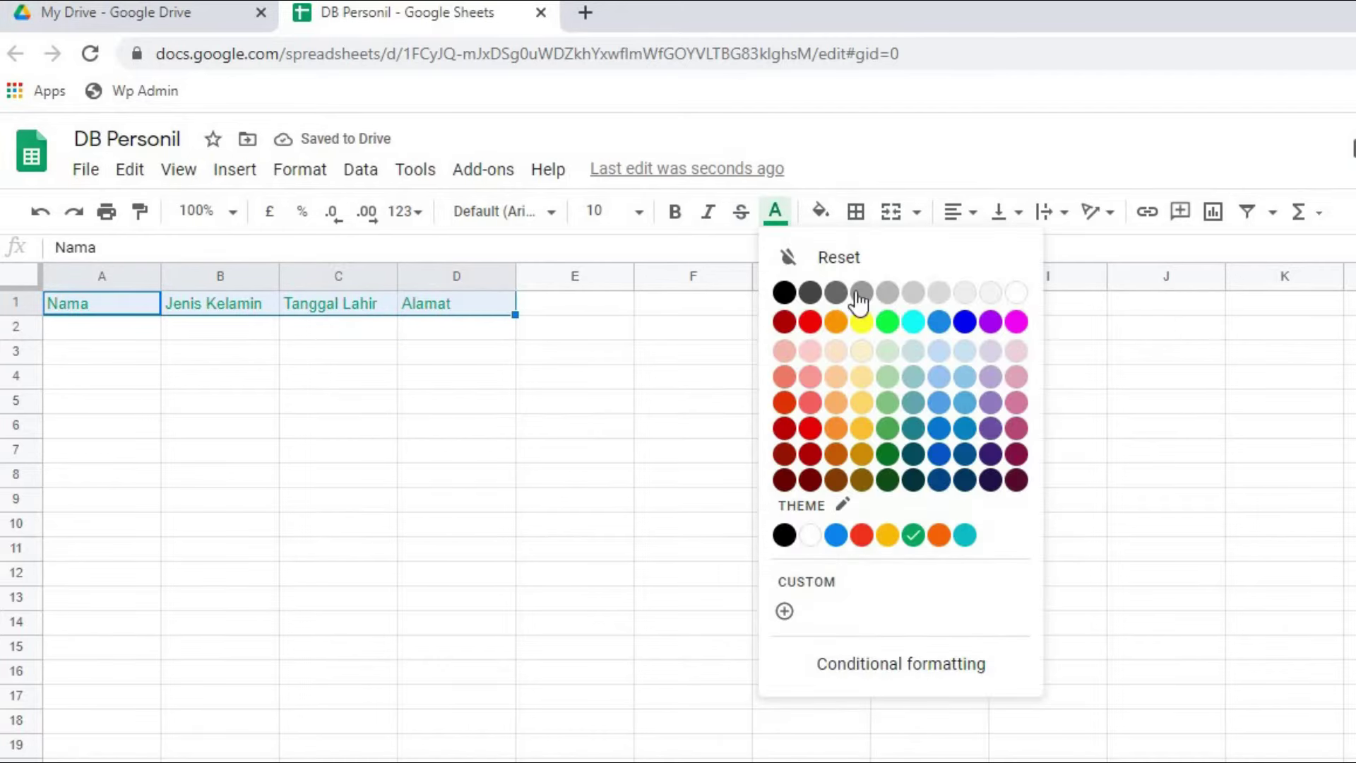
pyautogui.click(821, 212)
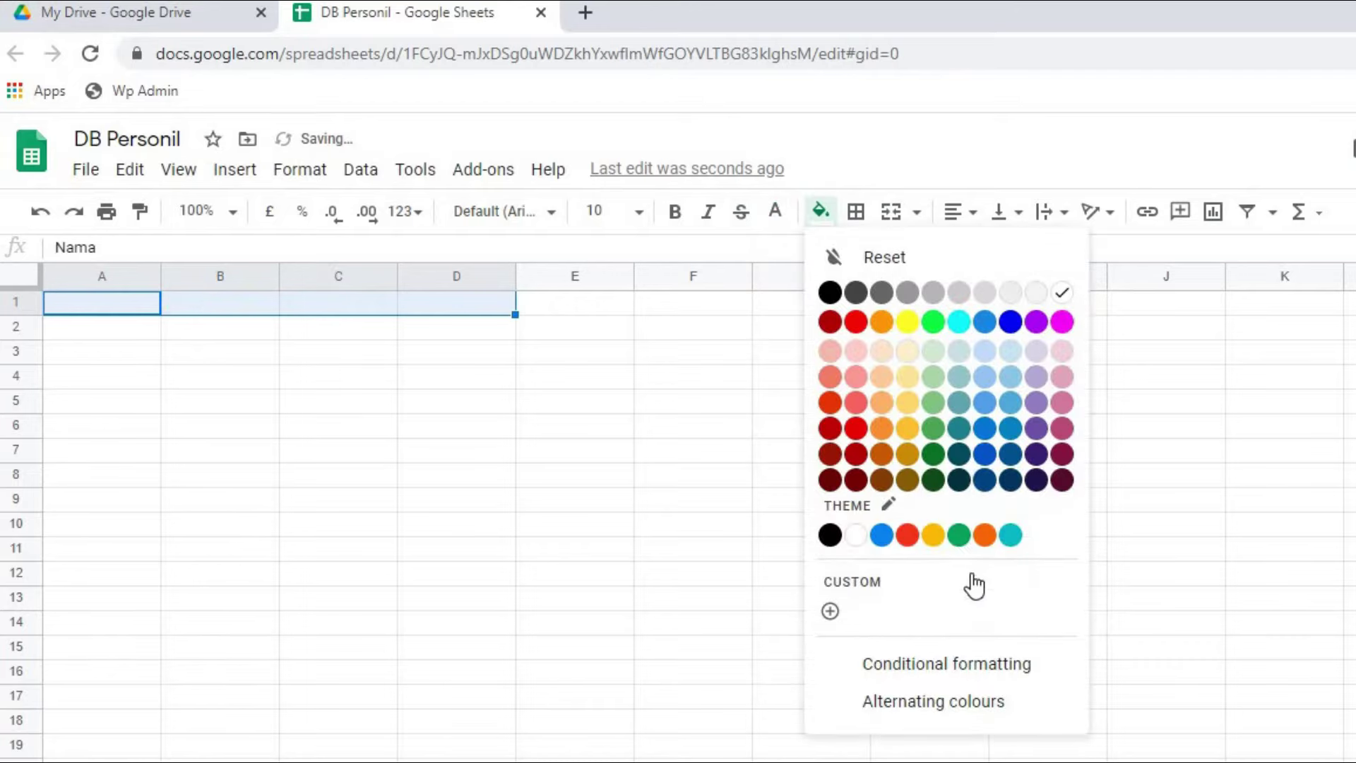
pyautogui.click(958, 535)
pyautogui.click(692, 452)
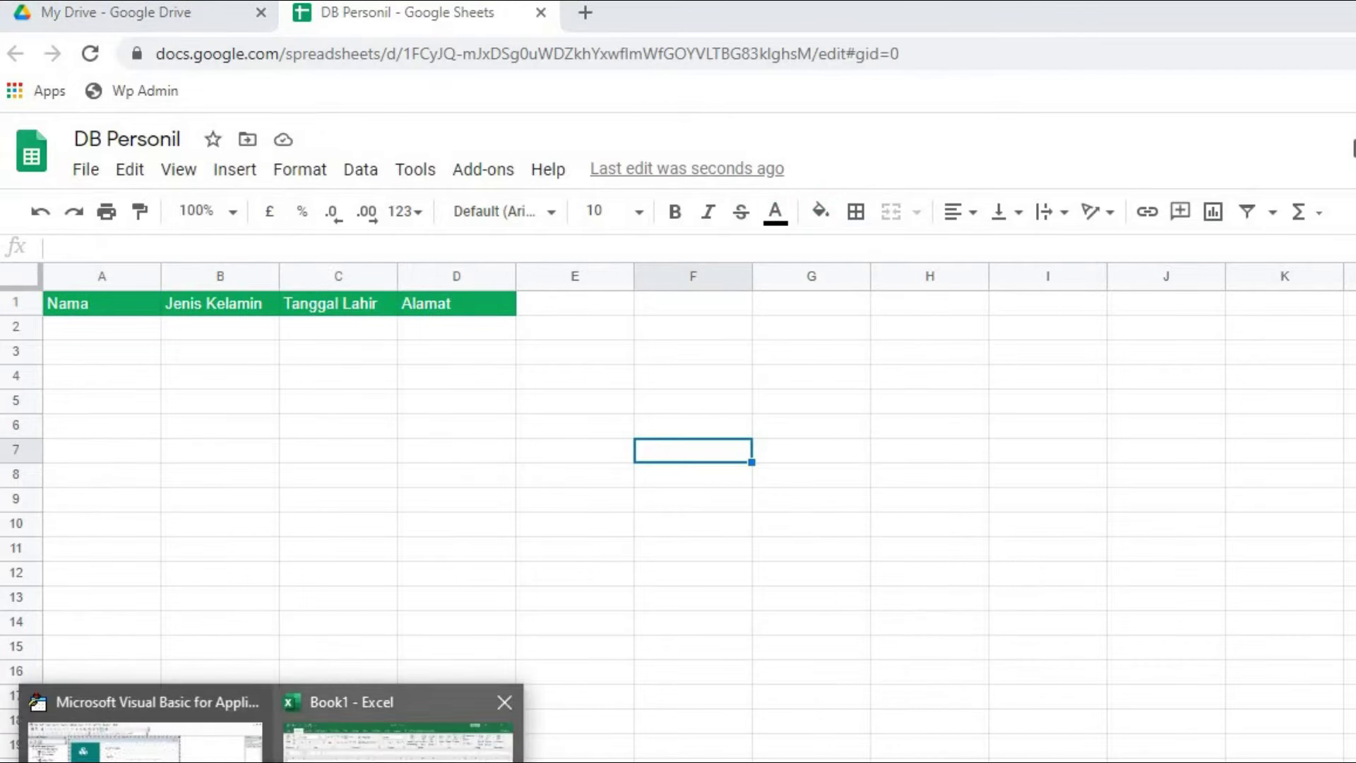
# Step: Launch the form via INPUT DATA, enter a sample name, choose male, then close it
pyautogui.click(397, 734)
pyautogui.click(657, 553)
pyautogui.click(616, 452)
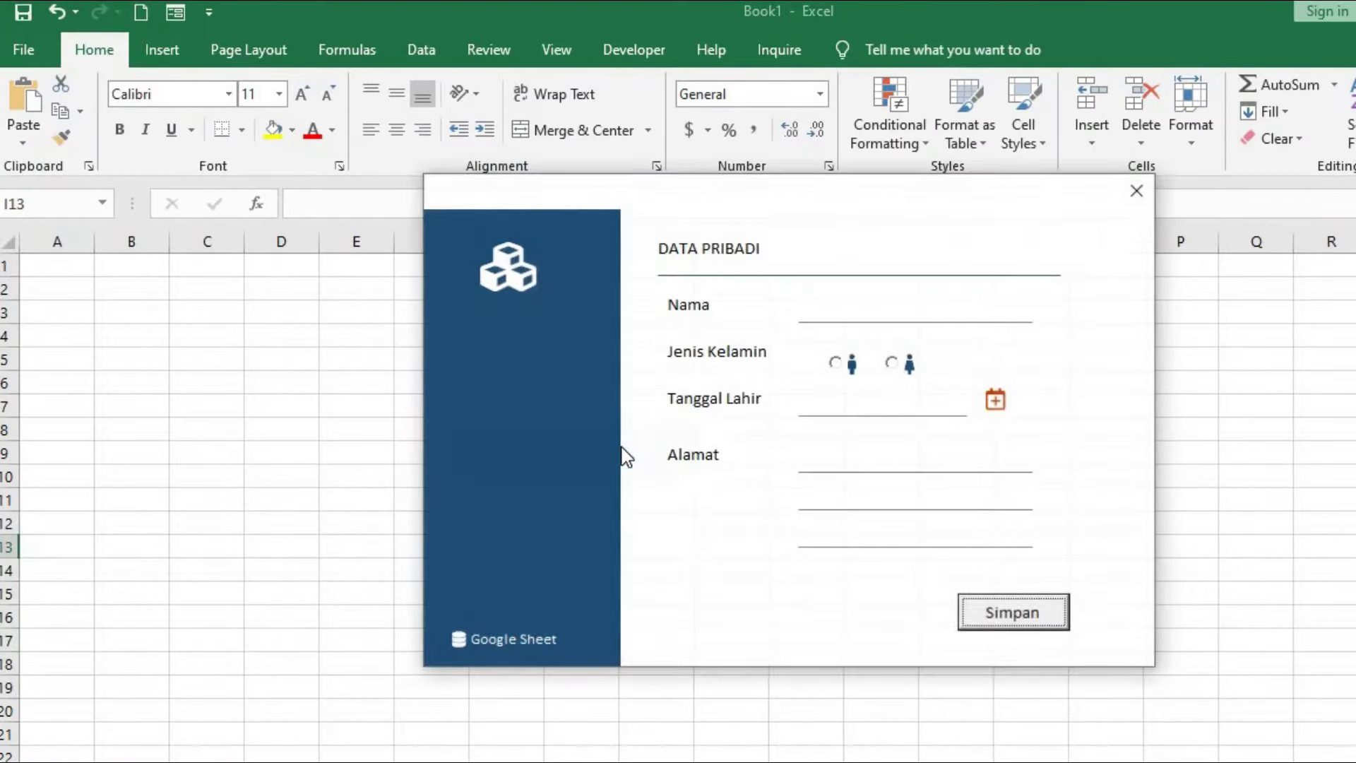
pyautogui.click(839, 300)
pyautogui.write('Andi')
pyautogui.click(851, 364)
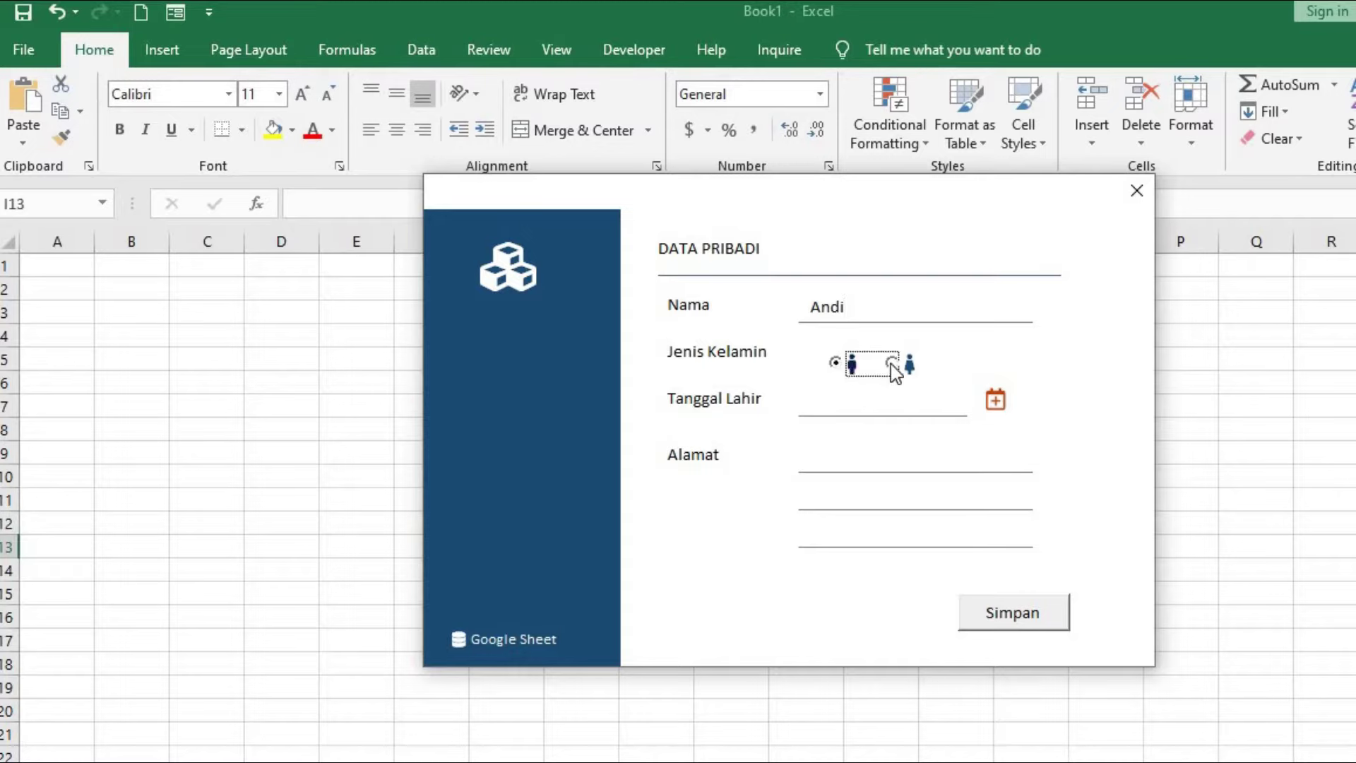
pyautogui.click(876, 404)
pyautogui.click(1136, 191)
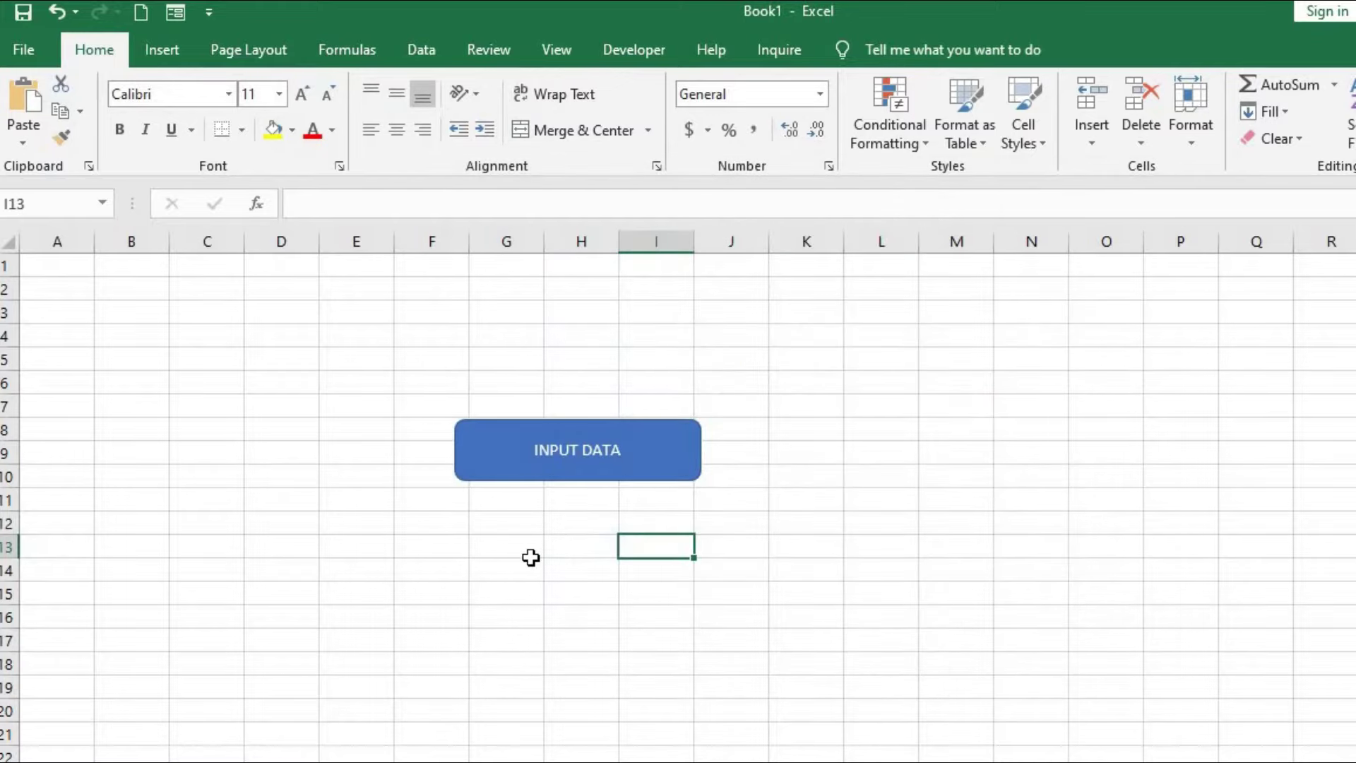
# Step: Create the calendar icon's LBCalendar_Click handler and begin the textbox reference
pyautogui.hotkey('alt', 'F11')
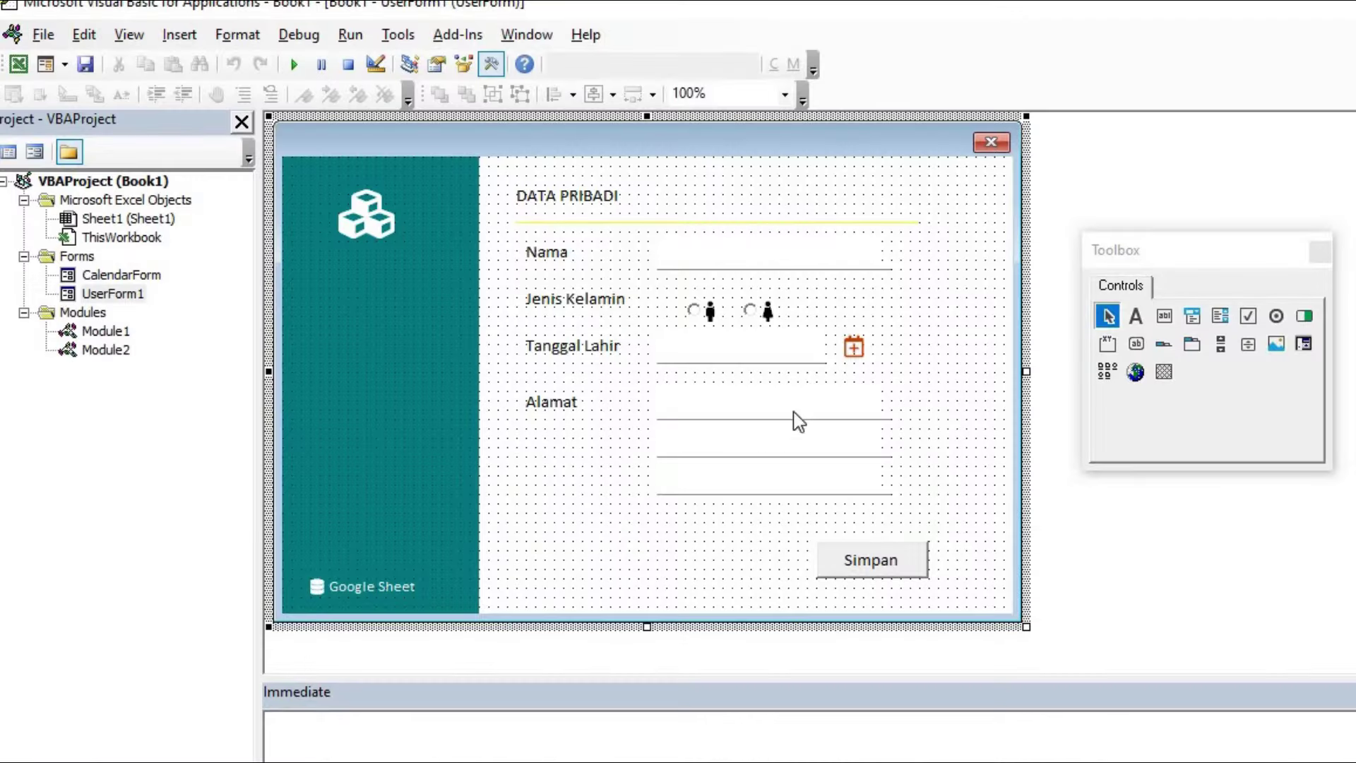
pyautogui.doubleClick(859, 348)
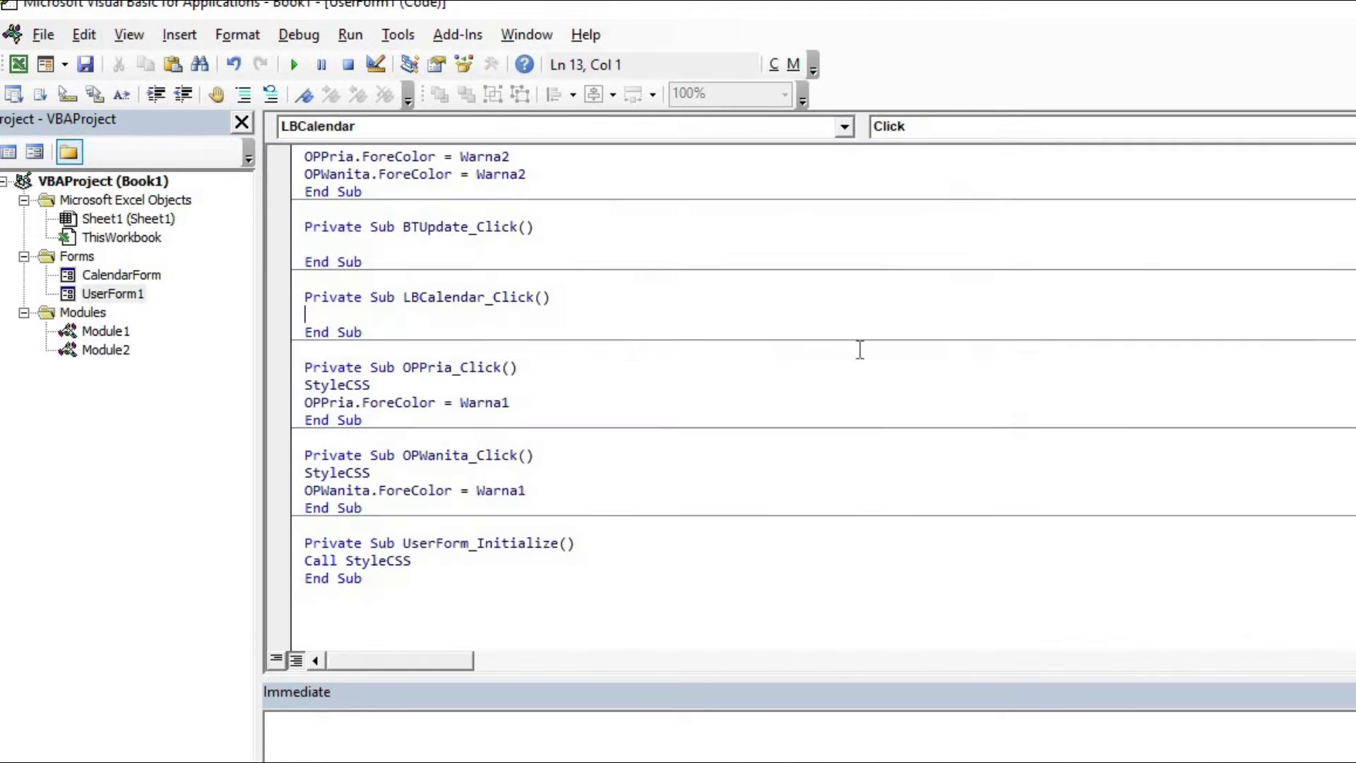
pyautogui.write('tb')
pyautogui.press('BackSpace')
pyautogui.write('bt')
pyautogui.hotkey('ctrl', 'space')
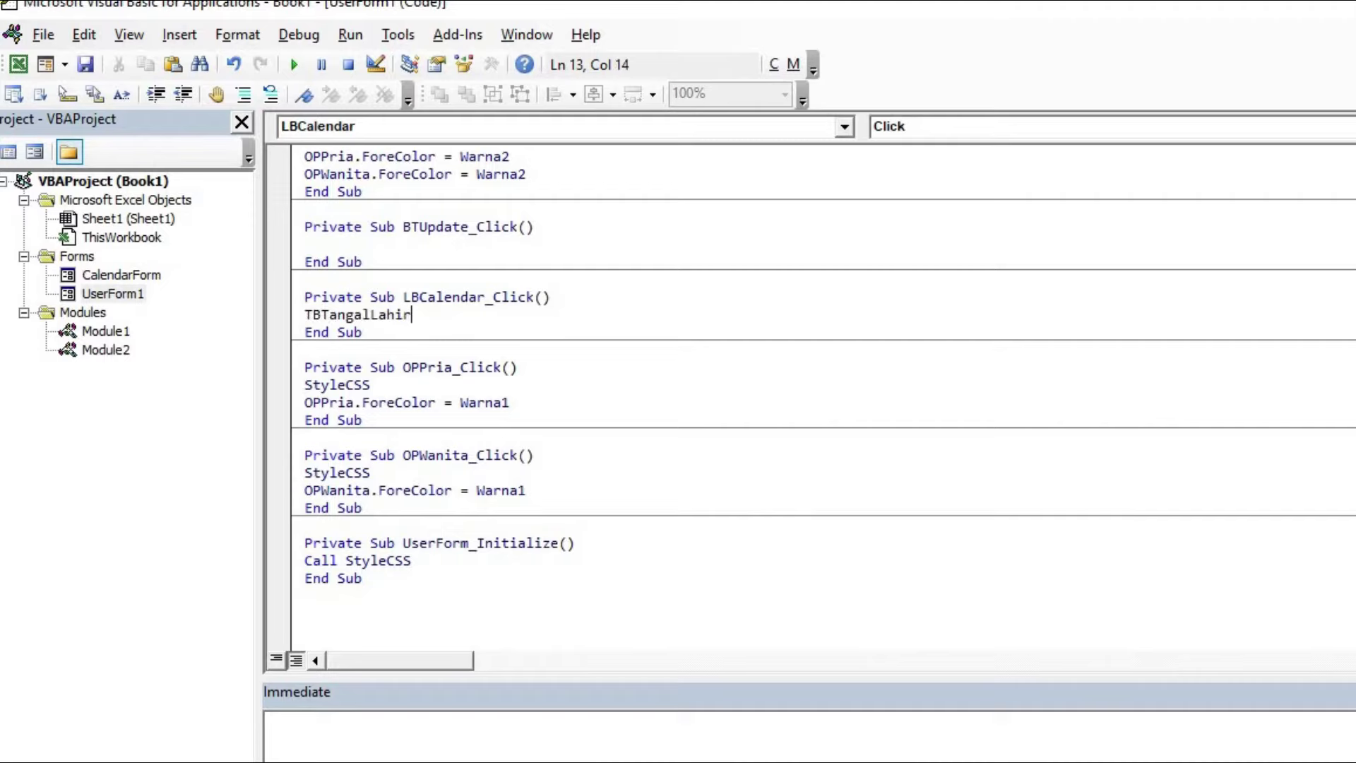
# Step: Check the Tanggal Lahir text box's properties in the UserForm1 design
pyautogui.rightClick(138, 294)
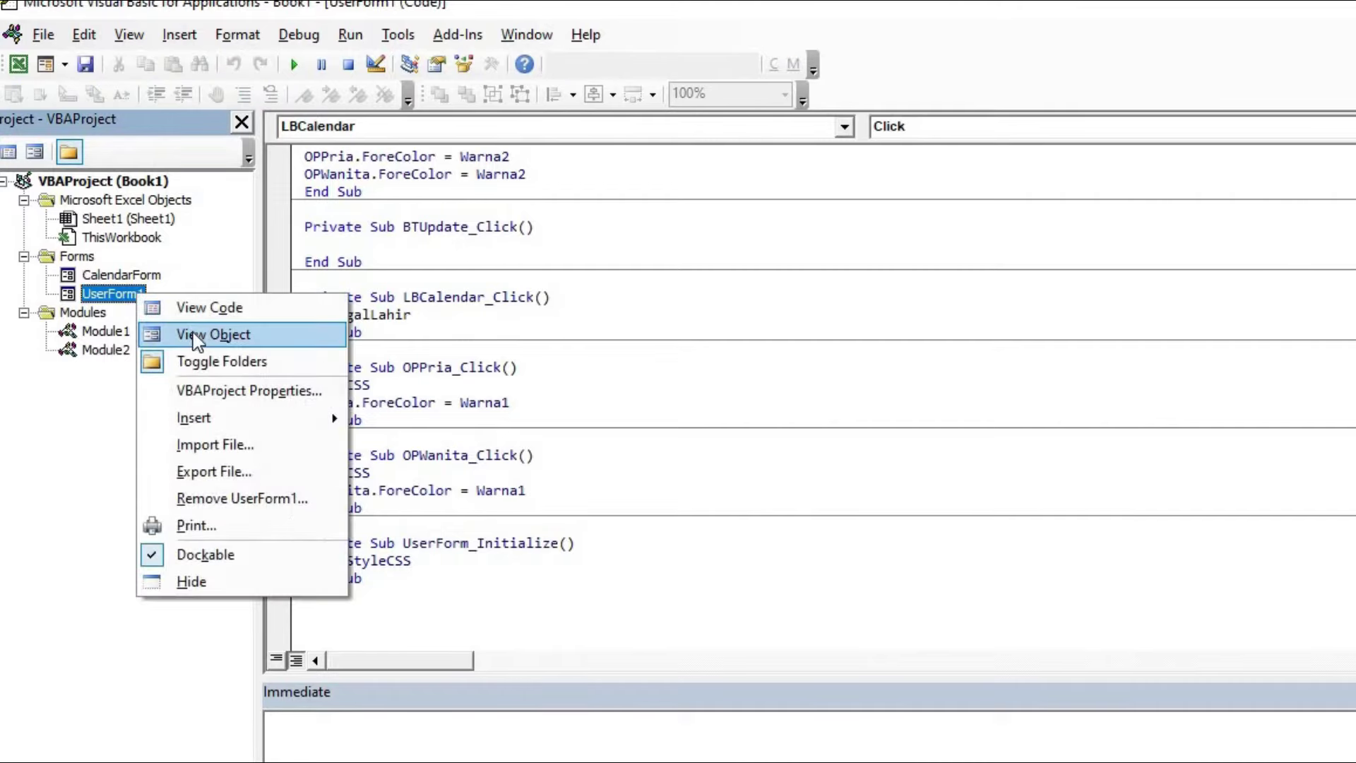
pyautogui.click(196, 334)
pyautogui.click(672, 413)
pyautogui.click(698, 349)
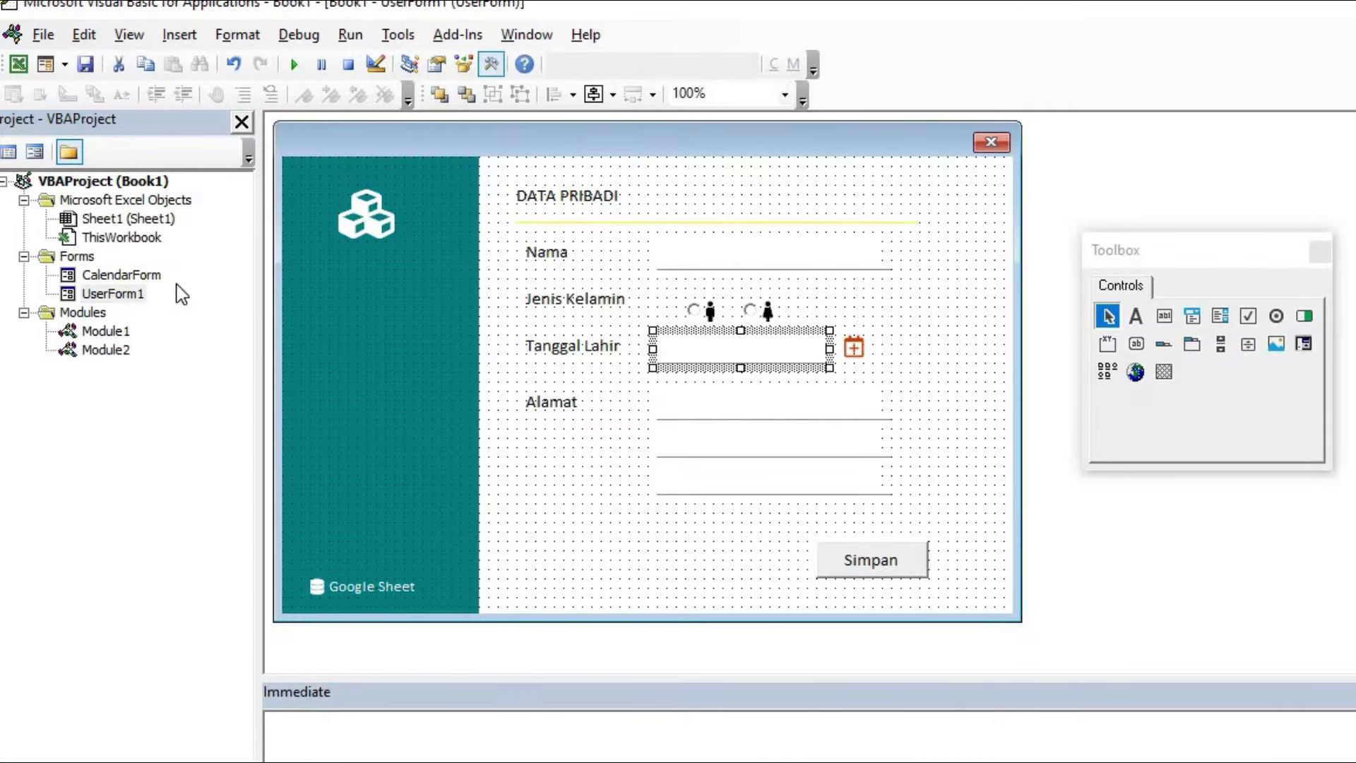
pyautogui.click(129, 34)
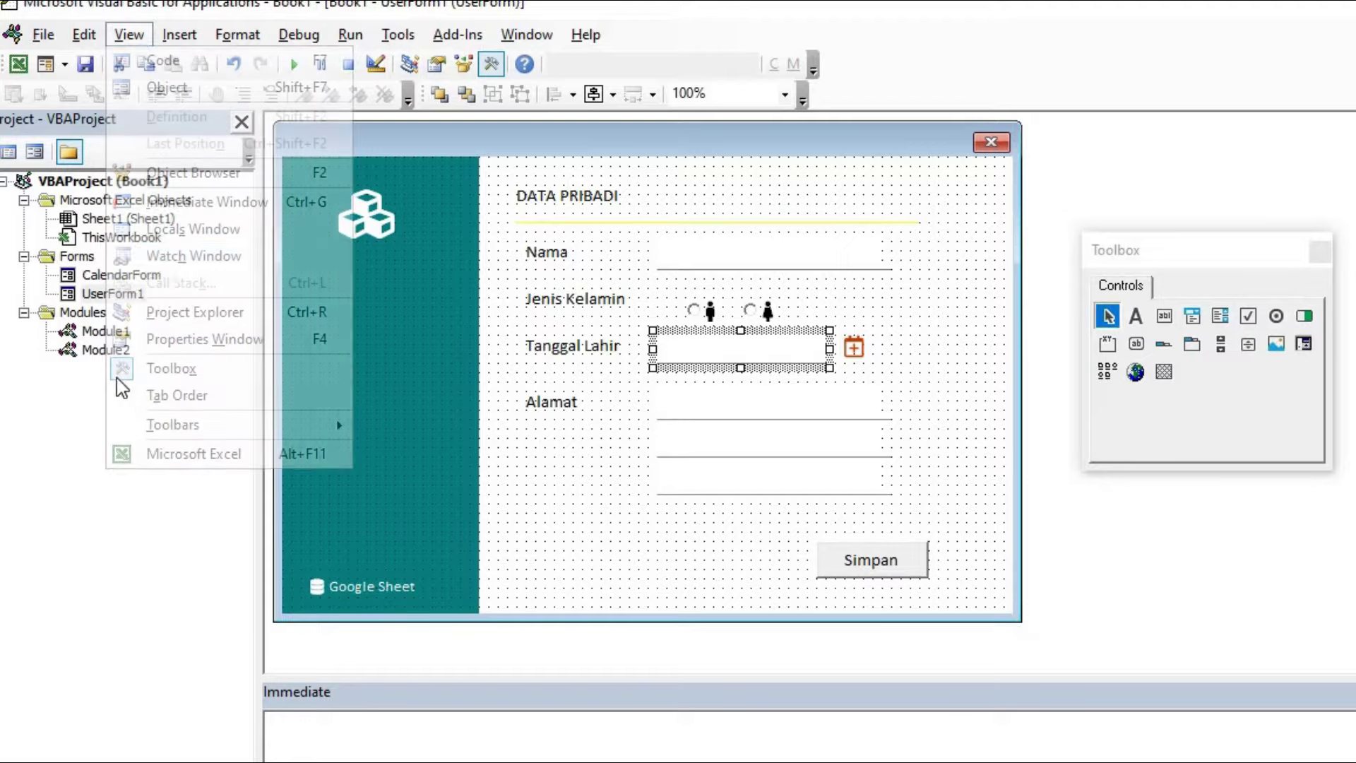
pyautogui.click(162, 346)
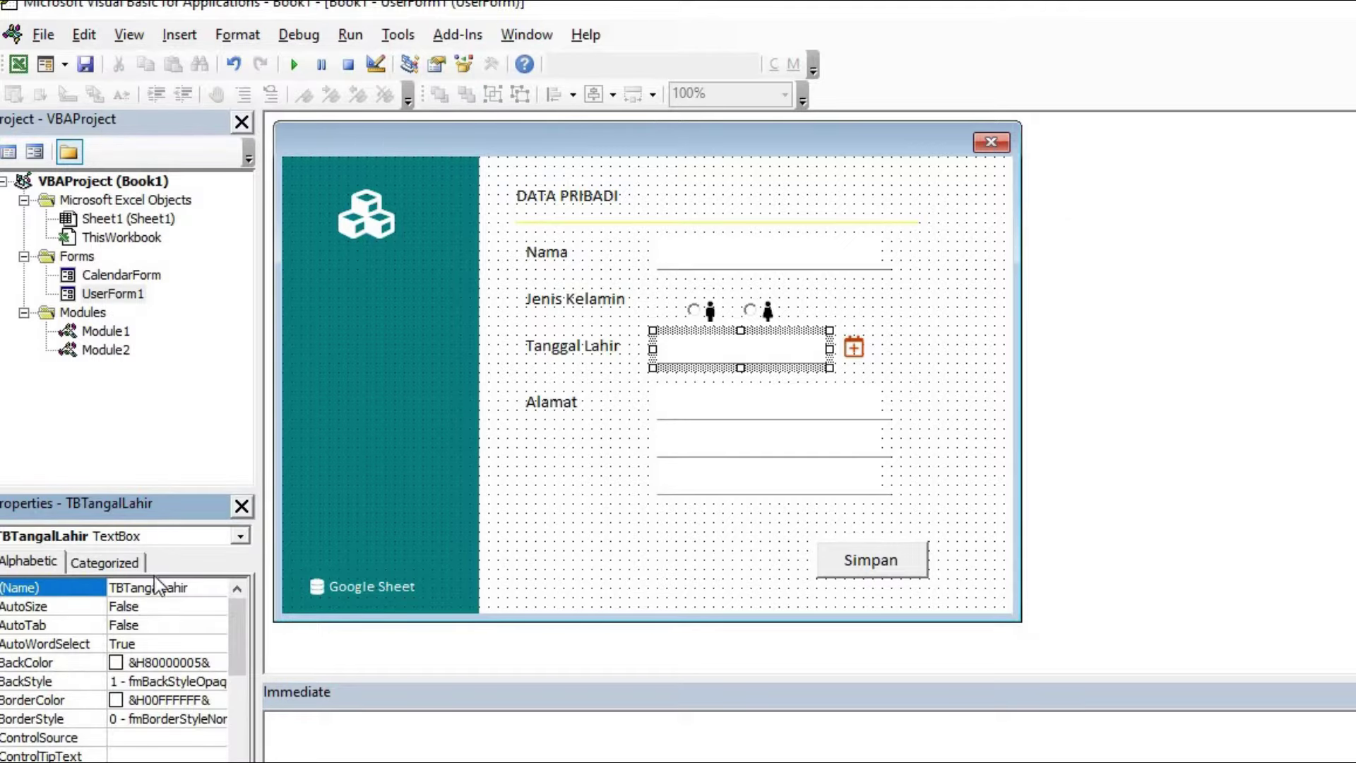
pyautogui.rightClick(120, 293)
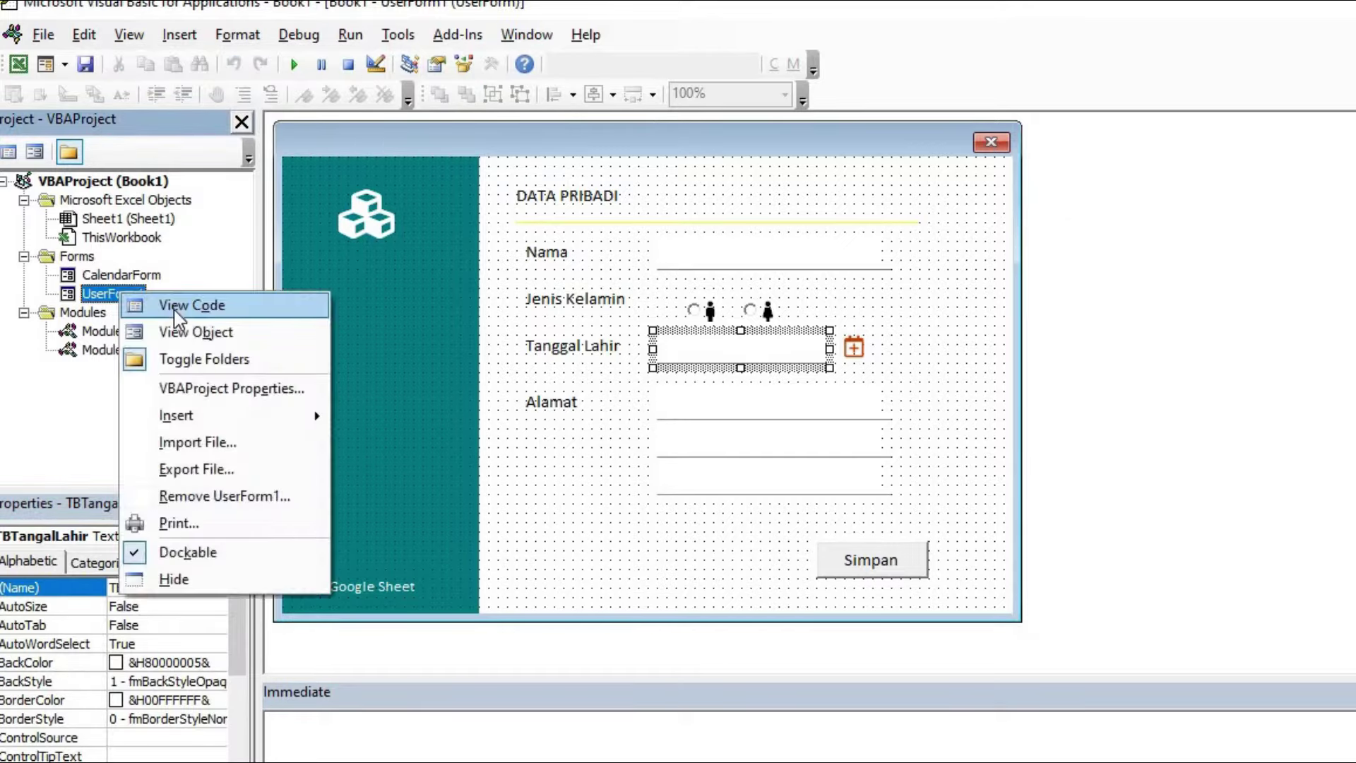
pyautogui.click(191, 303)
# Step: Complete the handler line as TBTangalLahir.Text = GetCalendar
pyautogui.click(475, 310)
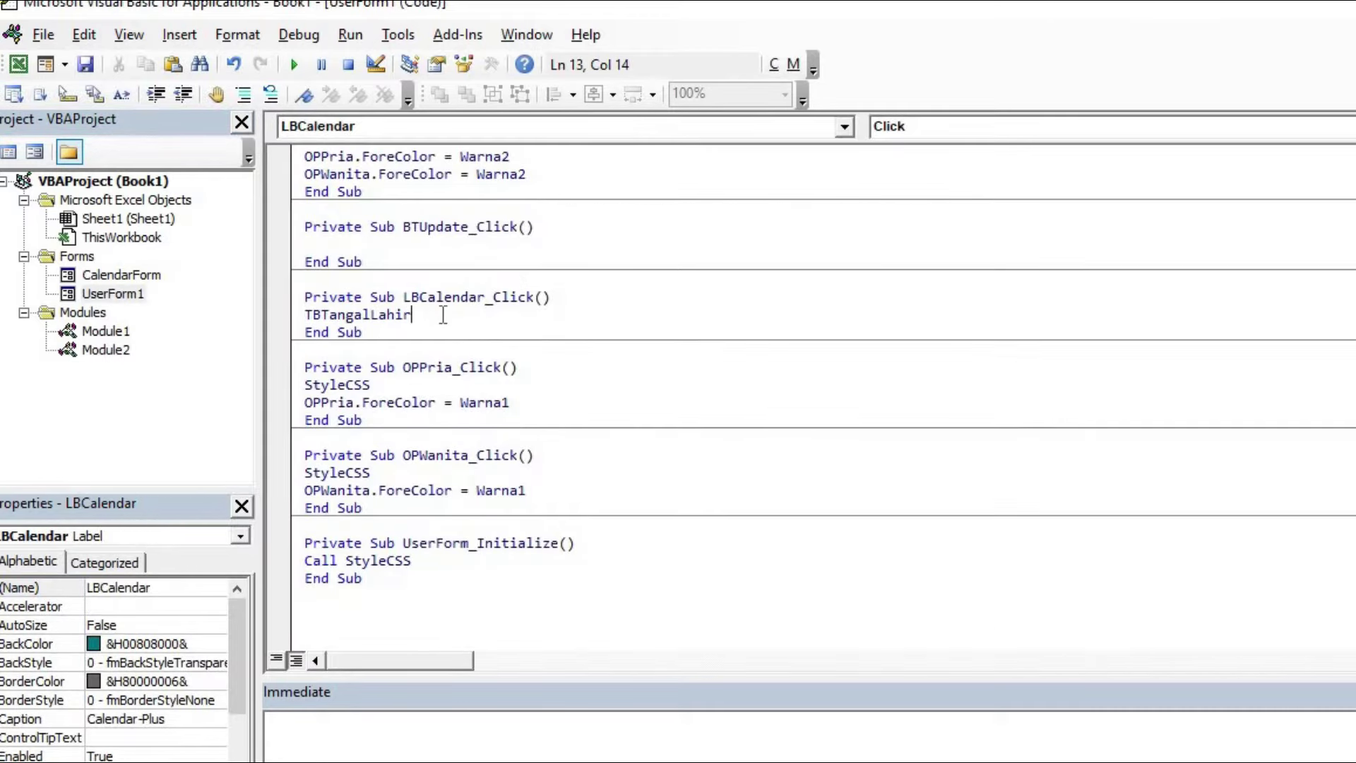
pyautogui.write('.t')
pyautogui.press('Down')
pyautogui.press('Down')
pyautogui.press('Down')
pyautogui.press('Tab')
pyautogui.write('= get')
pyautogui.hotkey('ctrl', 'space')
pyautogui.press('Down')
pyautogui.press('Down')
pyautogui.press('Tab')
pyautogui.press('Down')
# Step: Run the form and use the date picker to set Tanggal Lahir to 14 October 2021
pyautogui.click(586, 313)
pyautogui.click(493, 544)
pyautogui.press('Down')
pyautogui.click(295, 65)
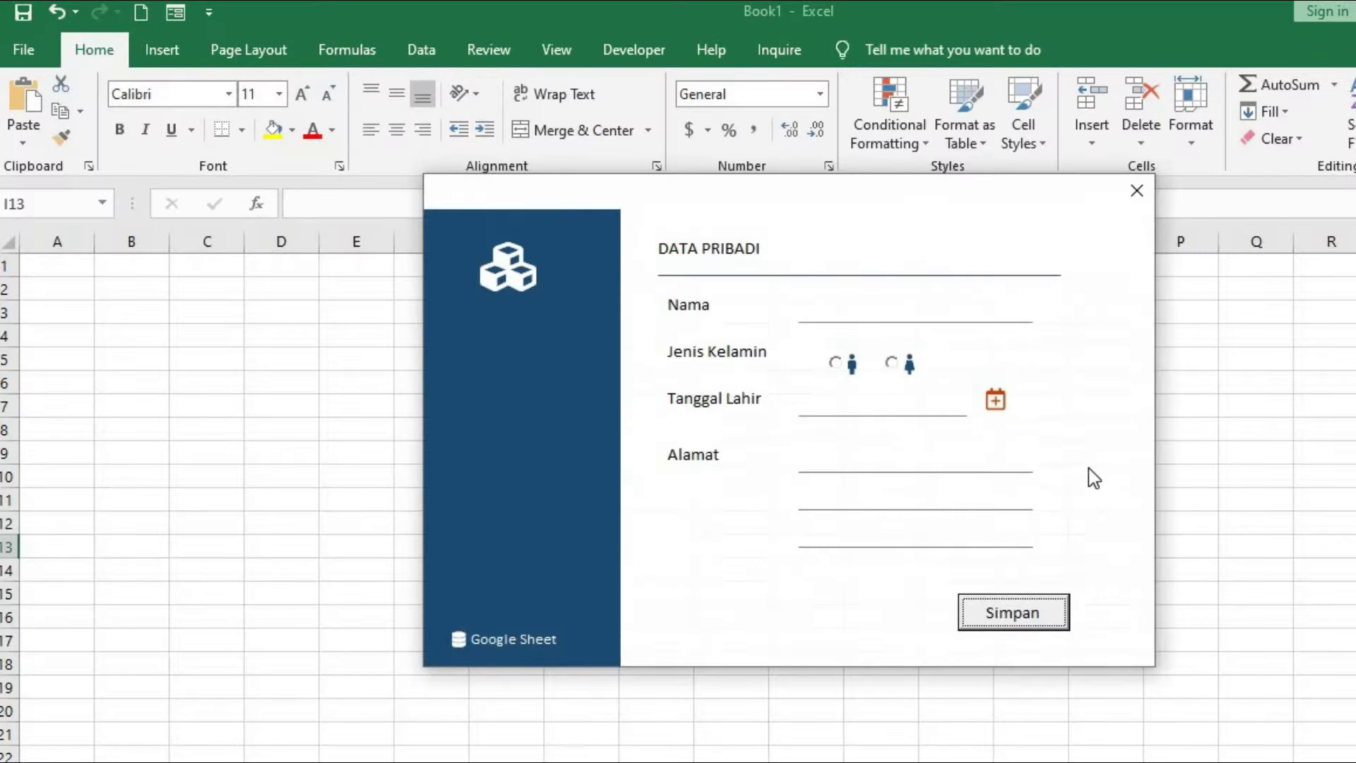
pyautogui.click(997, 401)
pyautogui.click(824, 460)
pyautogui.click(995, 401)
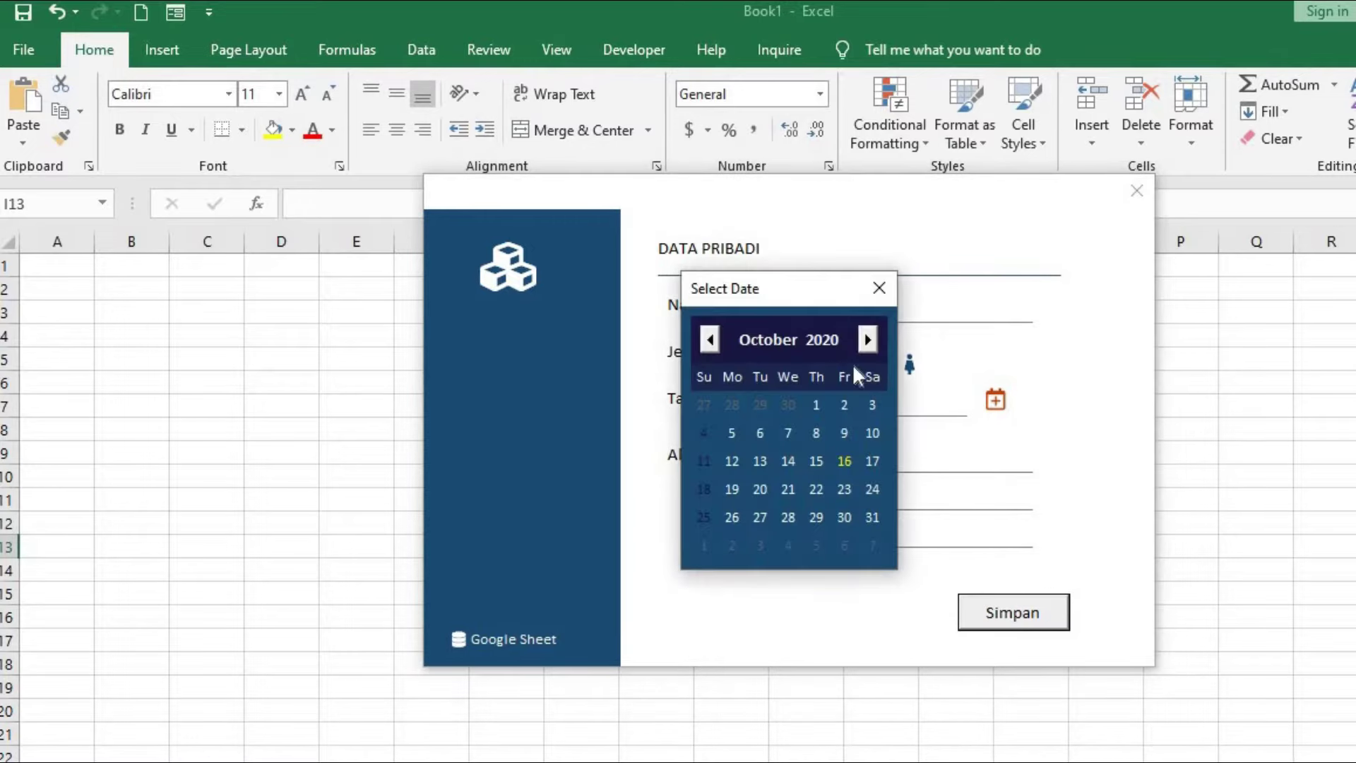
pyautogui.click(823, 339)
pyautogui.click(836, 404)
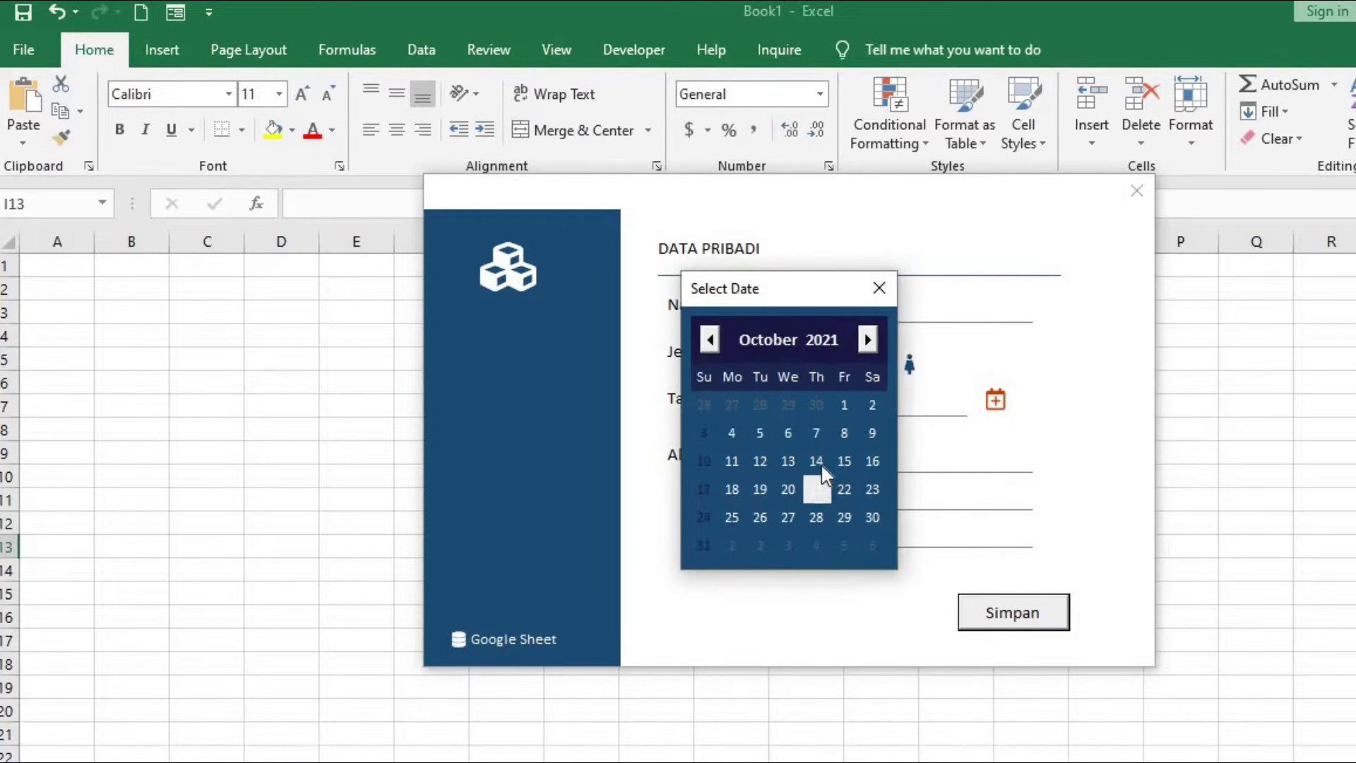
pyautogui.click(817, 460)
# Step: Choose male, fill three Alamat lines and Nama with sample text, submit via Simpan, and close
pyautogui.click(849, 367)
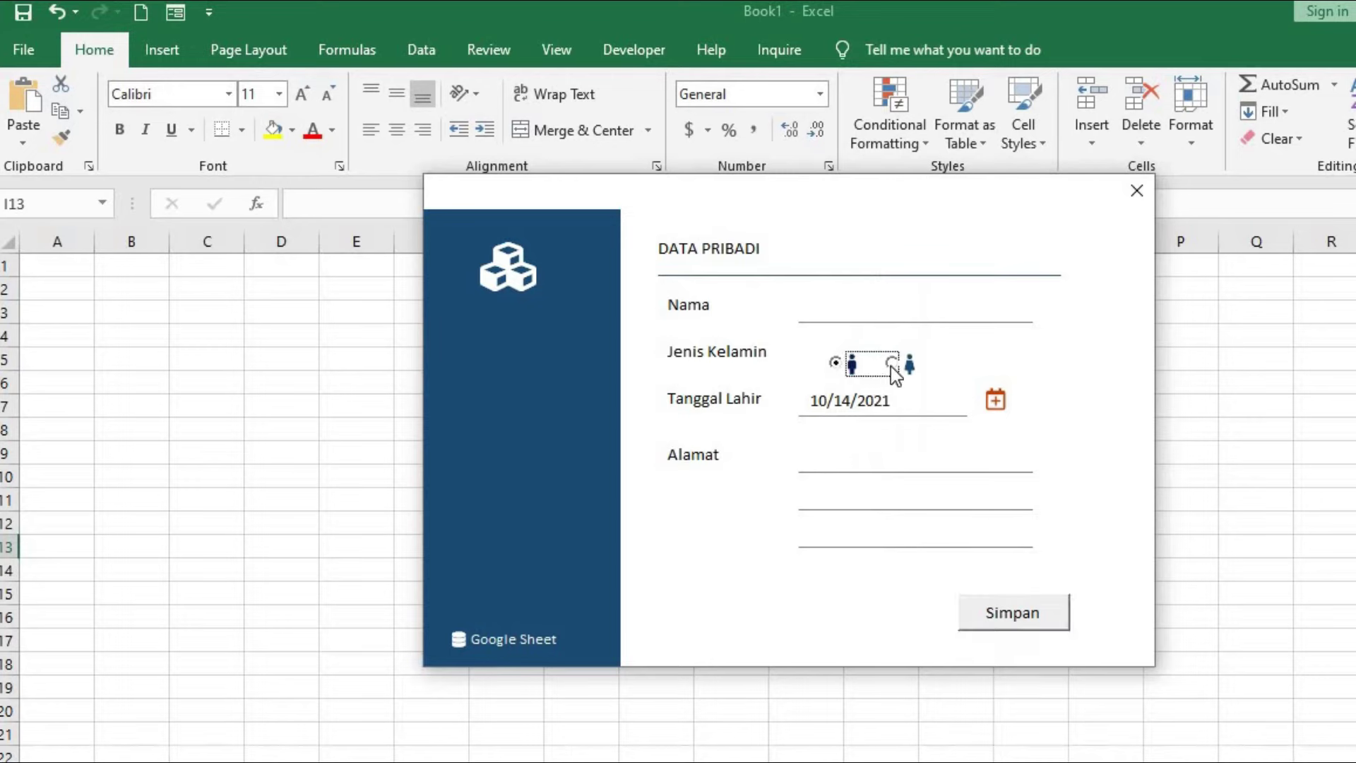
pyautogui.click(836, 446)
pyautogui.write('ddddddsadsd')
pyautogui.click(850, 491)
pyautogui.write('dasdasdsa')
pyautogui.click(854, 533)
pyautogui.write('sadsadasd')
pyautogui.click(849, 311)
pyautogui.write('adasdsa')
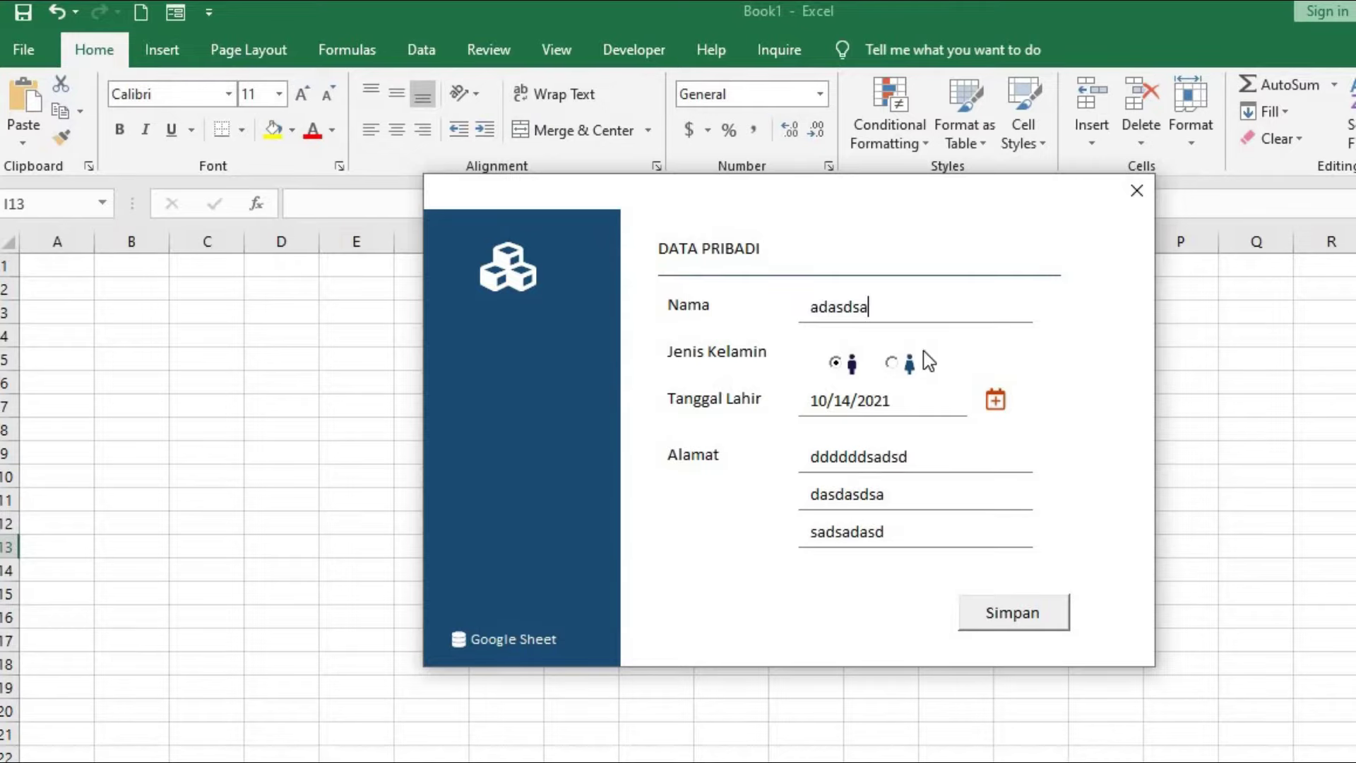
pyautogui.click(1057, 606)
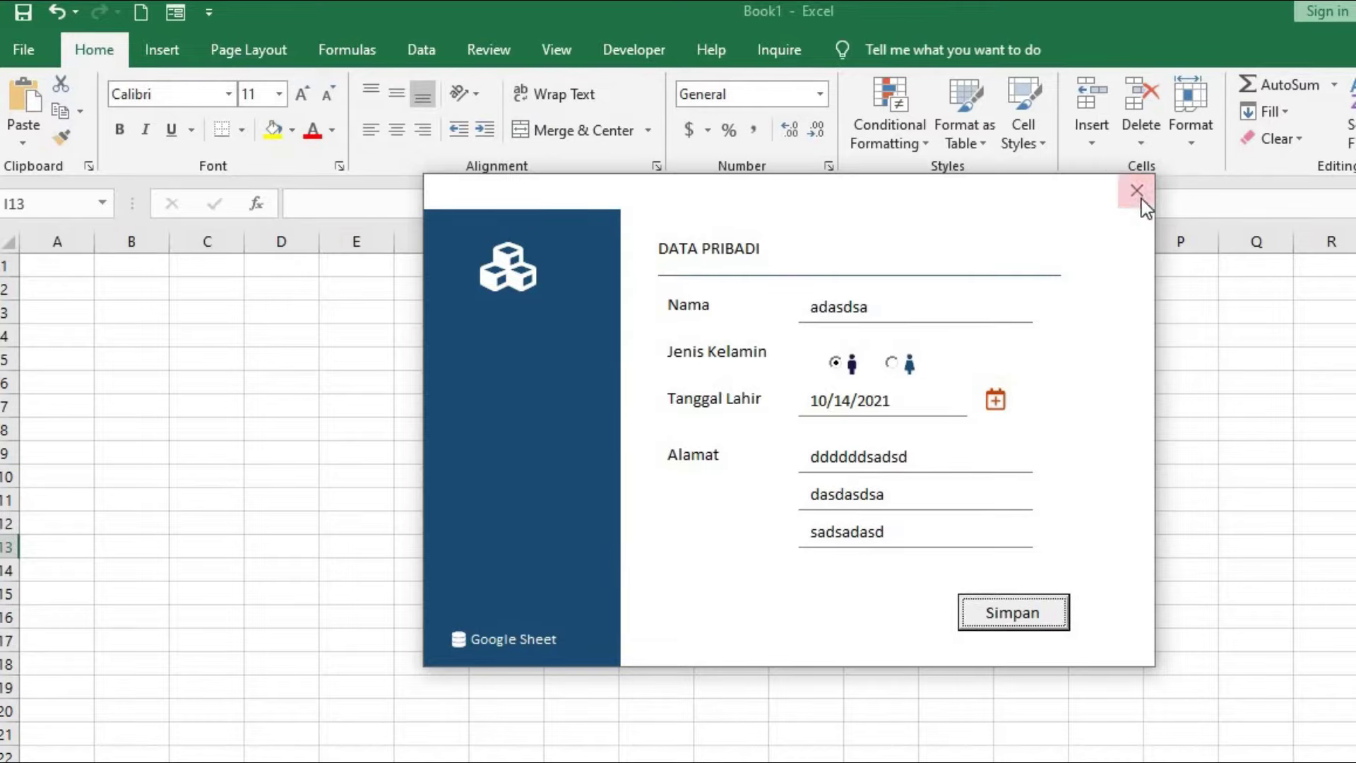
pyautogui.click(1137, 193)
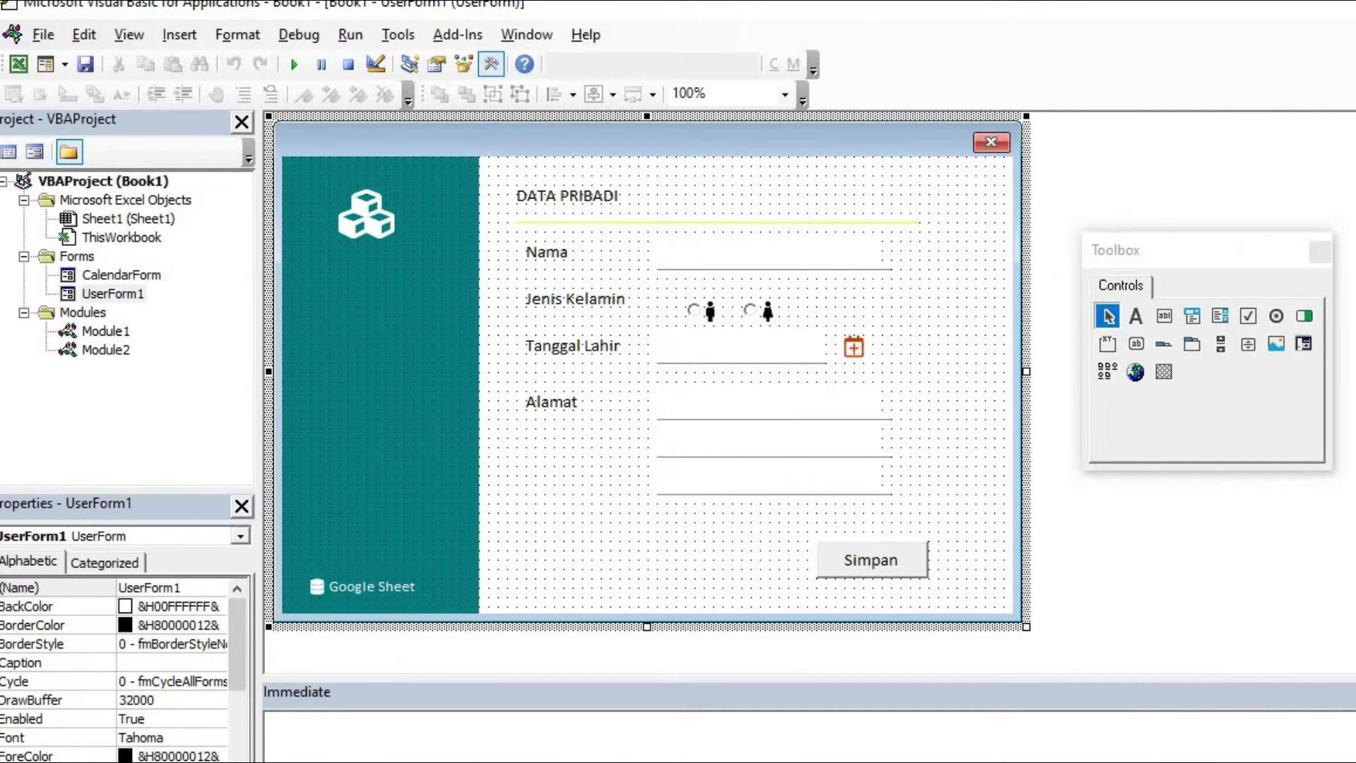
# Step: Bring the 'DB Personil - Google Sheets' Chrome tab to the front from the taskbar
pyautogui.click(494, 728)
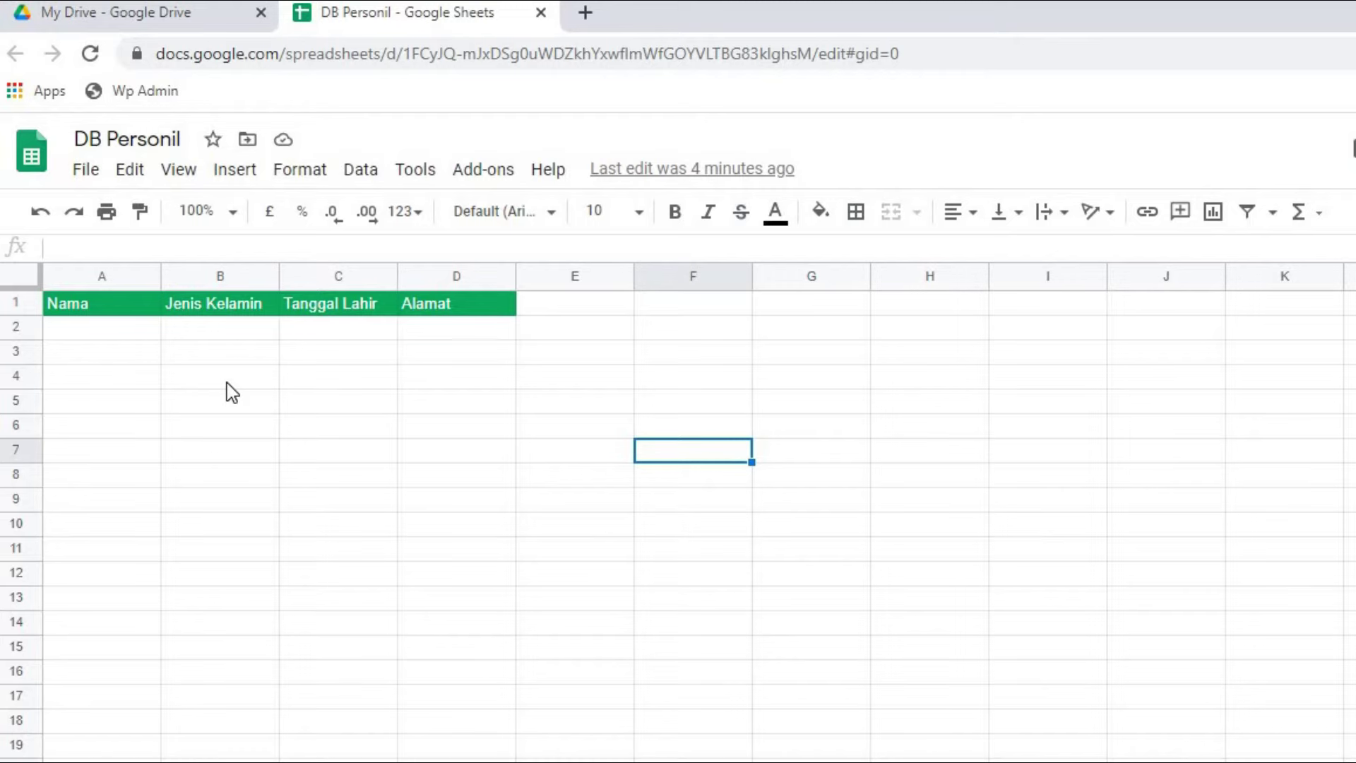
# Step: Open the spreadsheet's script editor and rename myFunction to doPost(request)
pyautogui.click(408, 177)
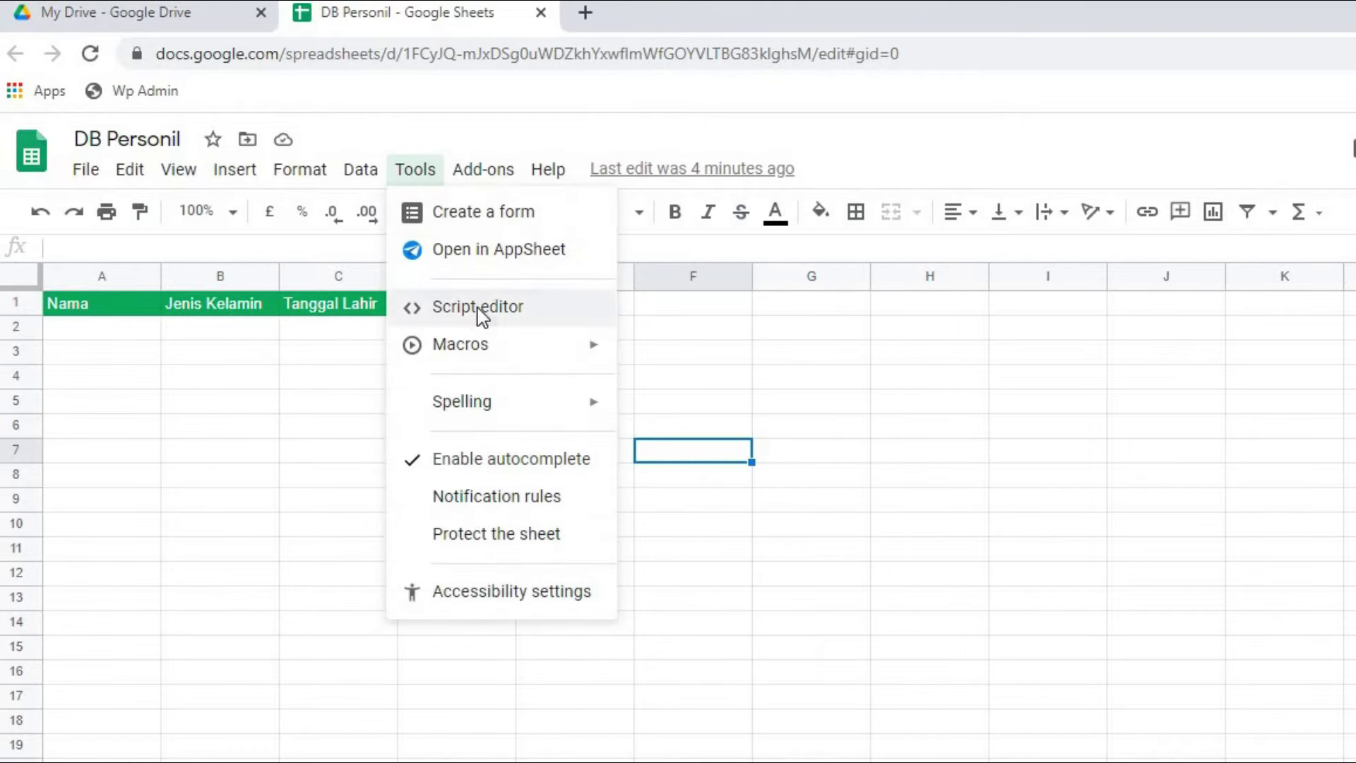
pyautogui.click(478, 309)
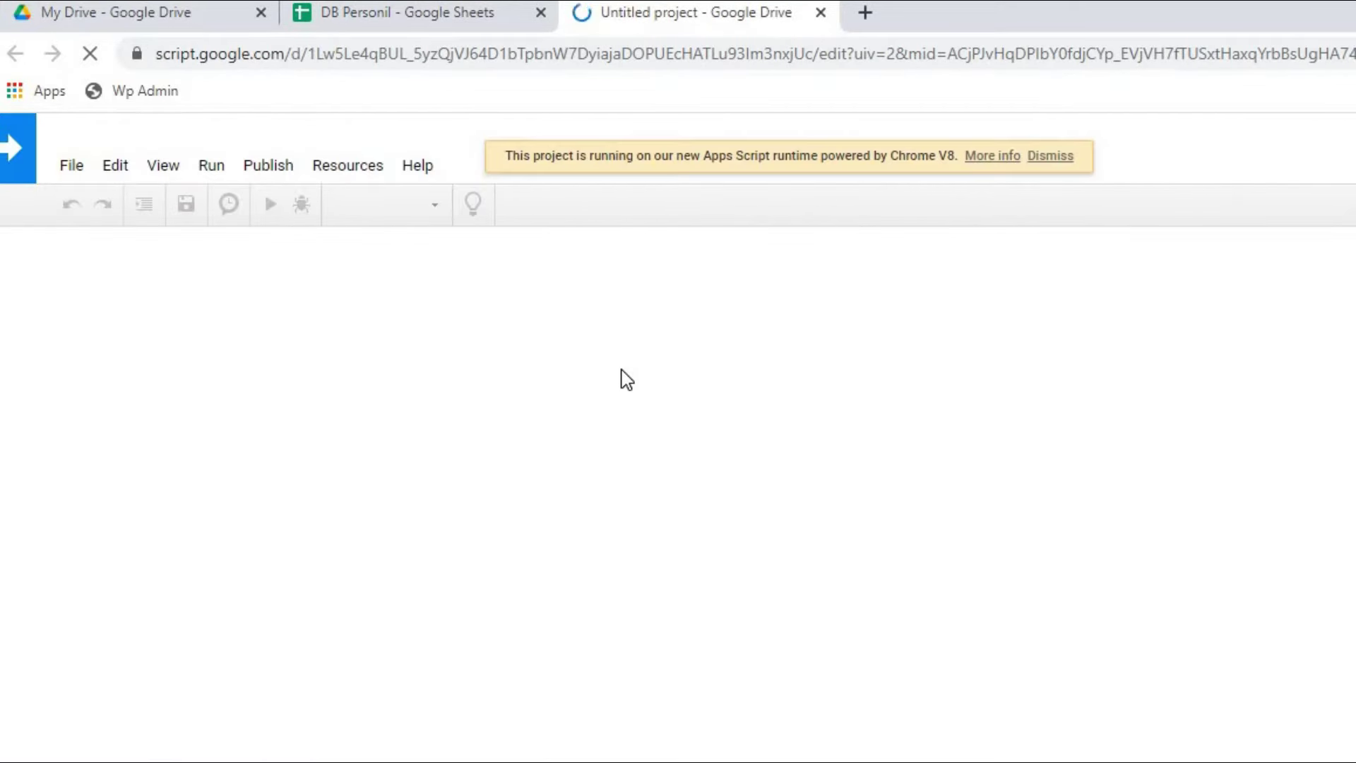
pyautogui.doubleClick(368, 284)
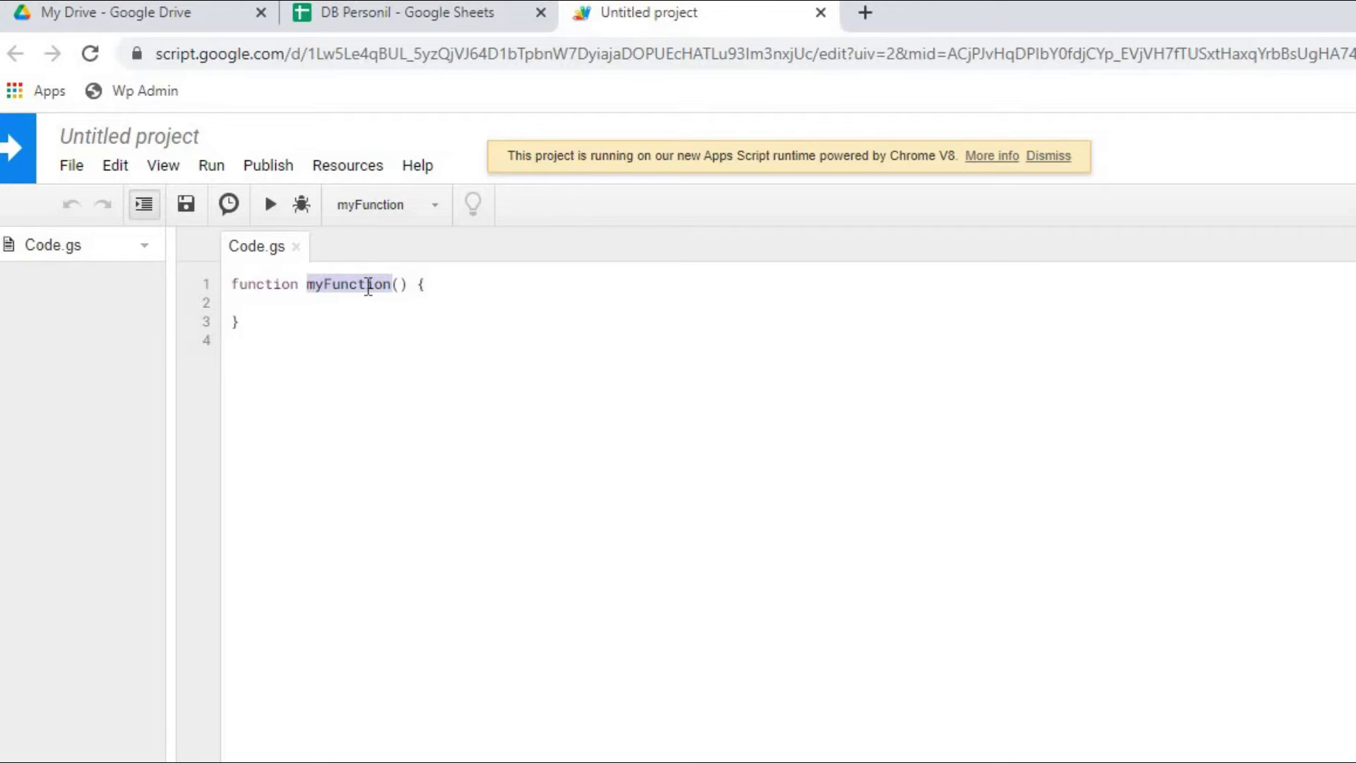
pyautogui.write('doPost')
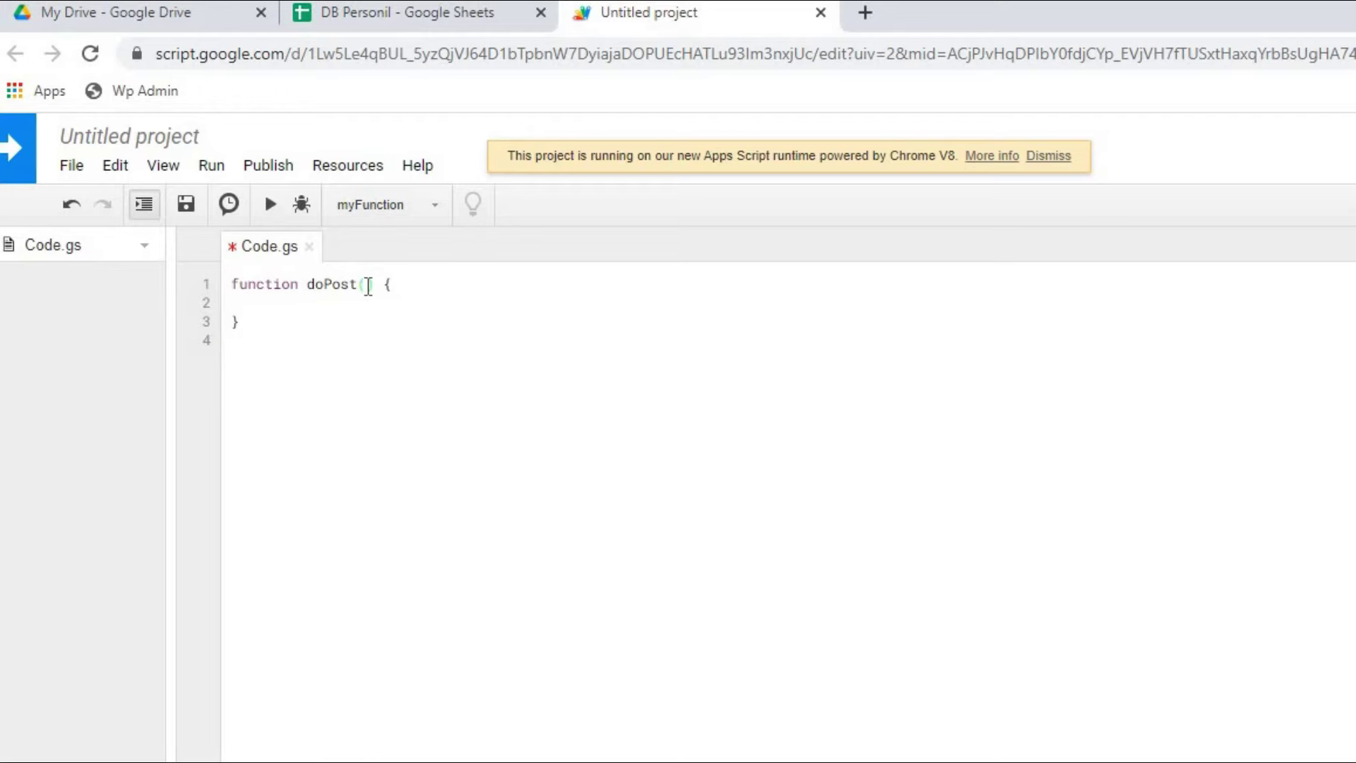
pyautogui.write('request')
pyautogui.press('Down')
# Step: Insert a new top line in Code.gs starting with 'var ssID ='
pyautogui.click(232, 284)
pyautogui.press('Return')
pyautogui.press('Return')
pyautogui.press('Up')
pyautogui.press('Up')
pyautogui.write('var ss')
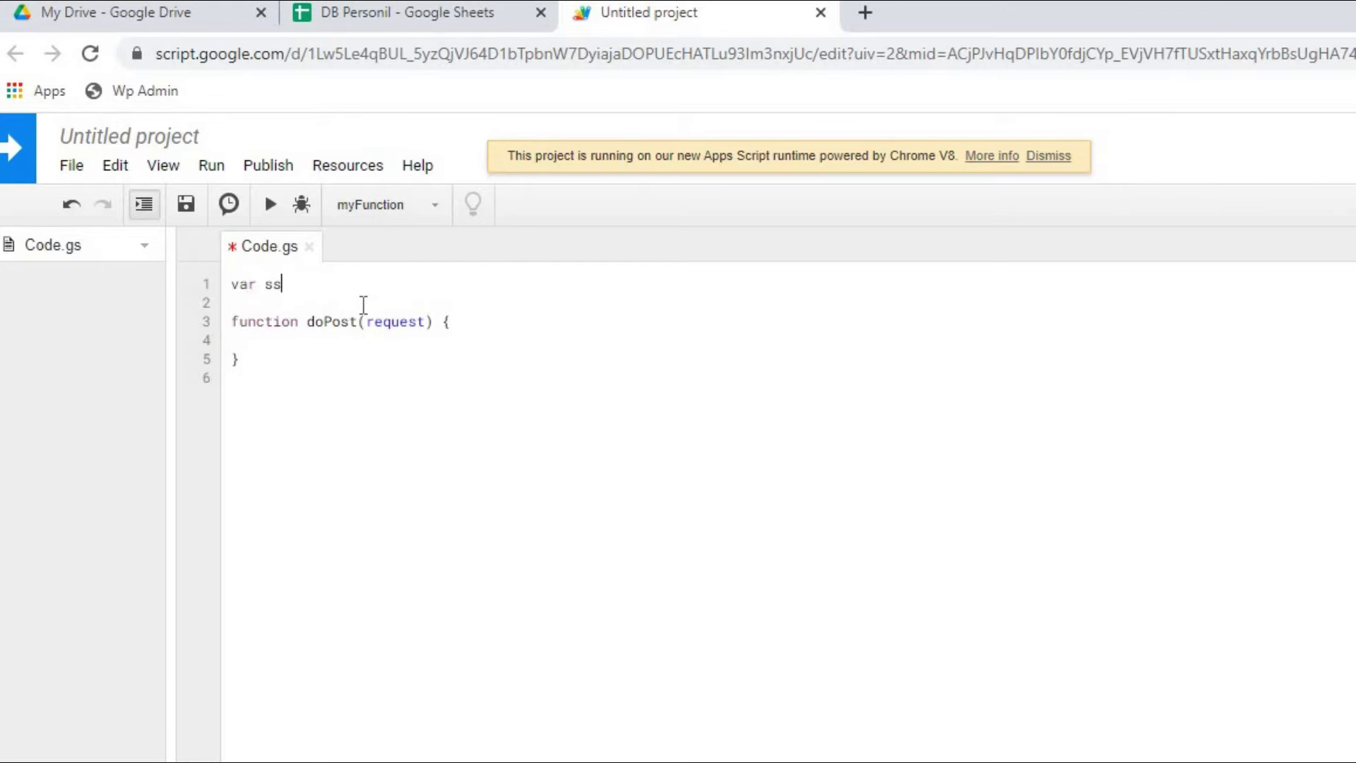
pyautogui.write('ID =')
# Step: Copy the DB Personil ID from the sheet's URL and paste it quoted after ssID, ending with a semicolon
pyautogui.click(442, 26)
pyautogui.moveTo(410, 54); pyautogui.dragTo(805, 57)
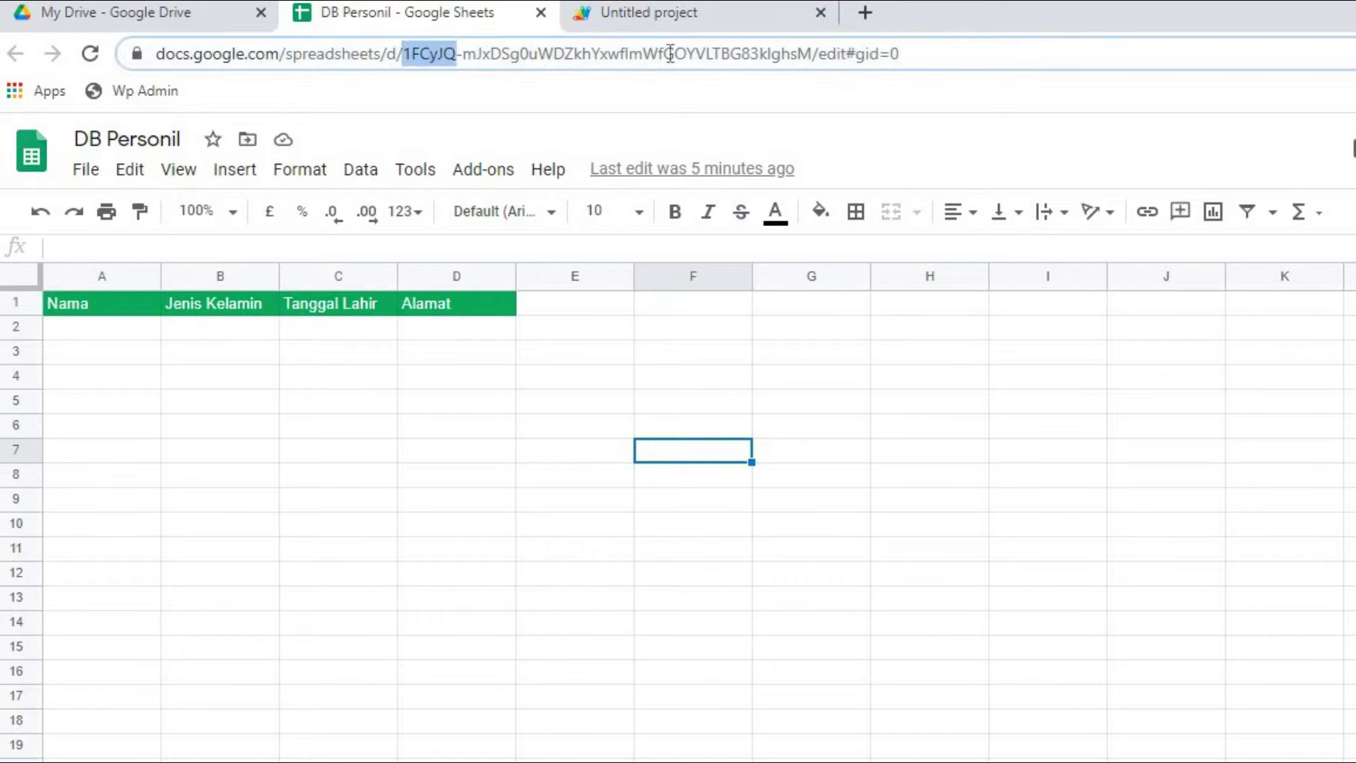
pyautogui.hotkey('ctrl', 'c')
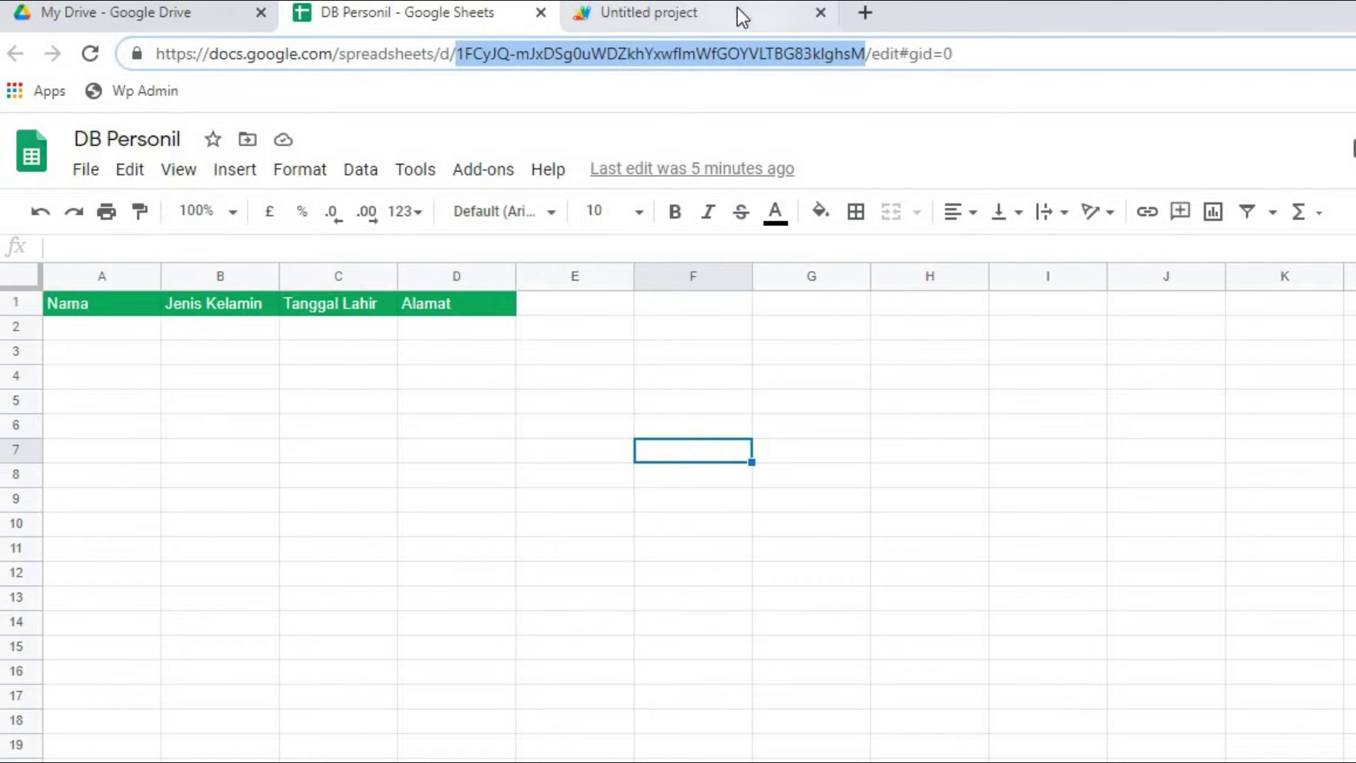
pyautogui.click(650, 12)
pyautogui.hotkey('ctrl', 'v')
pyautogui.click(324, 284)
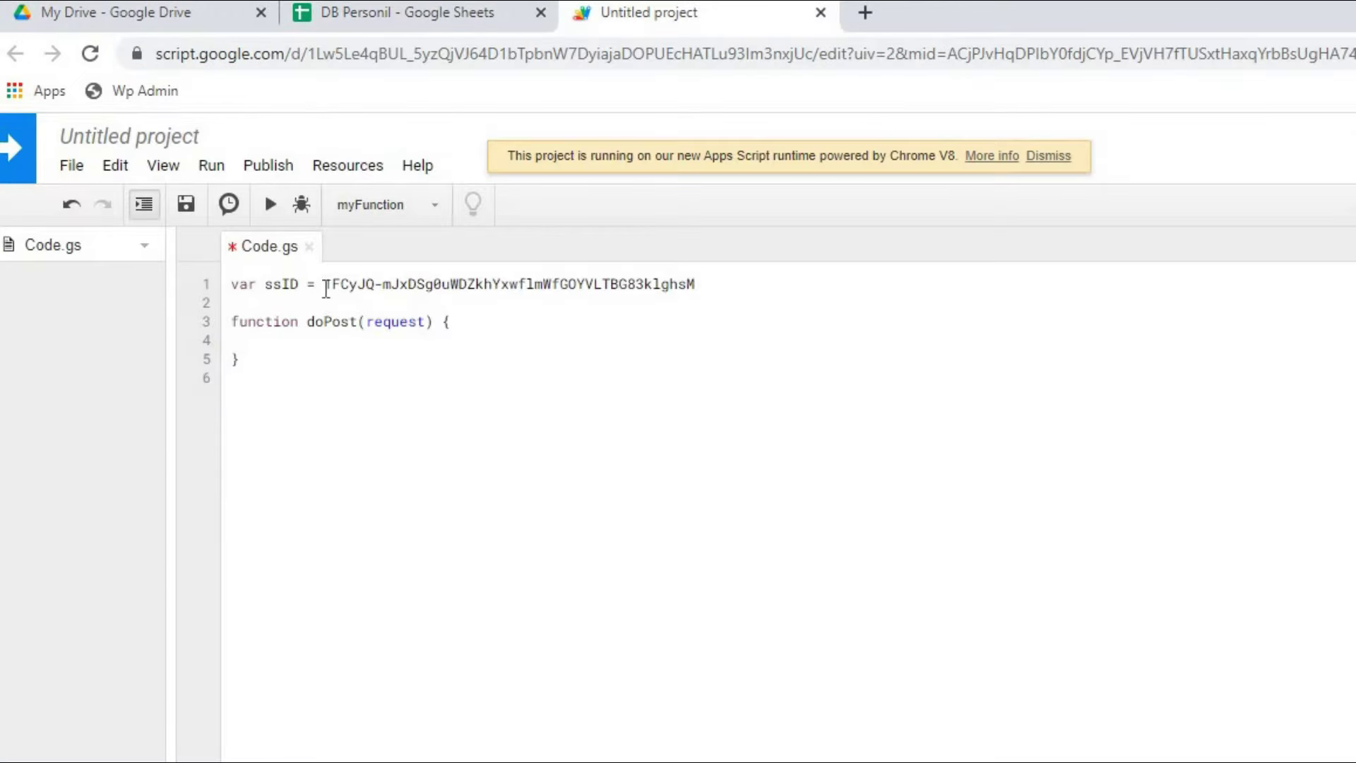
pyautogui.write("'")
pyautogui.click(808, 291)
pyautogui.write(';')
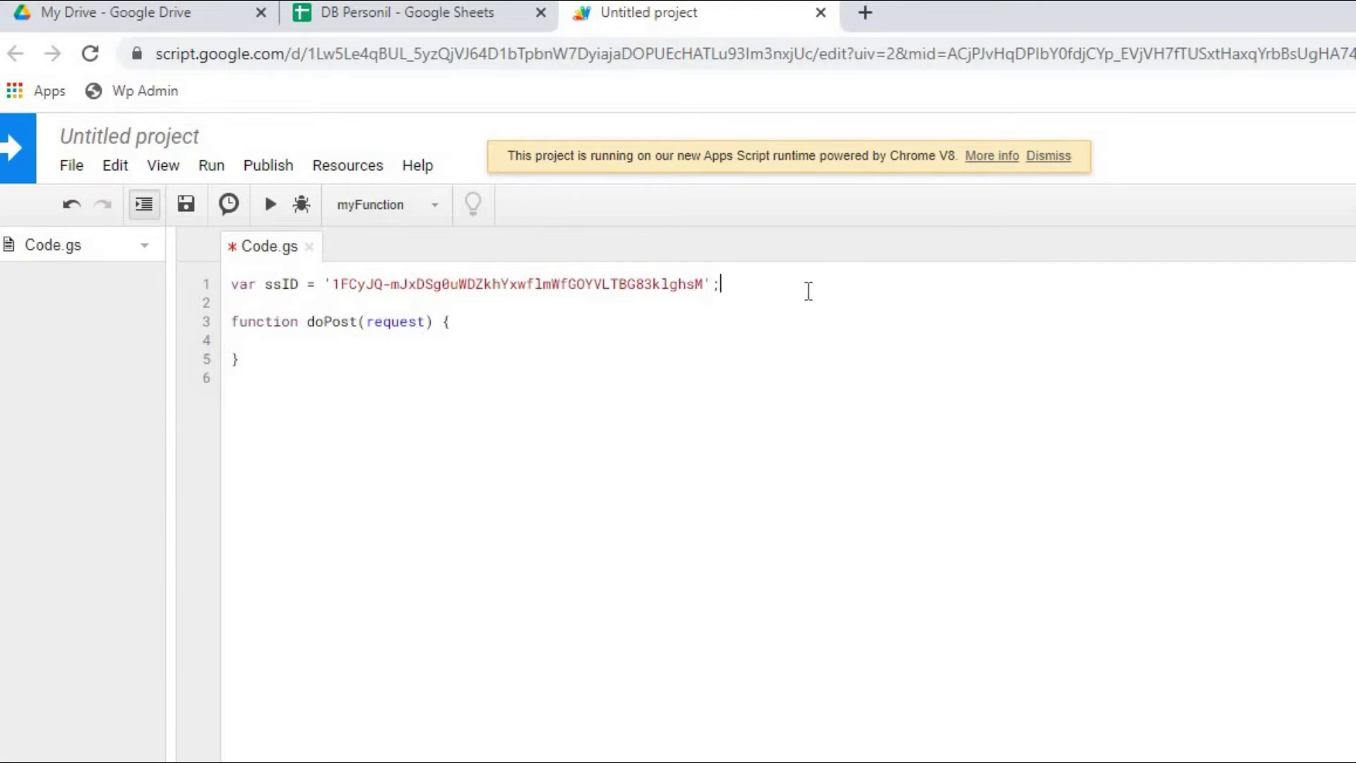
pyautogui.press('Down')
# Step: Inside doPost, add var nama = request.parameter.nama; and var jk = request.parameter.jk;
pyautogui.click(498, 325)
pyautogui.press('Return')
pyautogui.press('Return')
pyautogui.write('var nama')
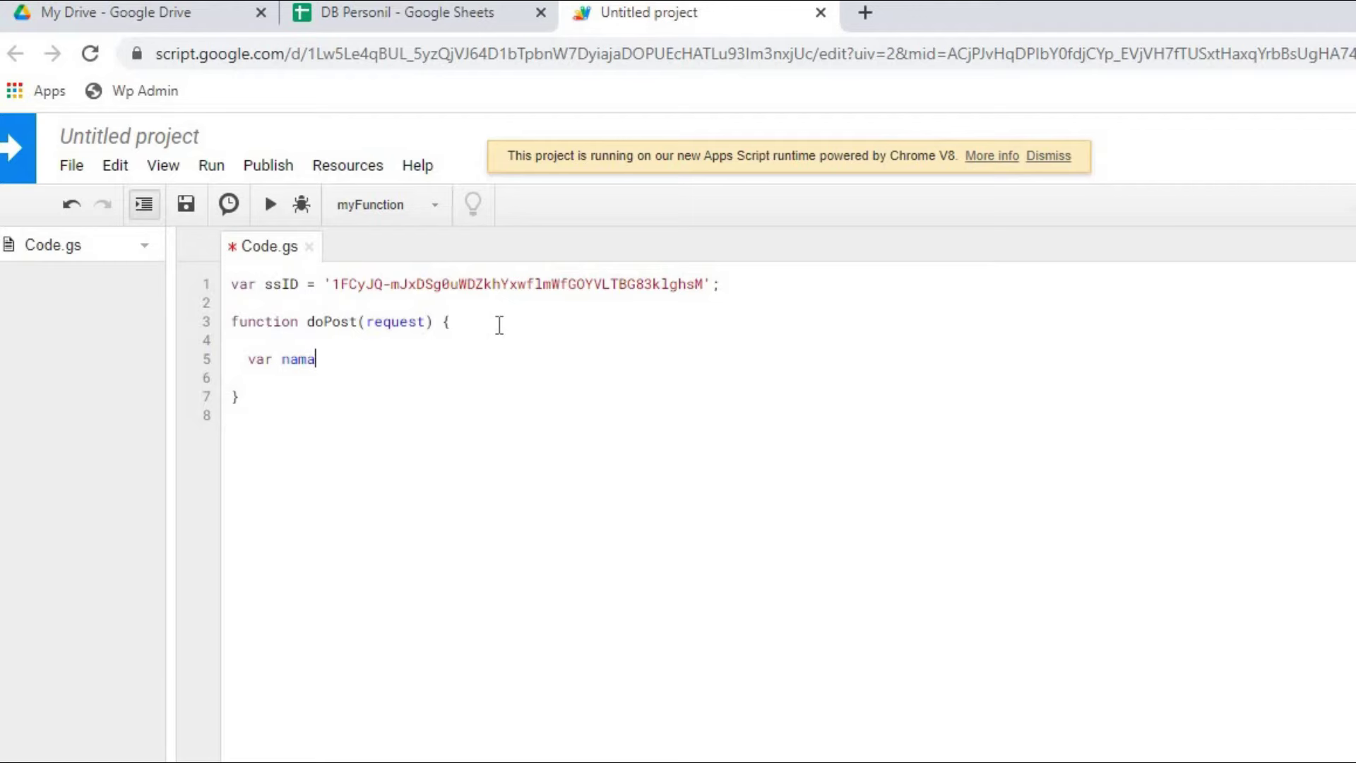
pyautogui.write(' = re')
pyautogui.write('quest.parameter.nama')
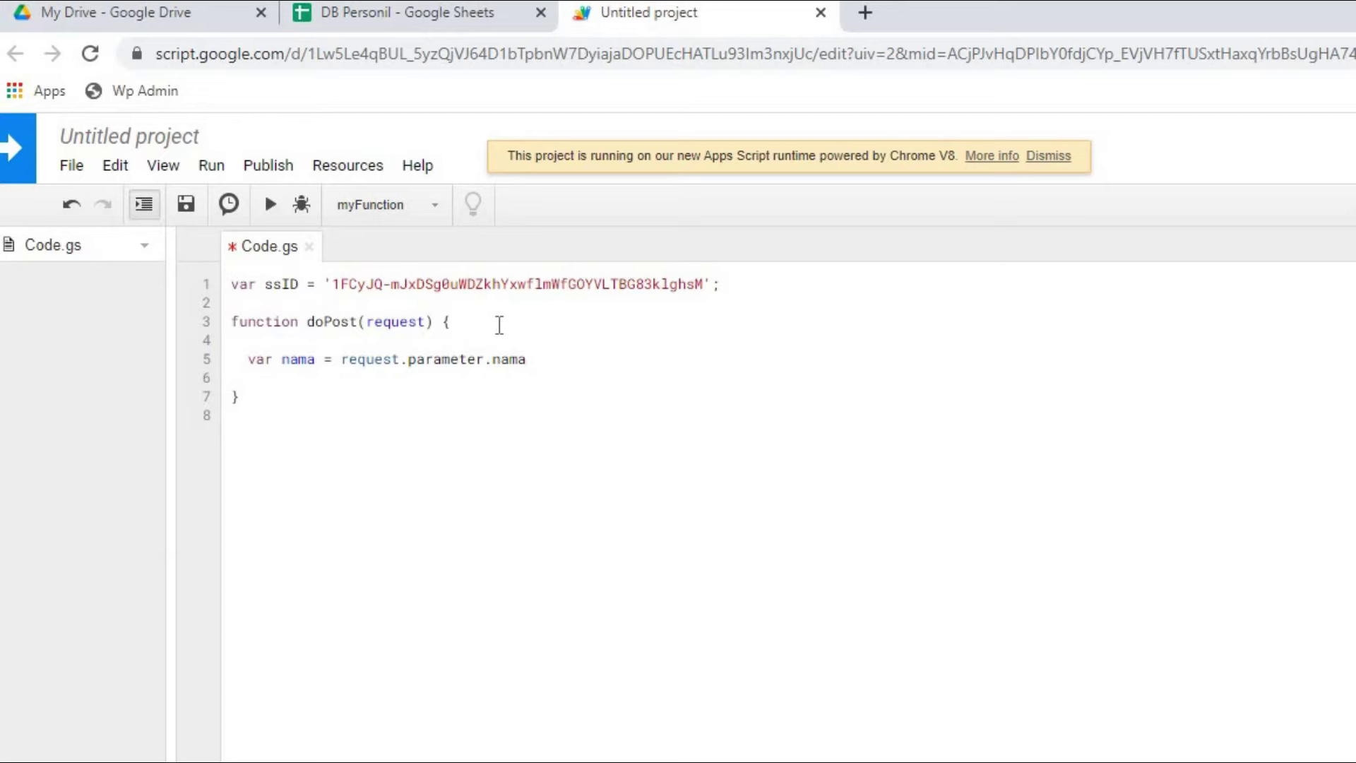
pyautogui.write(';')
pyautogui.press('Return')
pyautogui.write('var jk')
pyautogui.write(' = r')
pyautogui.write('equest.parametr')
pyautogui.press('BackSpace')
pyautogui.write('er.jk')
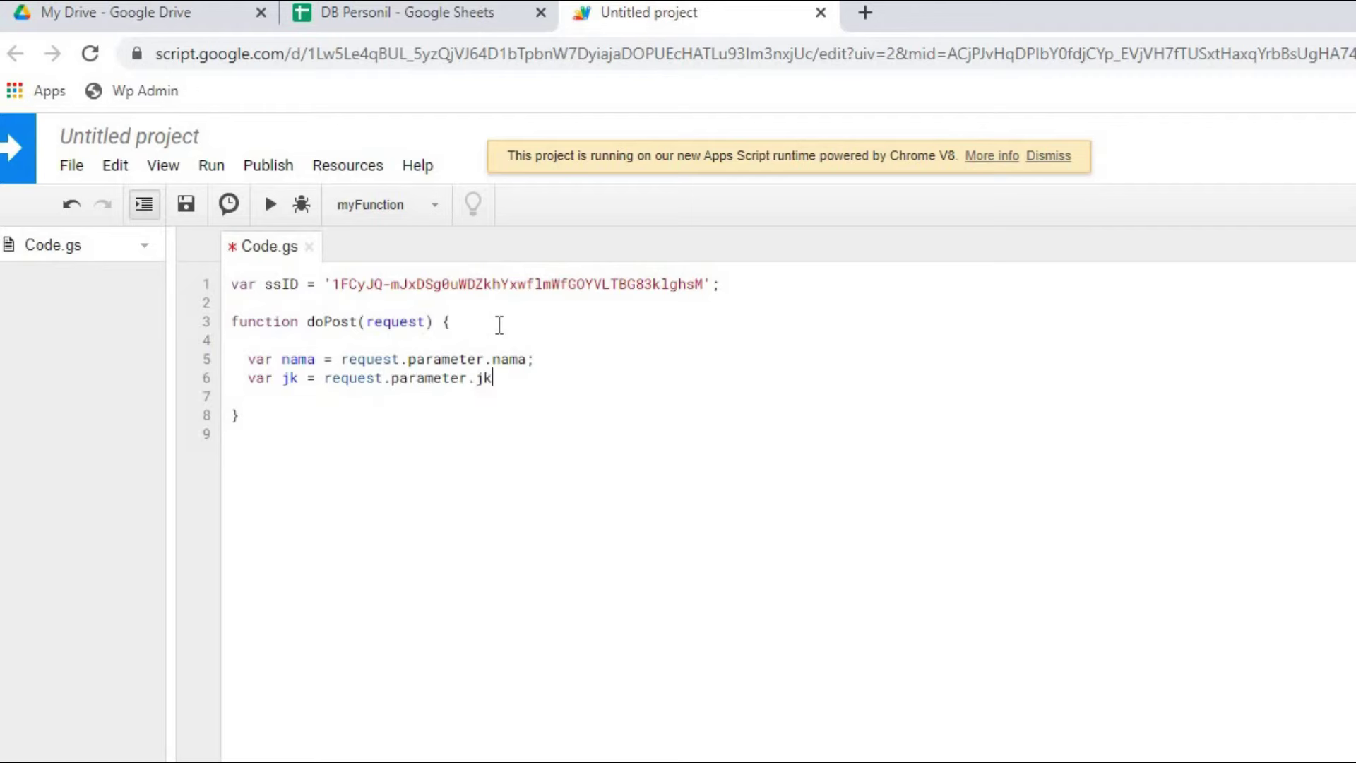
pyautogui.write(';')
# Step: Add var tgl = request.parameter.tgl; and var alamat = request.parameter.alamat;
pyautogui.press('Return')
pyautogui.write('var ')
pyautogui.write('tgl ')
pyautogui.write('= q')
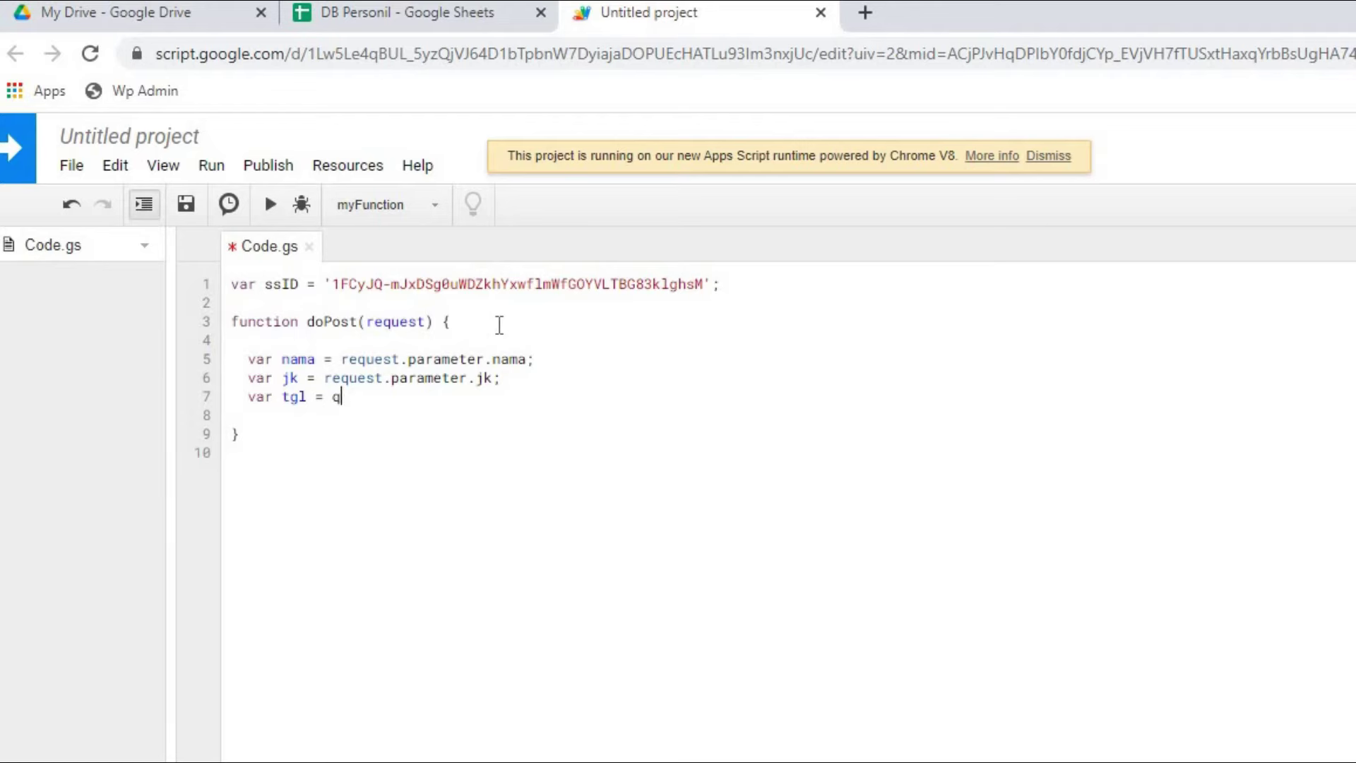
pyautogui.write('request')
pyautogui.write('.parameter')
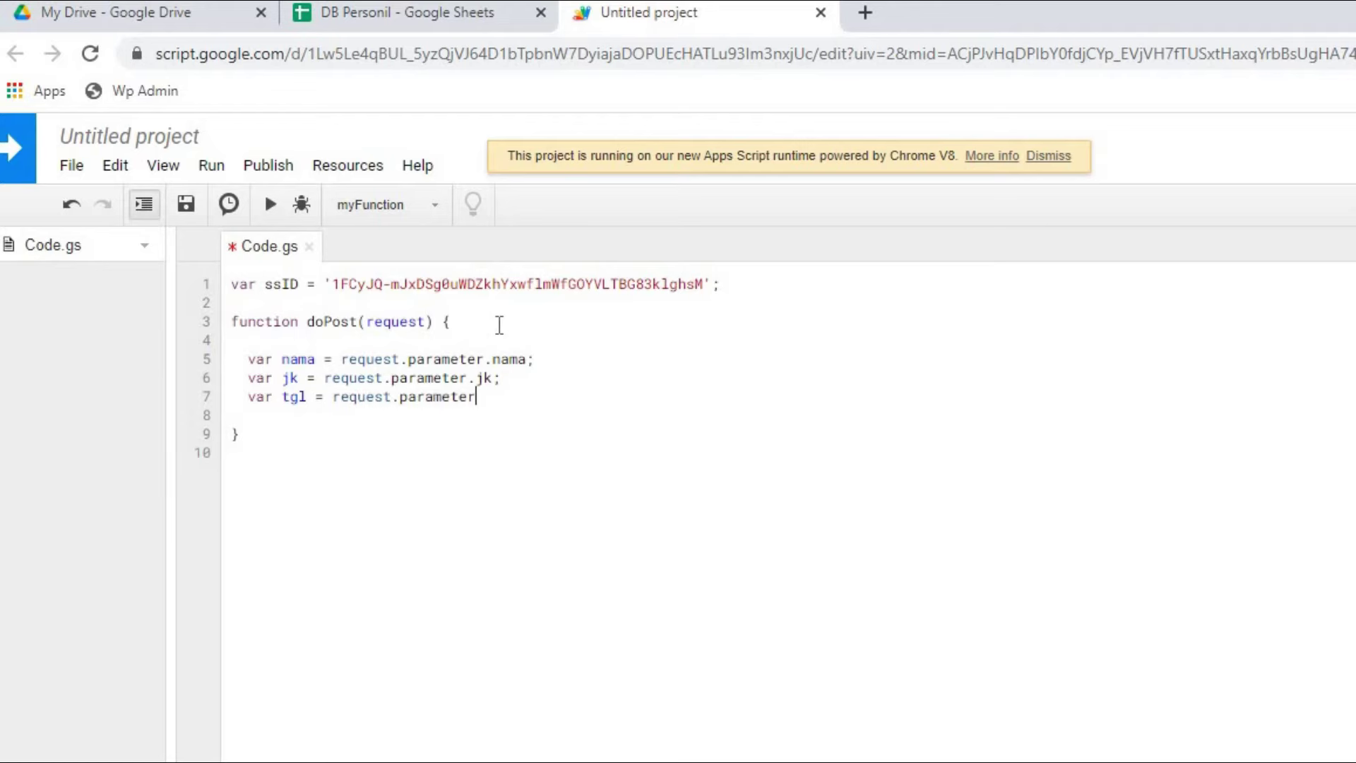
pyautogui.write('.tgl;')
pyautogui.press('Return')
pyautogui.write('var alamat = request.para,')
pyautogui.press('BackSpace')
pyautogui.press('BackSpace')
pyautogui.press('BackSpace')
pyautogui.press('BackSpace')
pyautogui.press('BackSpace')
pyautogui.write('meter.alamat;')
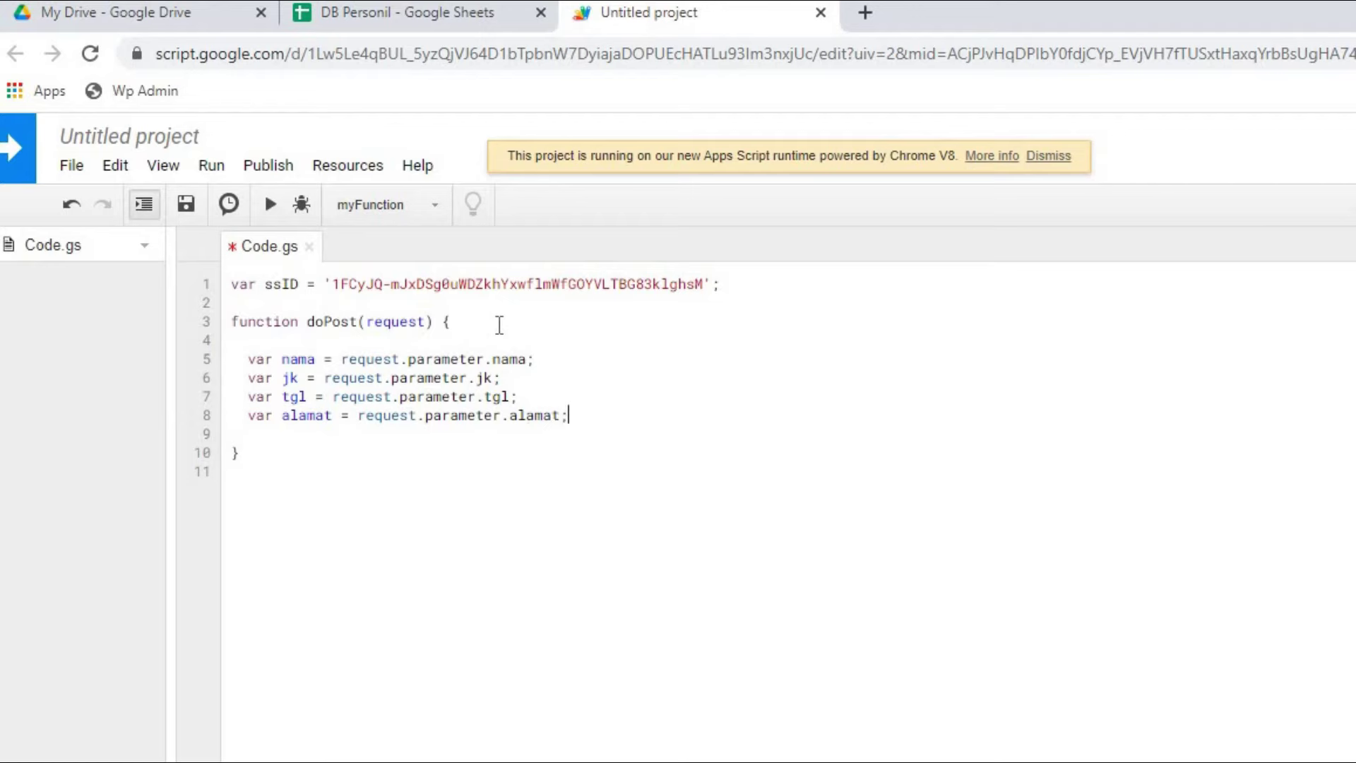
pyautogui.press('Return')
pyautogui.press('Return')
# Step: At the top of doPost, add var ss = SpreadsheetApp.openById(ssID); using autocomplete
pyautogui.click(500, 325)
pyautogui.press('Return')
pyautogui.press('Return')
pyautogui.write('var ss = ')
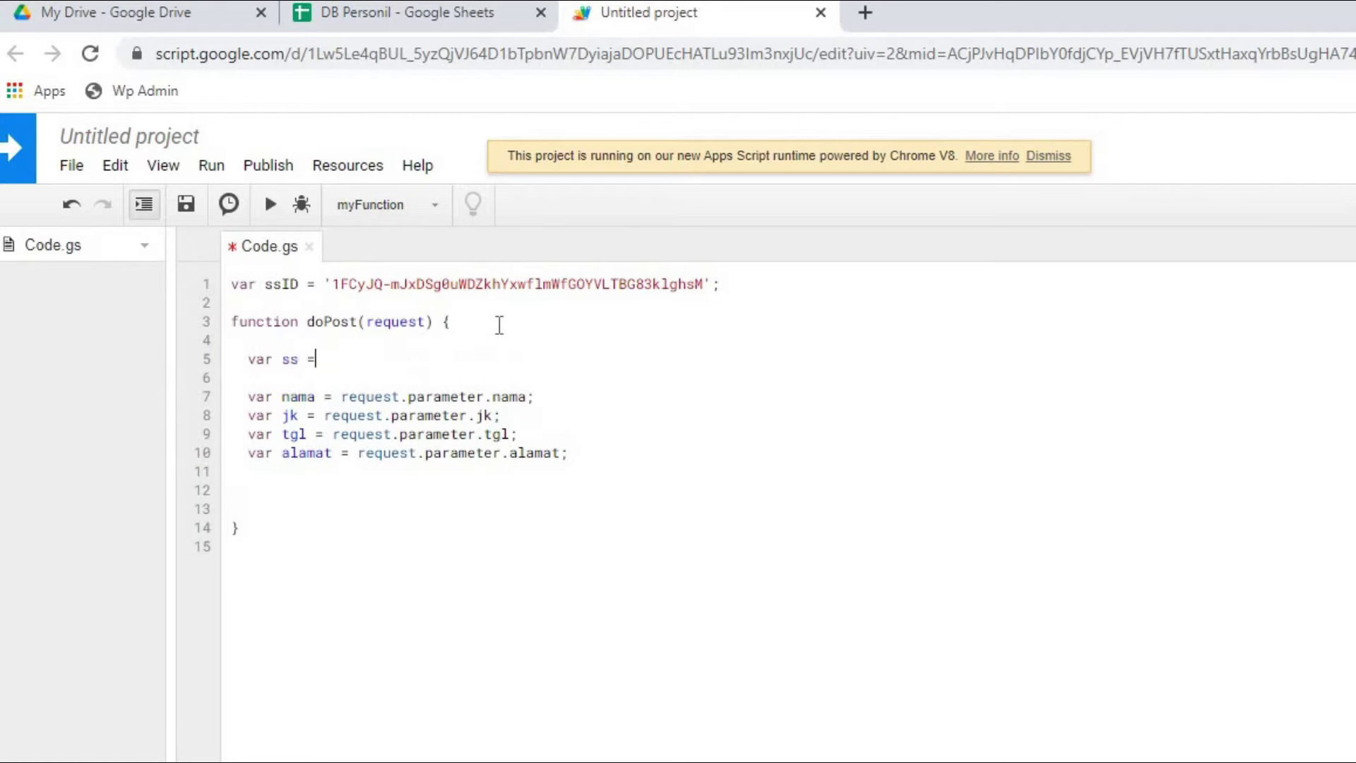
pyautogui.write('Sp')
pyautogui.hotkey('ctrl', 'space')
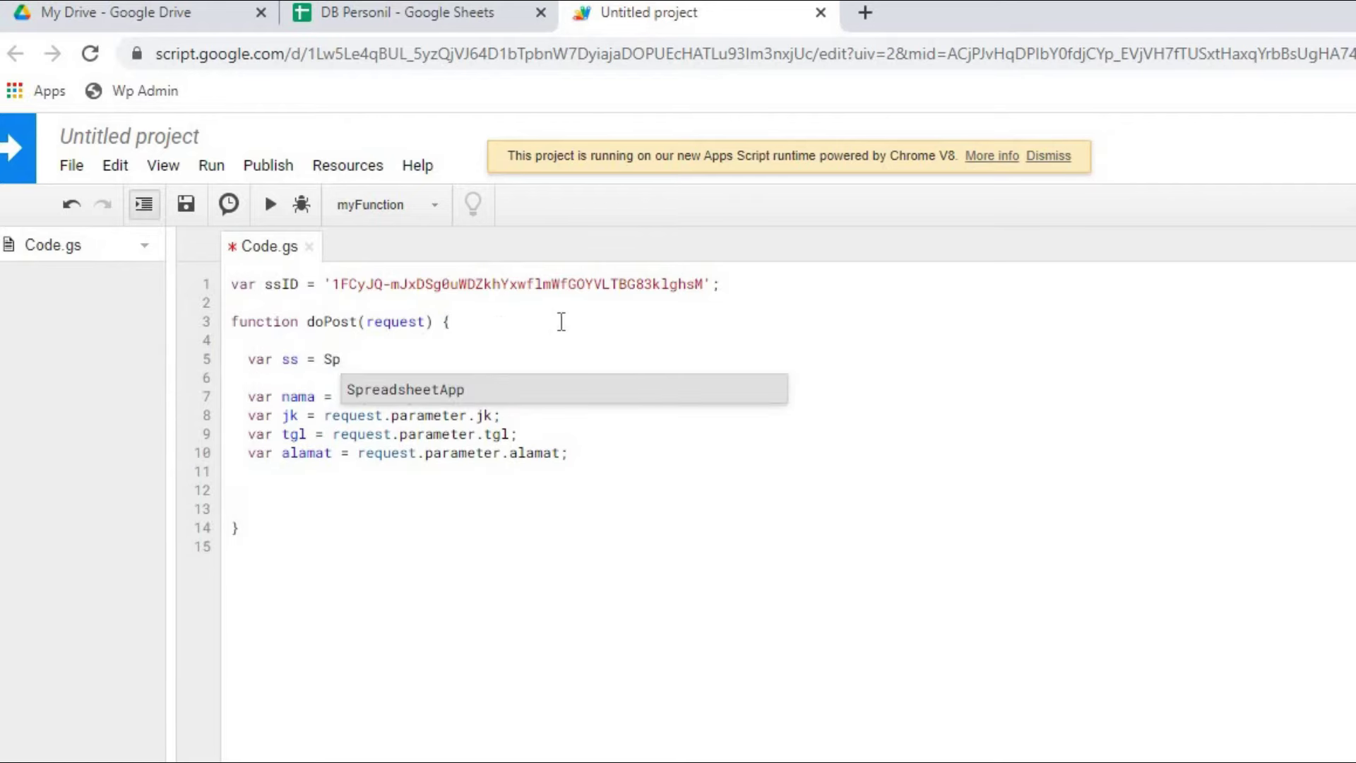
pyautogui.press('Return')
pyautogui.write('.op')
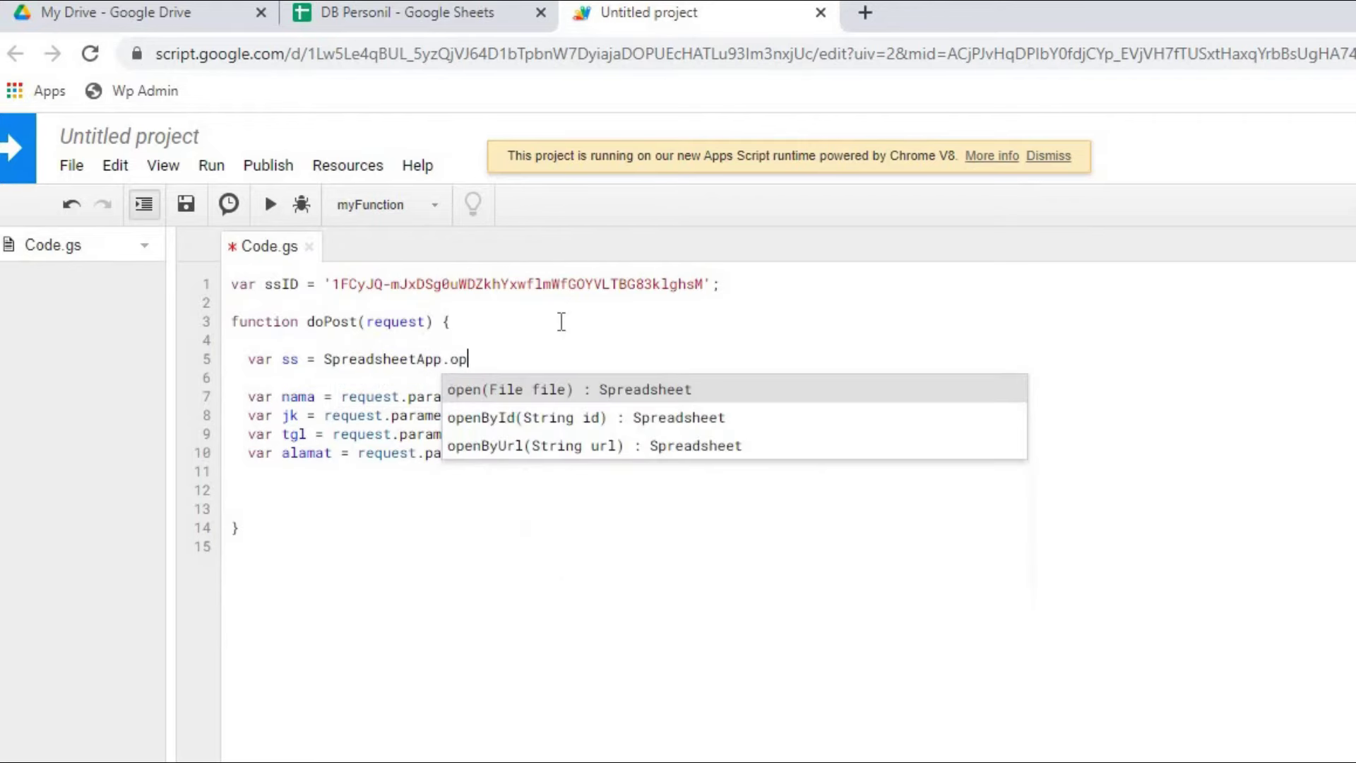
pyautogui.press('Down')
pyautogui.press('Down')
pyautogui.press('Up')
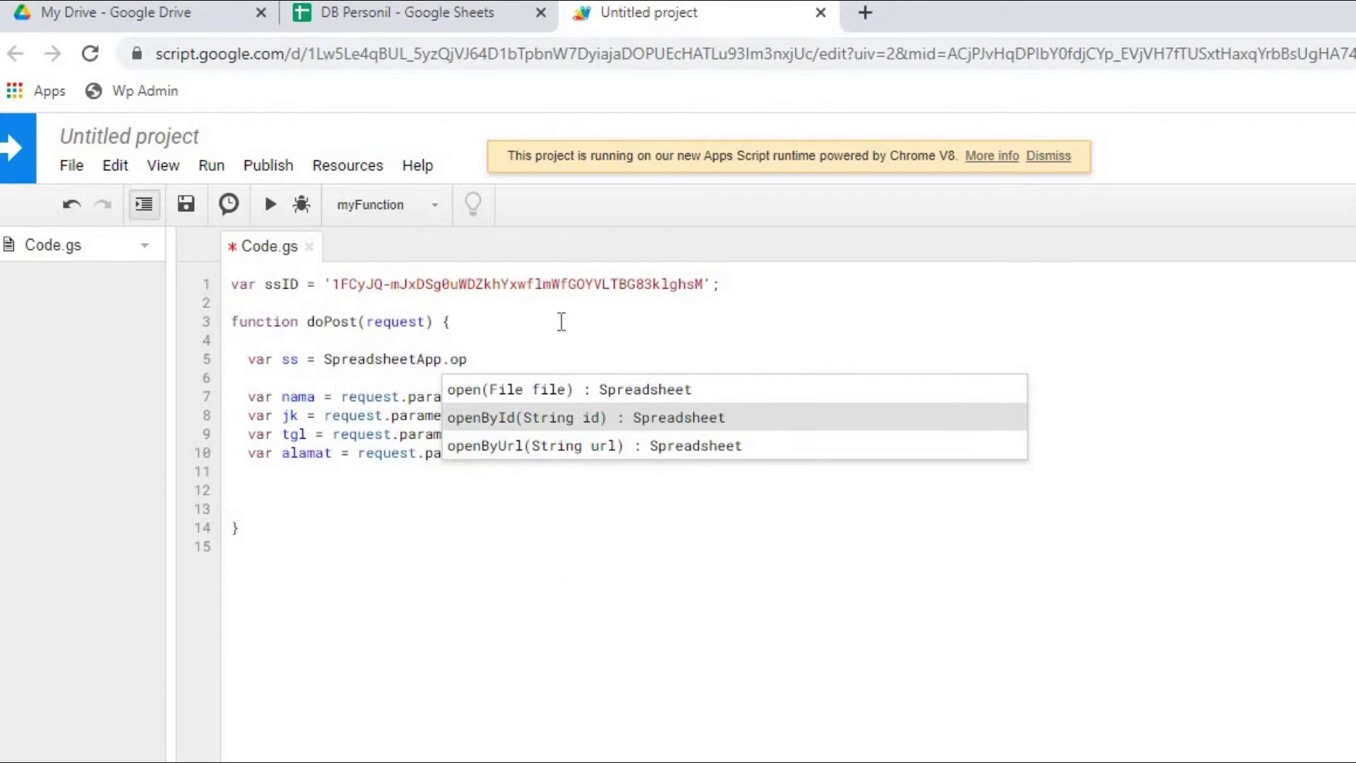
pyautogui.press('Return')
pyautogui.write('S')
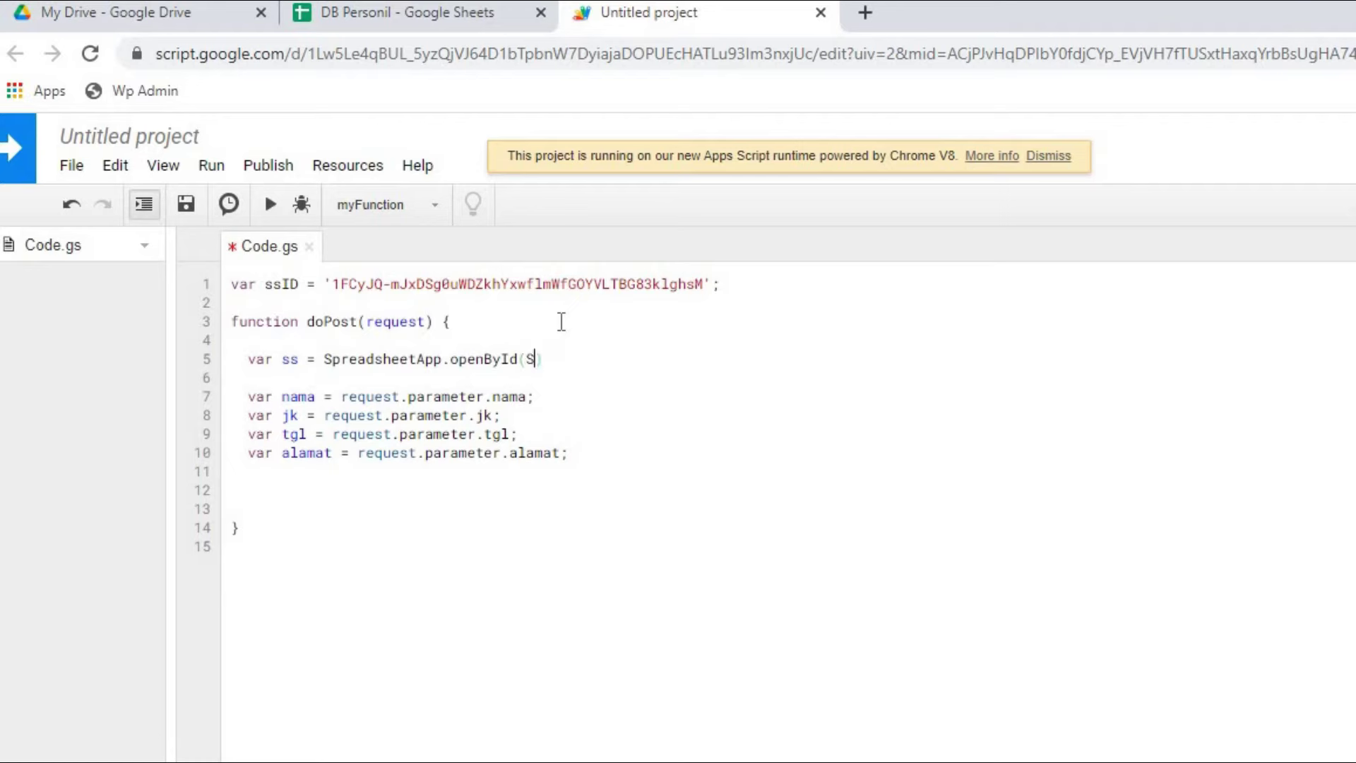
pyautogui.press('BackSpace')
pyautogui.write('ssid')
pyautogui.press('Left')
pyautogui.press('Left')
pyautogui.press('BackSpace')
pyautogui.write('I')
pyautogui.press('BackSpace')
pyautogui.write('I')
pyautogui.write('D')
pyautogui.press('End')
pyautogui.write(';')
# Step: On line 12 add ss.appendRow([nama,jk,tgl,alamat]); and begin the jsonObject declaration
pyautogui.click(365, 484)
pyautogui.write('ss')
pyautogui.write('.ap')
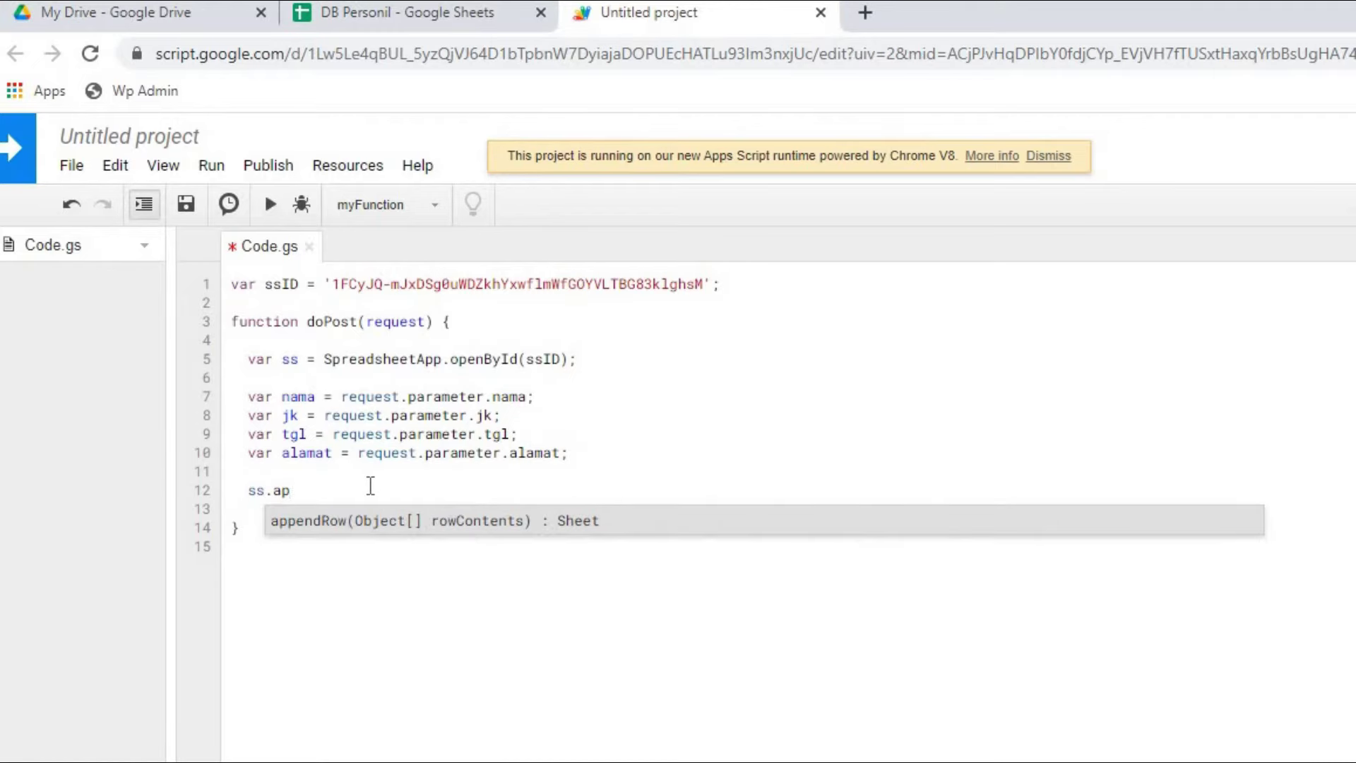
pyautogui.press('Return')
pyautogui.write('[')
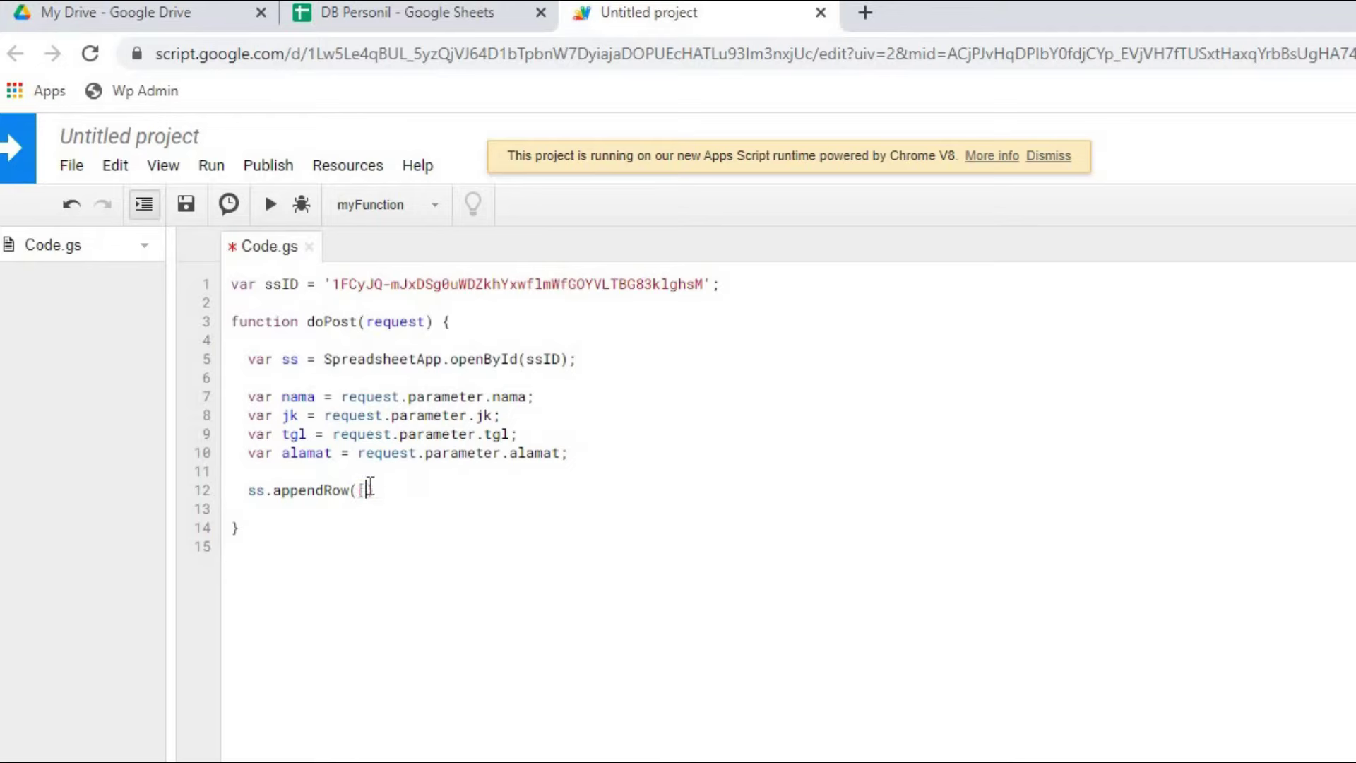
pyautogui.write('nama,jk,')
pyautogui.write('tgl,alamat')
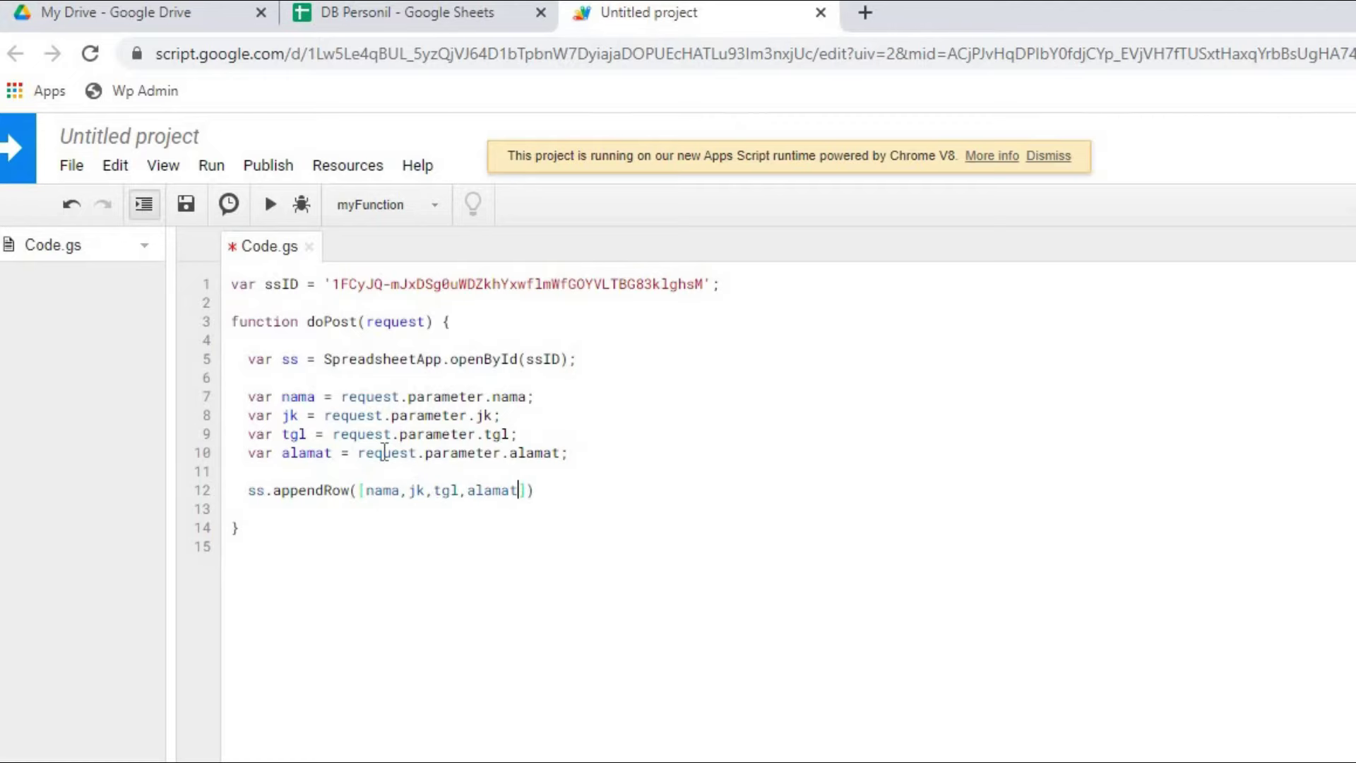
pyautogui.click(557, 494)
pyautogui.write(';')
pyautogui.press('Return')
pyautogui.write('var jsonOBject')
# Step: Complete var jsonObject = { status : 'sukses' } with the braces on separate lines
pyautogui.press('BackSpace')
pyautogui.press('BackSpace')
pyautogui.press('BackSpace')
pyautogui.press('BackSpace')
pyautogui.write('bject ')
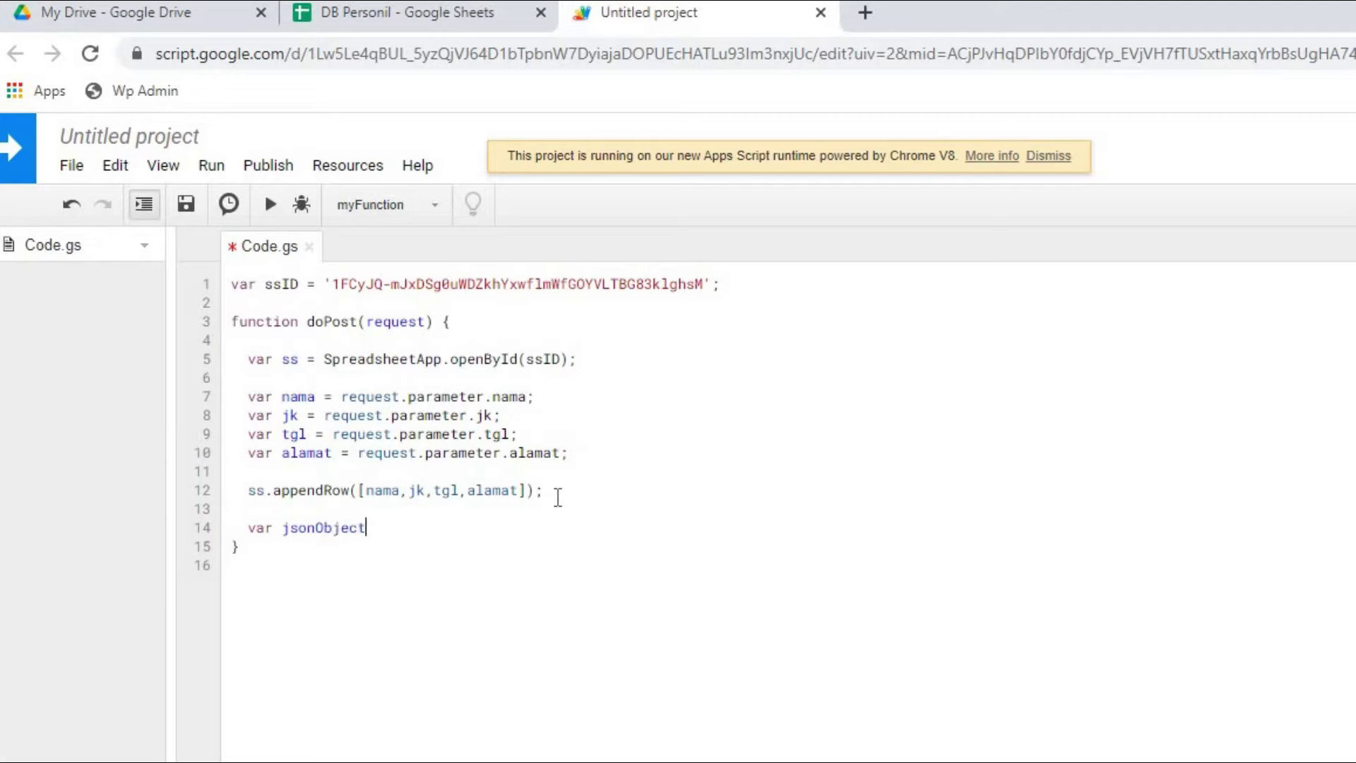
pyautogui.write('= {}')
pyautogui.press('Return')
pyautogui.click(392, 528)
pyautogui.press('Return')
pyautogui.press('Down')
pyautogui.press('Tab')
pyautogui.press('Tab')
pyautogui.press('Tab')
pyautogui.press('BackSpace')
pyautogui.write('status : ')
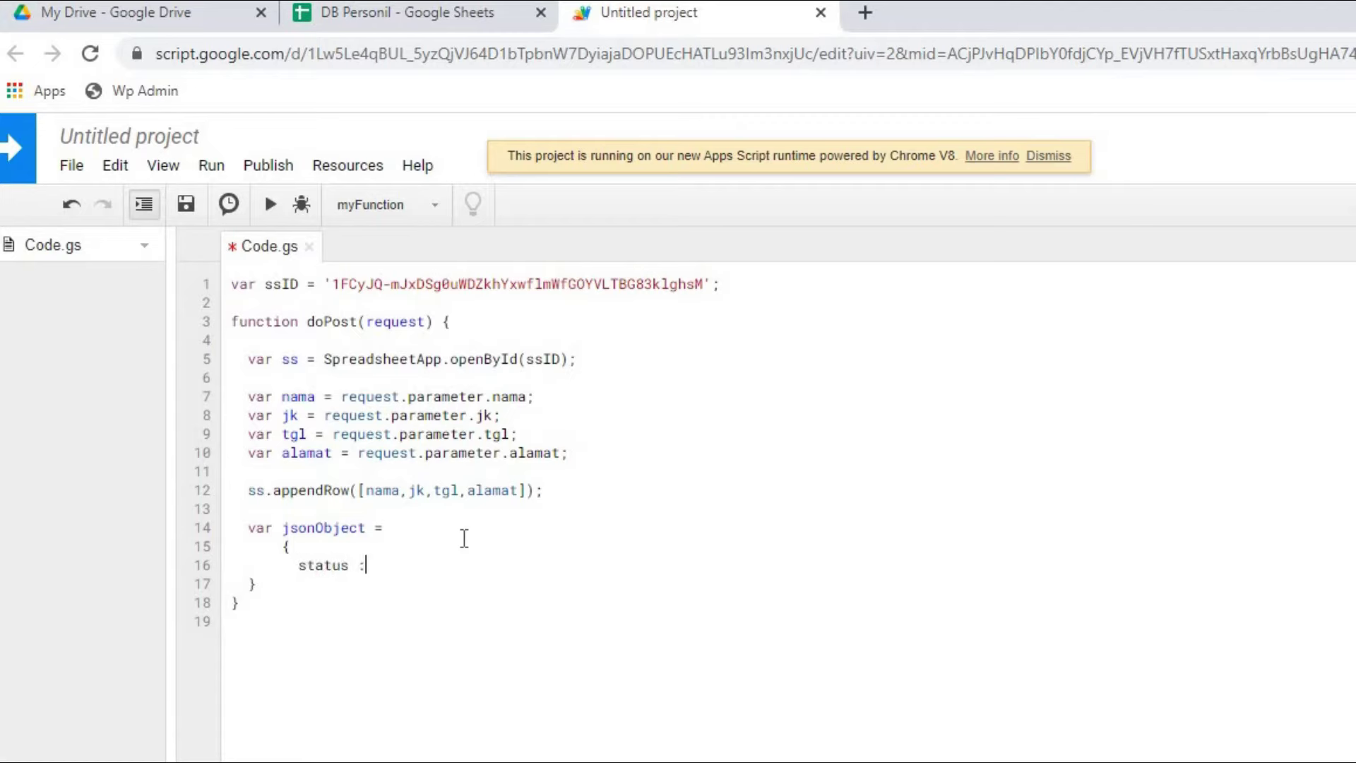
pyautogui.write("'sukses'")
# Step: Add var JSONString = JSON.stringify(jsonObject); and begin var JSONoutput = ContentService
pyautogui.press('Down')
pyautogui.press('Return')
pyautogui.press('Return')
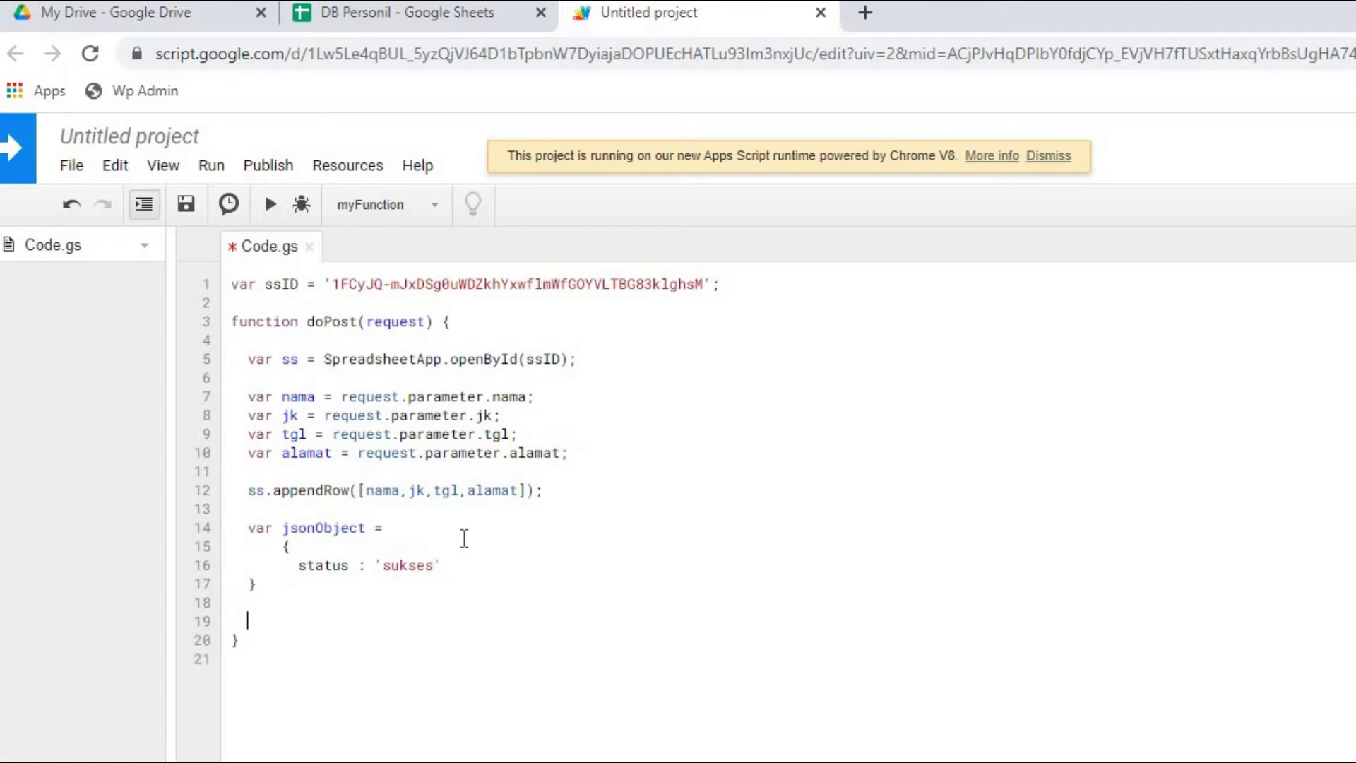
pyautogui.write('var ')
pyautogui.write('JSONString = JSON')
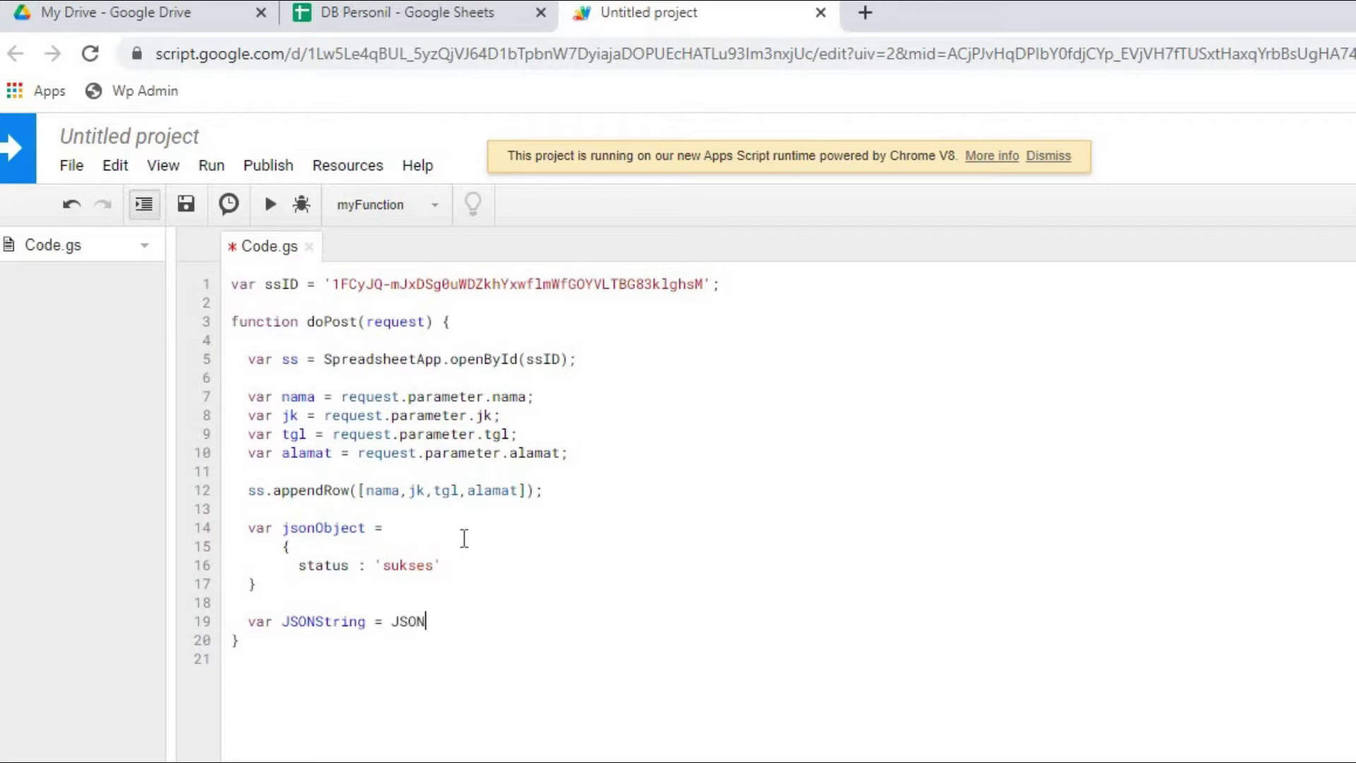
pyautogui.write('.str')
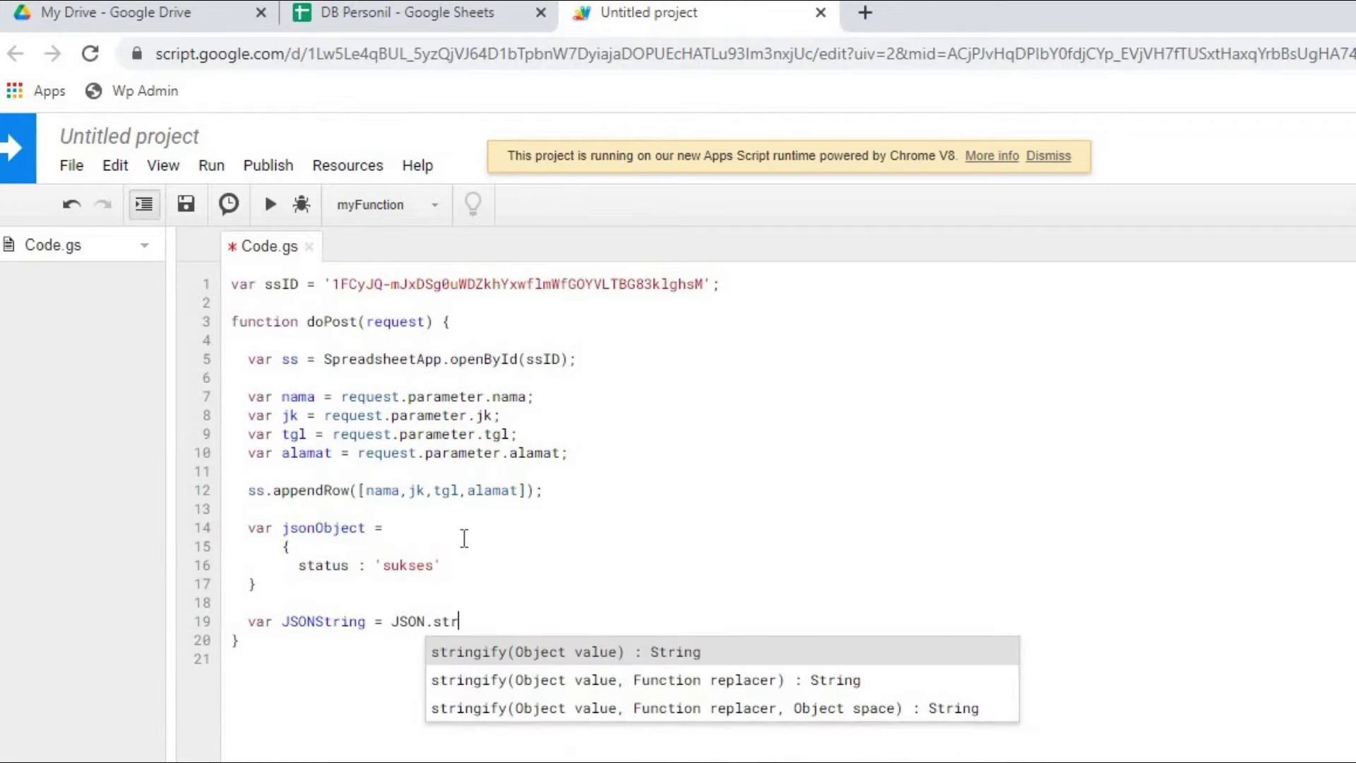
pyautogui.press('Return')
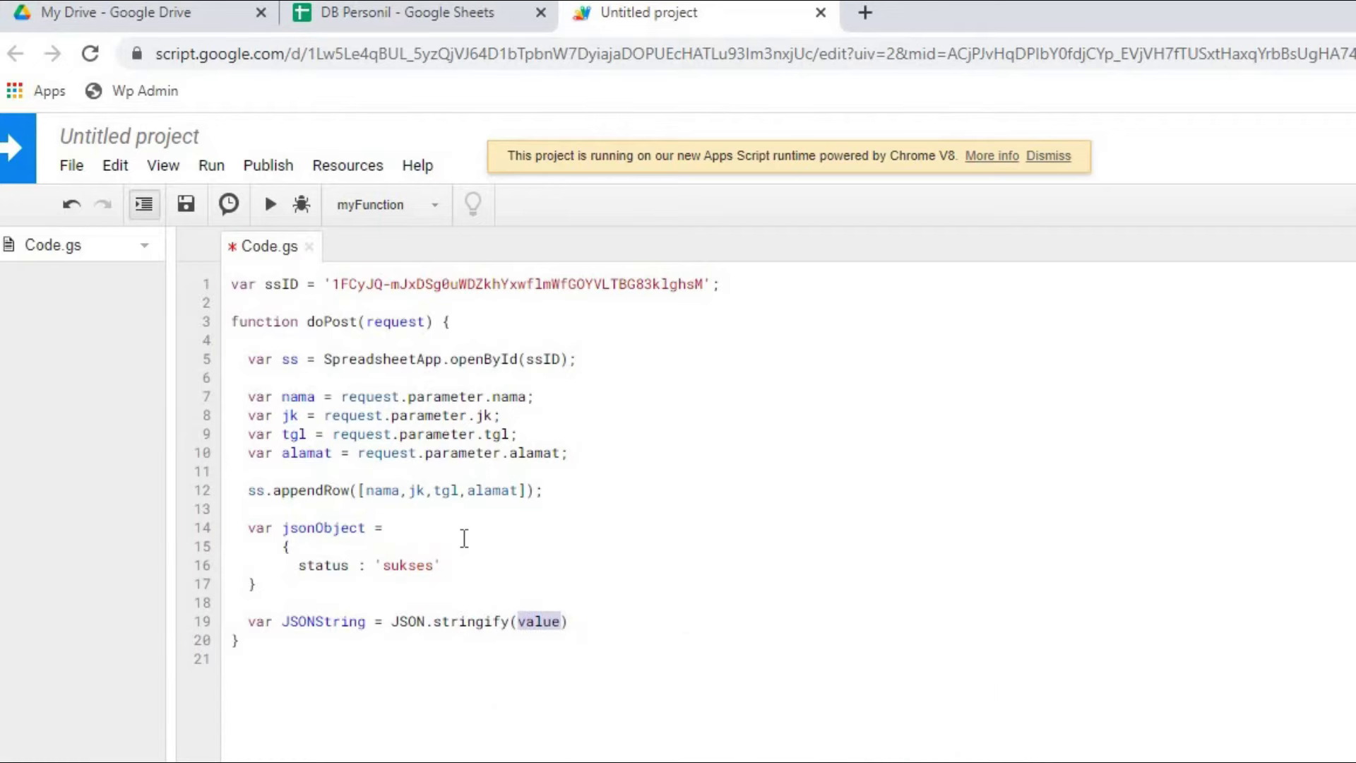
pyautogui.write('jsonObject);')
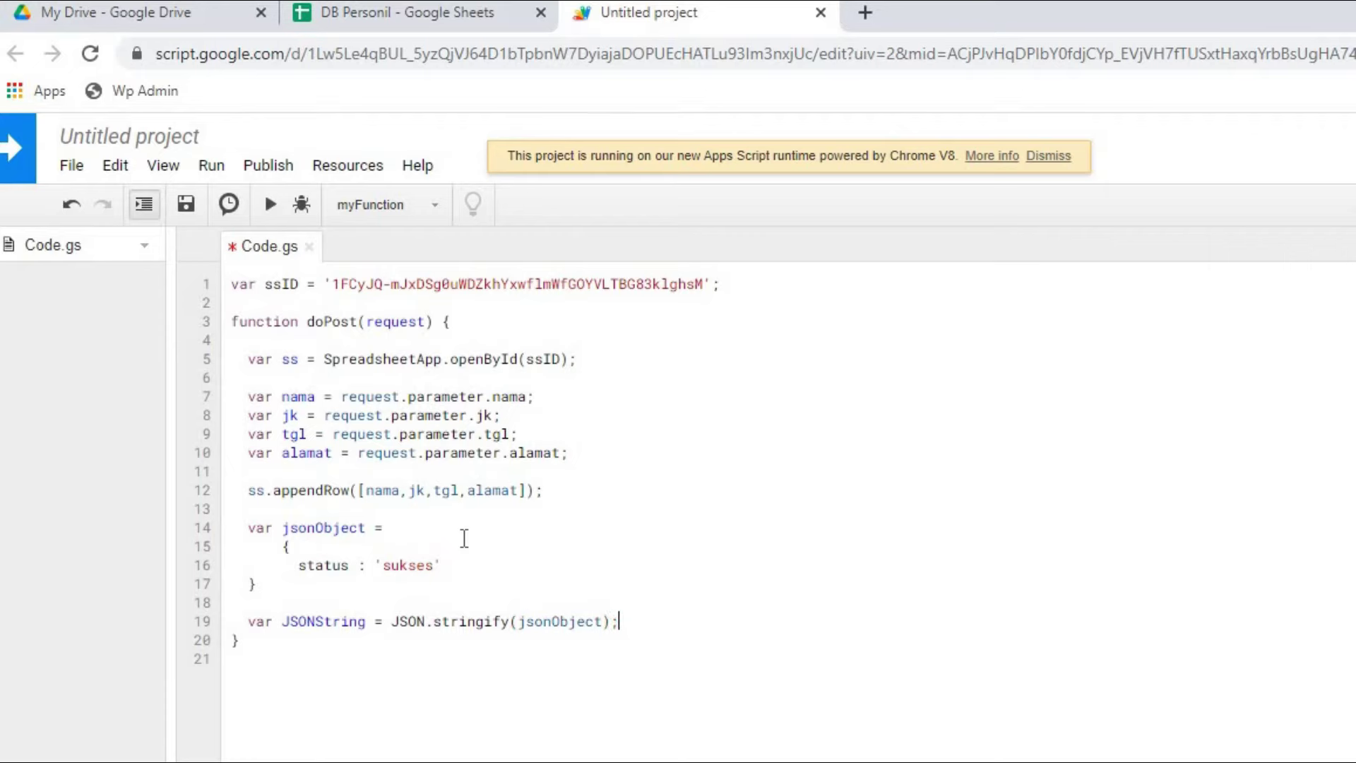
pyautogui.press('Return')
pyautogui.write('var J')
pyautogui.write('SON')
pyautogui.write('out')
pyautogui.write('puy')
pyautogui.press('BackSpace')
pyautogui.write('t = Conte')
# Step: Finish line 20 as var JSONoutput = ContentService.createTextOutput(JSONString);
pyautogui.press('Return')
pyautogui.write('.')
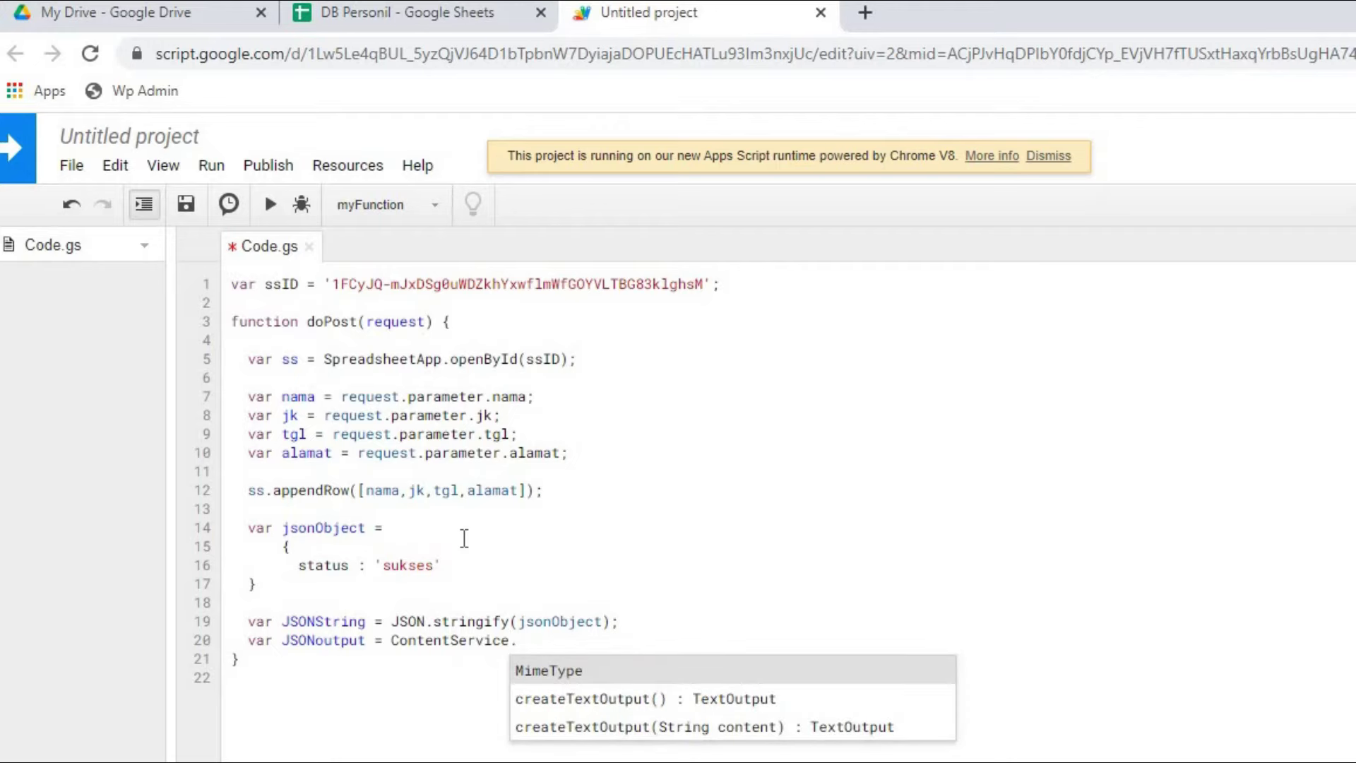
pyautogui.press('Down')
pyautogui.press('Return')
pyautogui.write('JSONString);')
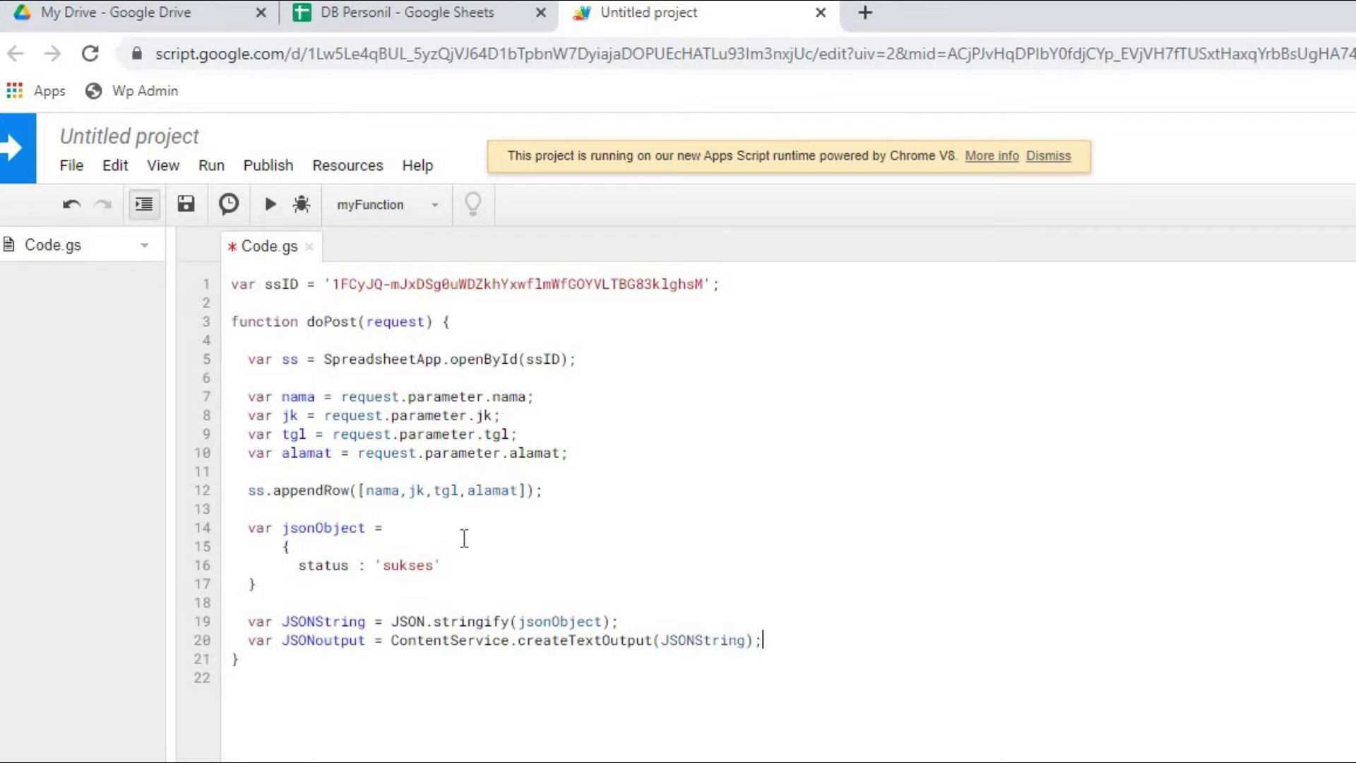
pyautogui.press('Return')
# Step: Add JSONoutput.getMimeType(ContentService.MimeType.JSON) using autocomplete
pyautogui.write('JSONouty')
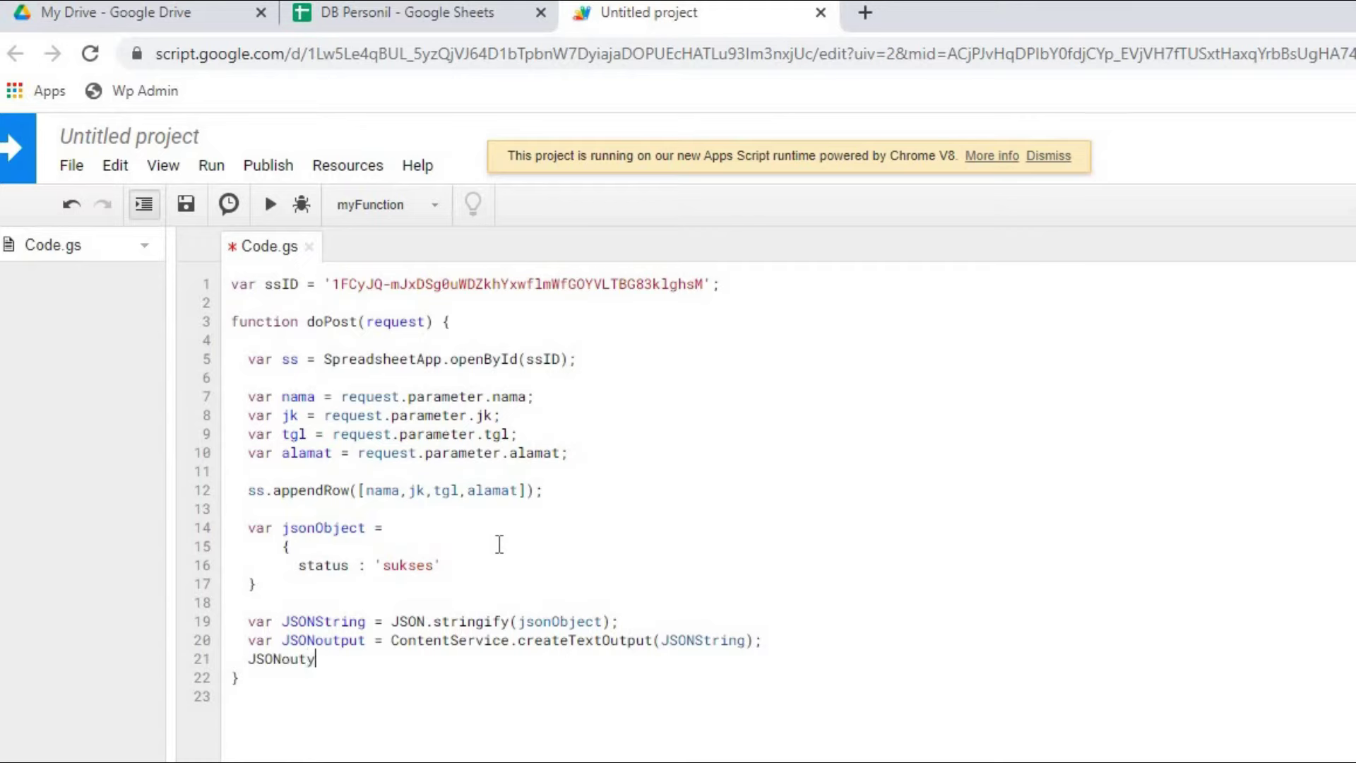
pyautogui.write('put')
pyautogui.write('.')
pyautogui.press('Down')
pyautogui.press('Down')
pyautogui.press('Down')
pyautogui.press('Down')
pyautogui.press('Down')
pyautogui.press('Return')
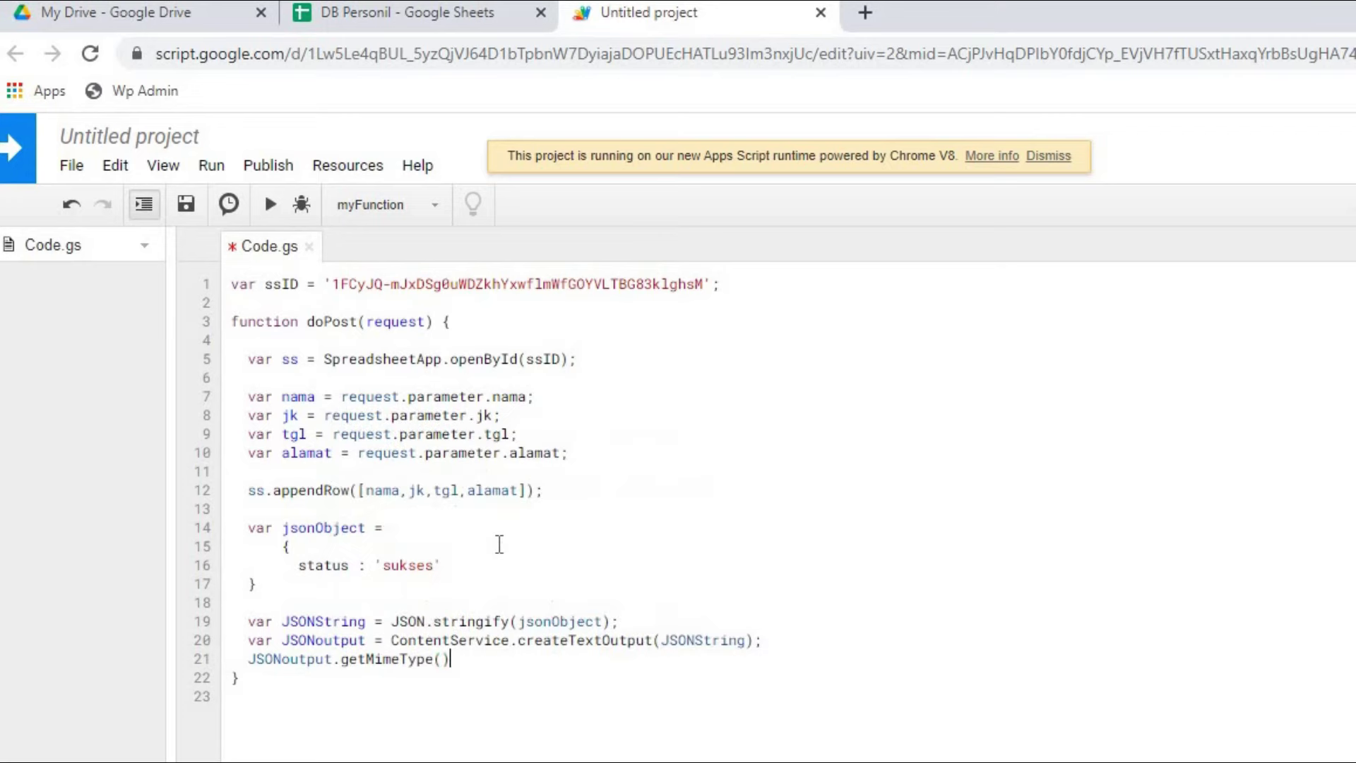
pyautogui.press('Left')
pyautogui.write('con')
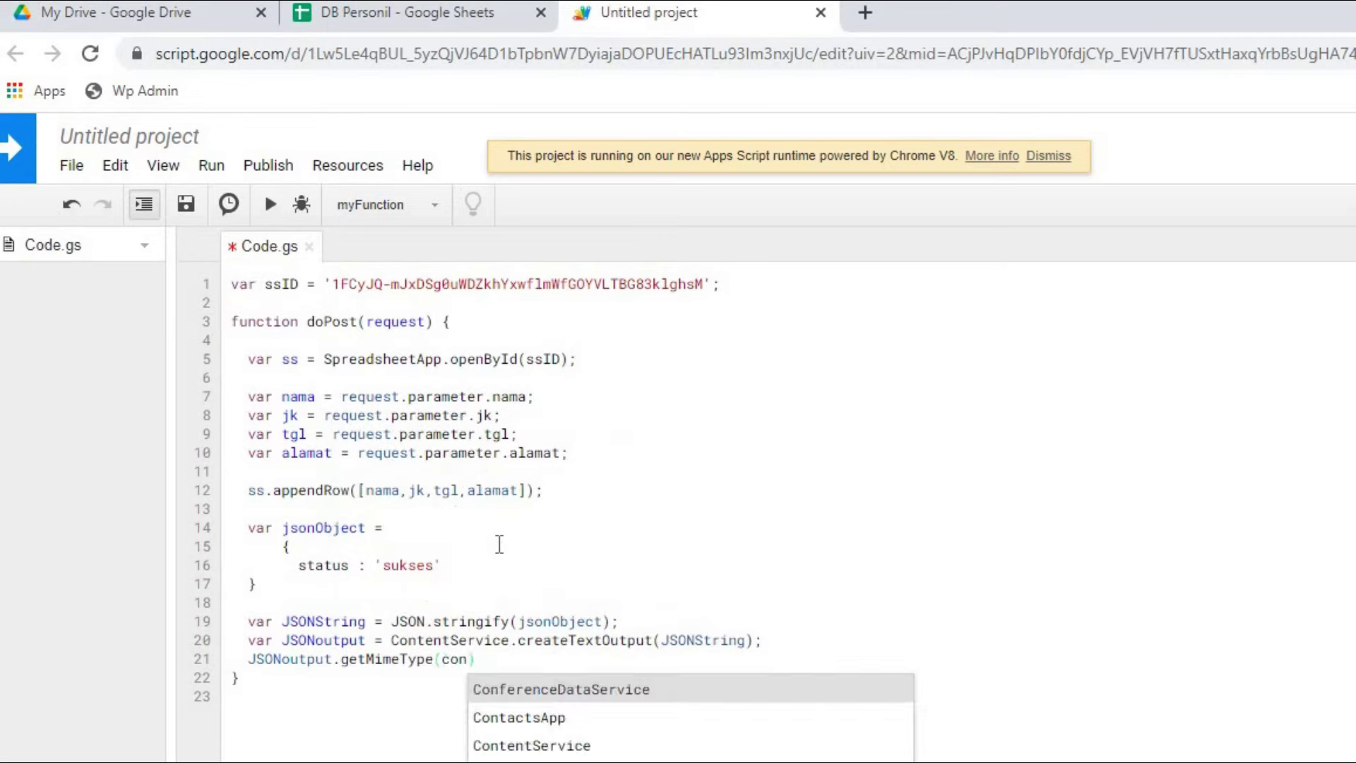
pyautogui.press('Down')
pyautogui.press('Down')
pyautogui.press('Return')
pyautogui.write('.')
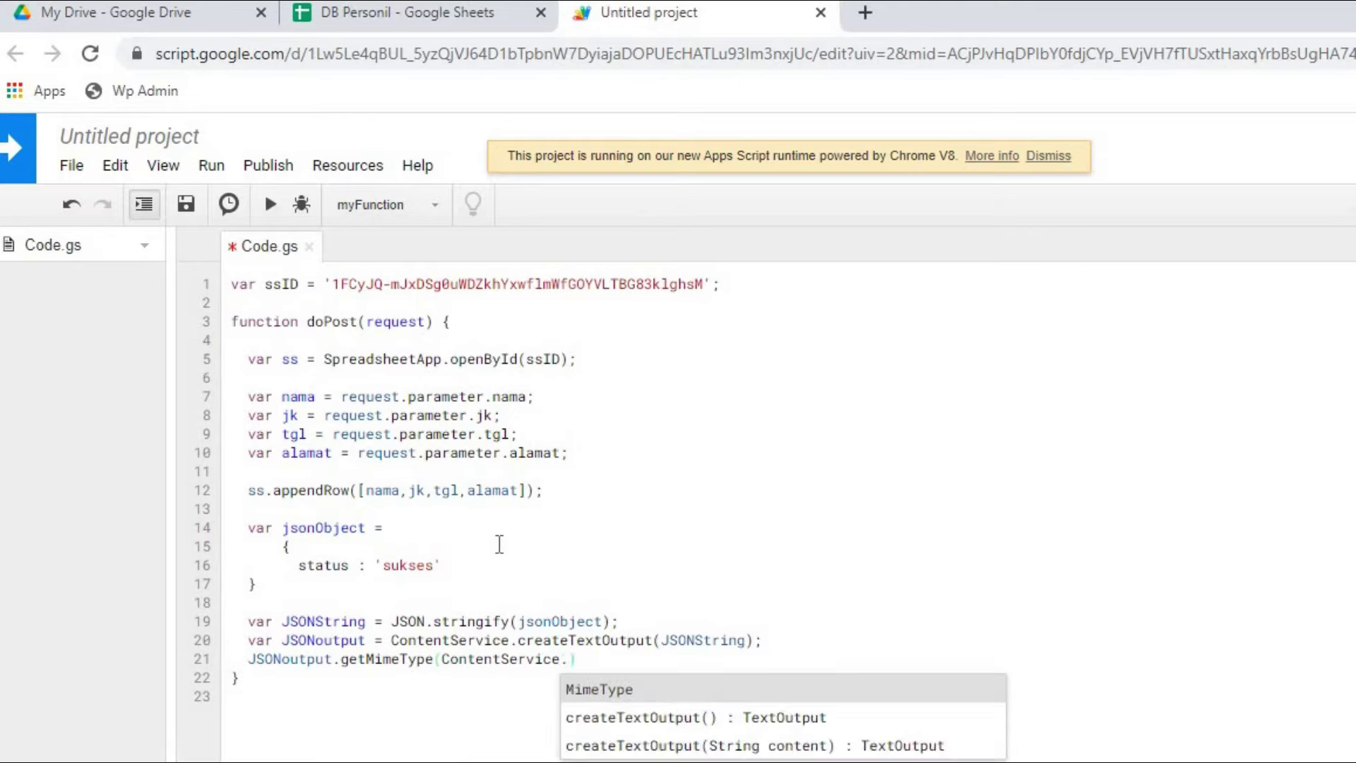
pyautogui.press('Return')
pyautogui.write('.')
pyautogui.press('Down')
pyautogui.press('Down')
pyautogui.press('Down')
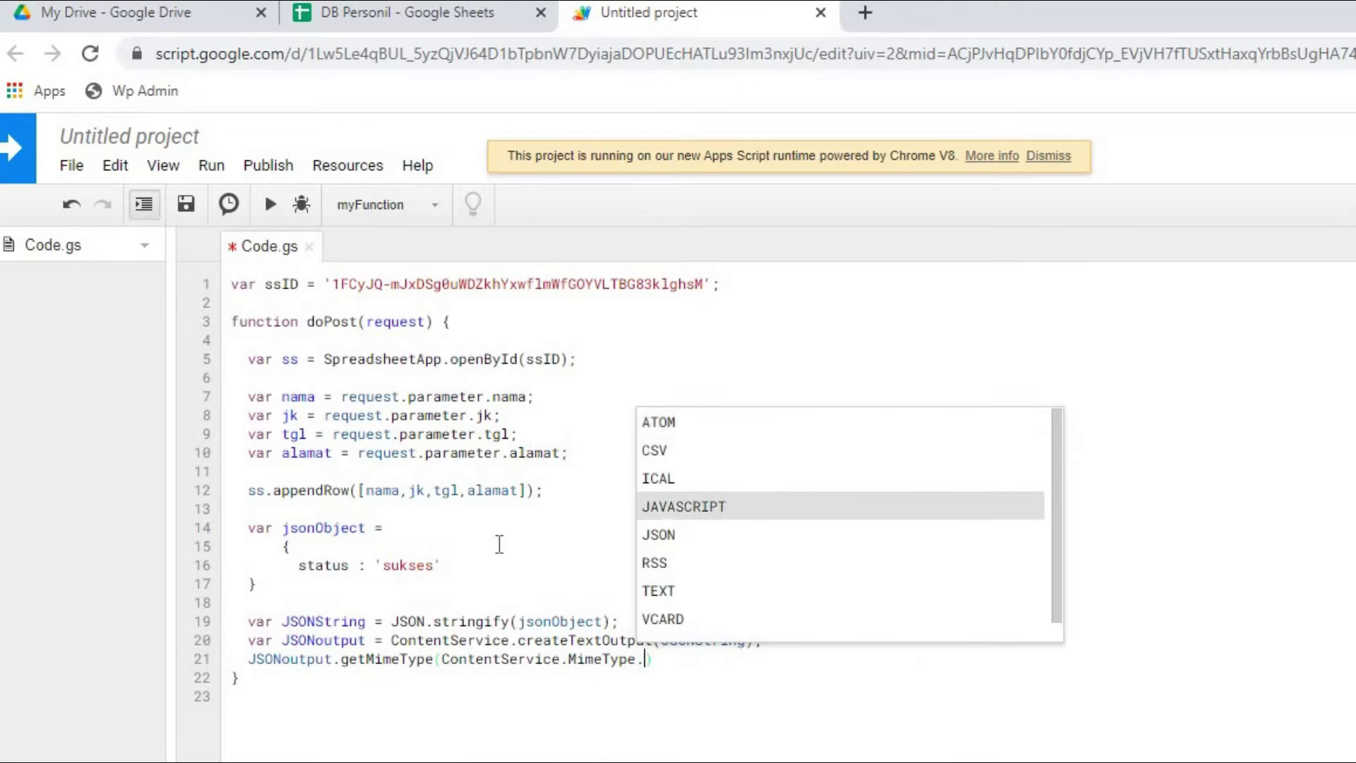
pyautogui.press('Down')
pyautogui.press('Down')
pyautogui.press('Up')
pyautogui.press('Return')
pyautogui.press('End')
# Step: End doPost with return JSONoutput;
pyautogui.press('Return')
pyautogui.write('return J')
pyautogui.press('BackSpace')
pyautogui.write('JSONOutput')
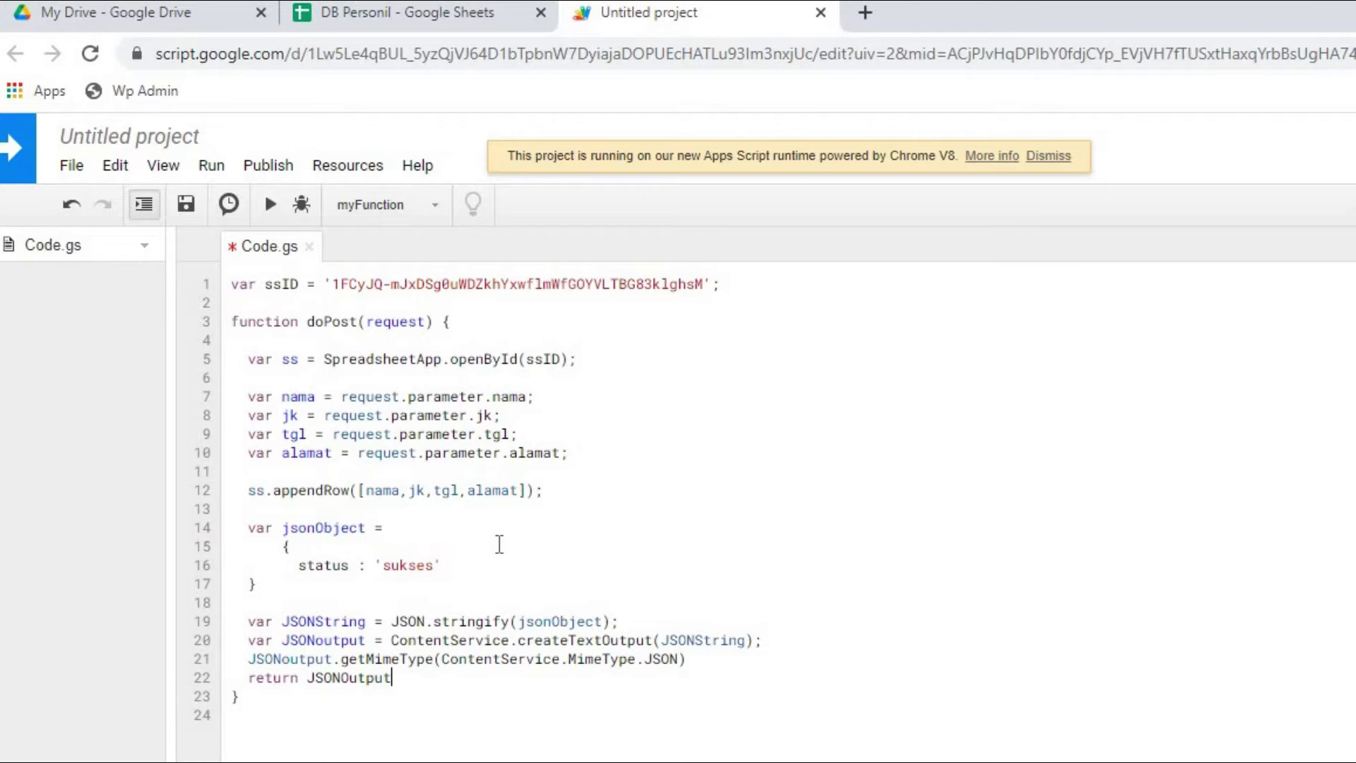
pyautogui.press('Left')
pyautogui.press('Left')
pyautogui.press('Left')
pyautogui.press('Left')
pyautogui.press('BackSpace')
pyautogui.write('o')
pyautogui.press('Right')
pyautogui.press('Right')
pyautogui.press('Right')
pyautogui.press('Right')
pyautogui.press('Right')
pyautogui.write(';')
# Step: Save the project under the name 'API untuk Excel'
pyautogui.click(186, 210)
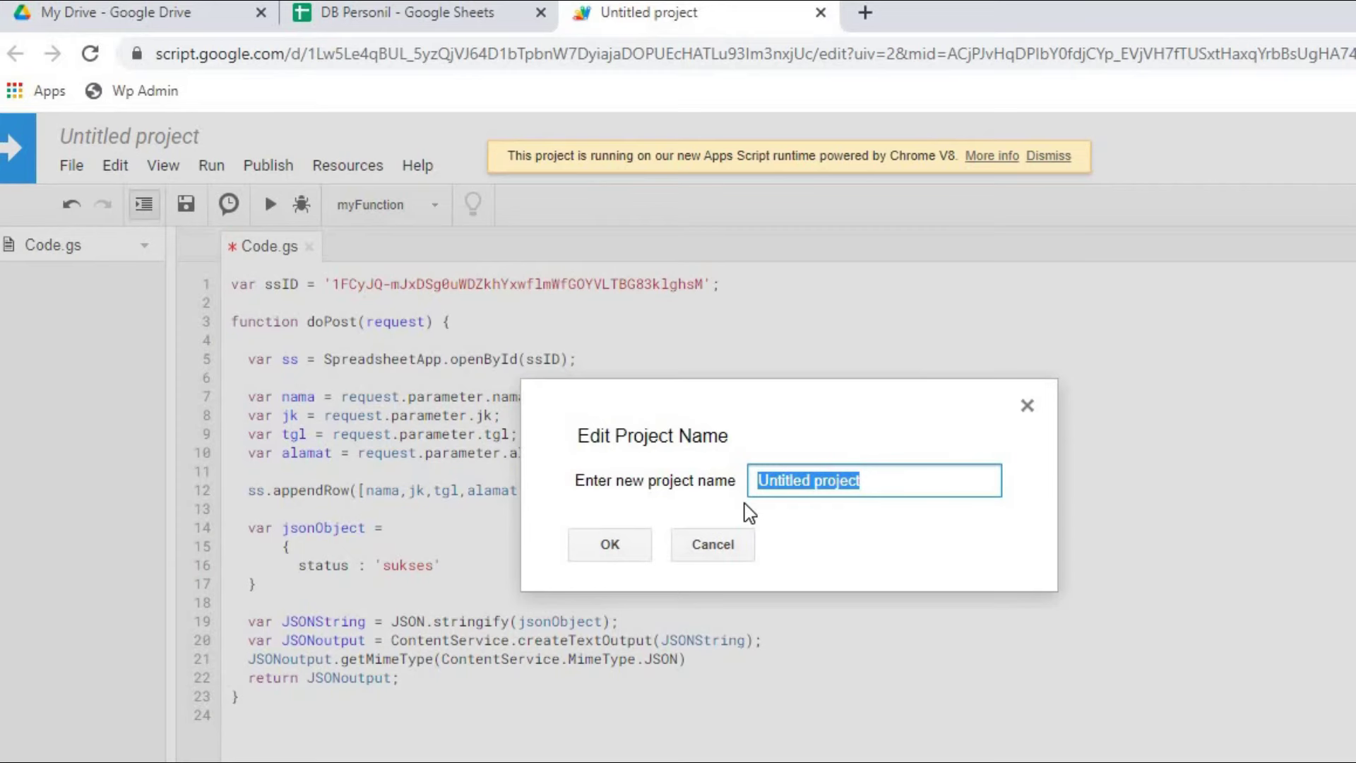
pyautogui.write('API ')
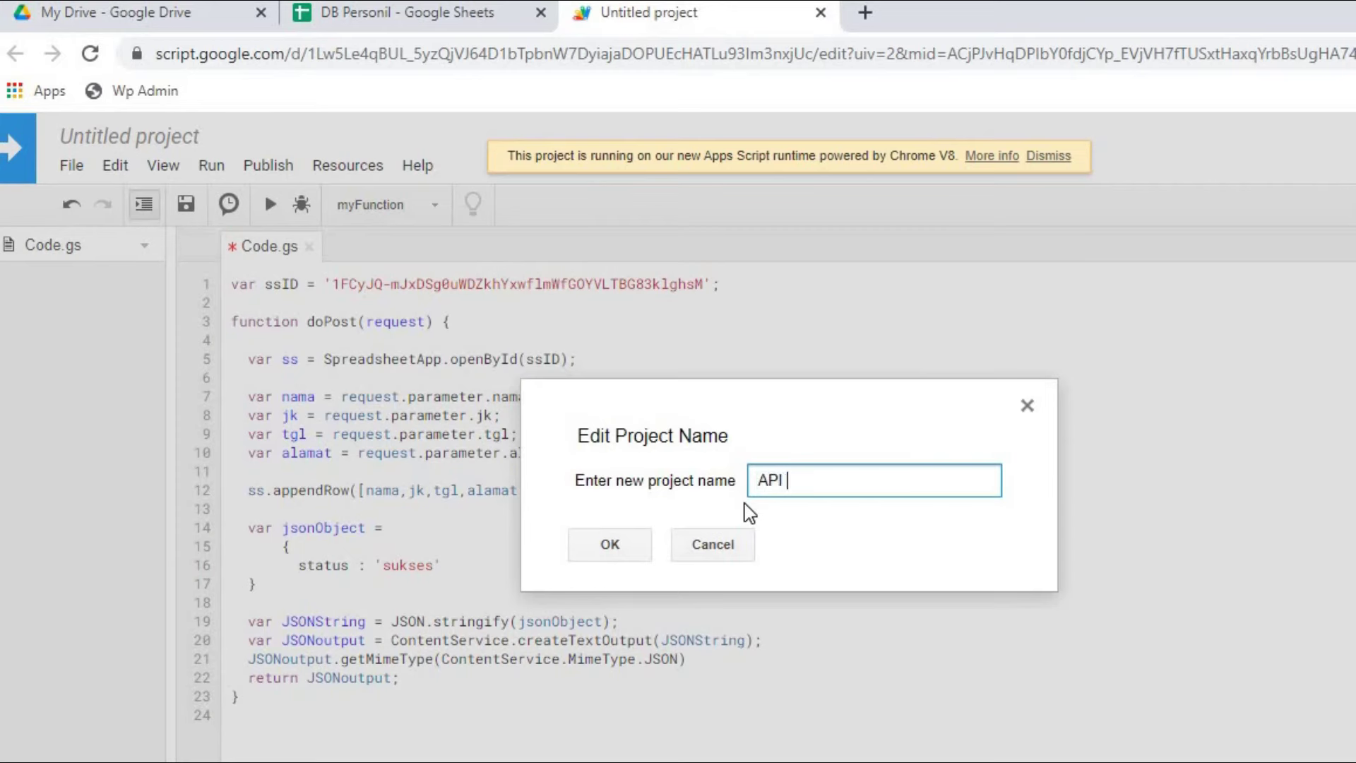
pyautogui.write('Excel')
pyautogui.press('BackSpace')
pyautogui.press('BackSpace')
pyautogui.press('BackSpace')
pyautogui.press('BackSpace')
pyautogui.press('BackSpace')
pyautogui.press('BackSpace')
pyautogui.press('BackSpace')
pyautogui.press('BackSpace')
pyautogui.press('BackSpace')
pyautogui.write('API untuk Excel')
pyautogui.click(639, 542)
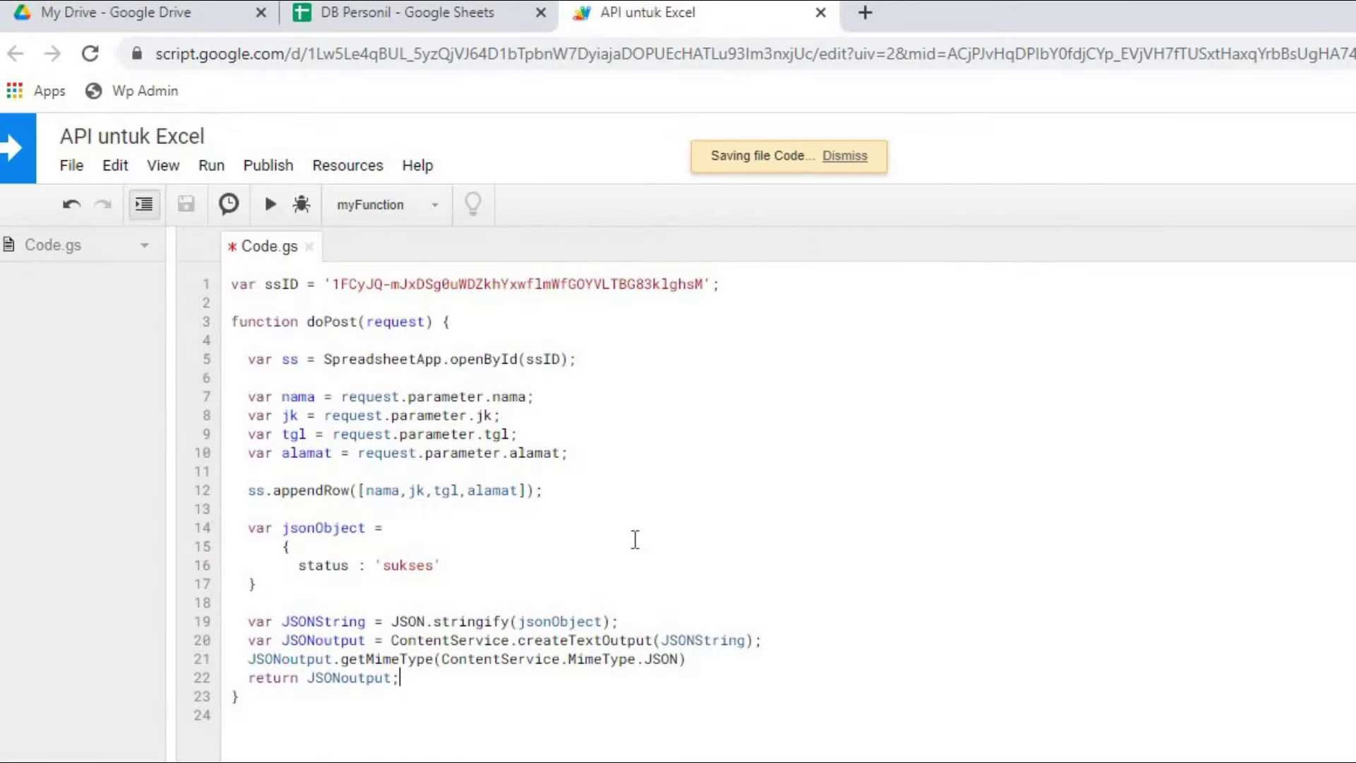
pyautogui.click(635, 539)
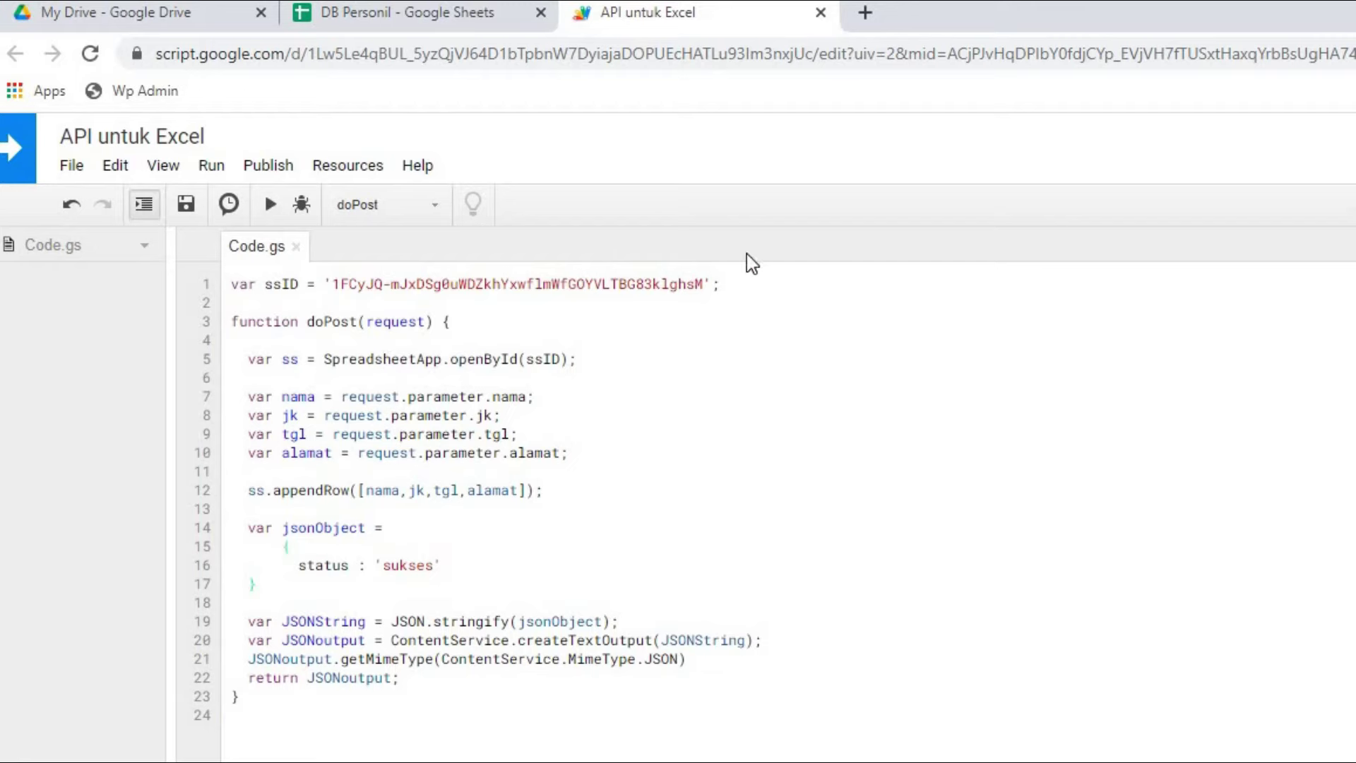
pyautogui.moveTo(299, 565); pyautogui.dragTo(437, 568)
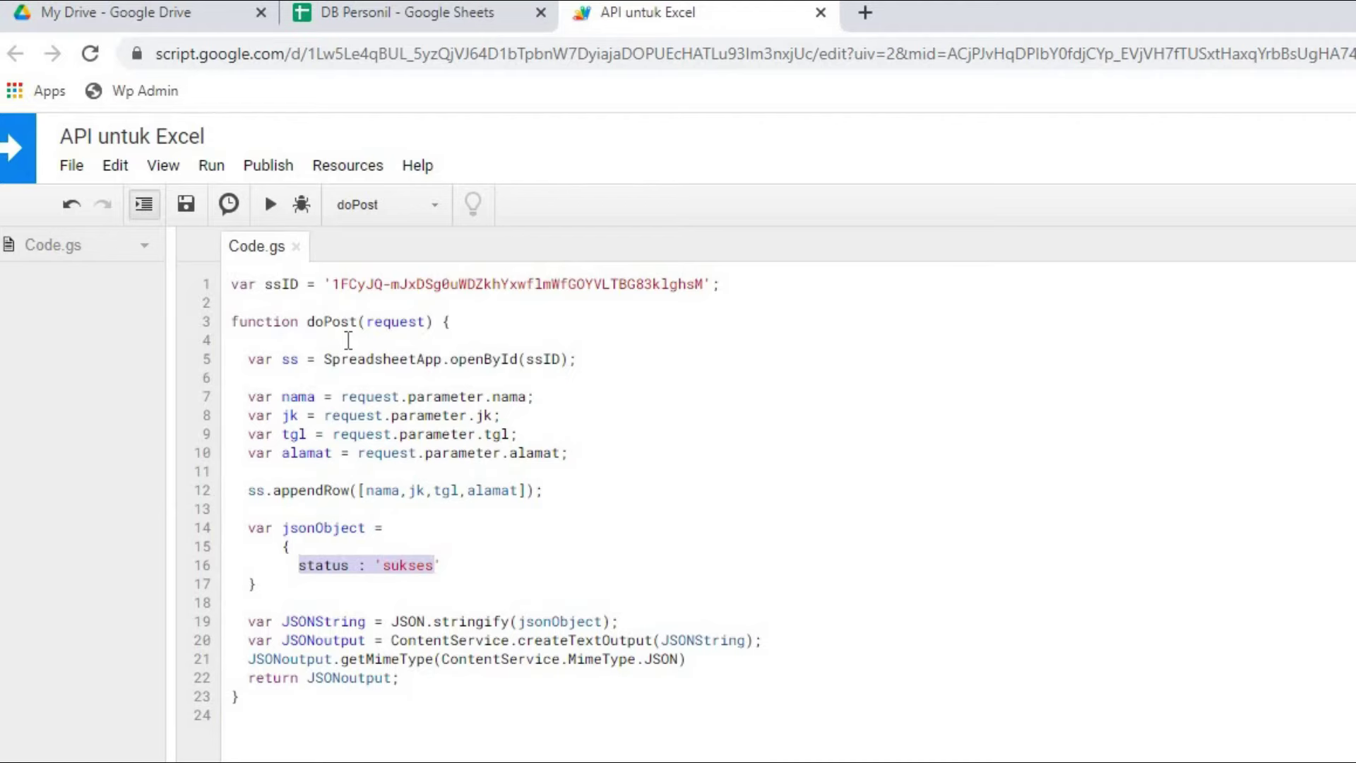
# Step: Deploy the project as a web app accessible to anyone, even anonymous
pyautogui.click(449, 415)
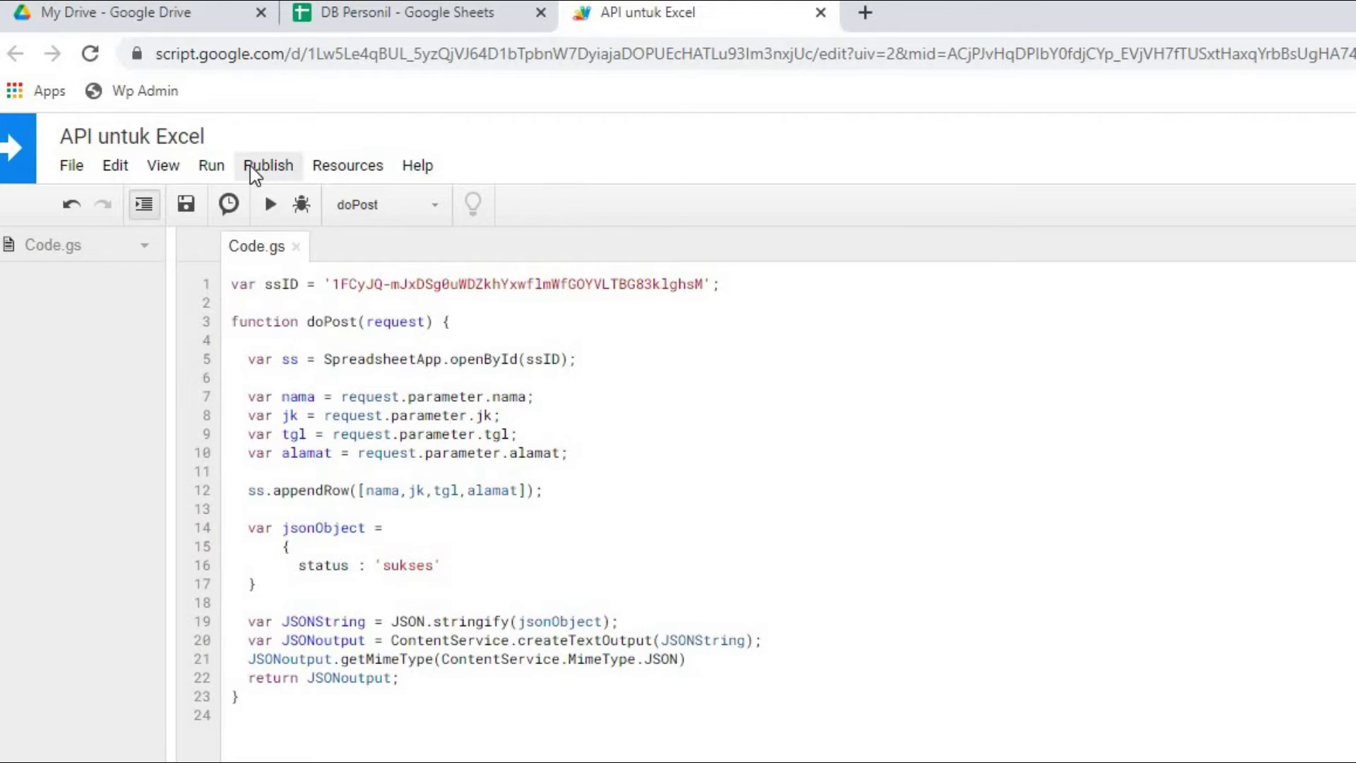
pyautogui.click(269, 166)
pyautogui.click(277, 204)
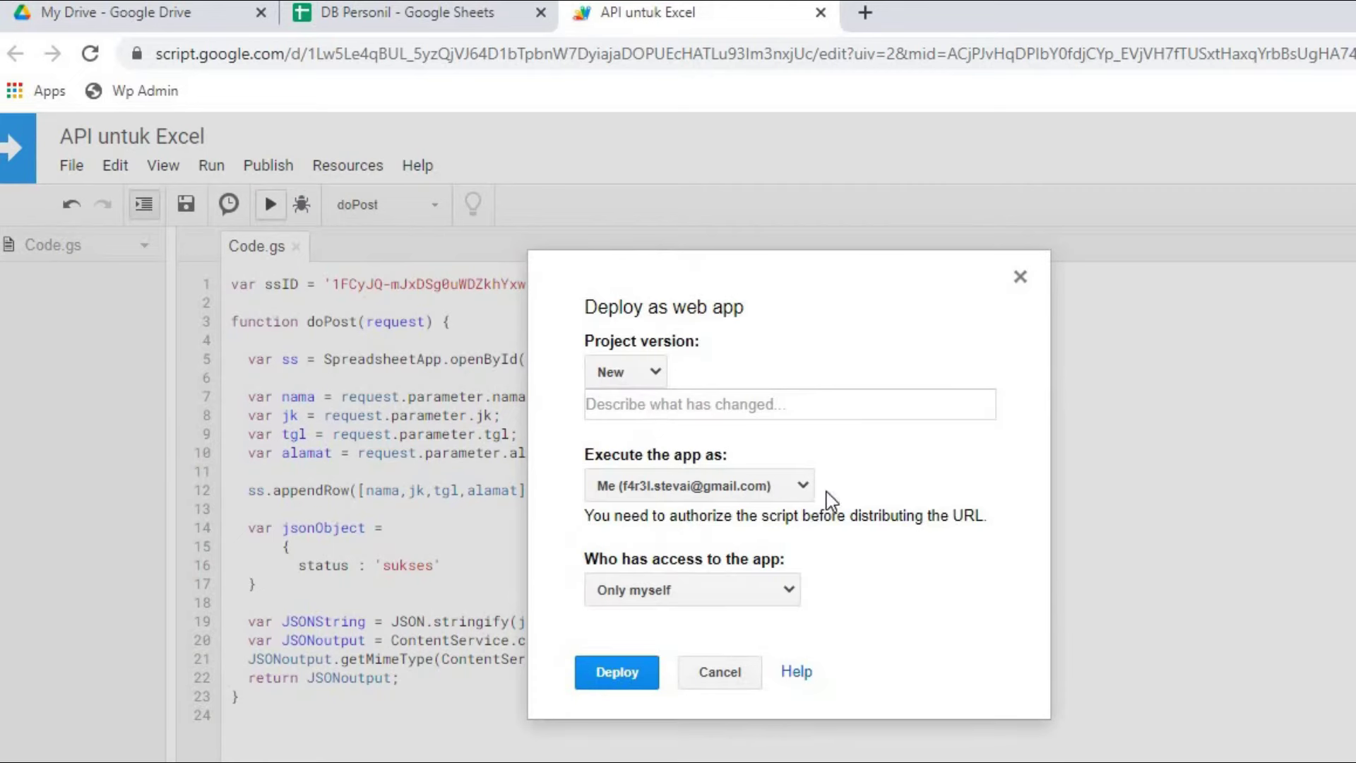
pyautogui.click(788, 592)
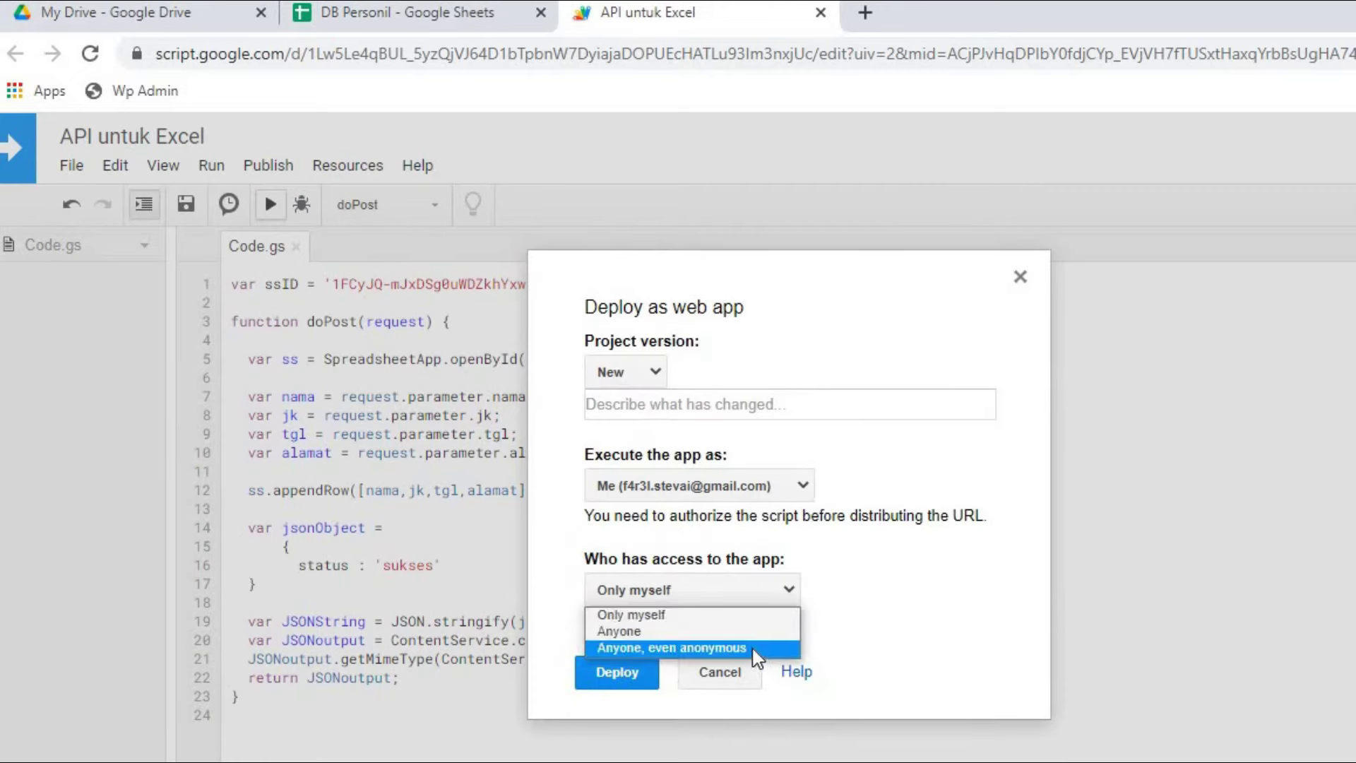
pyautogui.click(758, 648)
pyautogui.click(630, 664)
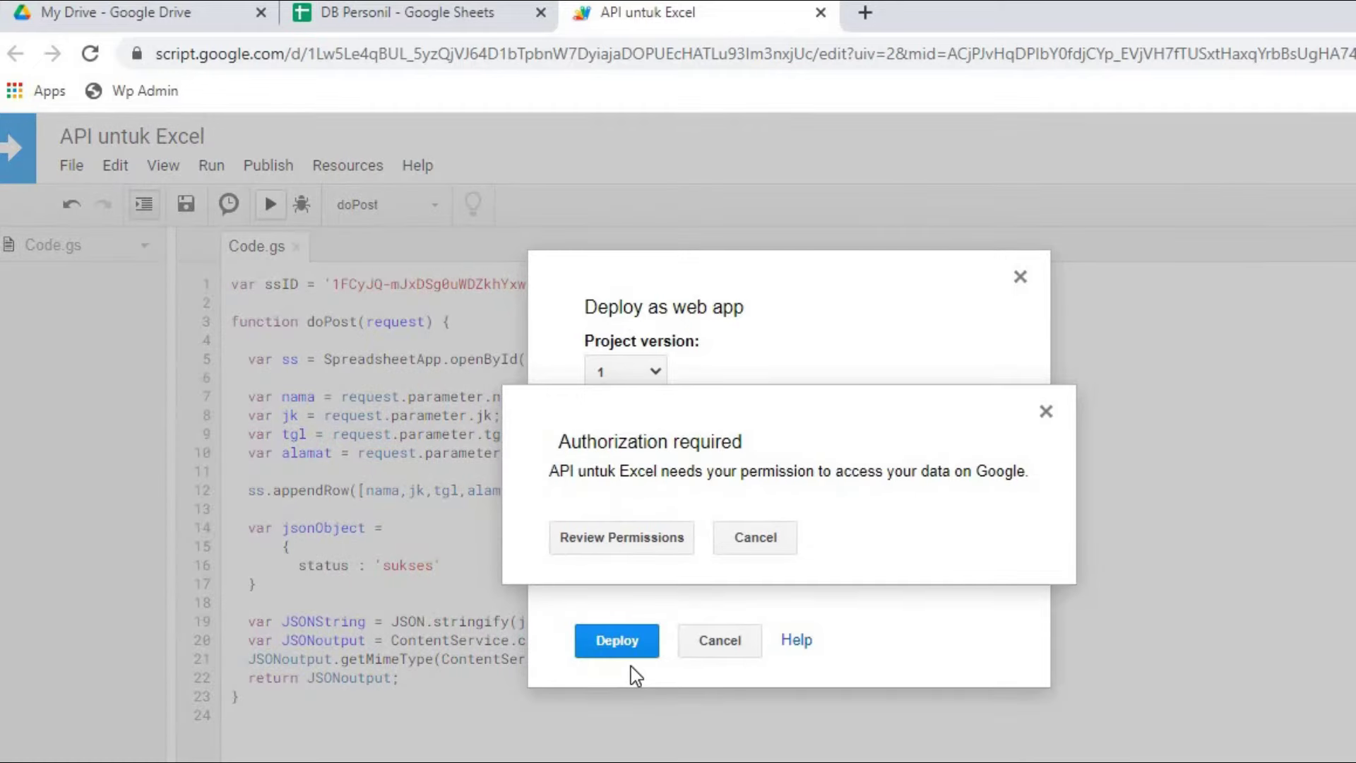
# Step: Authorize the script via Advanced > Go to API untuk Excel > Allow, and copy the web app URL
pyautogui.click(618, 545)
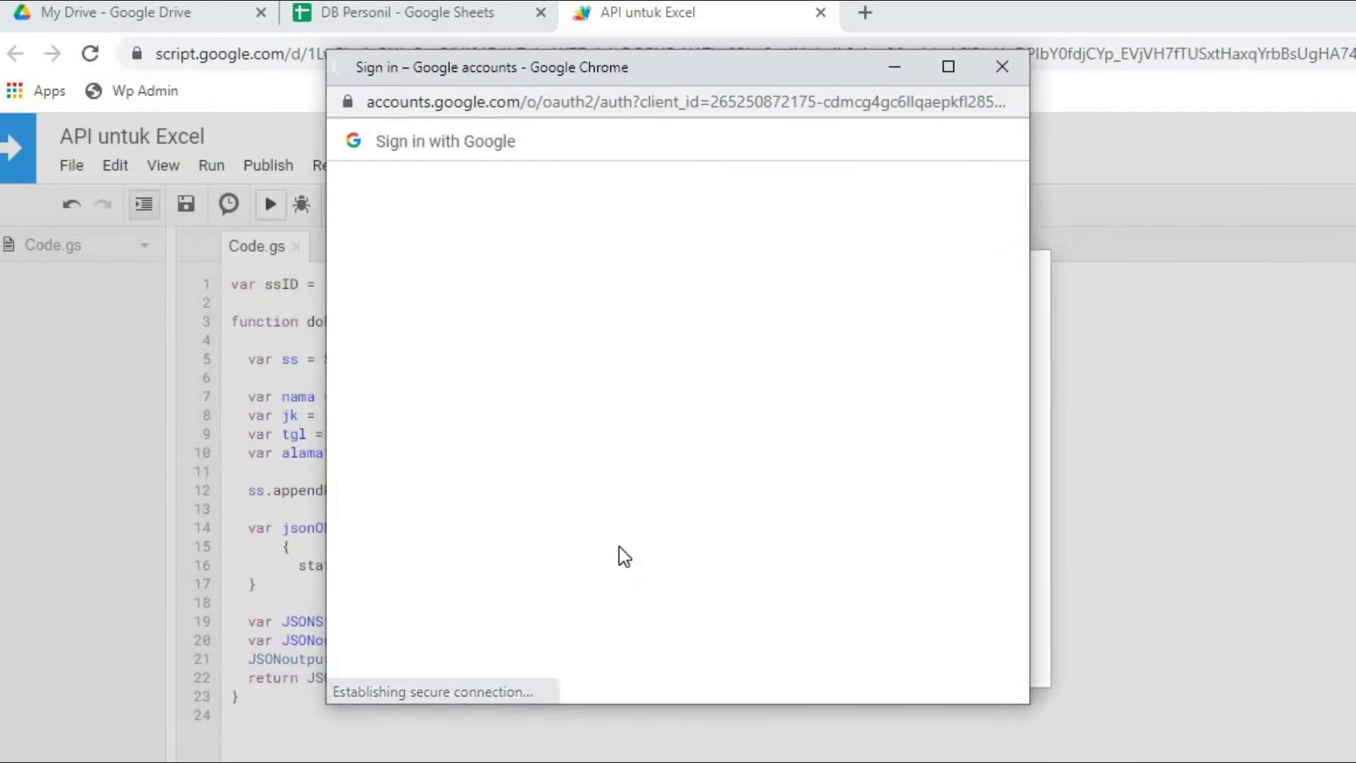
pyautogui.click(629, 374)
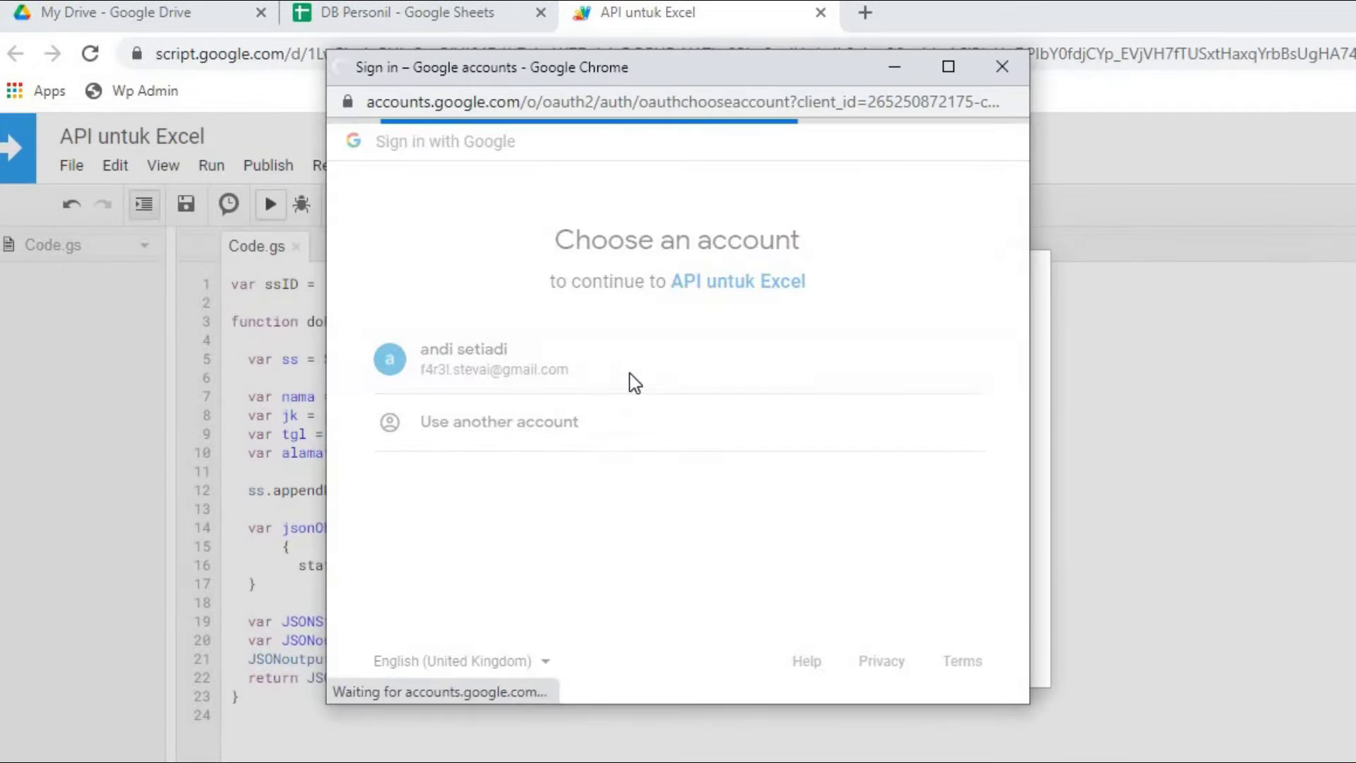
pyautogui.click(409, 495)
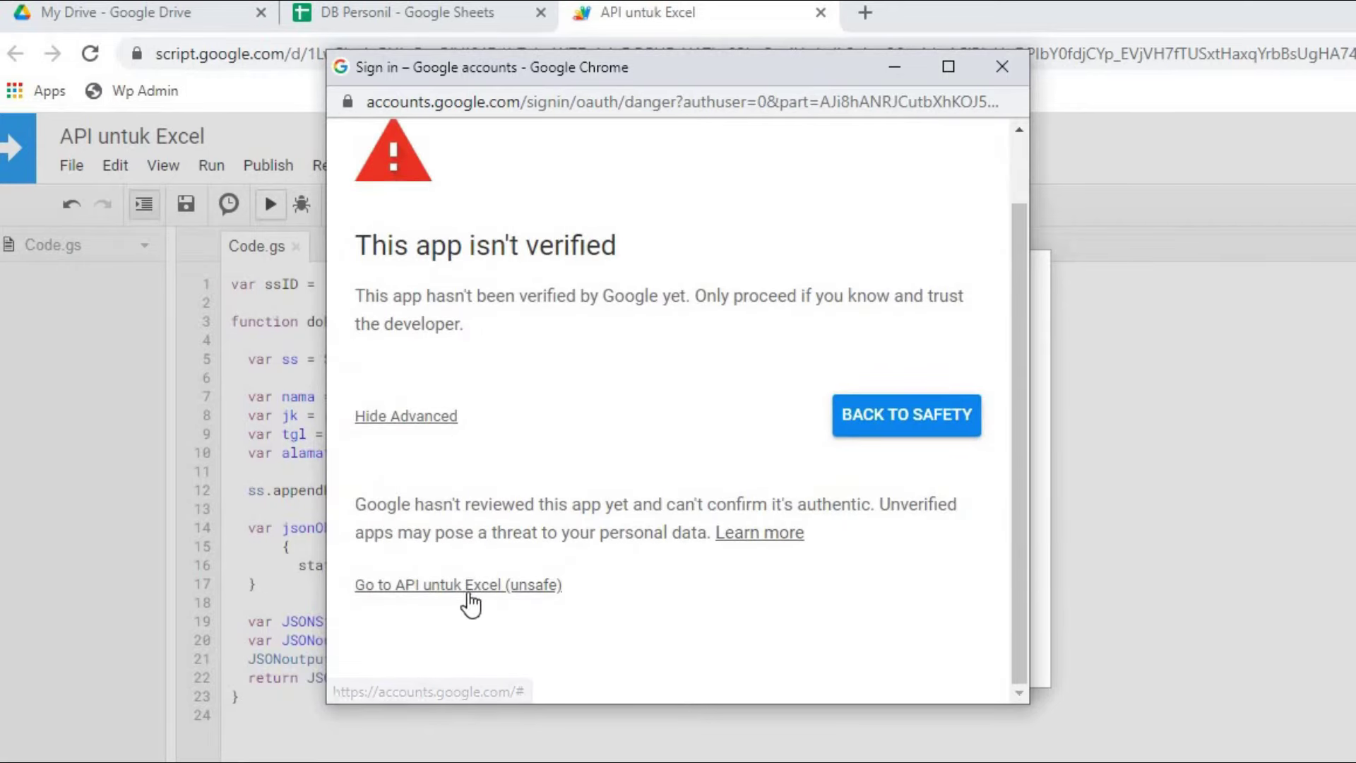
pyautogui.click(470, 597)
pyautogui.scroll(-3, 706, 558)
pyautogui.click(928, 545)
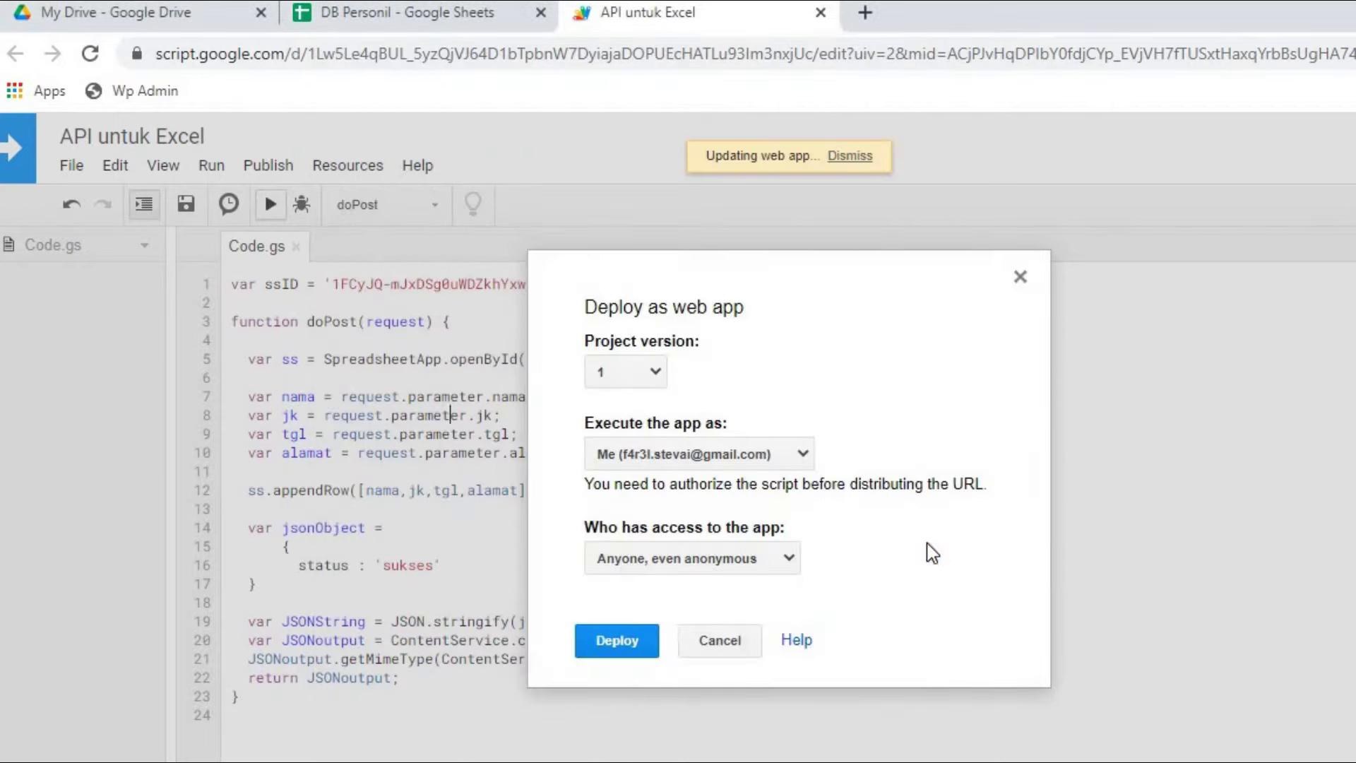
pyautogui.moveTo(587, 517)
pyautogui.mouseDown()
pyautogui.moveTo(1062, 530)
pyautogui.moveTo(952, 517)
pyautogui.mouseUp()
pyautogui.hotkey('ctrl', 'a')
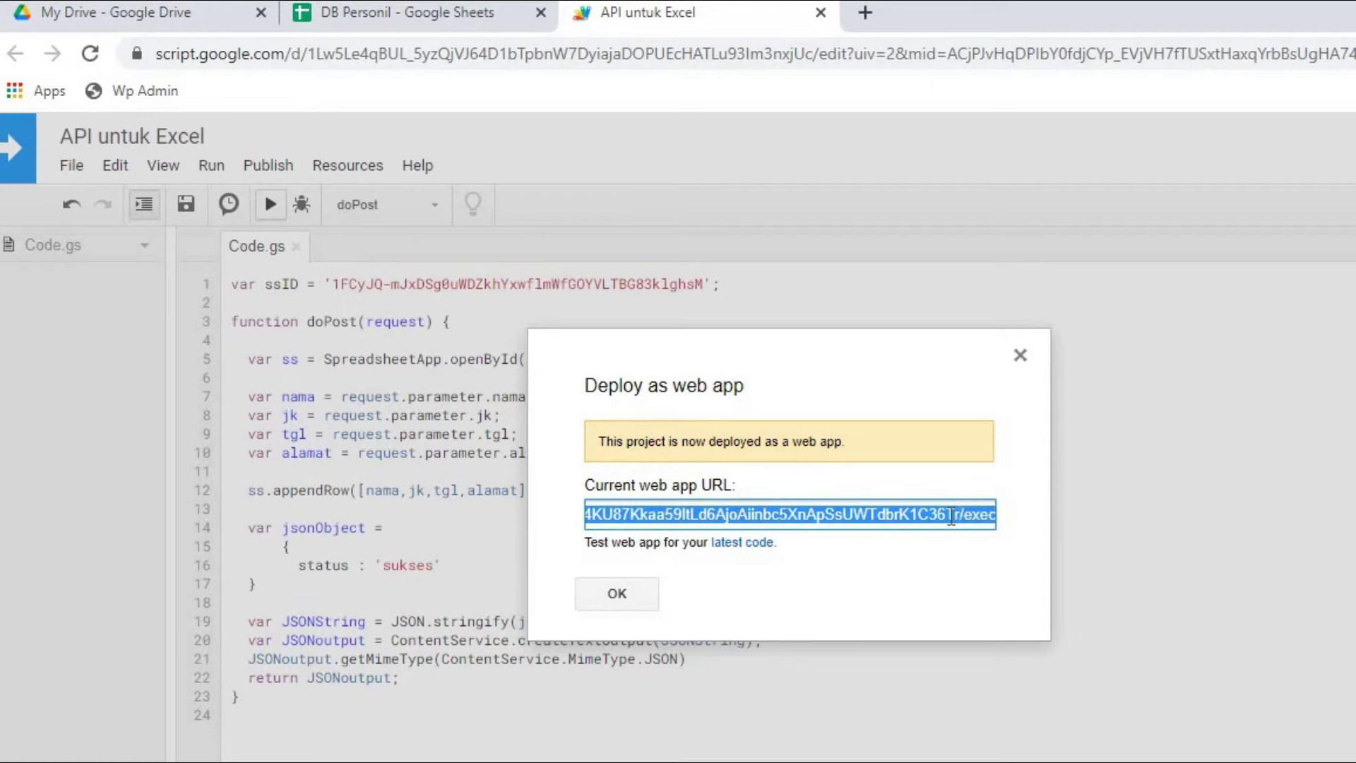
# Step: Load the web app URL in a new Chrome tab, which shows 'Script function not found: doGet'
pyautogui.click(654, 592)
pyautogui.click(864, 14)
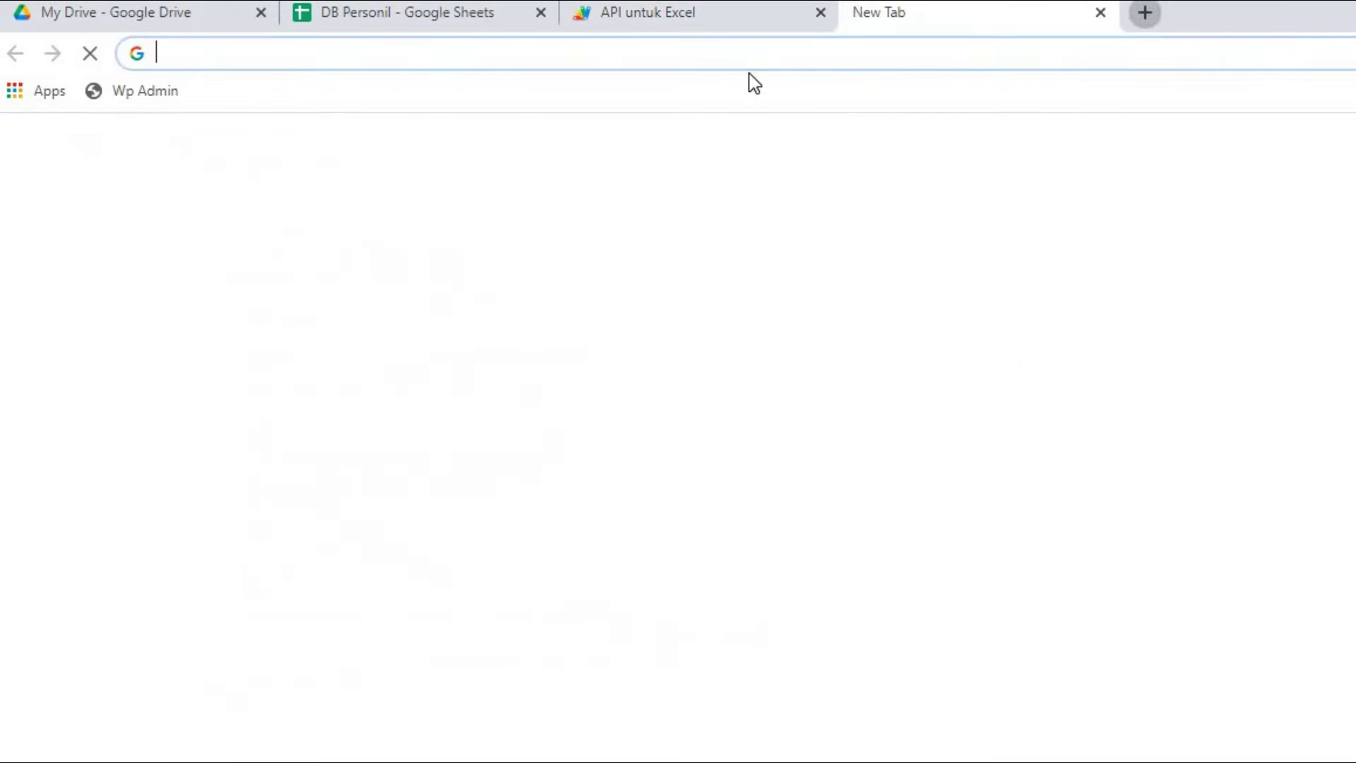
pyautogui.press('Return')
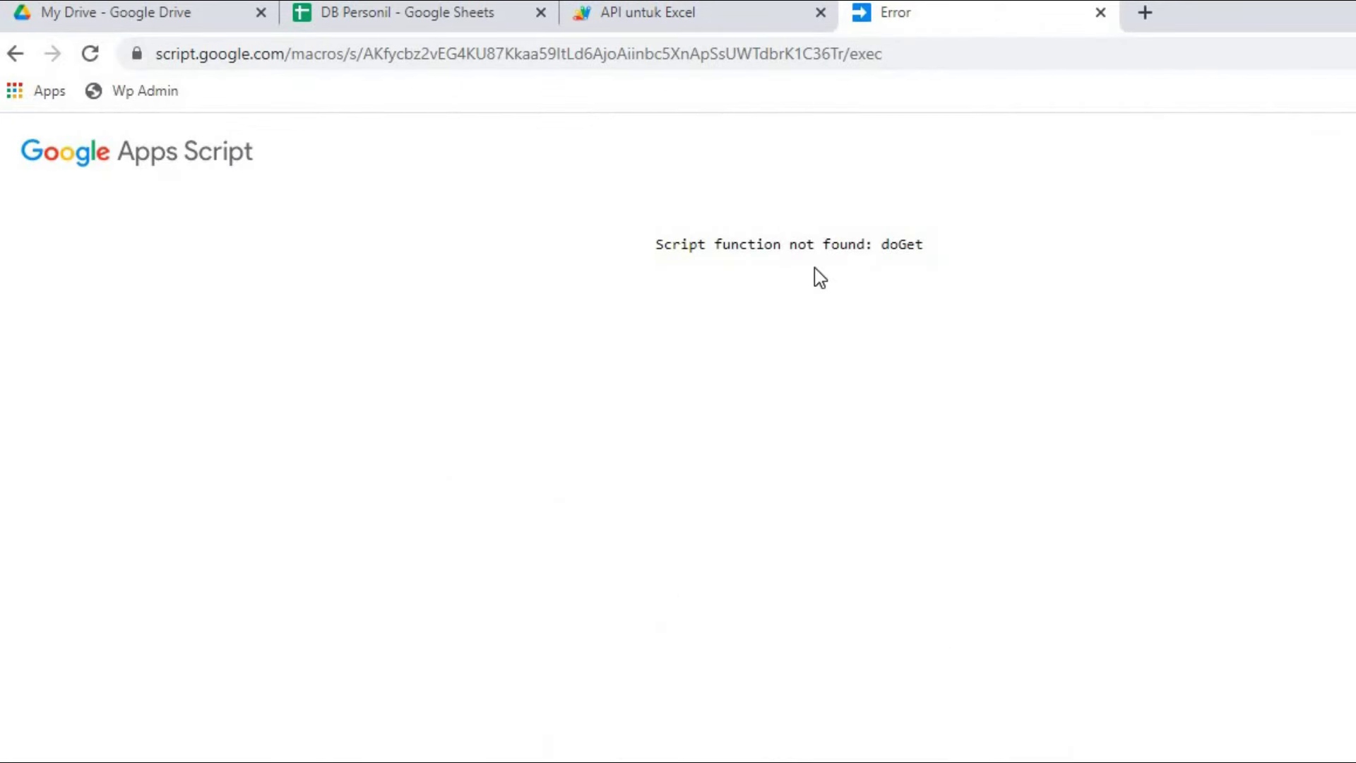
pyautogui.moveTo(823, 253); pyautogui.dragTo(928, 256)
pyautogui.click(928, 255)
# Step: Paste the web app URL as a comment line in the Simpan button's BTUpdate_Click procedure
pyautogui.click(134, 727)
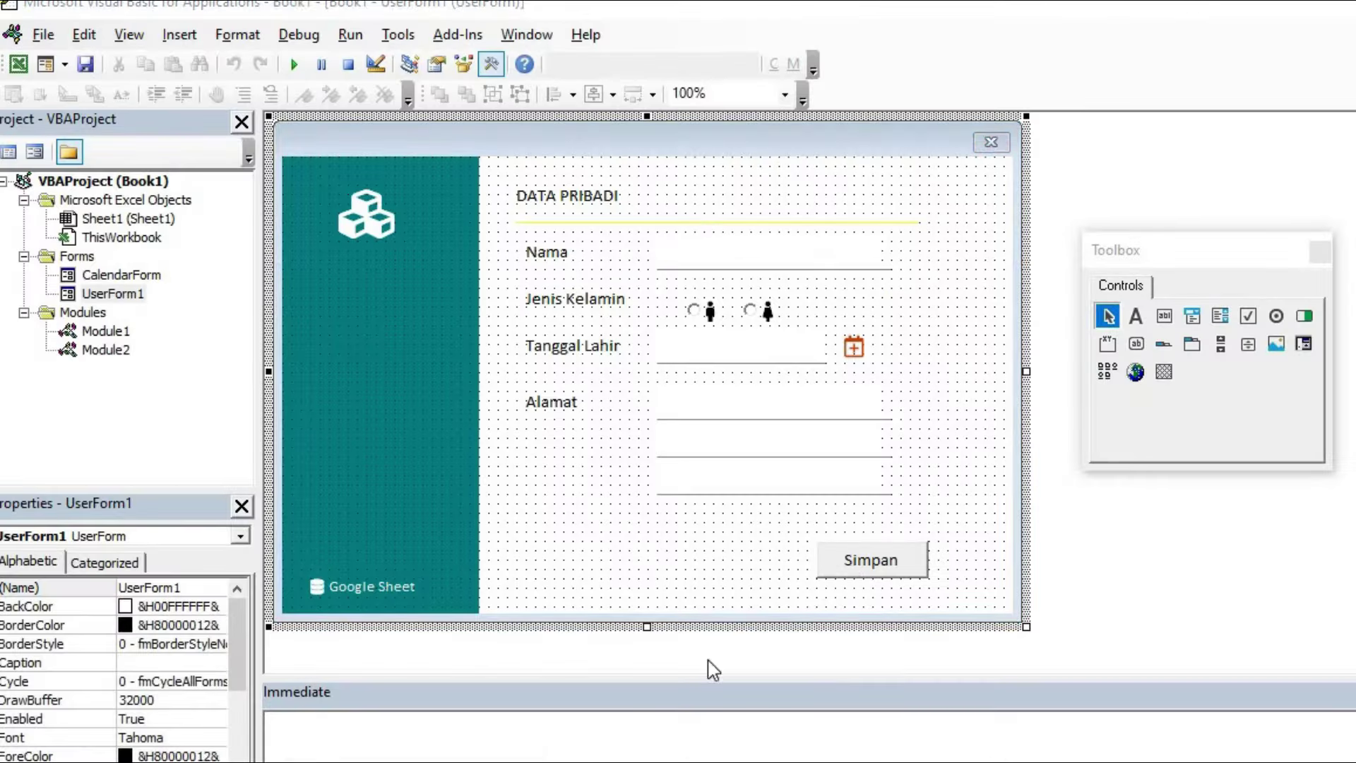
pyautogui.doubleClick(856, 565)
pyautogui.write("'")
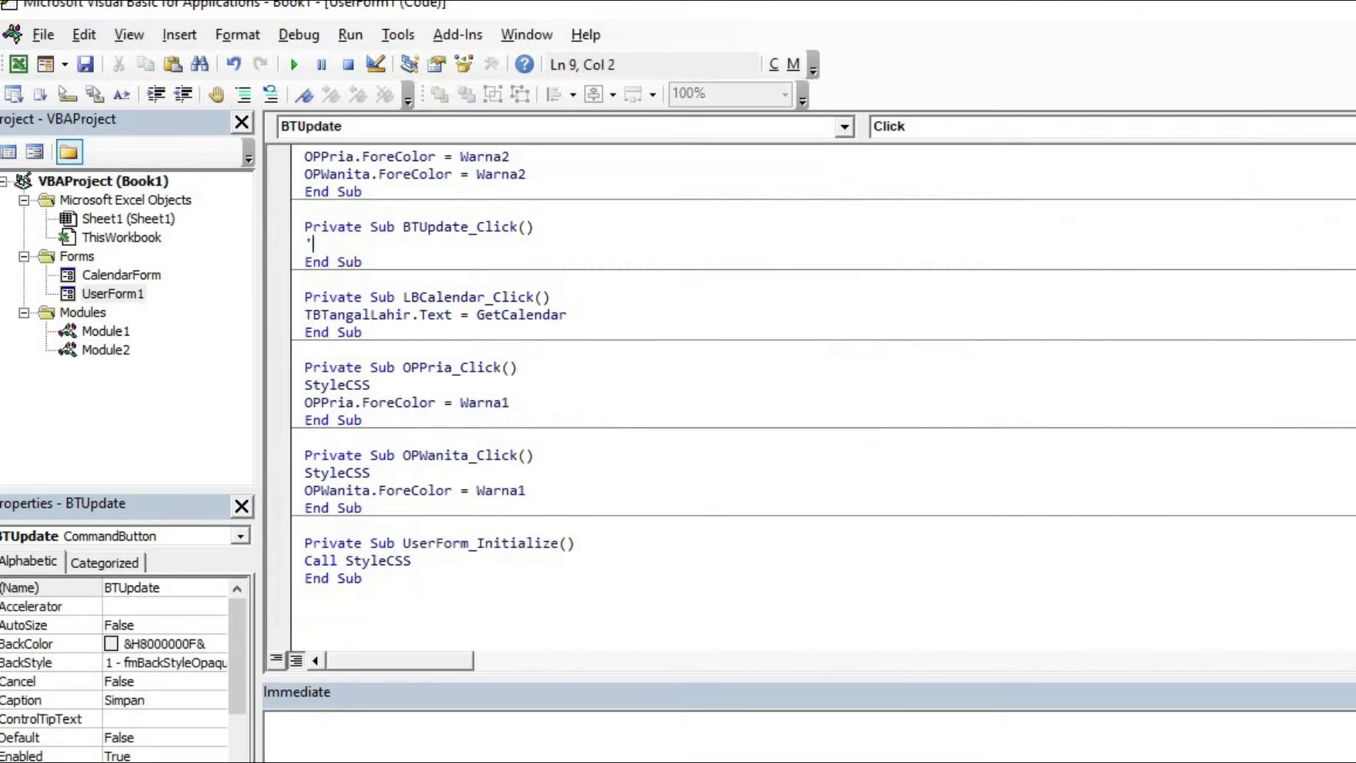
pyautogui.click(565, 365)
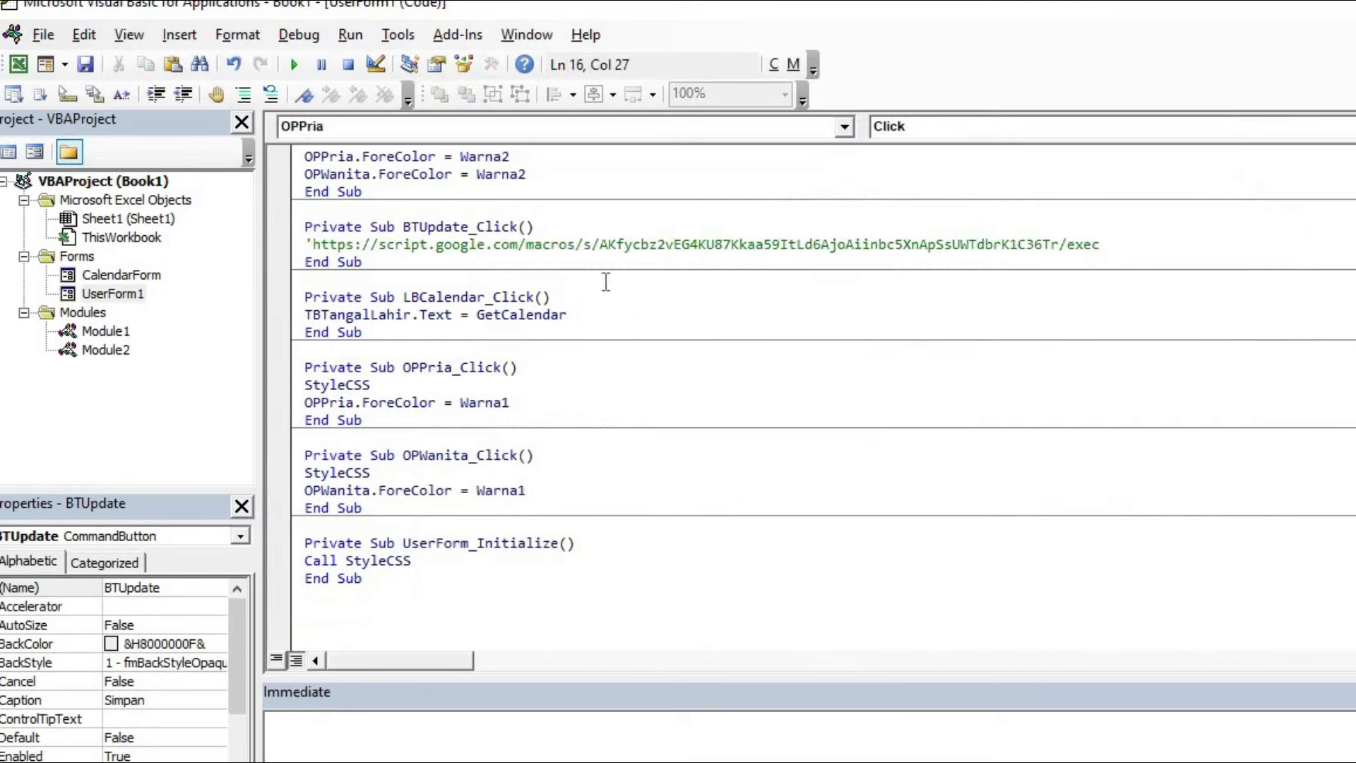
# Step: Reopen the UserForm1 design and return to the Simpan button's click procedure
pyautogui.rightClick(134, 295)
pyautogui.click(185, 342)
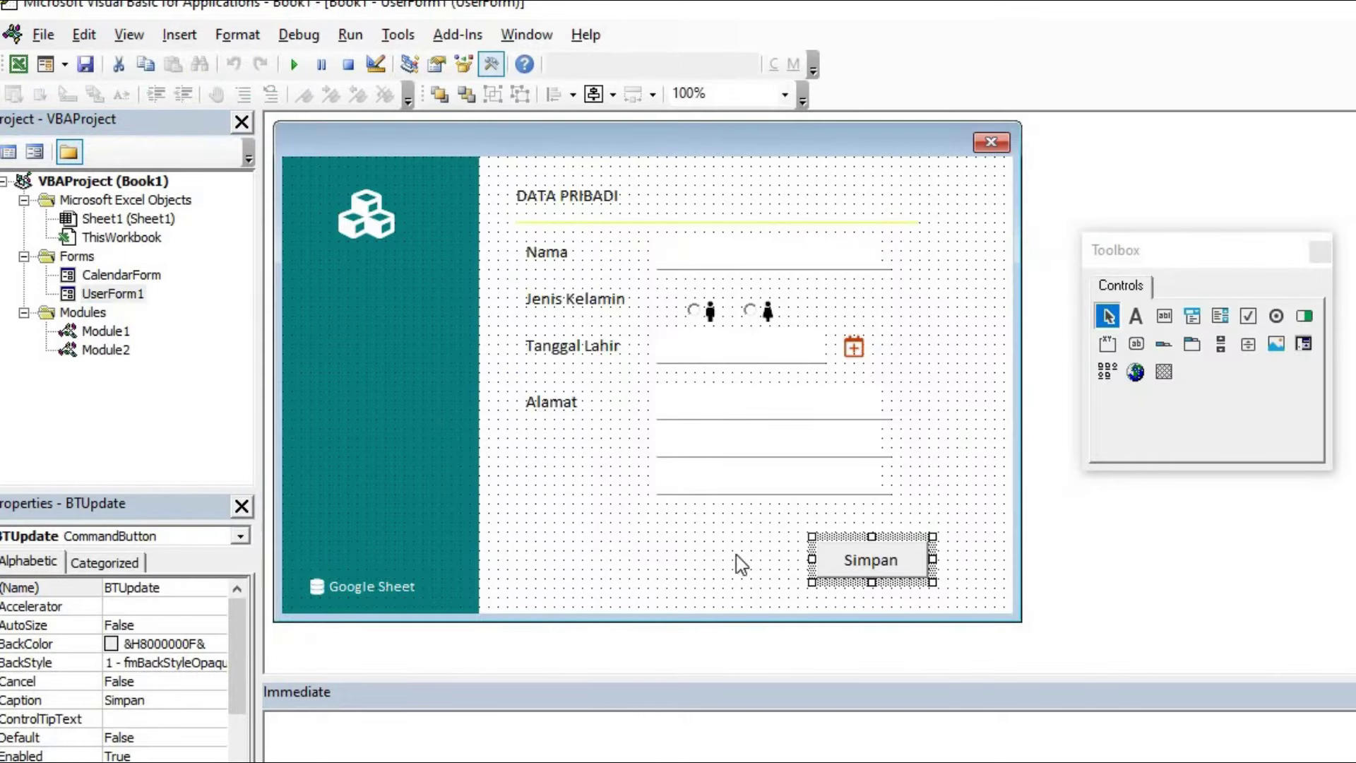
pyautogui.doubleClick(870, 575)
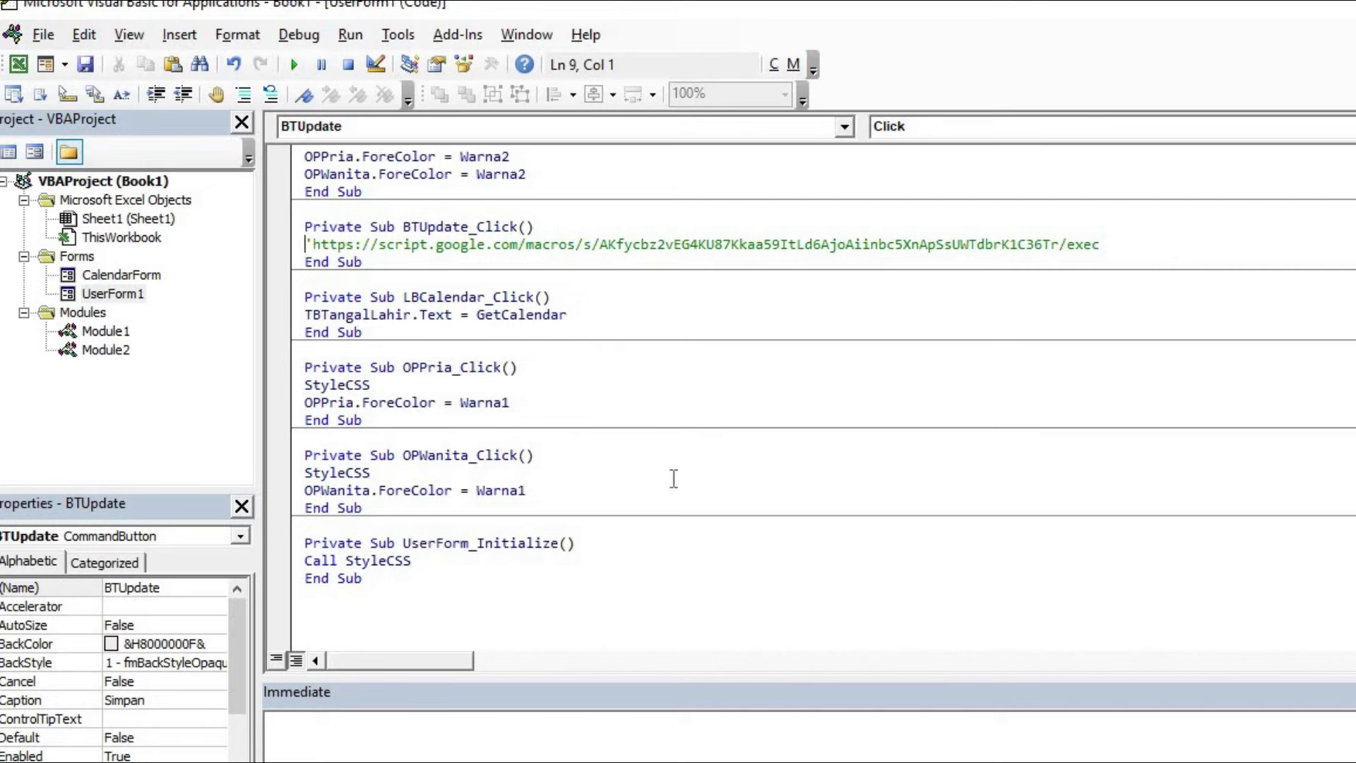
# Step: Below the last procedure, declare Function PostJSON(Header As String) As String
pyautogui.click(516, 575)
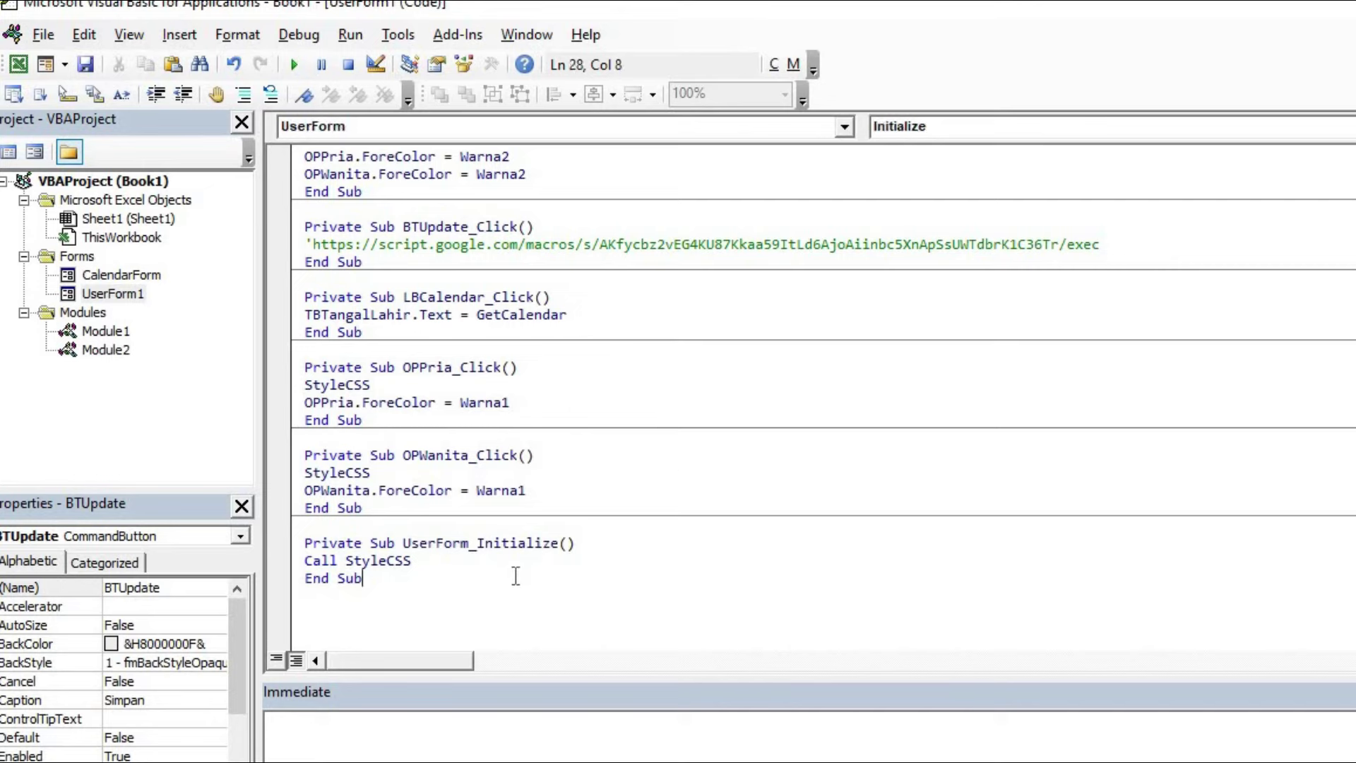
pyautogui.press('Return')
pyautogui.press('Return')
pyautogui.scroll(-1, 741, 383)
pyautogui.write('Function ')
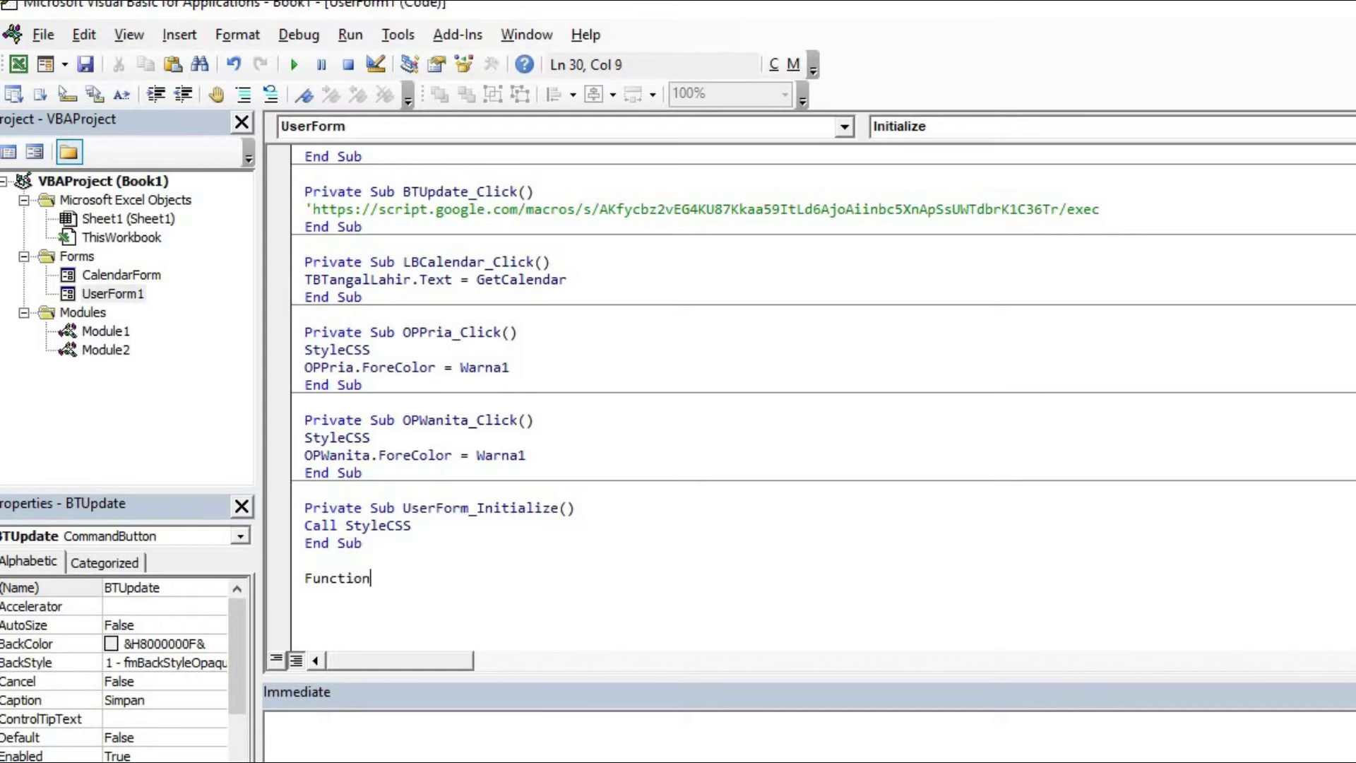
pyautogui.write('PostJSON(')
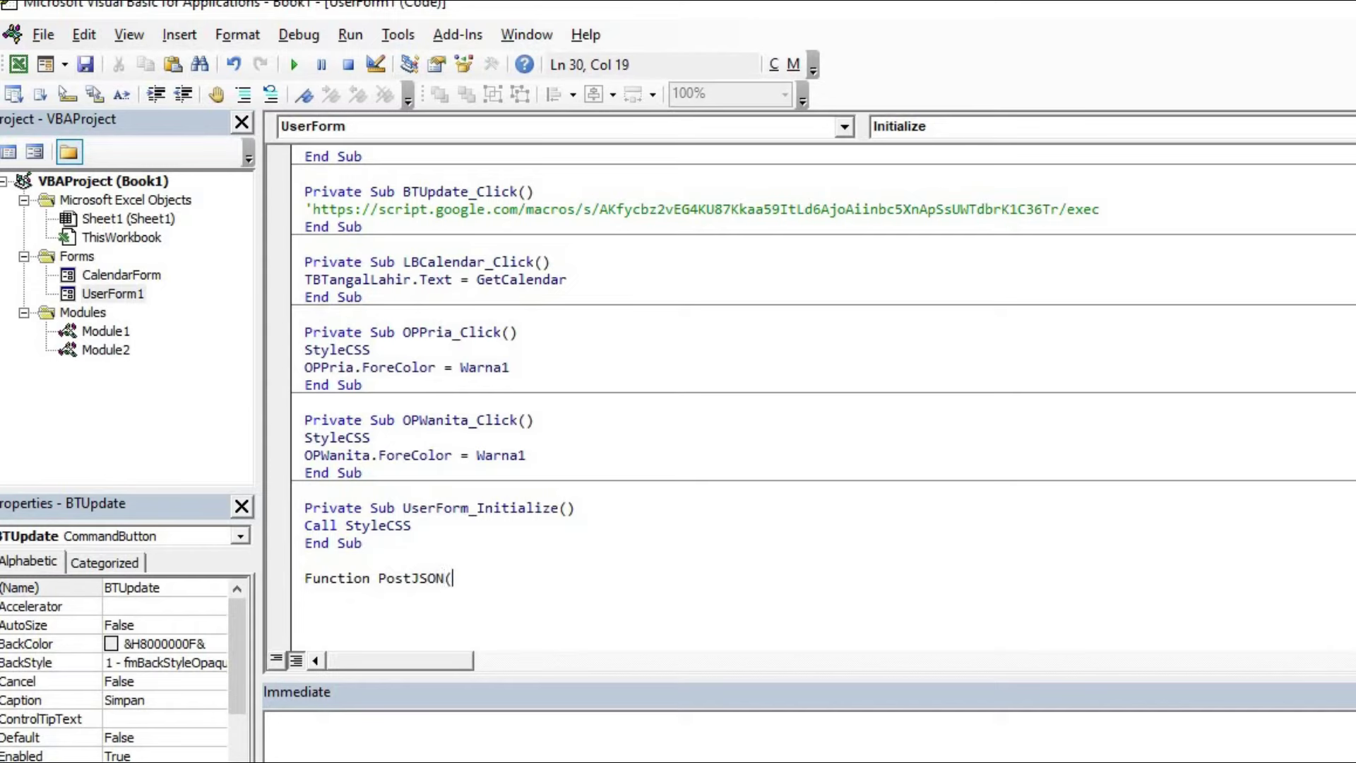
pyautogui.write('Header as str')
pyautogui.press('Tab')
pyautogui.write(') as str')
pyautogui.press('Tab')
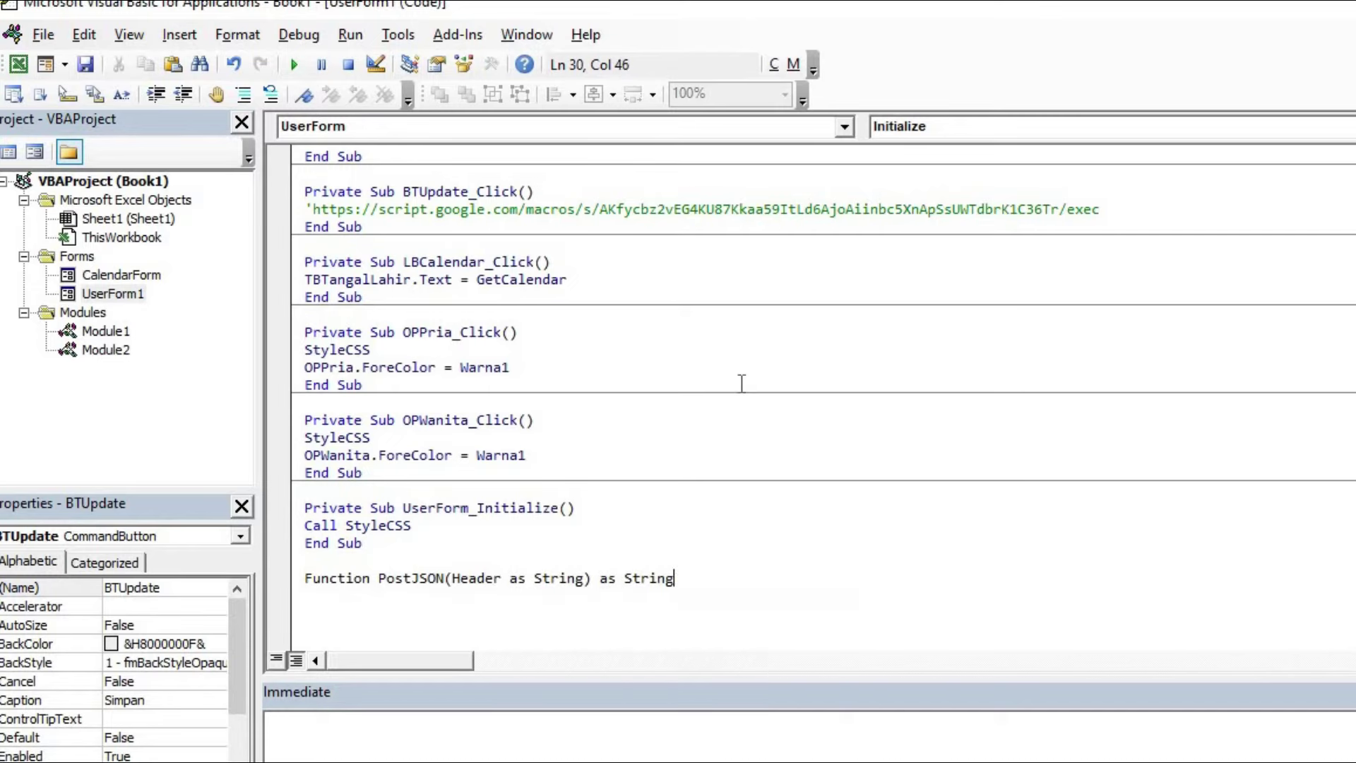
pyautogui.press('Return')
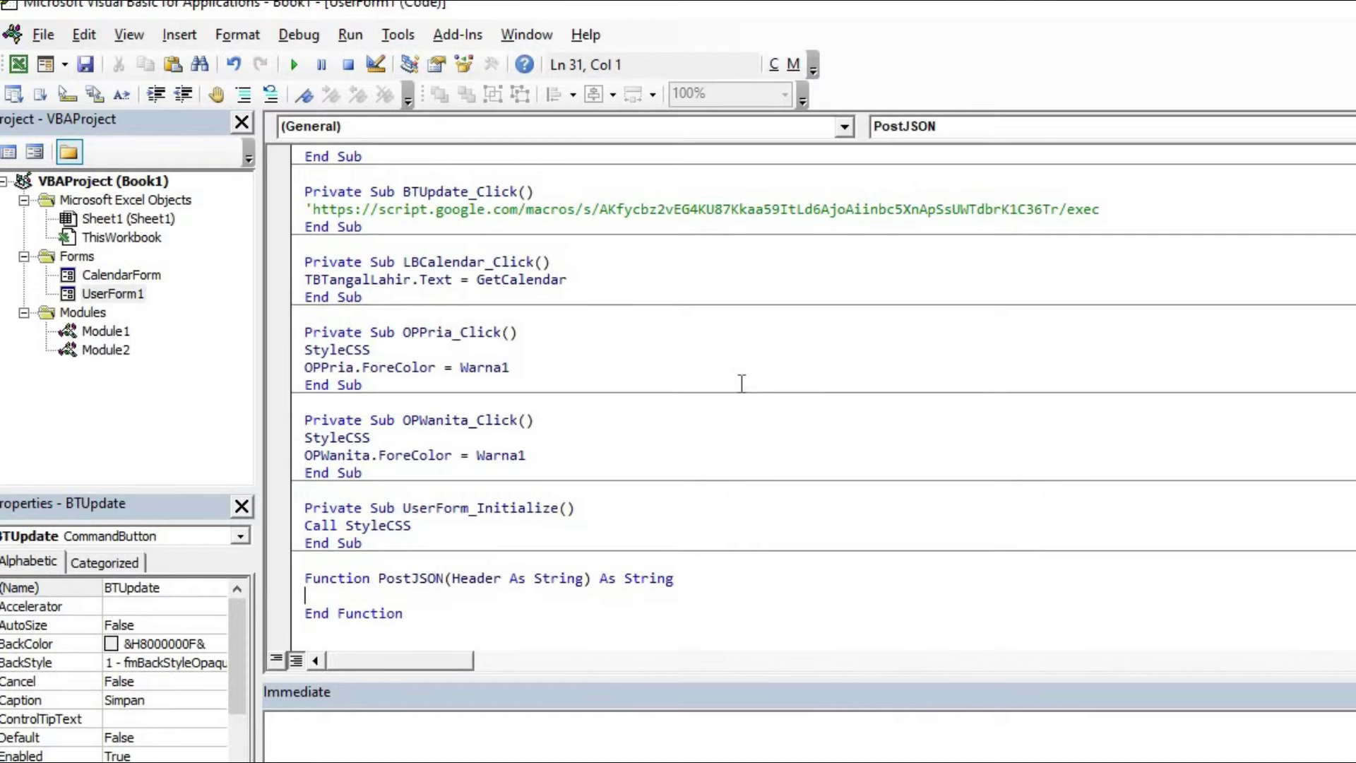
# Step: Cut the URL comment out of BTUpdate_Click
pyautogui.scroll(-1, 742, 383)
pyautogui.moveTo(1106, 173)
pyautogui.mouseDown()
pyautogui.moveTo(323, 185)
pyautogui.moveTo(305, 174)
pyautogui.mouseUp()
pyautogui.press('Delete')
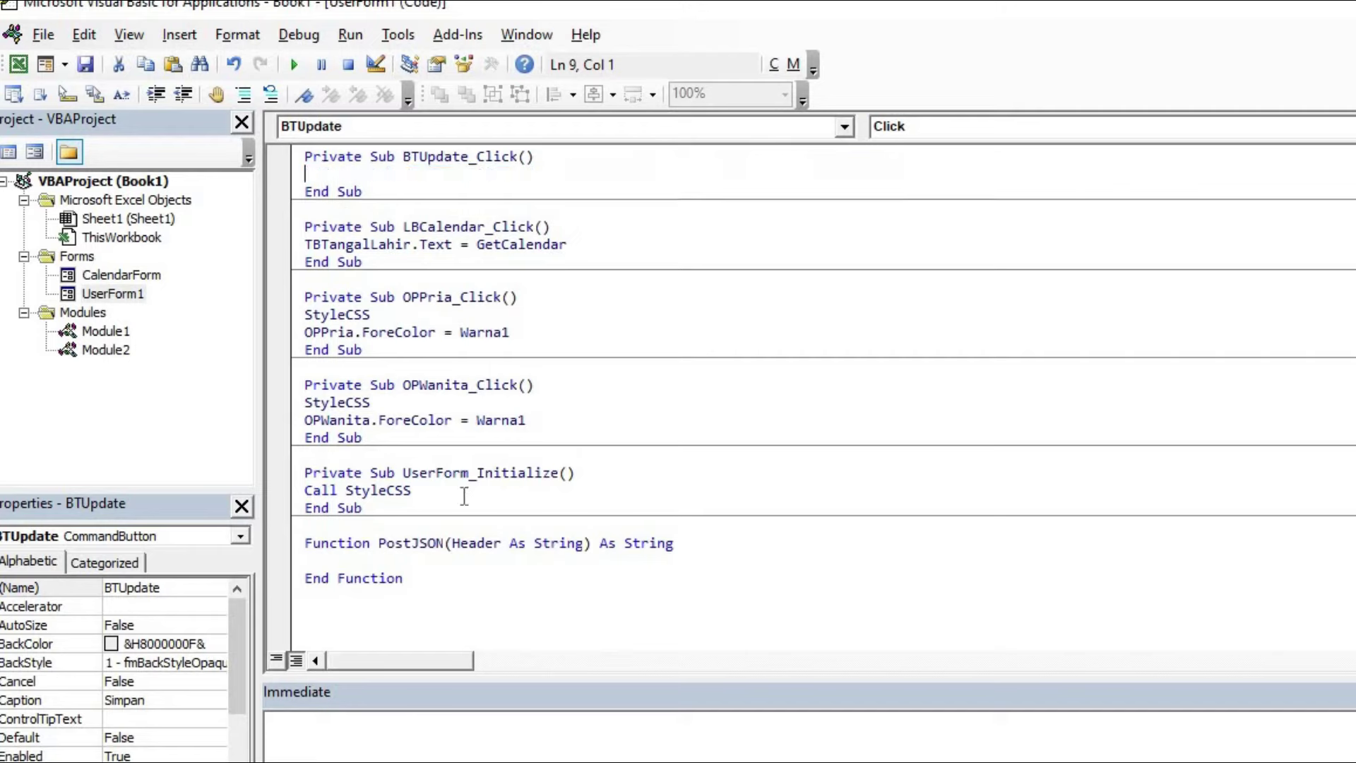
# Step: Paste the URL comment inside PostJSON and add blank lines below it
pyautogui.click(432, 562)
pyautogui.hotkey('ctrl', 'v')
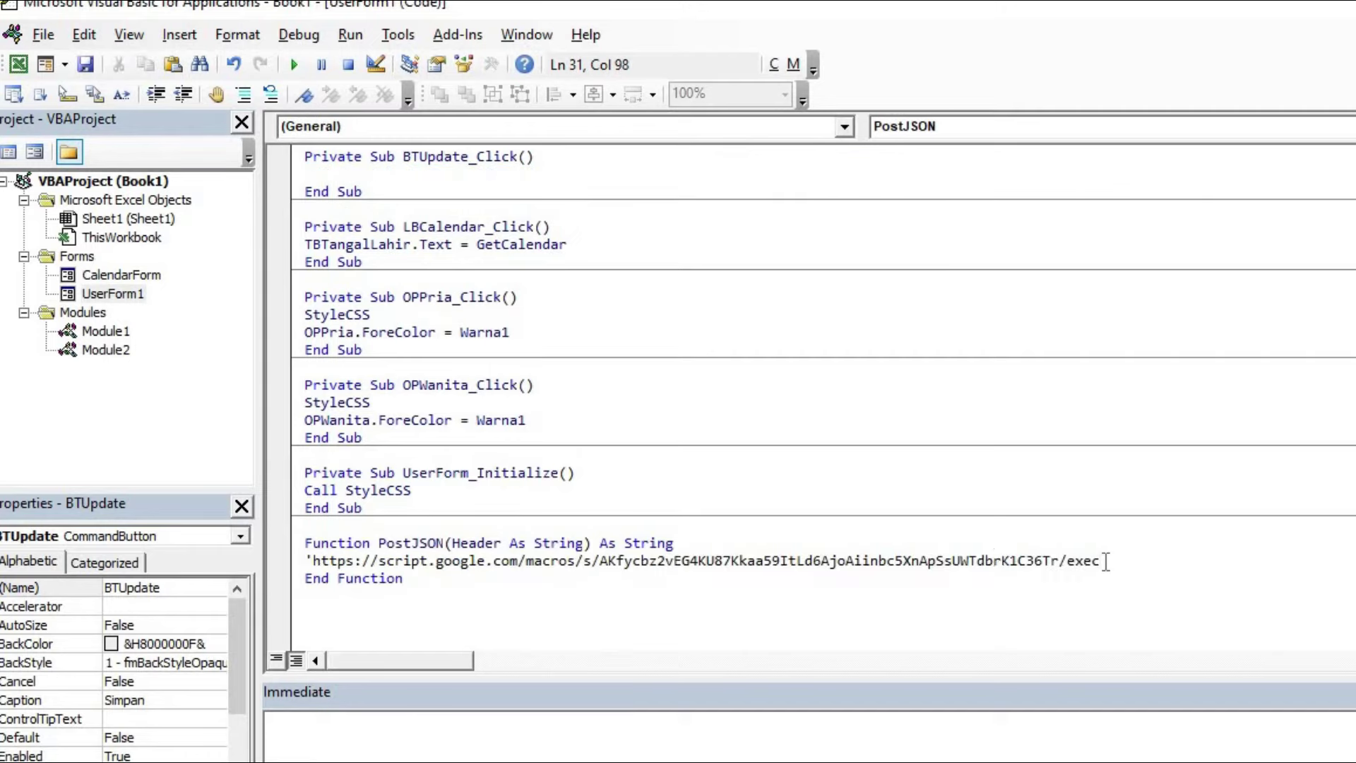
pyautogui.press('Return')
pyautogui.press('Return')
pyautogui.press('Up')
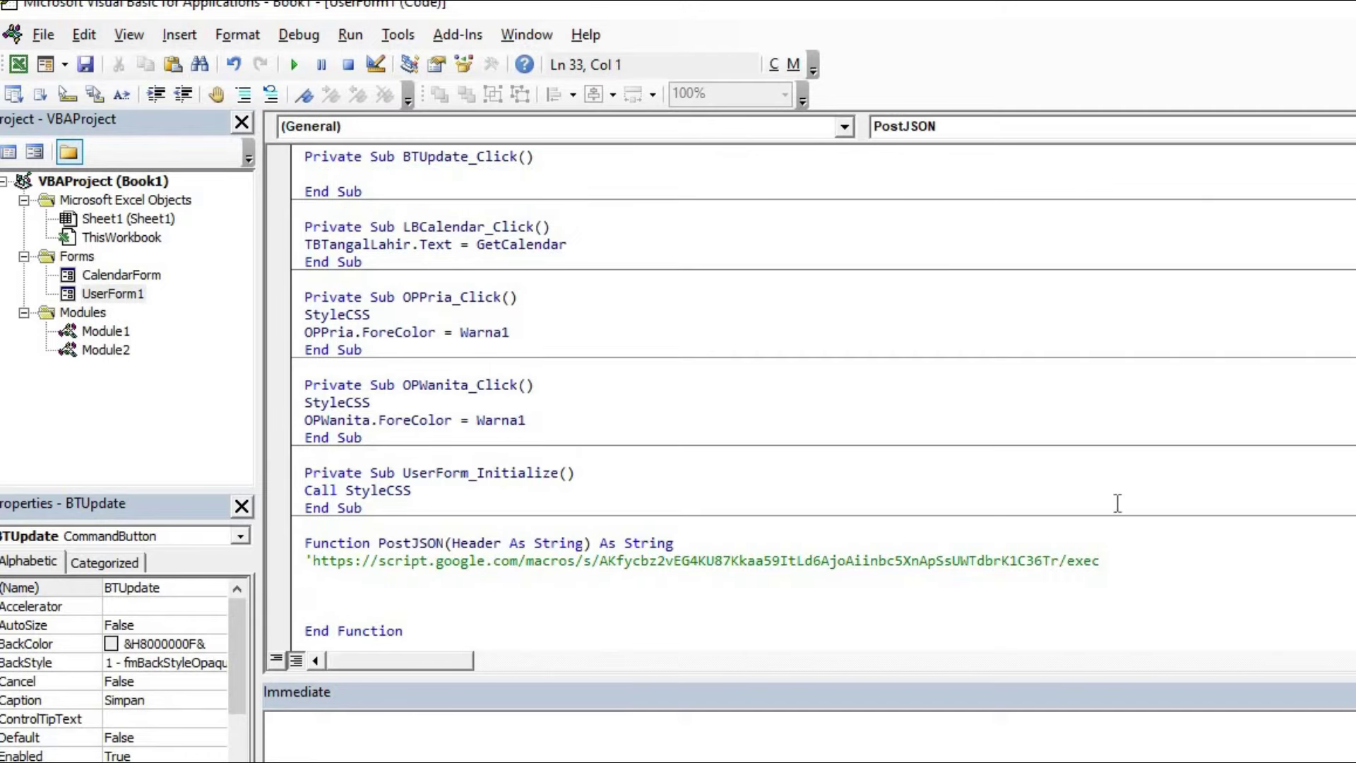
pyautogui.scroll(-1, 1118, 501)
# Step: Declare Dim HTTPobj As Object in PostJSON
pyautogui.write('Dim HtT')
pyautogui.press('BackSpace')
pyautogui.press('BackSpace')
pyautogui.write('TT')
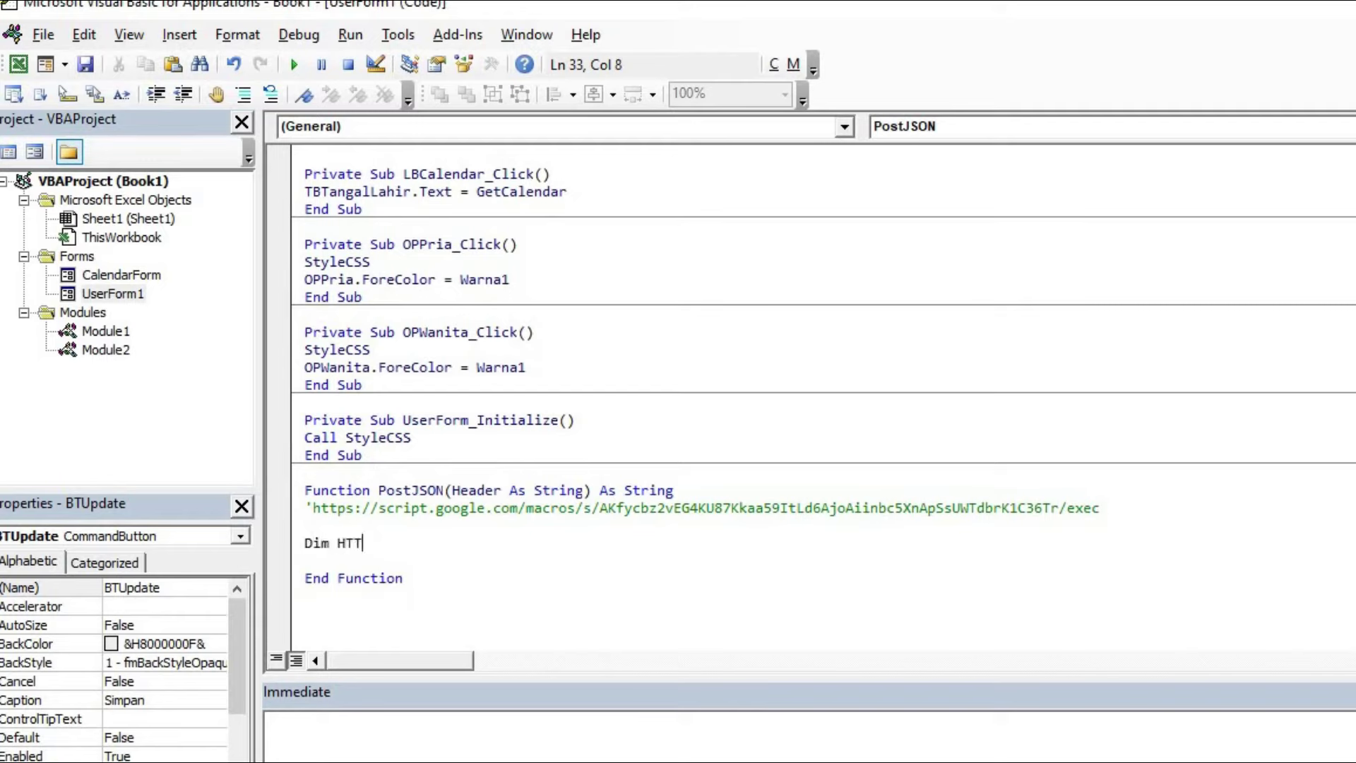
pyautogui.write('Pobj')
pyautogui.write(' as ob')
pyautogui.press('Tab')
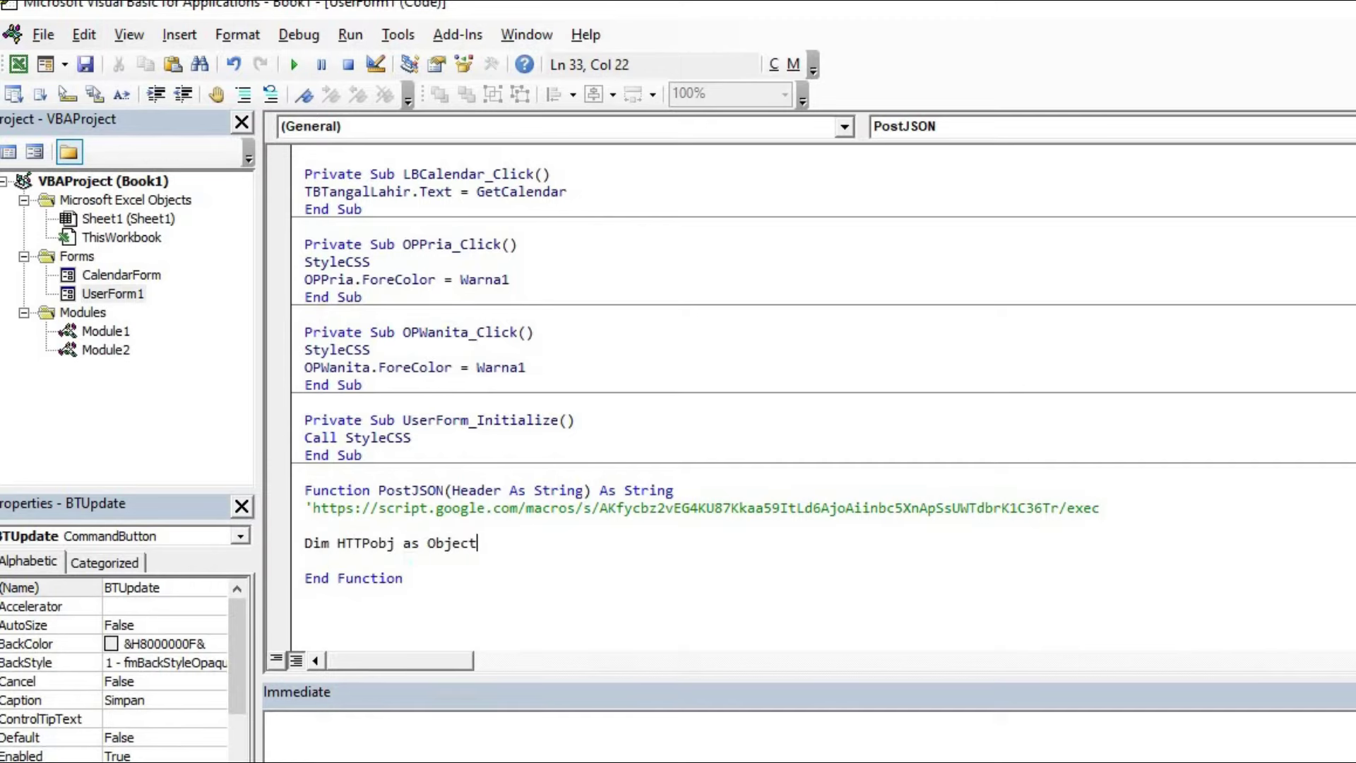
pyautogui.press('Return')
pyautogui.press('Return')
# Step: Add Set HTTPobj = CreateObject("WinHttp.WinHttpRequest.5.1") below the declaration
pyautogui.write('Set HTTPobj')
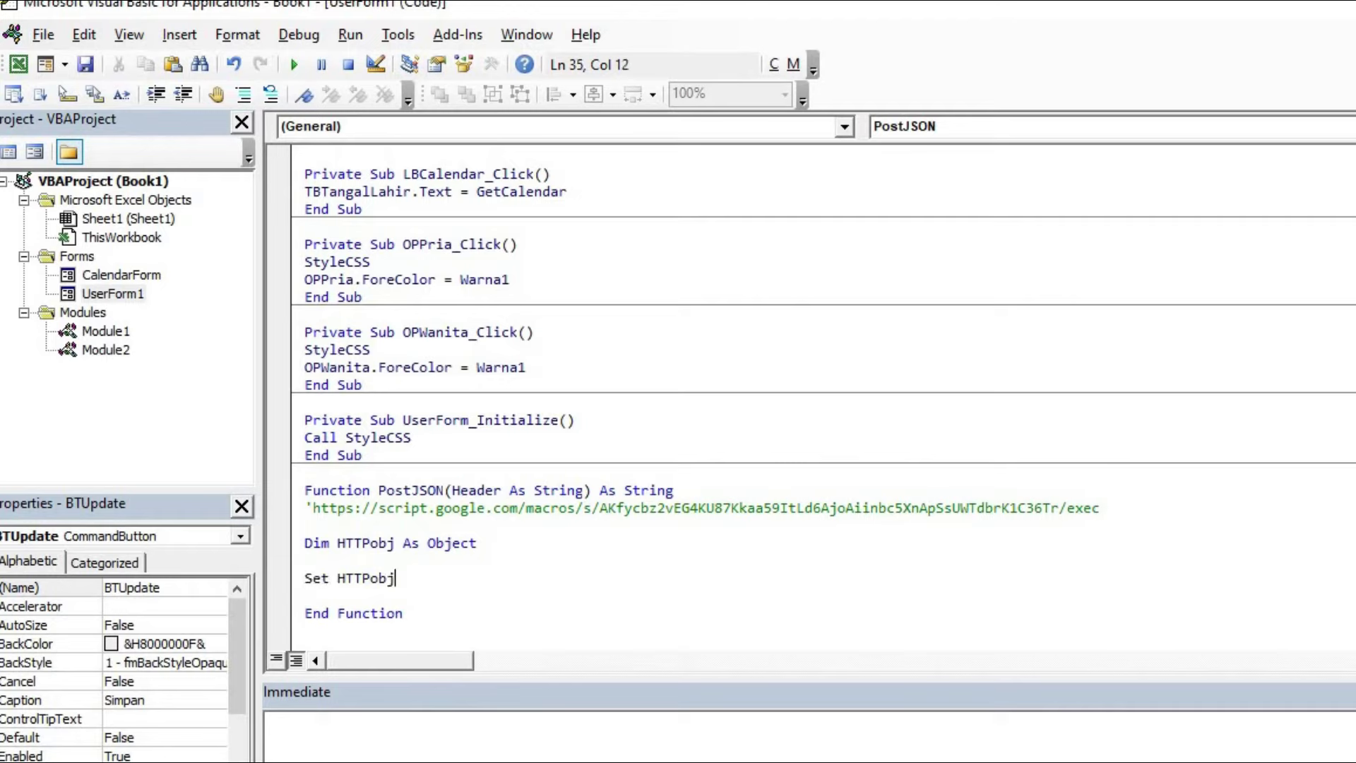
pyautogui.write('= CreateObject')
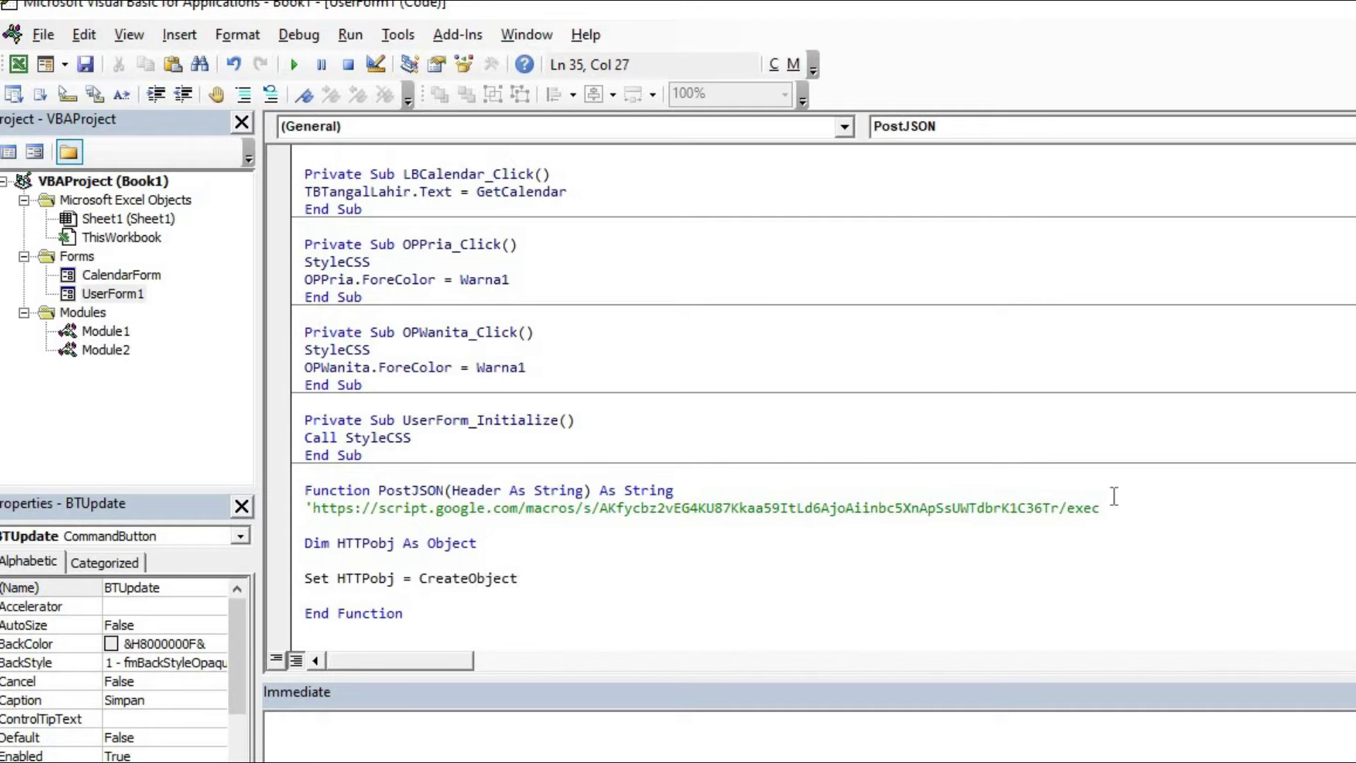
pyautogui.write('(')
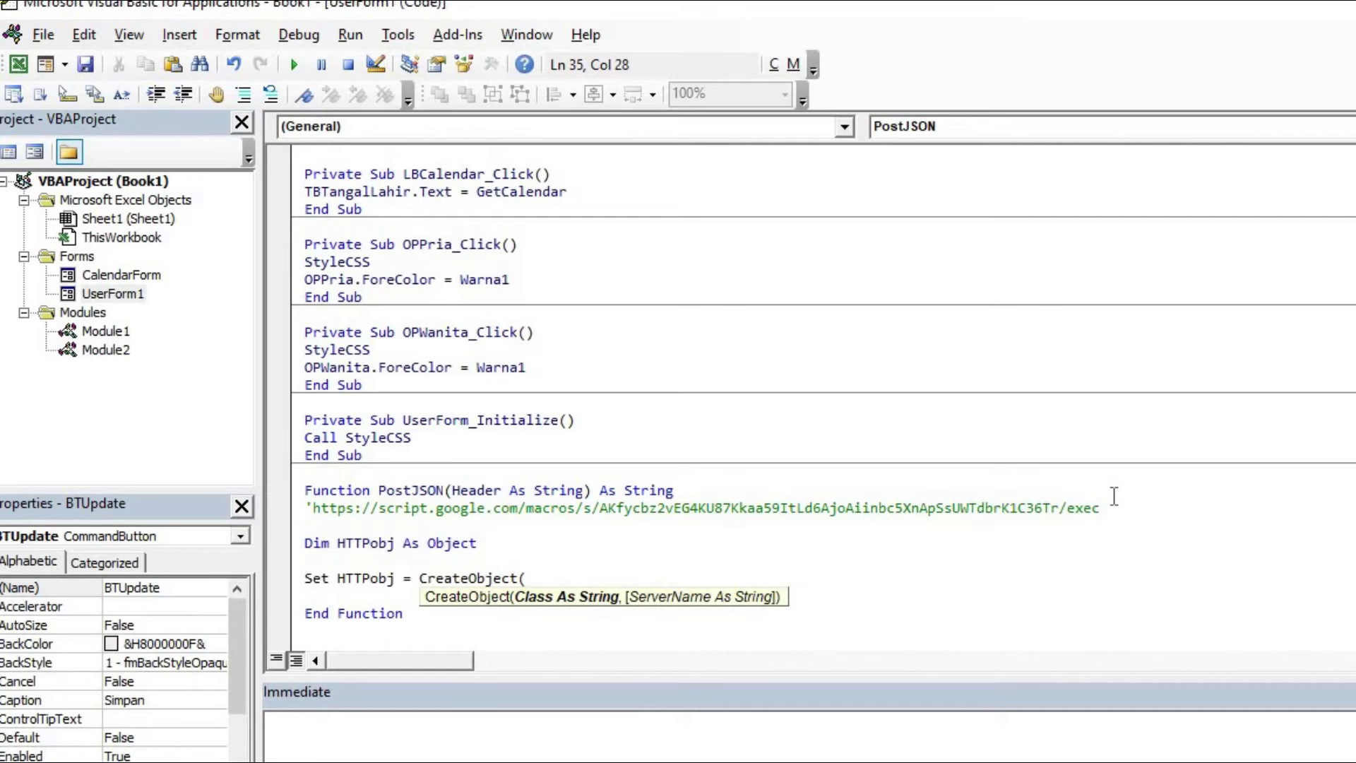
pyautogui.write('"WinHttp.WinHttpRe')
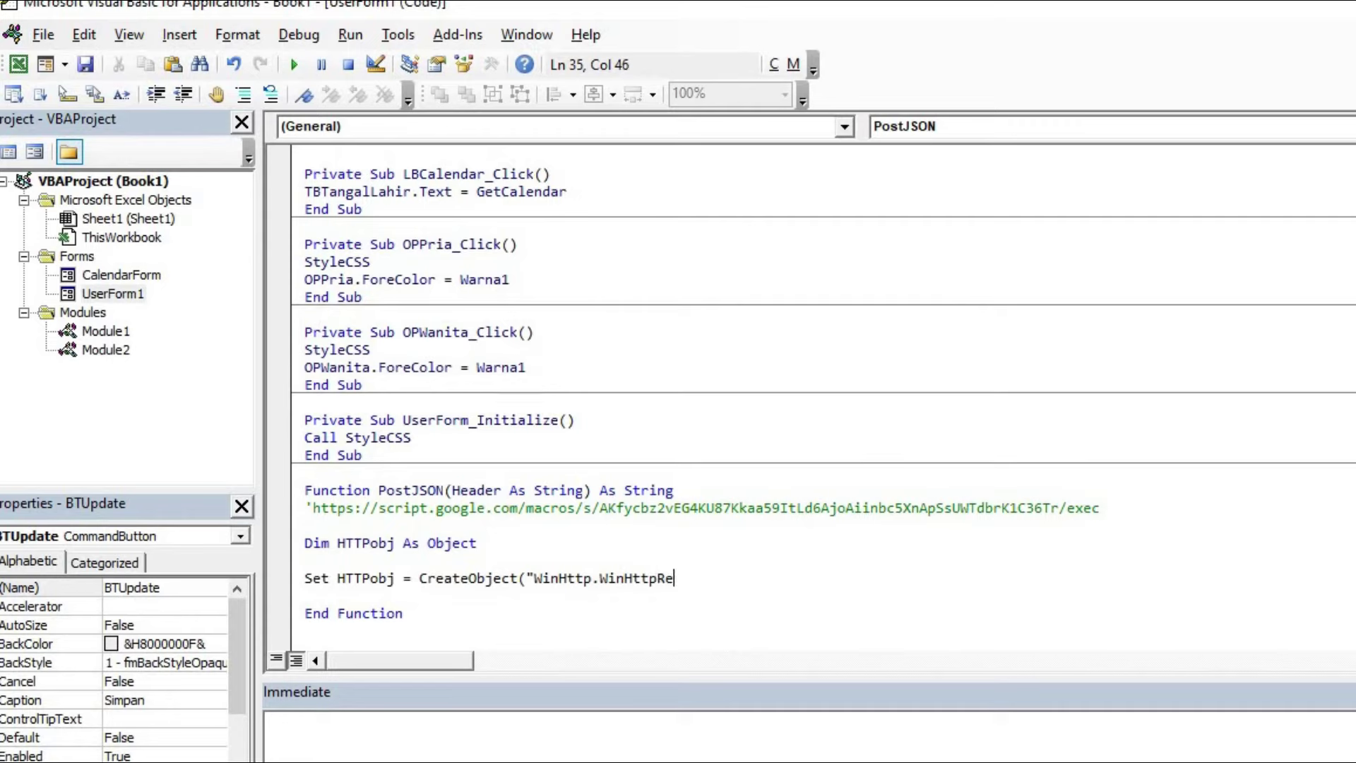
pyautogui.write('quest.5.1)')
pyautogui.press('Left')
pyautogui.write('"')
pyautogui.press('Right')
pyautogui.press('Return')
pyautogui.press('Return')
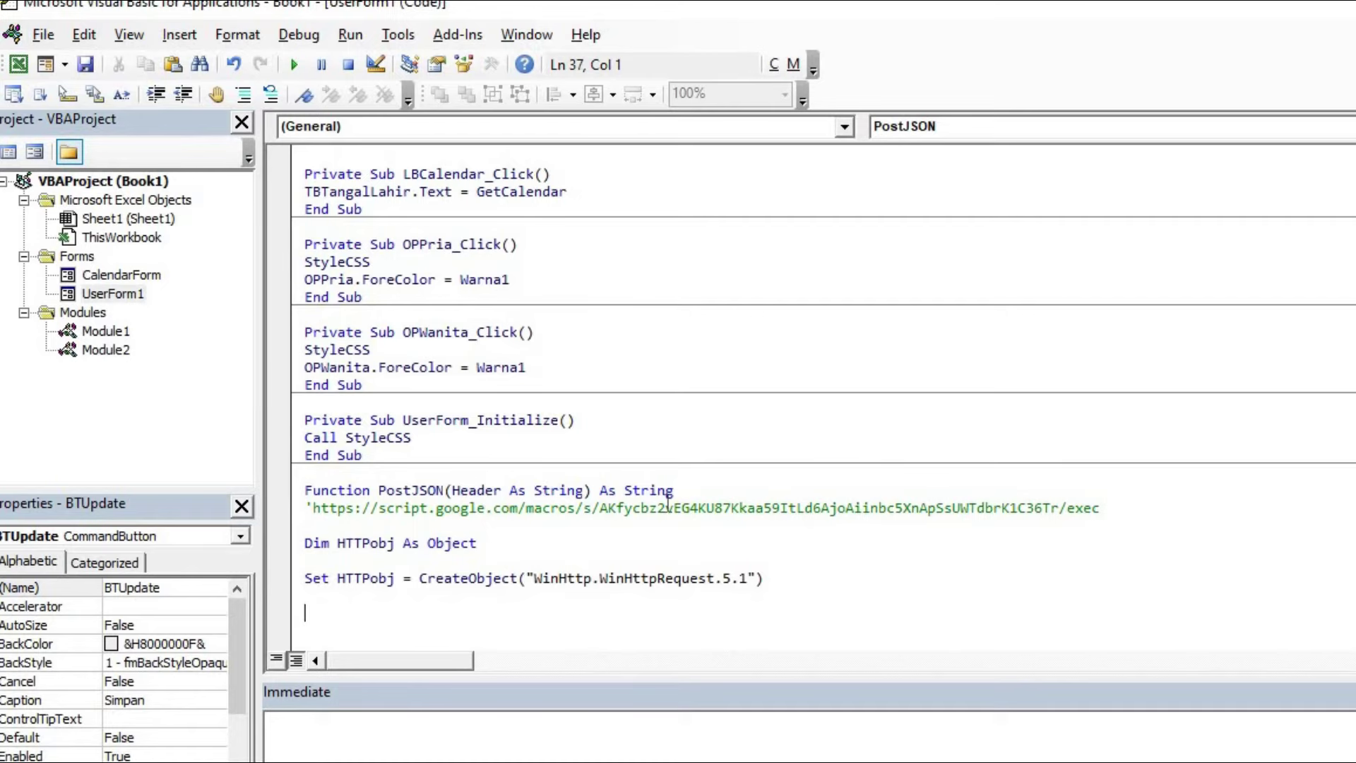
pyautogui.scroll(-1, 669, 500)
# Step: Declare Dim URL As String below the URL comment in PostJSON
pyautogui.write('htt')
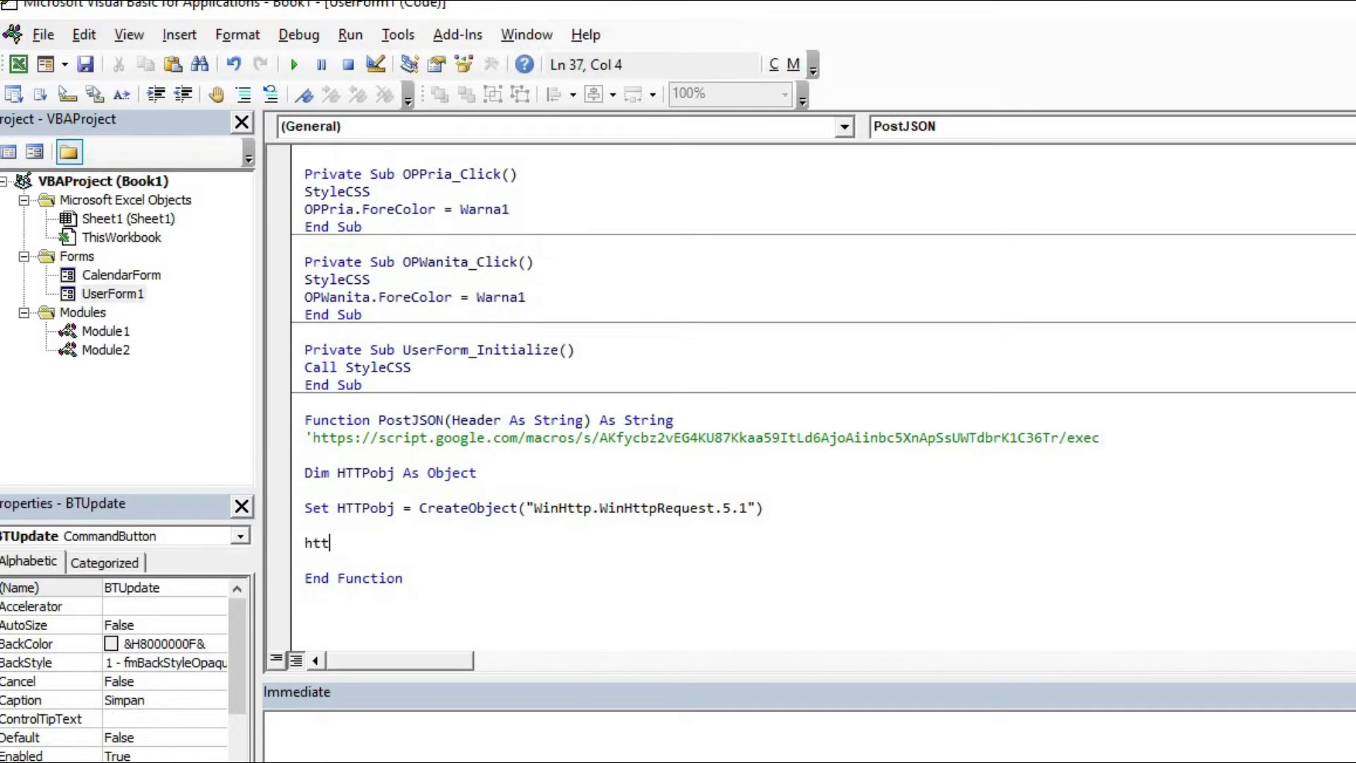
pyautogui.press('BackSpace')
pyautogui.press('BackSpace')
pyautogui.press('BackSpace')
pyautogui.click(420, 455)
pyautogui.write('Dim UR')
pyautogui.press('BackSpace')
pyautogui.write('RL as str')
pyautogui.press('Tab')
pyautogui.press('Down')
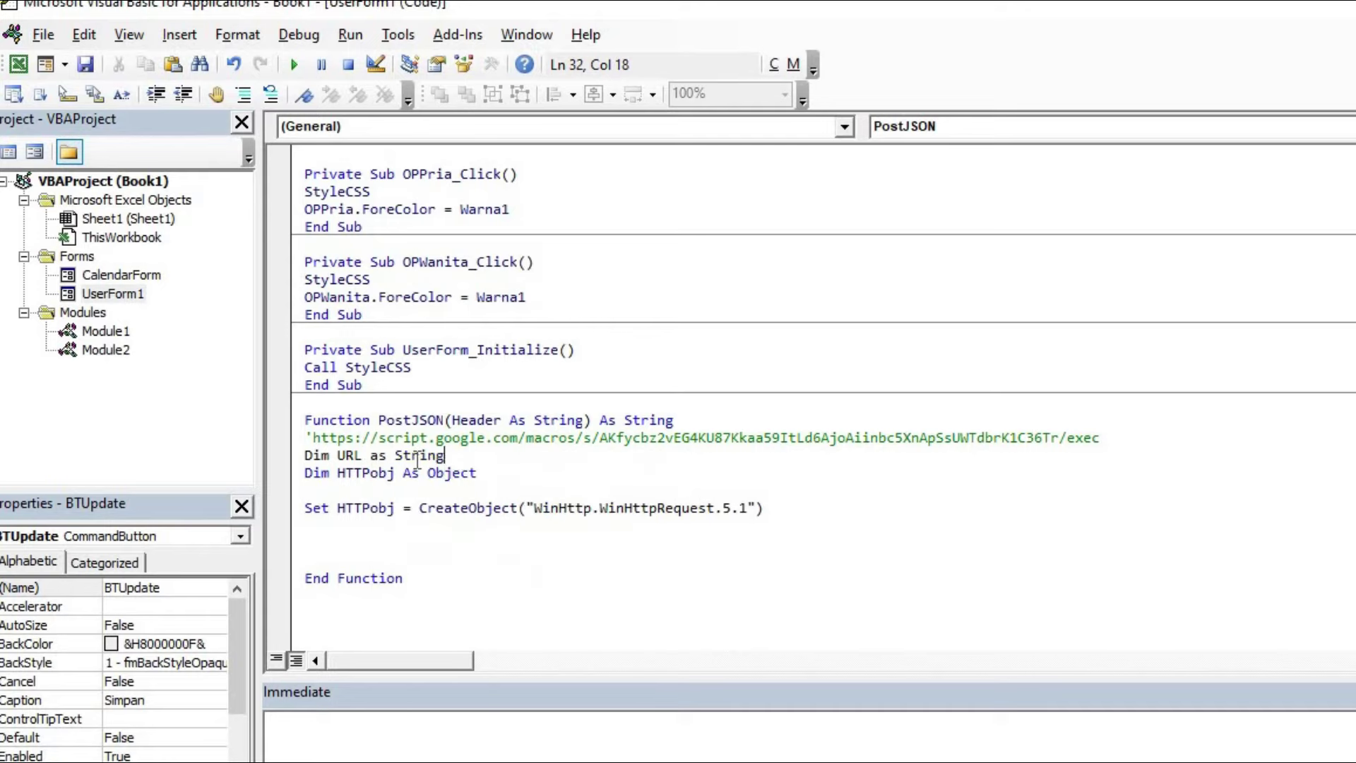
# Step: Assign URL = "..." using the web app URL copied from the comment
pyautogui.press('Down')
pyautogui.press('Return')
pyautogui.write('ur')
pyautogui.press('BackSpace')
pyautogui.write('rl')
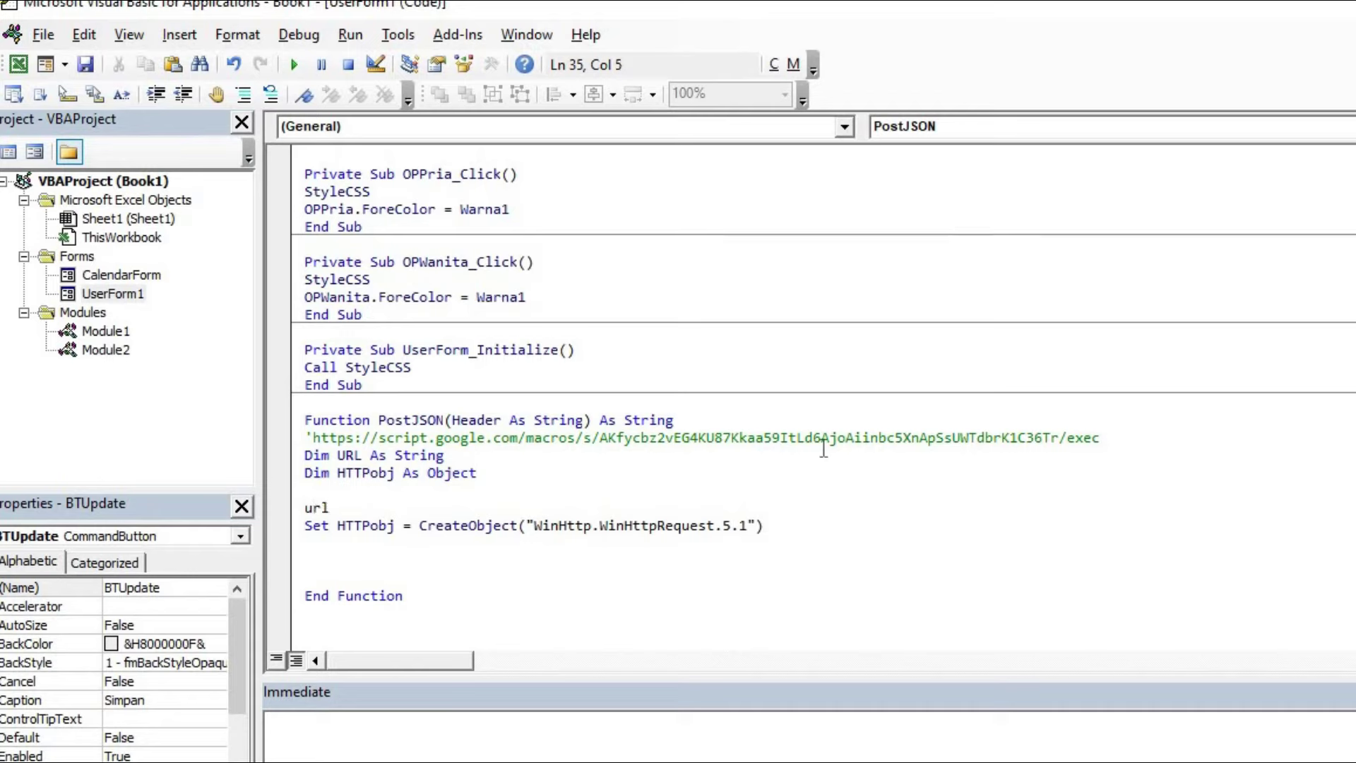
pyautogui.moveTo(1103, 438); pyautogui.dragTo(312, 434)
pyautogui.hotkey('ctrl', 'c')
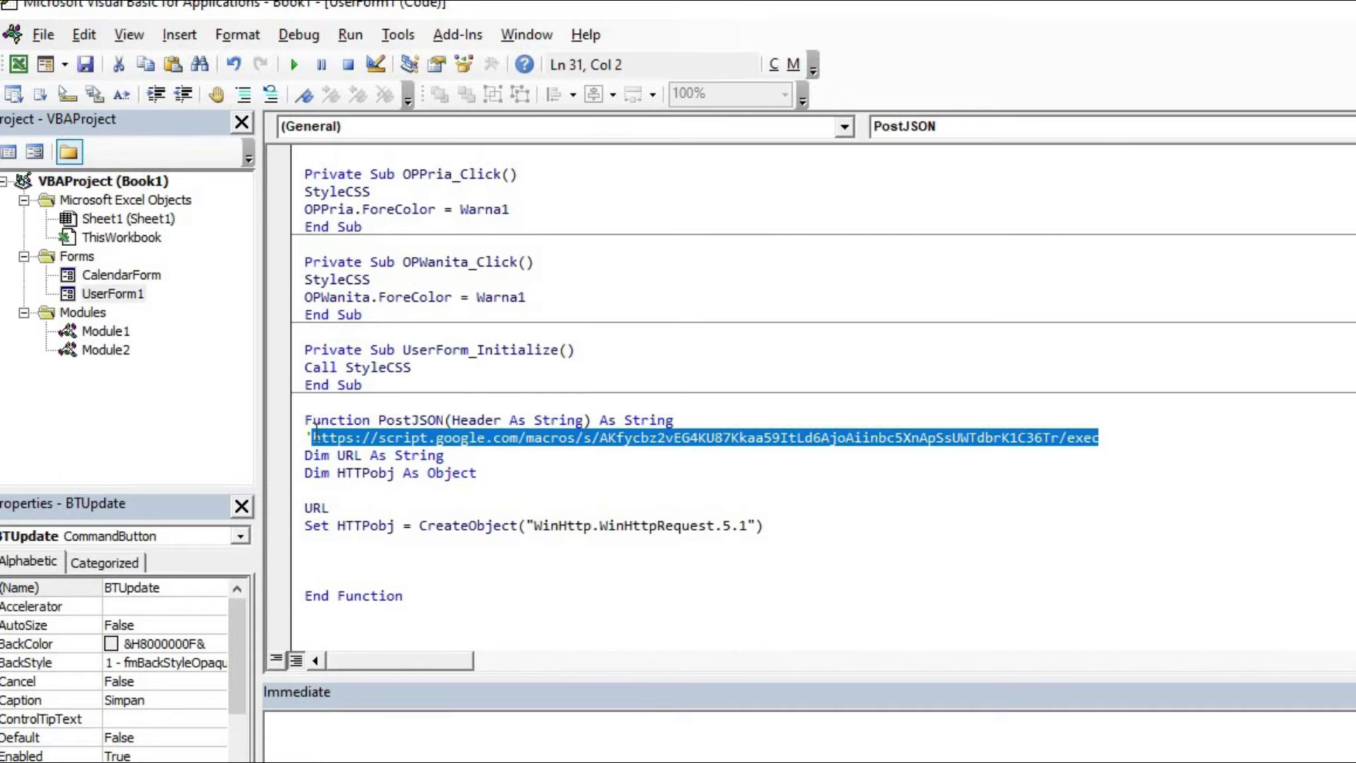
pyautogui.click(431, 508)
pyautogui.write('= ')
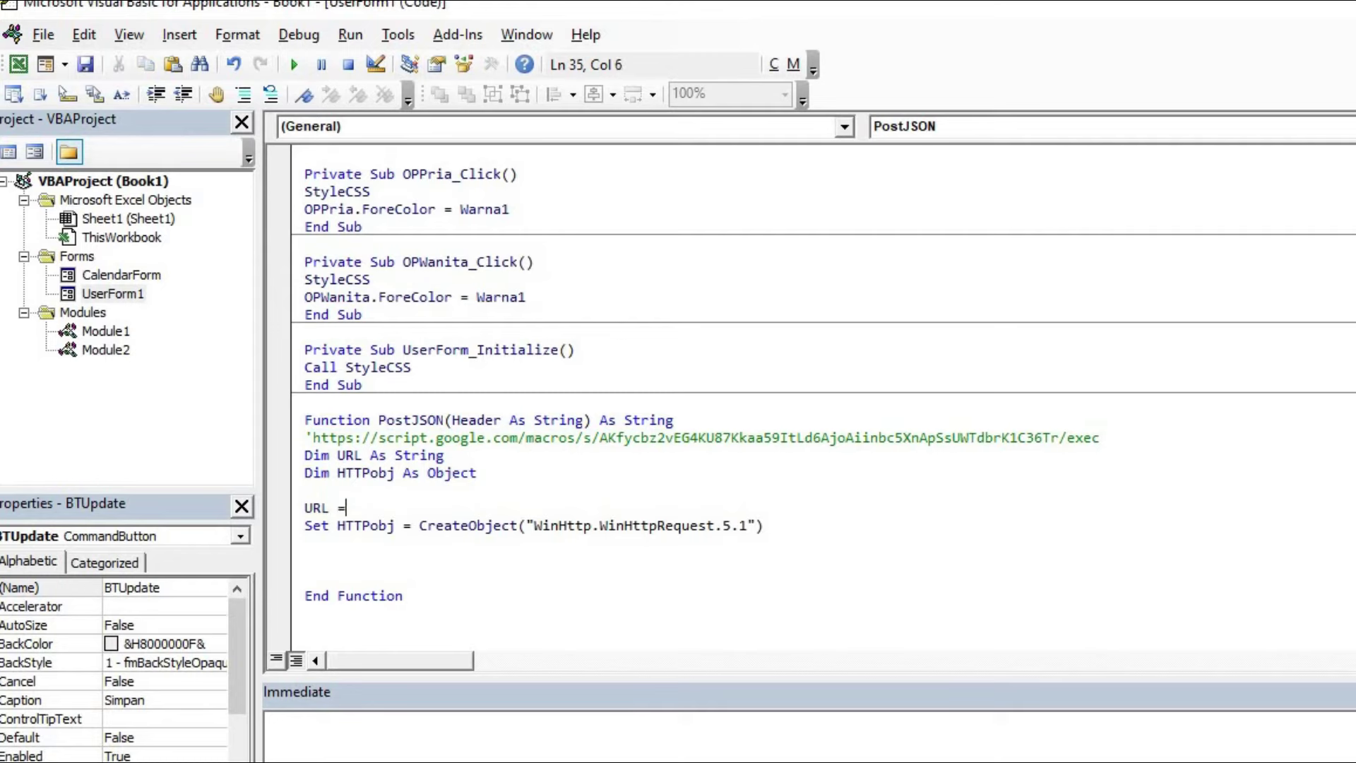
pyautogui.write('"')
pyautogui.hotkey('ctrl', 'v')
pyautogui.write('"')
pyautogui.press('Down')
pyautogui.press('Down')
pyautogui.press('Down')
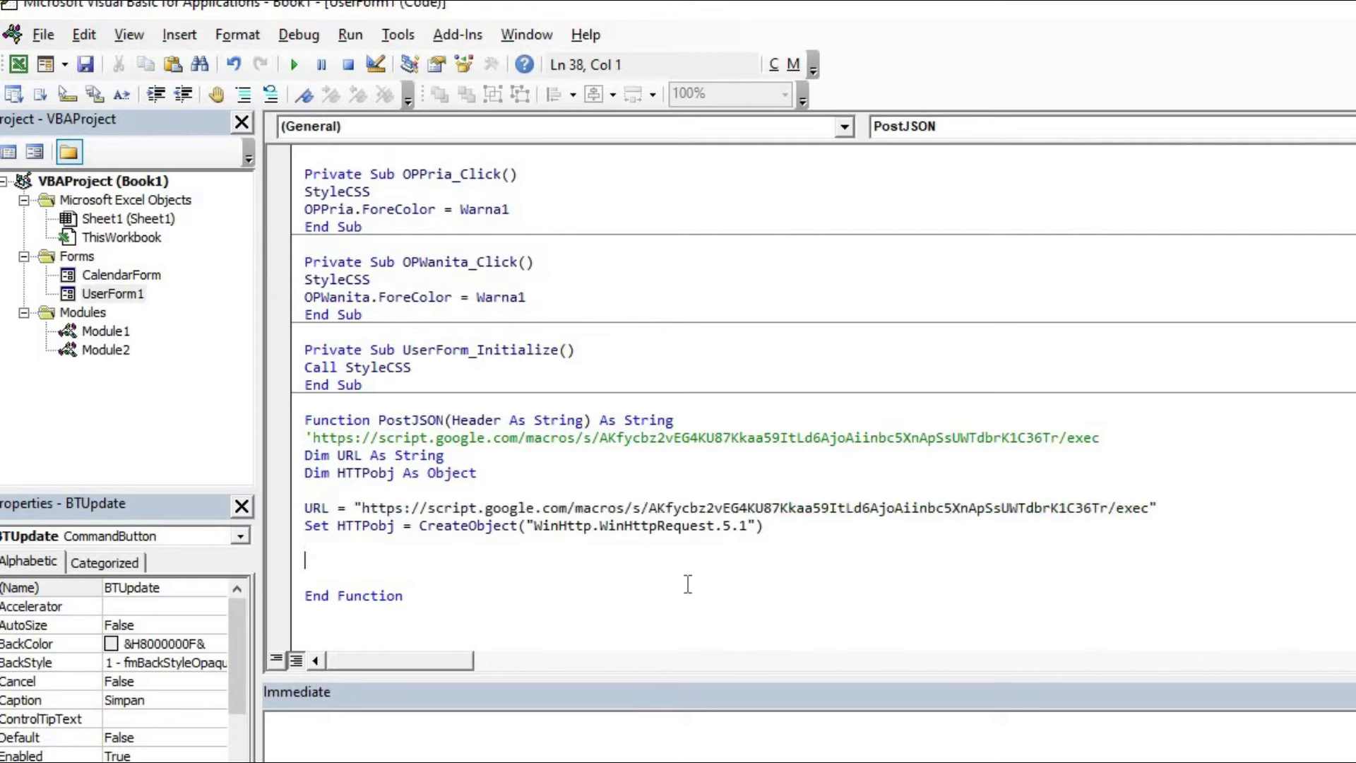
# Step: Add HTTPobj.Open "POST", URL, False plus User-Agent and Content-type setRequestHeader lines
pyautogui.write('HTTPobj.open "POST" , URL')
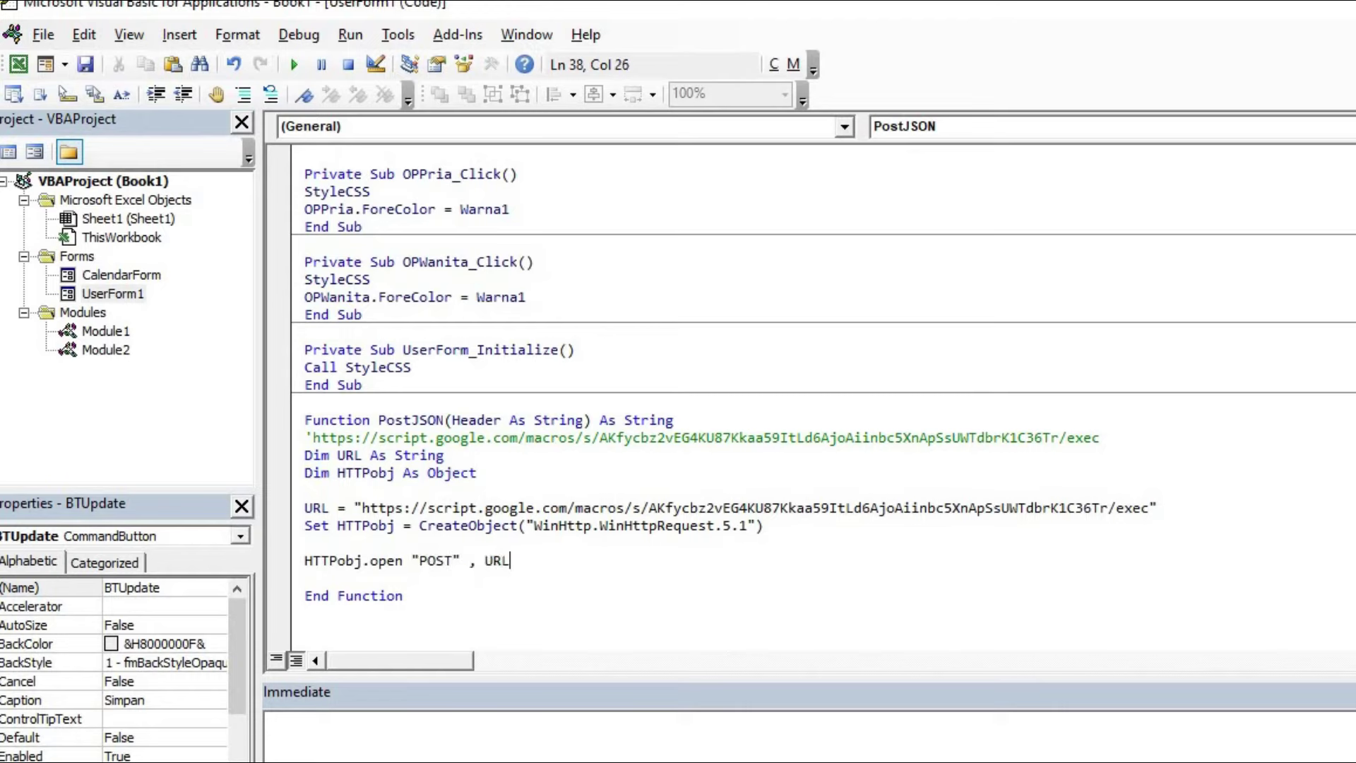
pyautogui.write(', FAlse')
pyautogui.press('Return')
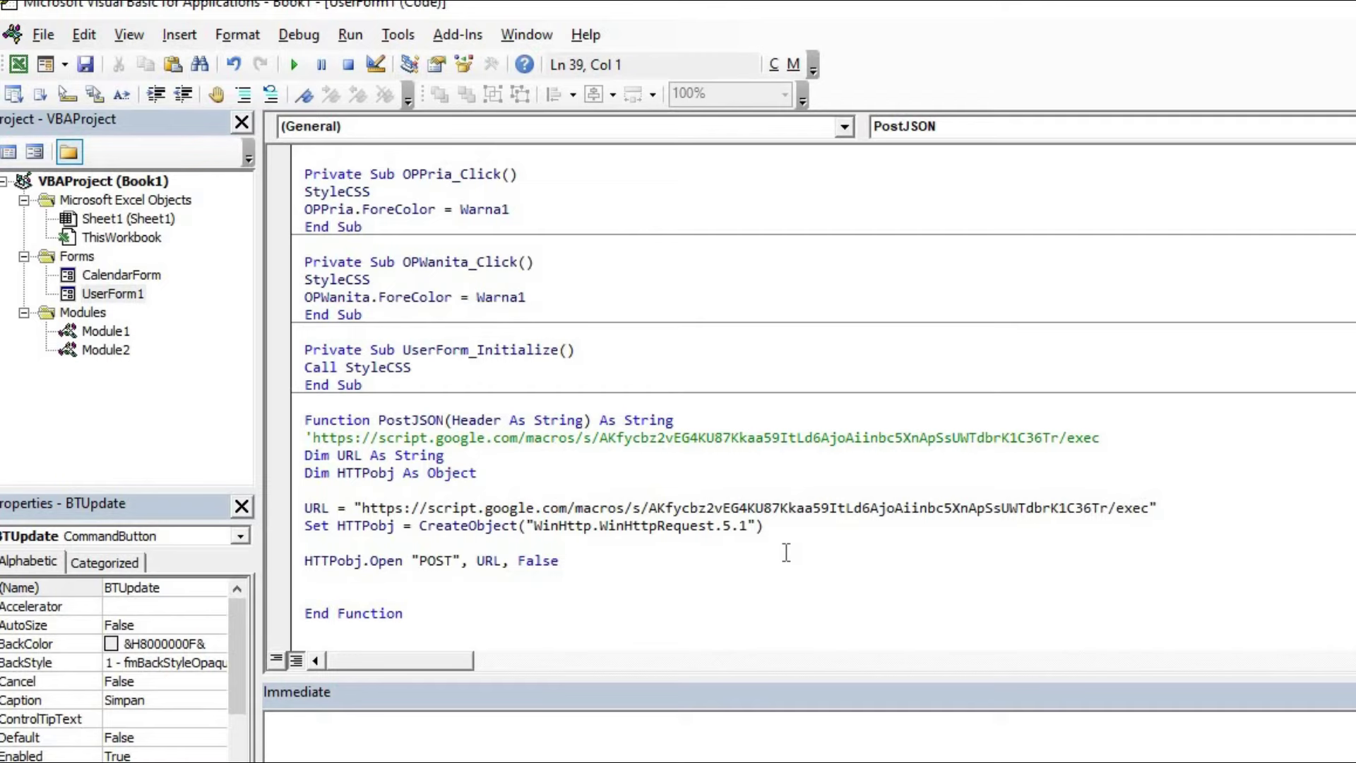
pyautogui.write('HTTPobj.setRequestHeader "User-Agent", "Mozilla/4.0 (compatible; MSIE 6.0; Windows NT 5.0)" HTTPobj.setRequestHeader "Content-type", "application/x-www-form-urlencoded"')
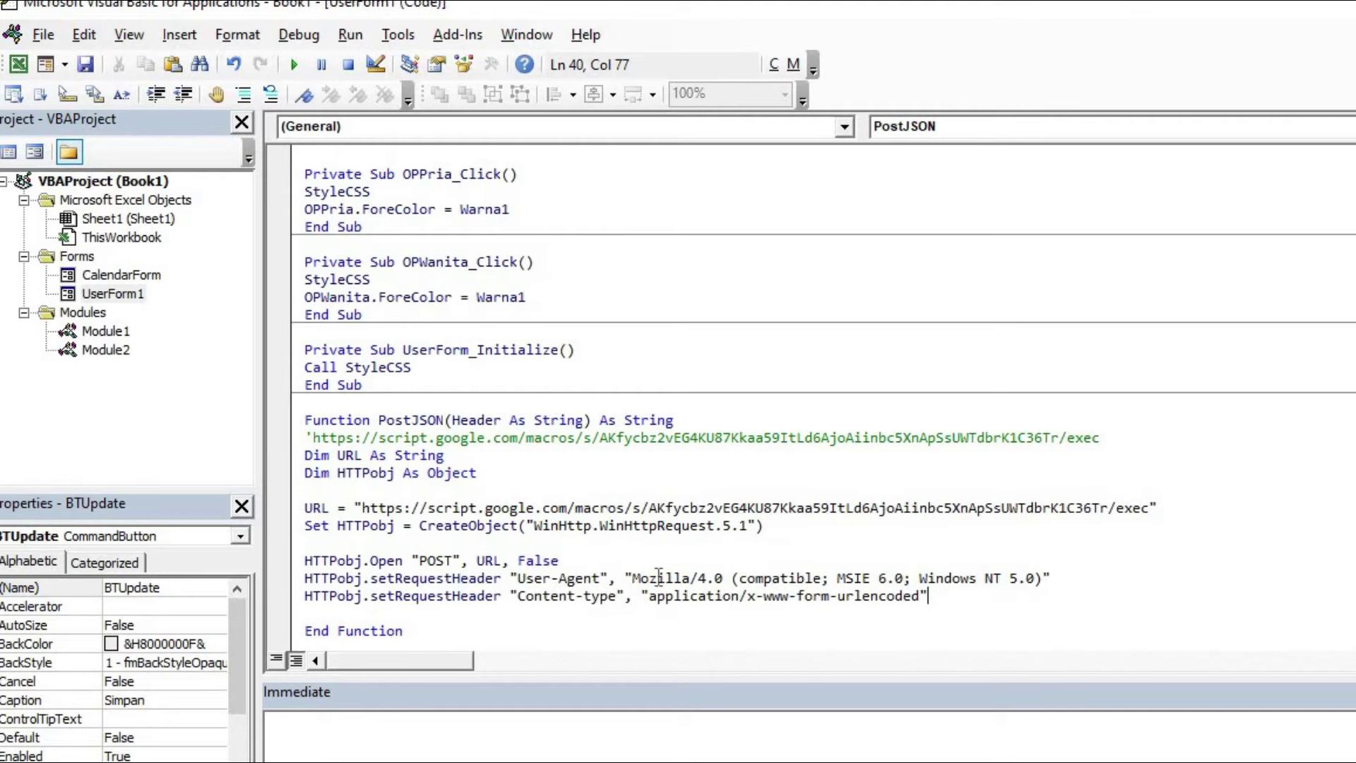
pyautogui.moveTo(656, 578); pyautogui.dragTo(698, 578)
pyautogui.moveTo(535, 595); pyautogui.dragTo(569, 595)
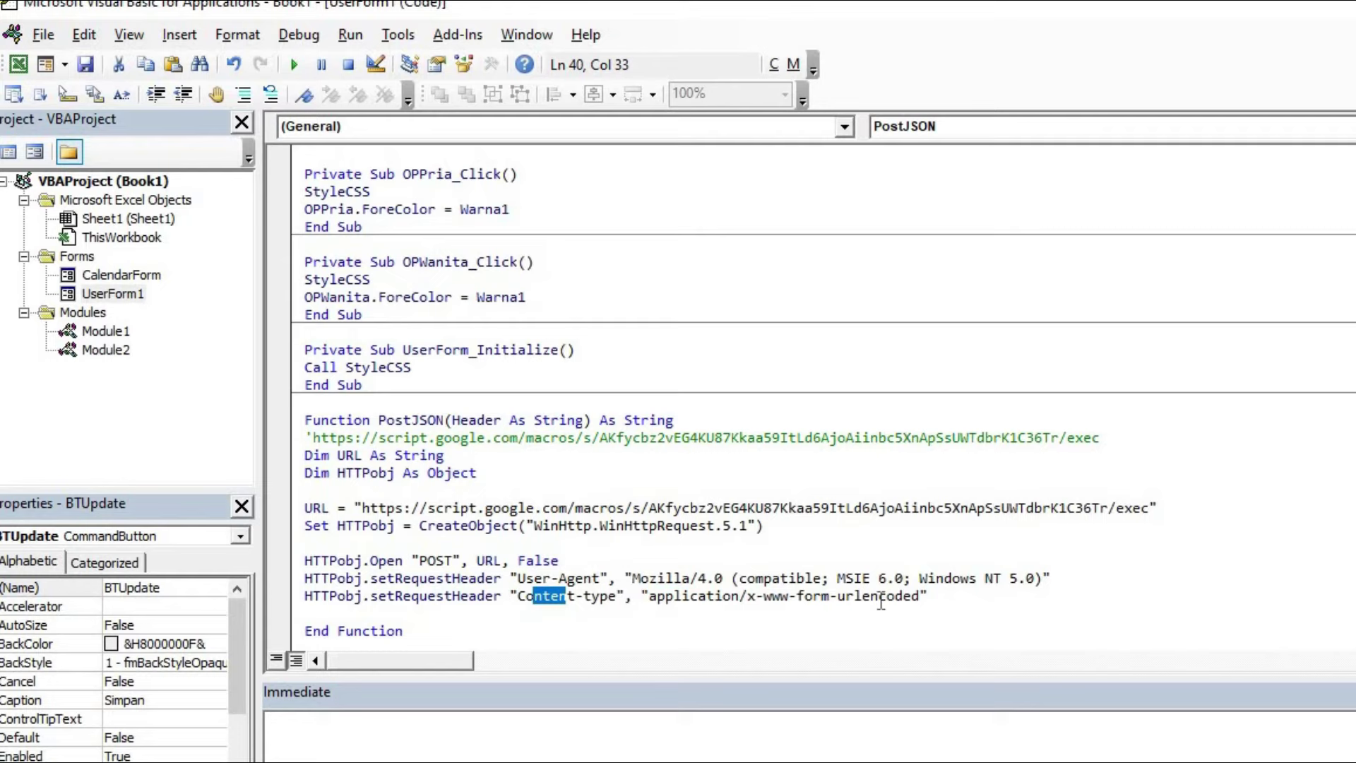
pyautogui.click(957, 602)
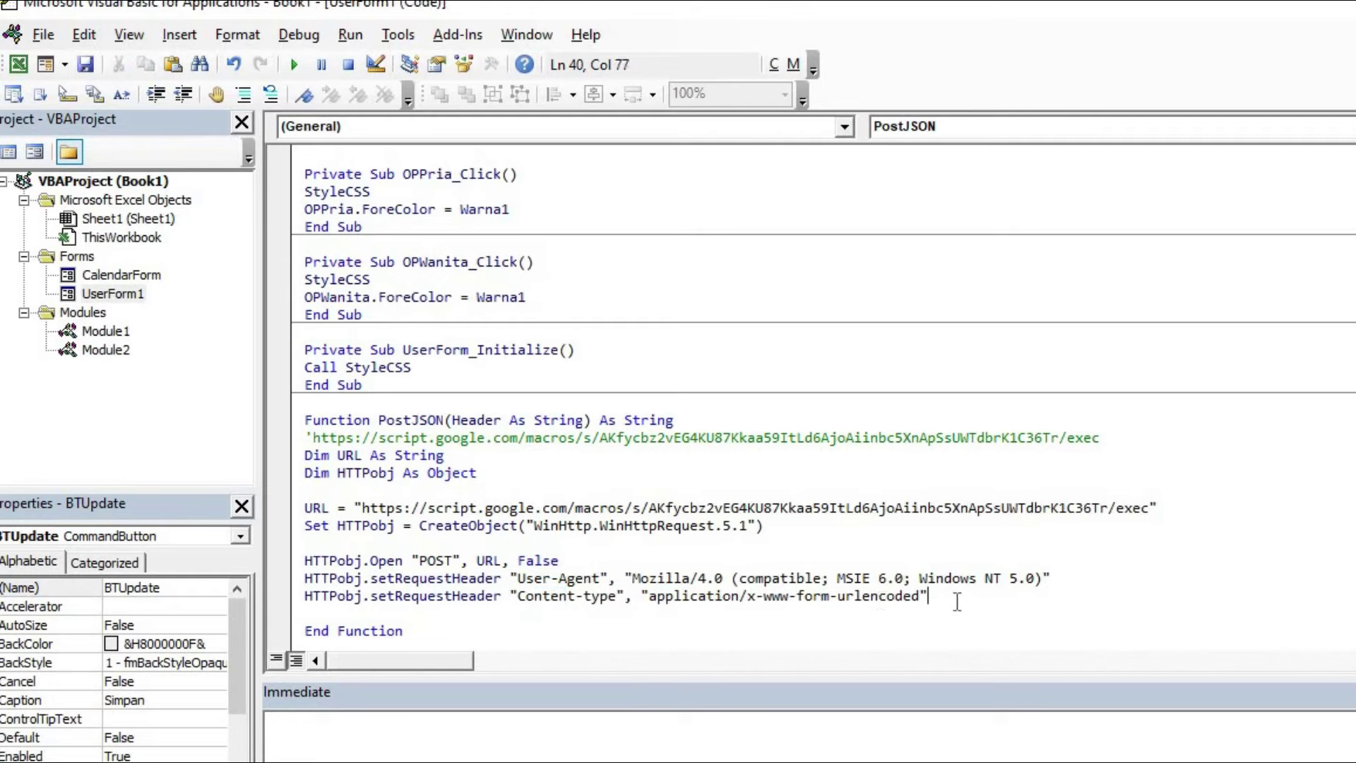
pyautogui.press('Return')
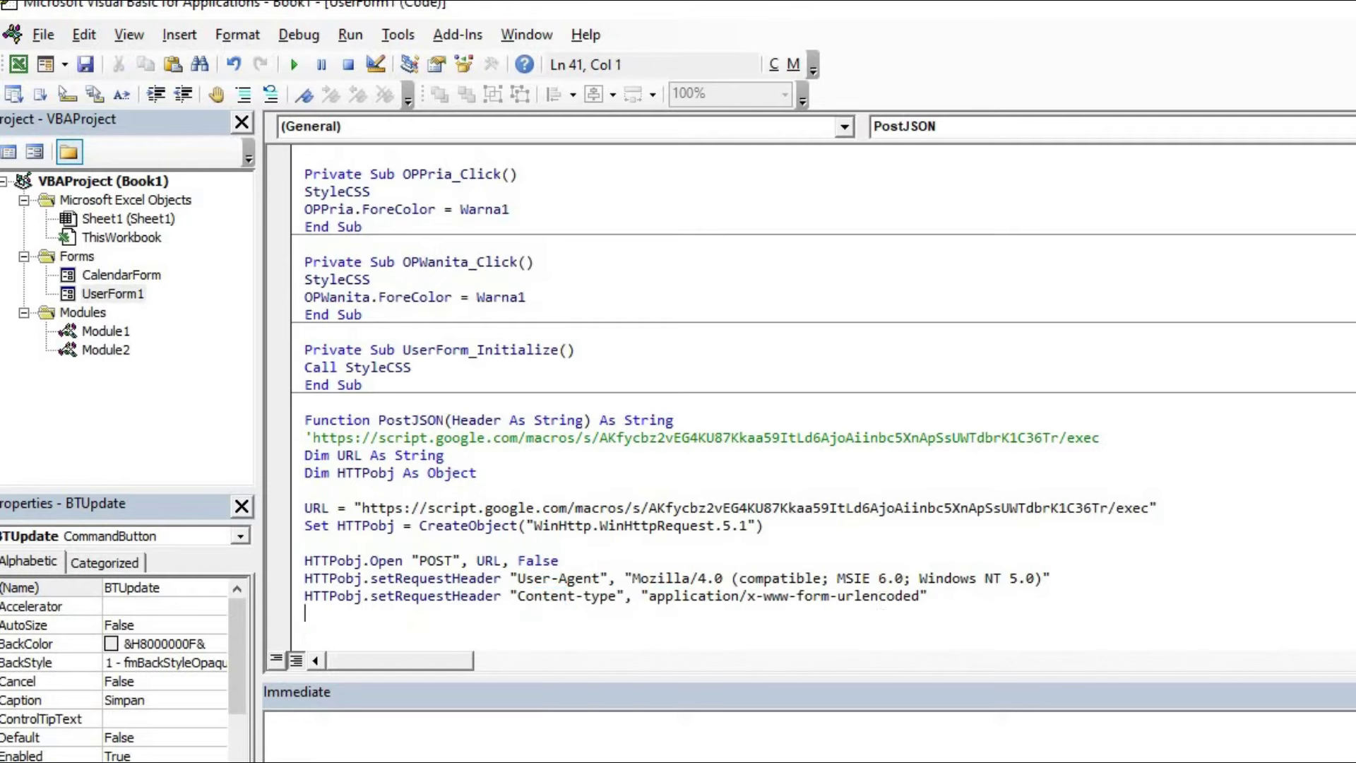
# Step: Add HTTPobj.send (Header) below the request header lines
pyautogui.write('HTTPobj.send (Header')
pyautogui.click(477, 613)
pyautogui.click(305, 631)
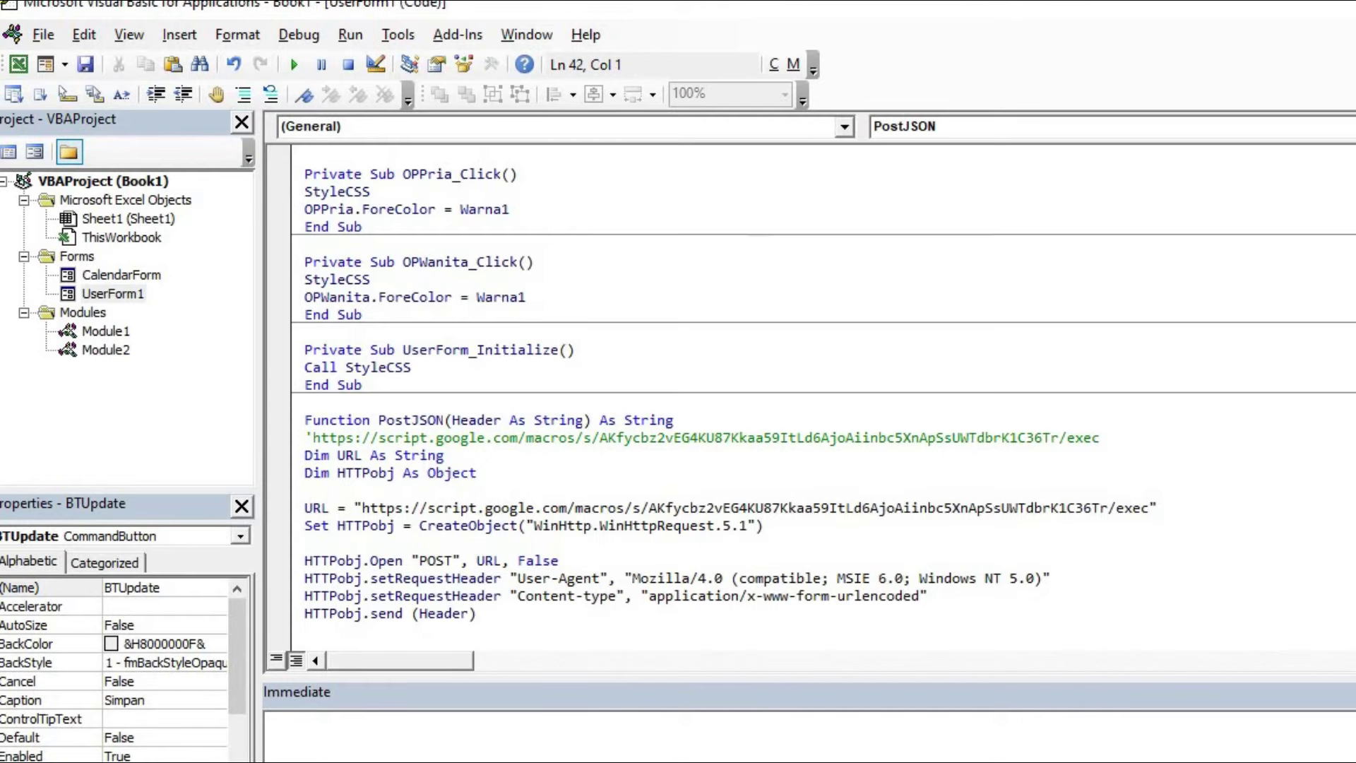
pyautogui.scroll(-2, 977, 470)
# Step: Add Debug.Print HTTPobj.Responsetext, correcting the Respontext misspelling
pyautogui.press('Return')
pyautogui.write('debug.p ')
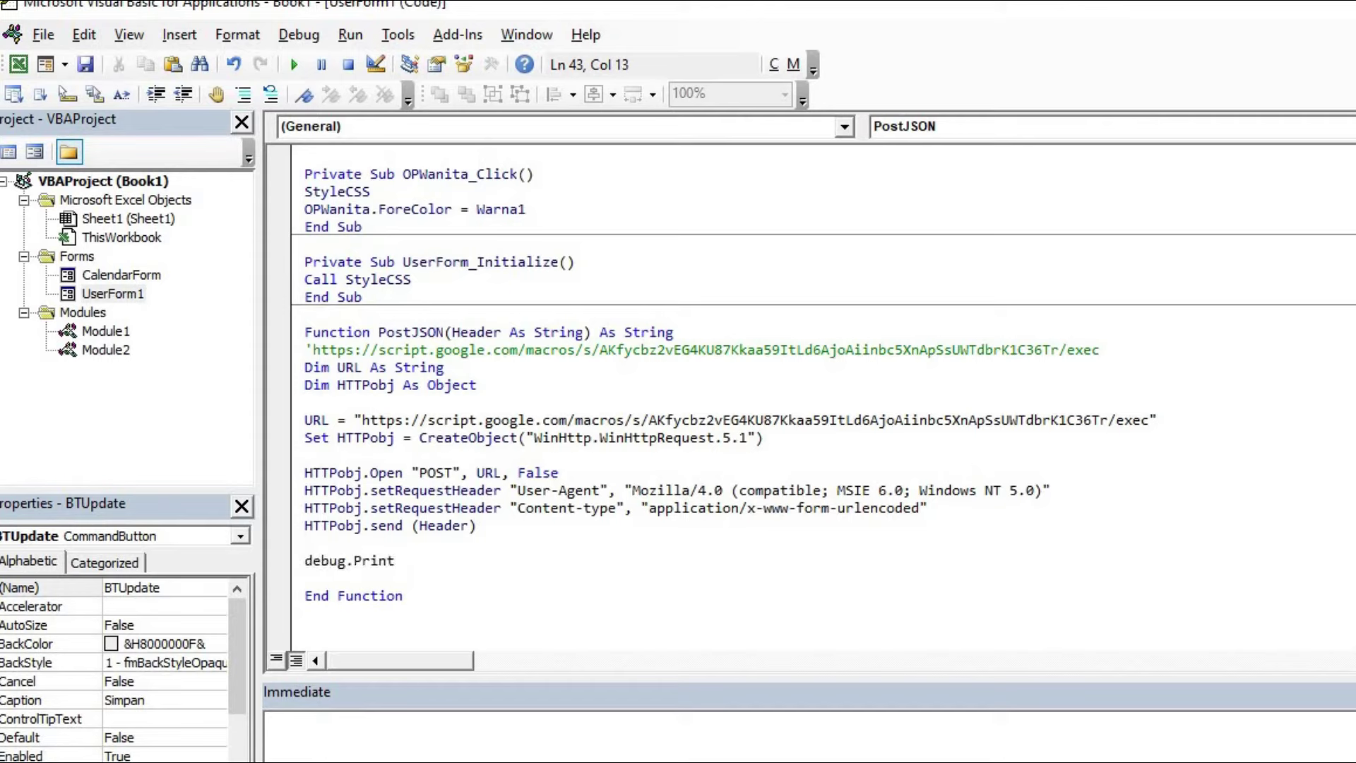
pyautogui.write('HTTPobj.Respontext')
pyautogui.press('Return')
pyautogui.press('Left')
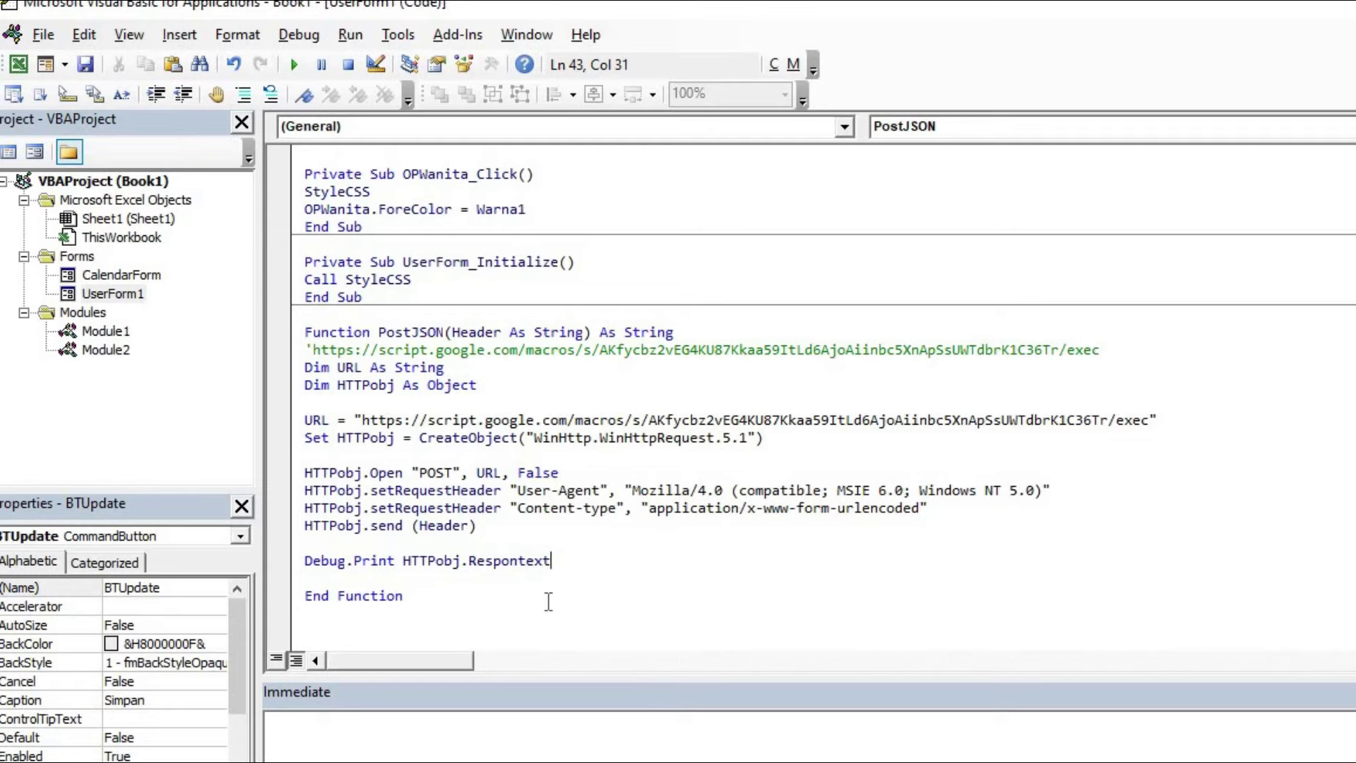
pyautogui.click(518, 560)
pyautogui.write('se')
pyautogui.click(555, 598)
pyautogui.click(583, 562)
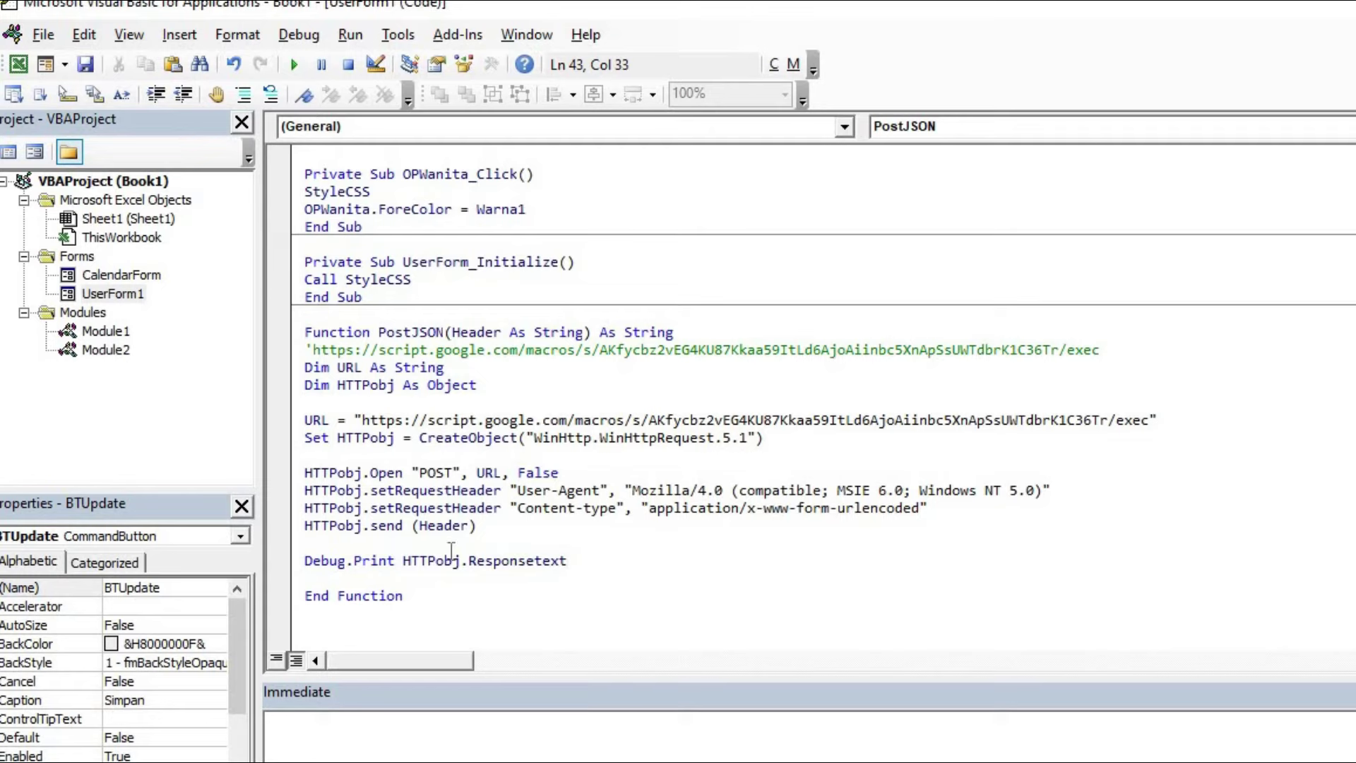
# Step: Bring up UserForm1's design and the Simpan button's click handler code
pyautogui.click(579, 490)
pyautogui.scroll(2, 495, 424)
pyautogui.scroll(2, 452, 381)
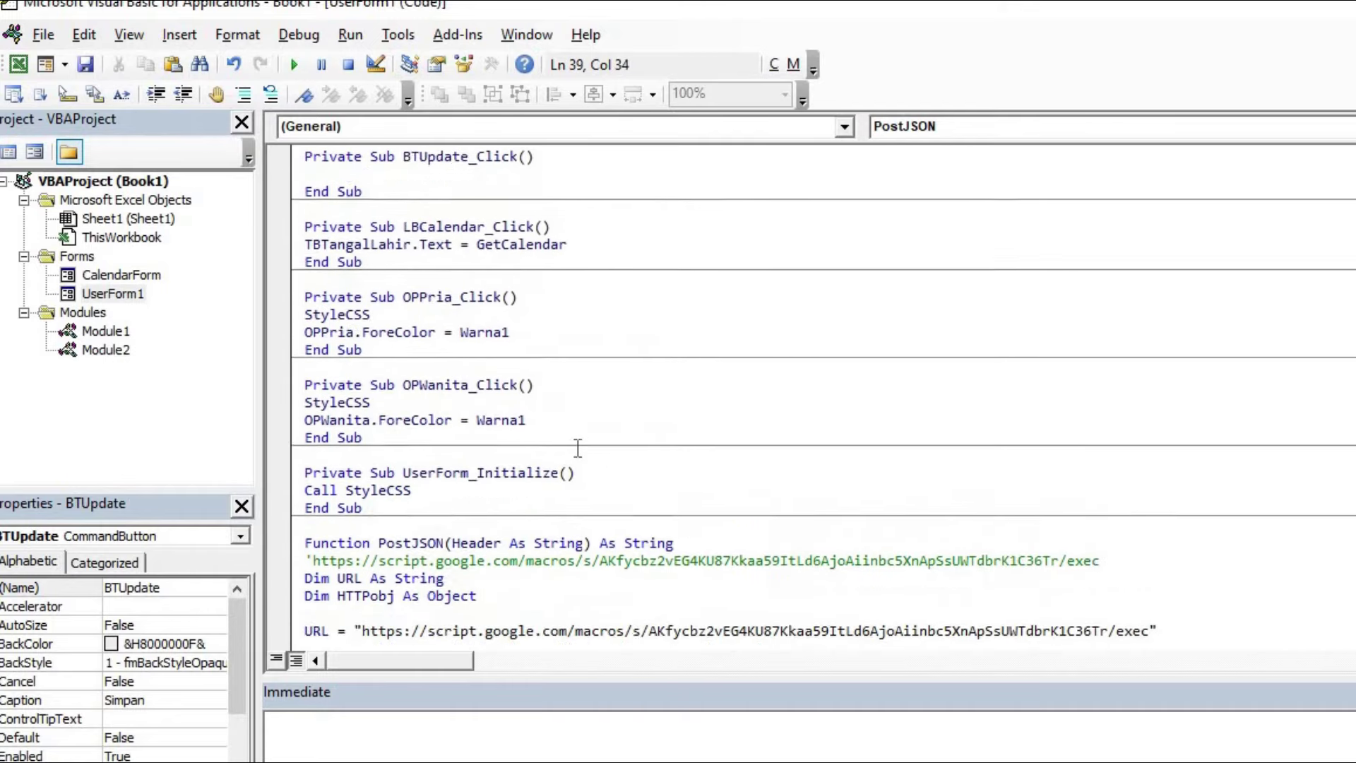
pyautogui.scroll(3, 405, 336)
pyautogui.click(405, 296)
pyautogui.rightClick(127, 294)
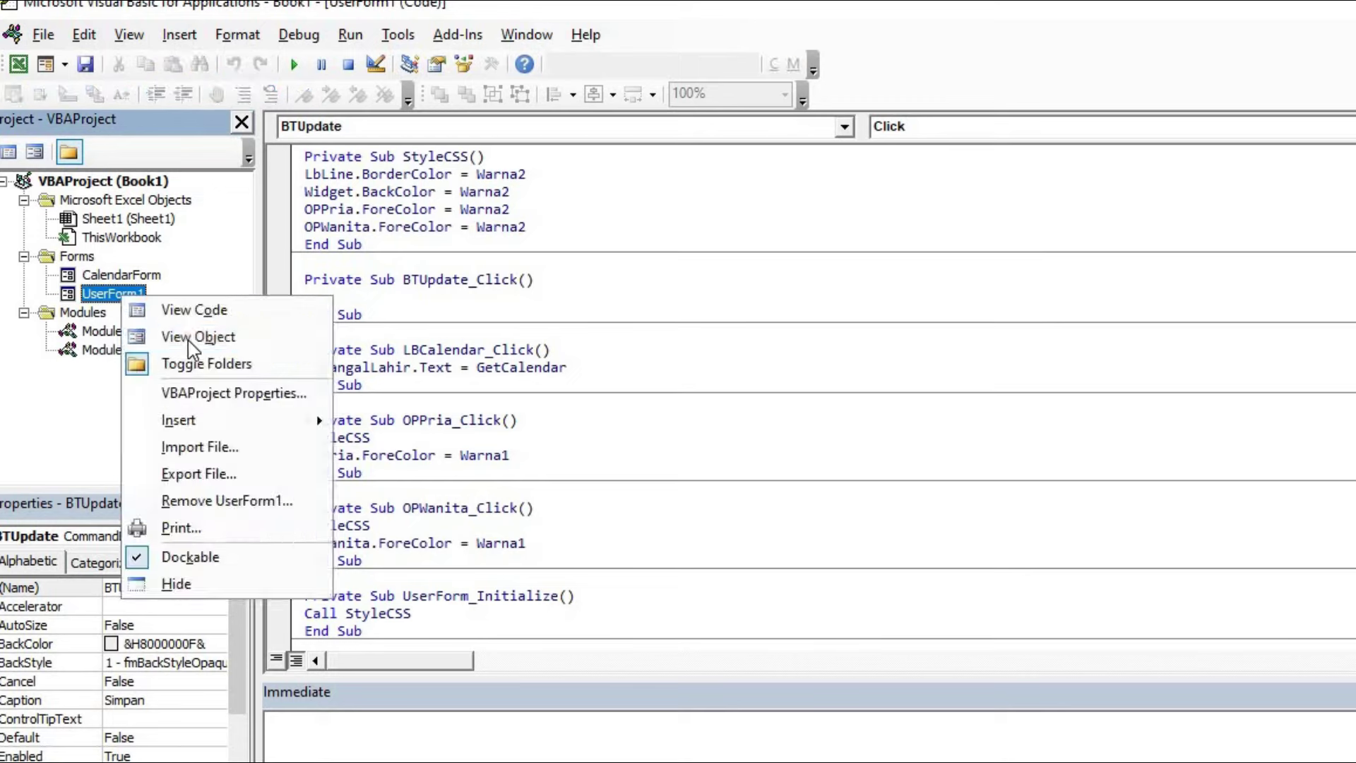
pyautogui.click(188, 338)
pyautogui.doubleClick(852, 558)
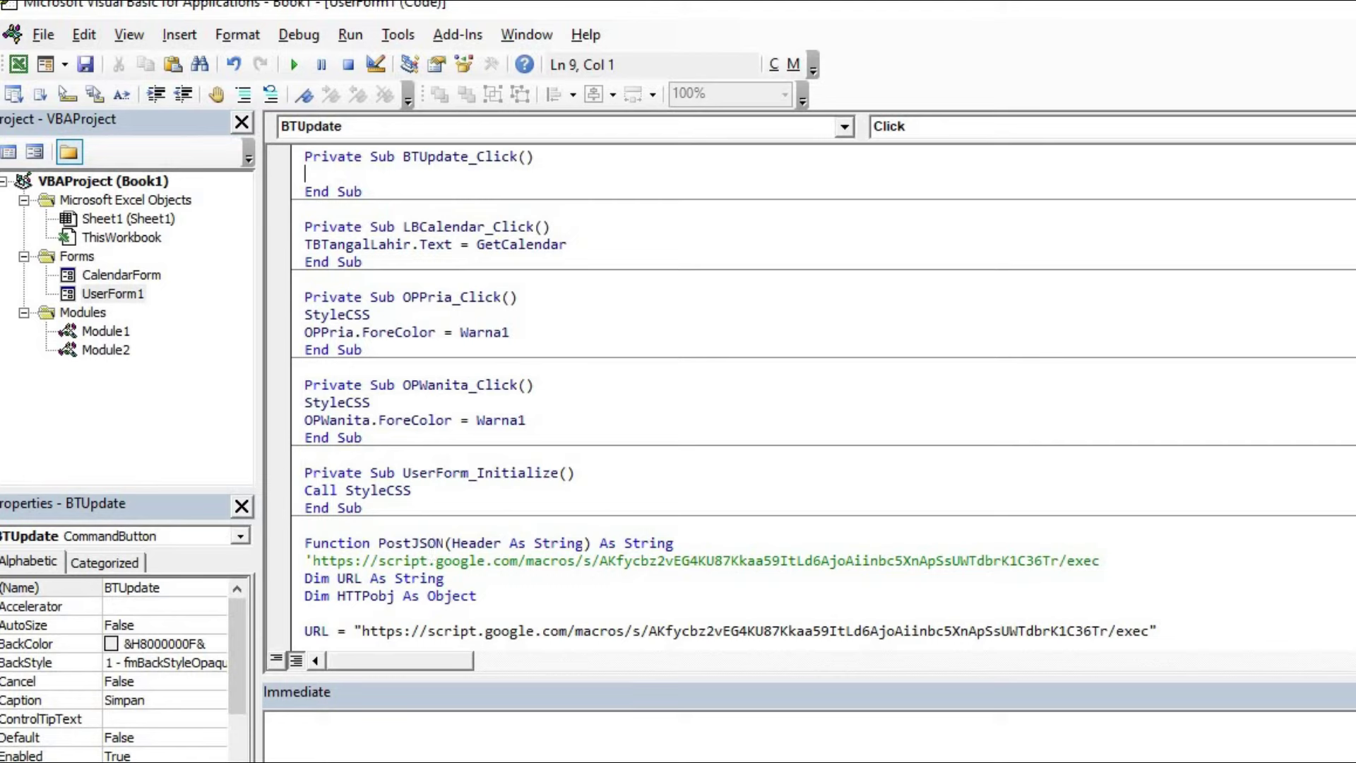
# Step: Declare Dim Status As String and add Status = PostJSON(Header)
pyautogui.write('Dim Status as St')
pyautogui.press('Tab')
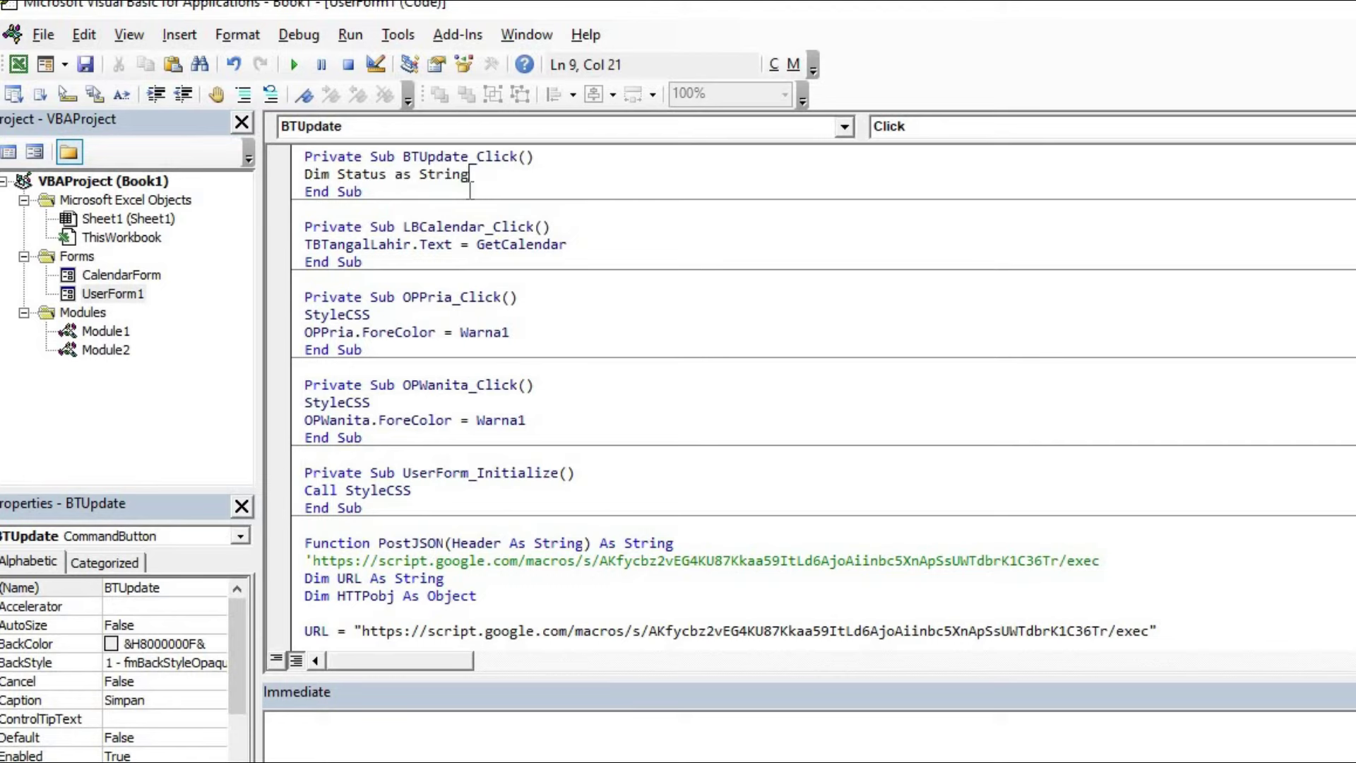
pyautogui.press('Return')
pyautogui.press('Return')
pyautogui.press('Return')
pyautogui.write('Stat')
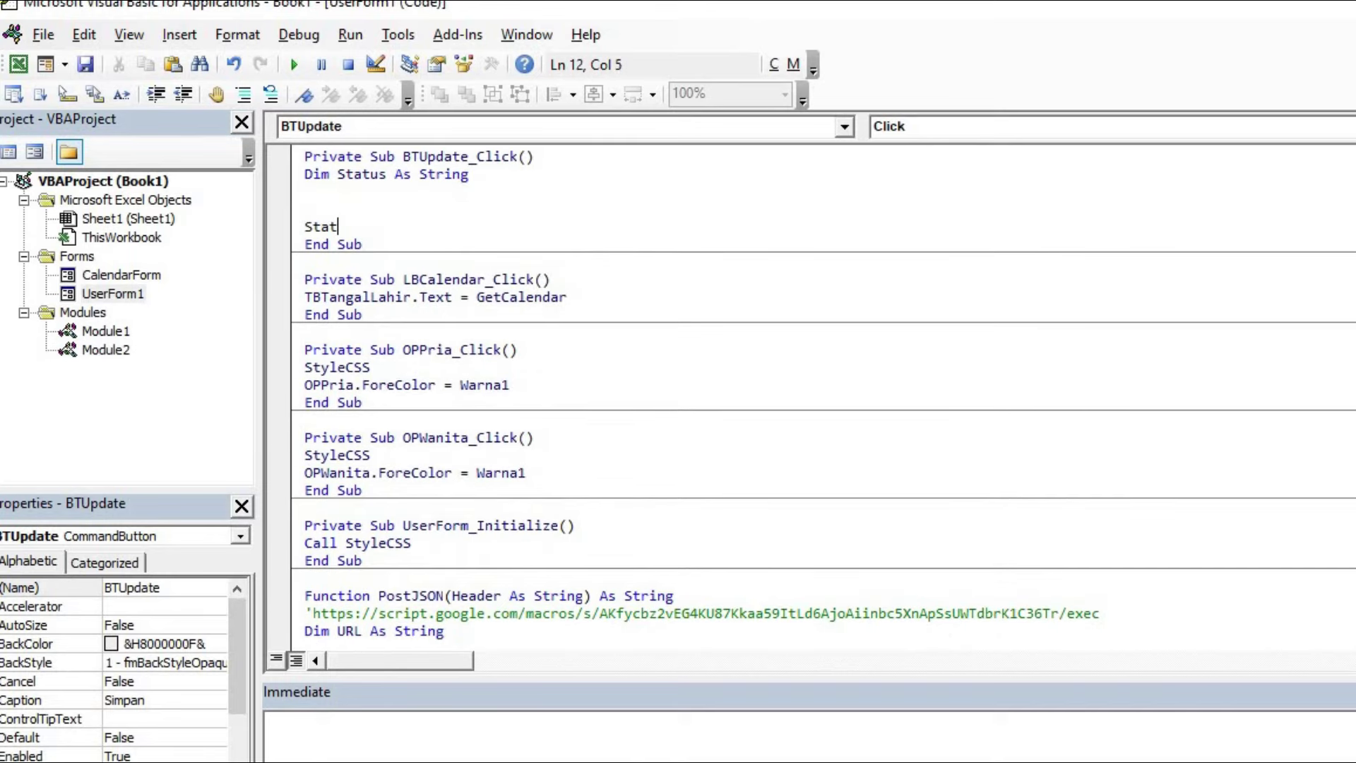
pyautogui.write('u')
pyautogui.press('BackSpace')
pyautogui.press('BackSpace')
pyautogui.write('us = pso')
pyautogui.hotkey('ctrl', 'space')
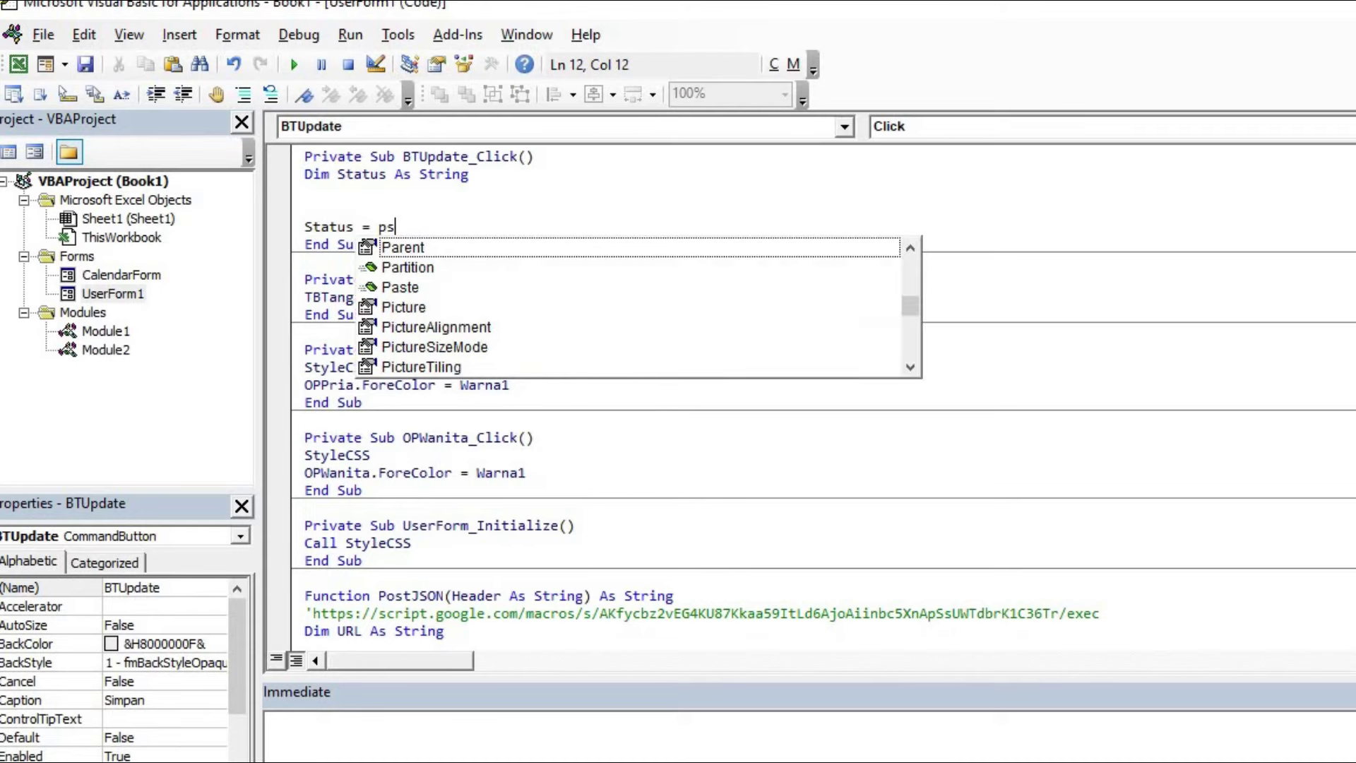
pyautogui.press('BackSpace')
pyautogui.write('os')
pyautogui.press('Tab')
pyautogui.write('(')
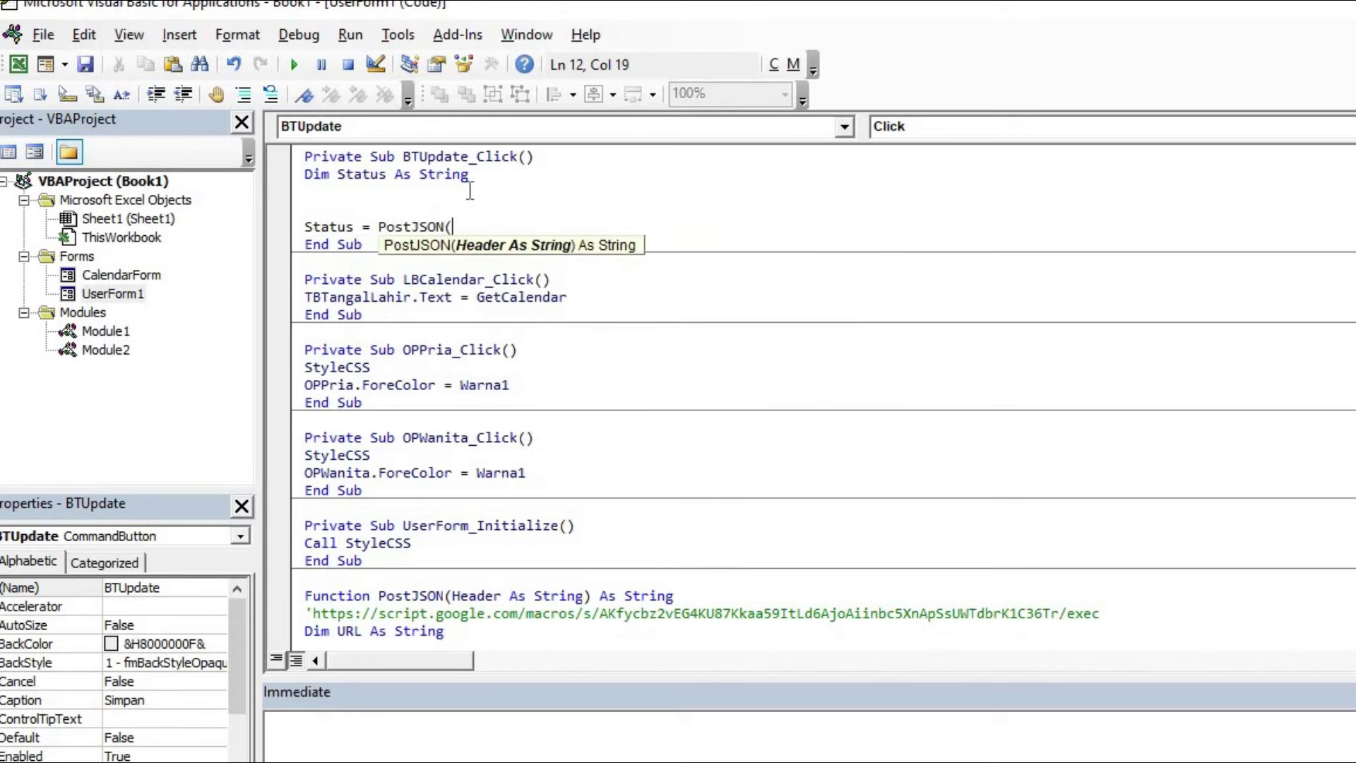
pyautogui.write('Header)')
# Step: Declare Dim header As String and begin the header = assignment
pyautogui.click(470, 191)
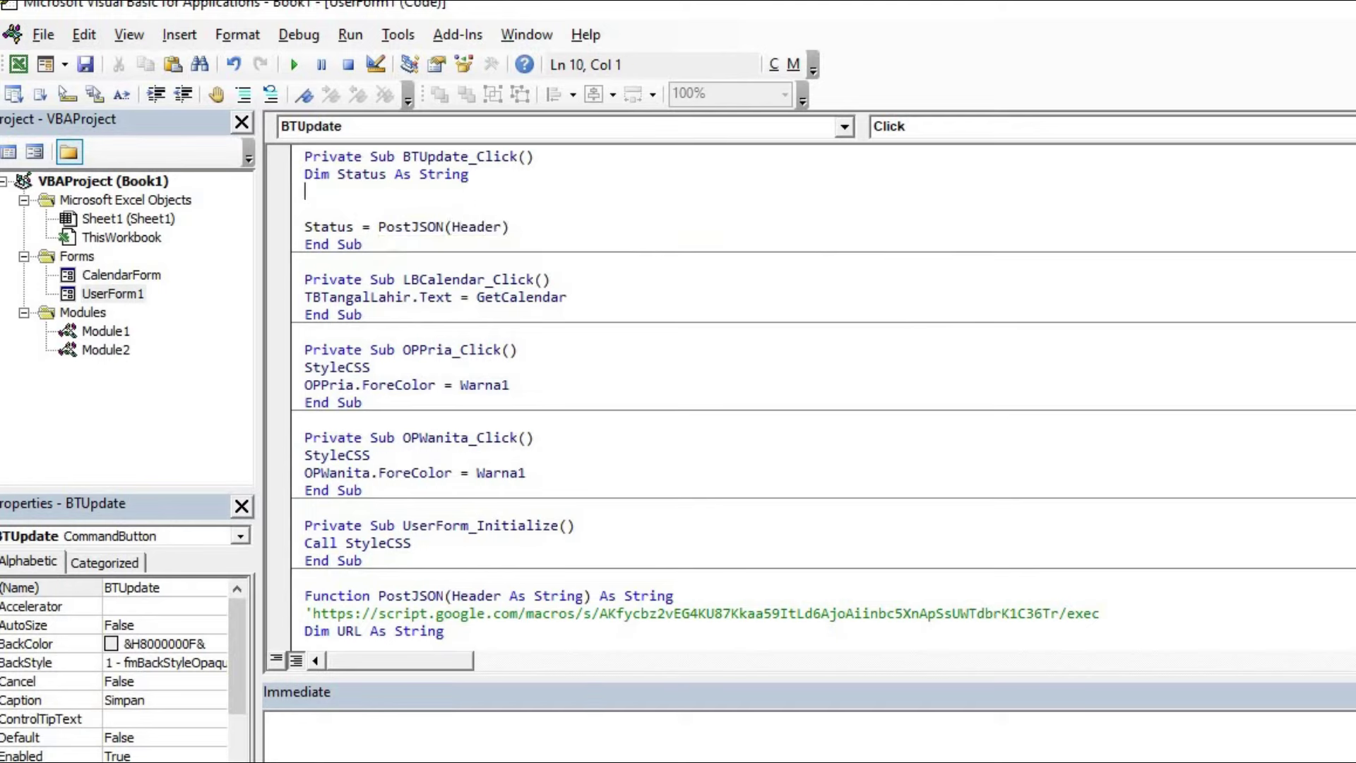
pyautogui.write('Dim header as str')
pyautogui.press('Tab')
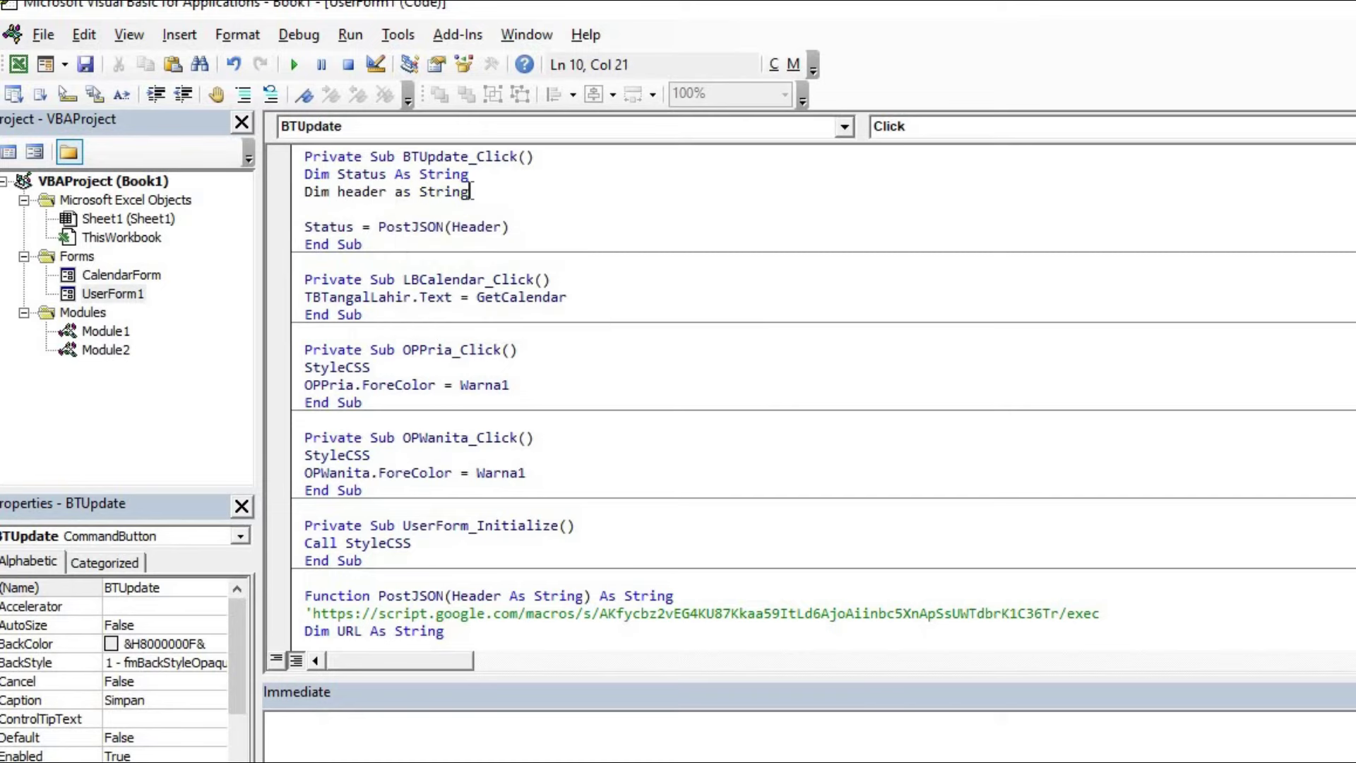
pyautogui.press('Return')
pyautogui.press('Return')
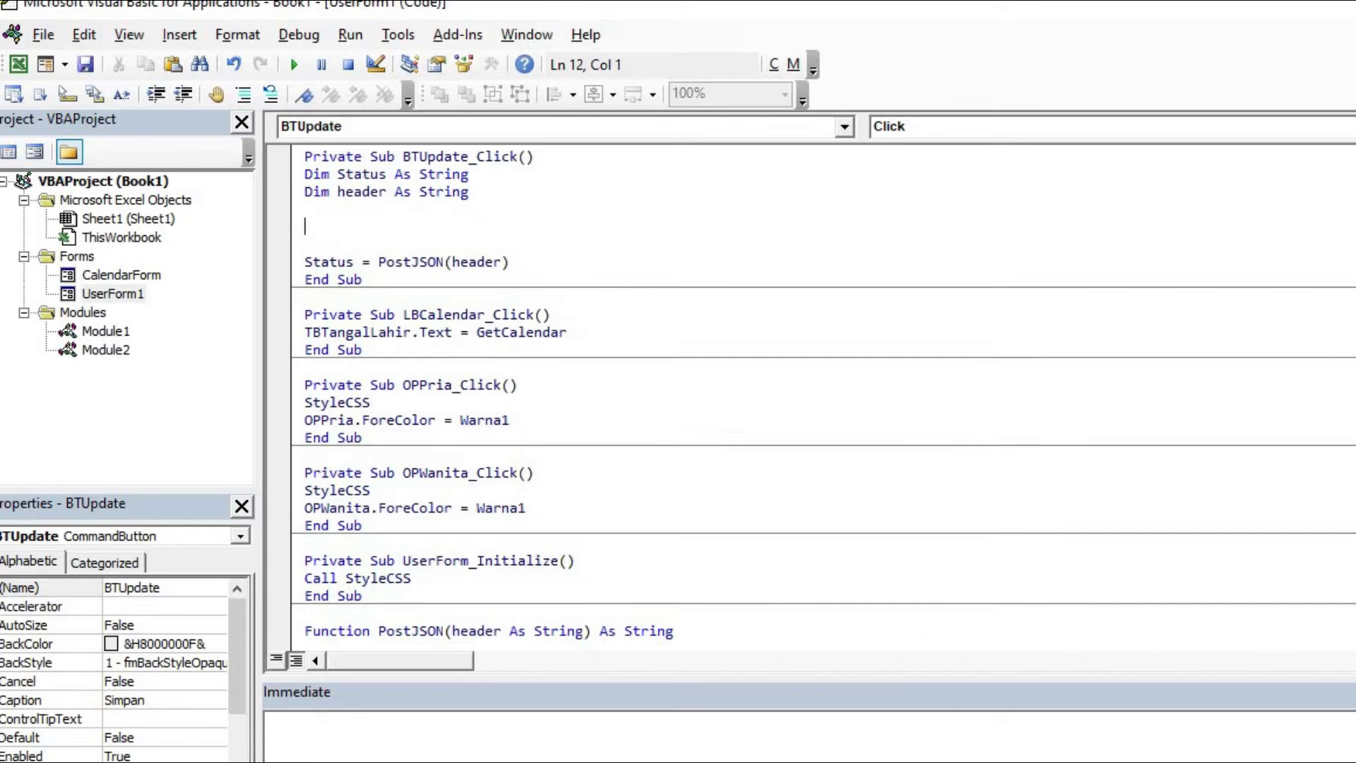
pyautogui.write('header =')
pyautogui.click(314, 762)
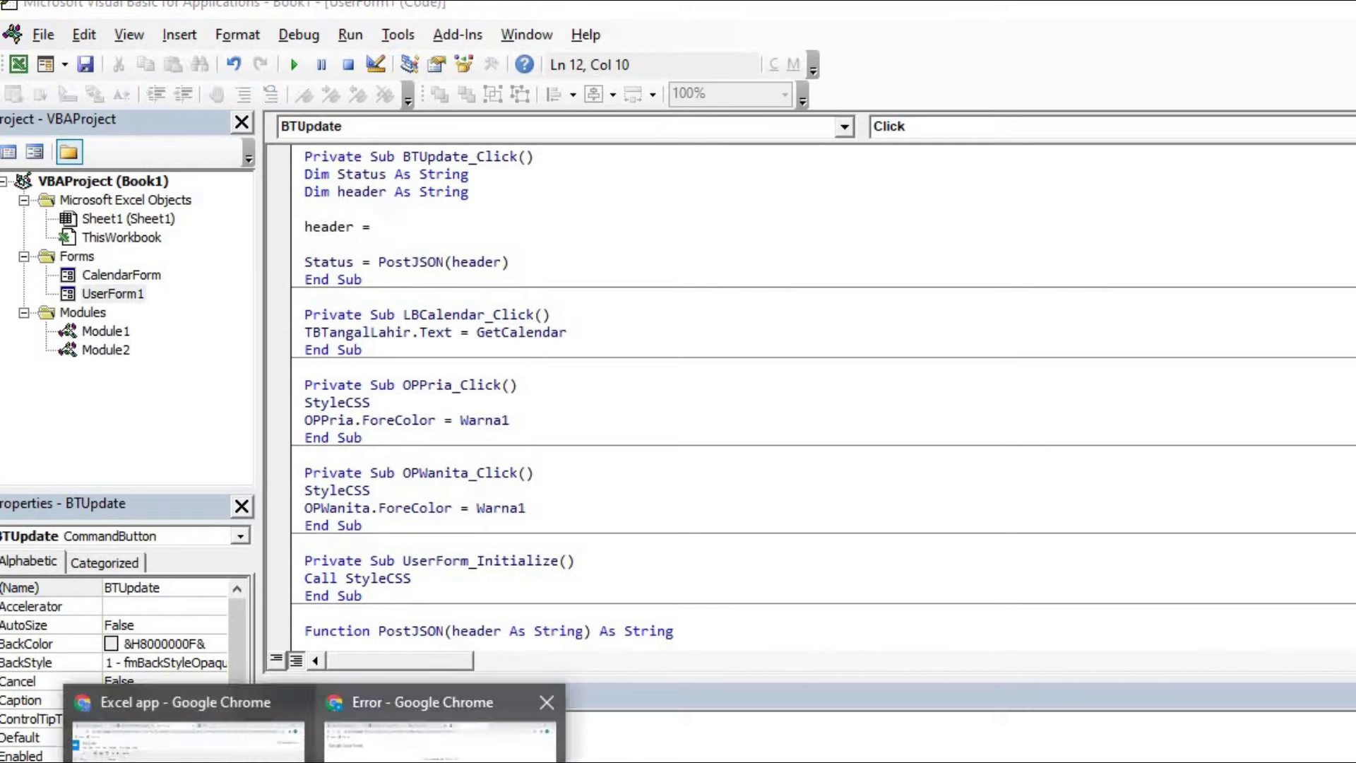
# Step: Check the nama and alamat parameter names read in the Excel app's doPost code
pyautogui.click(185, 707)
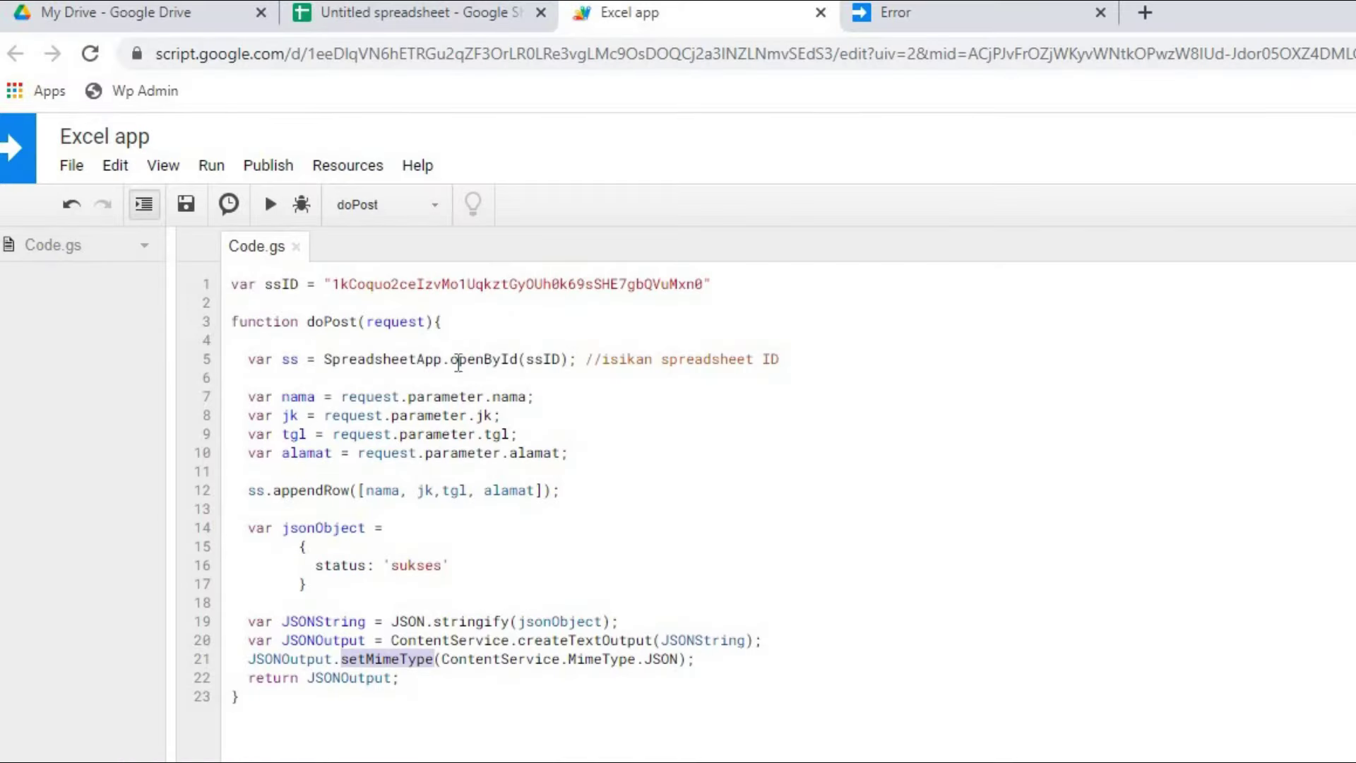
pyautogui.click(495, 397)
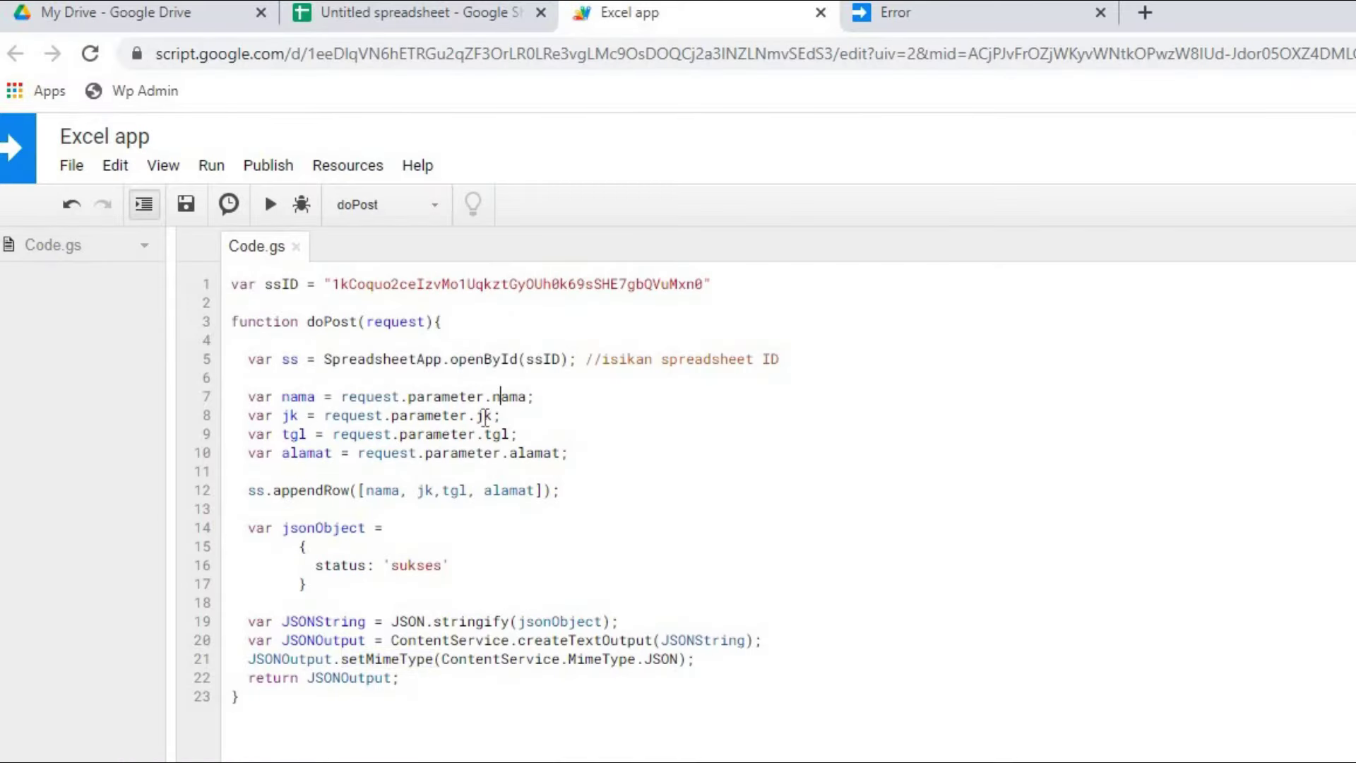
pyautogui.click(535, 453)
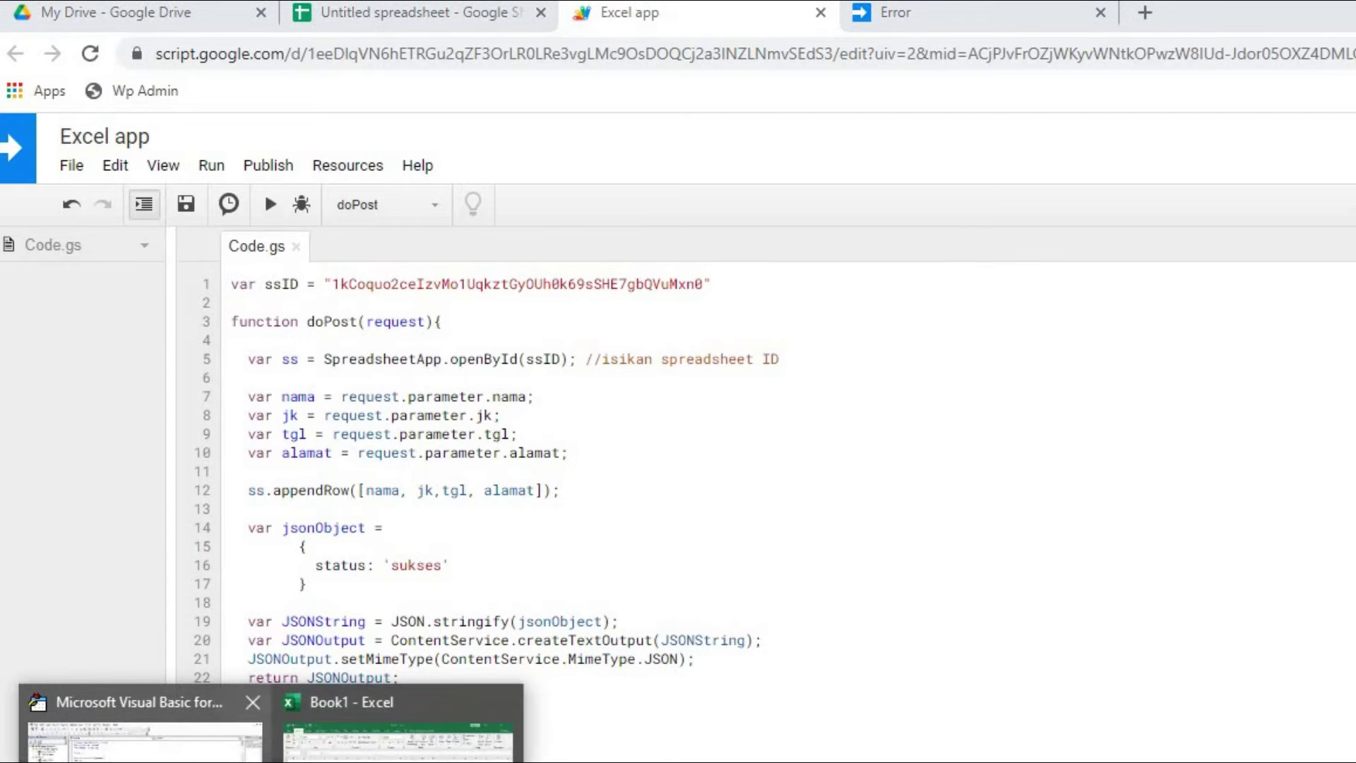
# Step: Complete the header line as "nama=" & TBNama.Text
pyautogui.click(141, 728)
pyautogui.write('"nama=" & tb')
pyautogui.hotkey('ctrl', 'space')
pyautogui.write('nam')
pyautogui.press('Tab')
pyautogui.write('.te')
pyautogui.press('Tab')
pyautogui.press('Down')
pyautogui.press('Up')
# Step: Continue the header expression with & _ and "&jk=" on an indented next line
pyautogui.press('Return')
pyautogui.press('Tab')
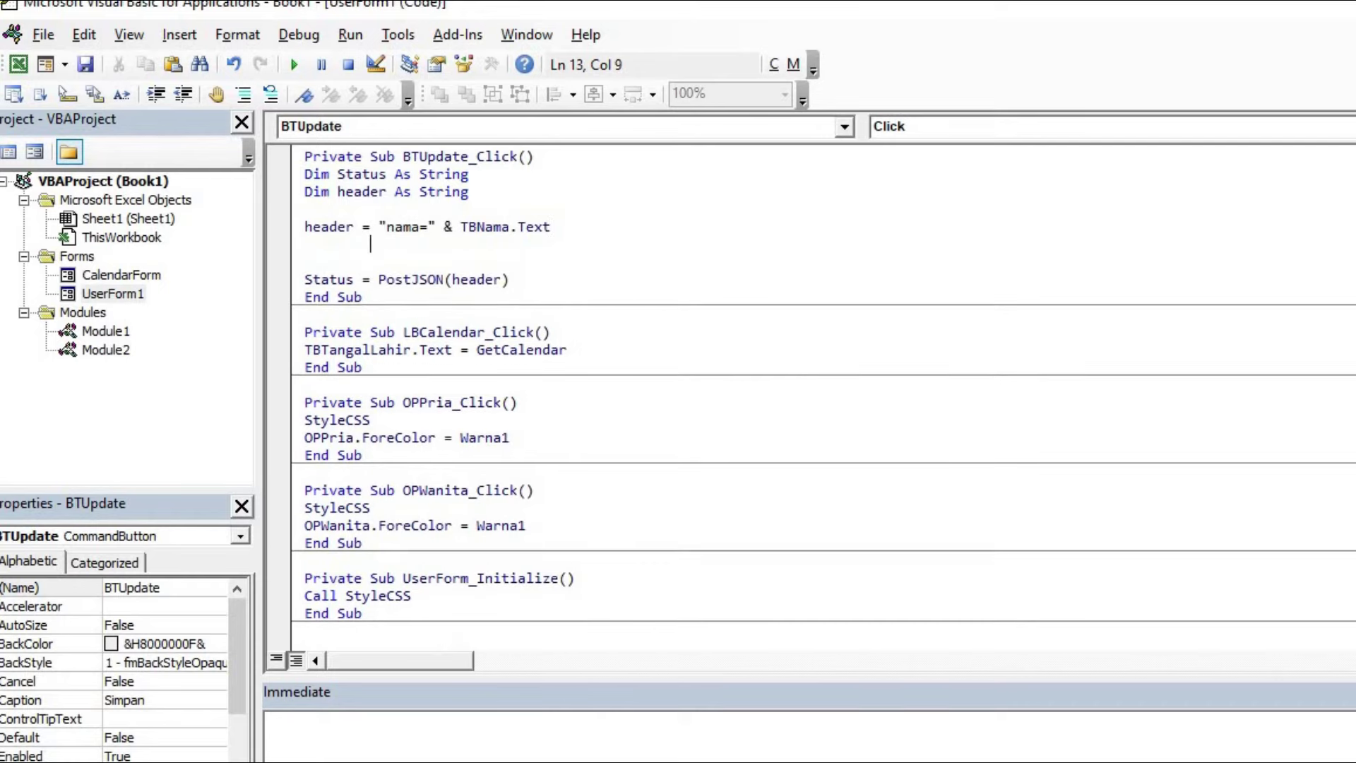
pyautogui.press('BackSpace')
pyautogui.press('BackSpace')
pyautogui.write('& _')
pyautogui.press('Return')
pyautogui.press('Tab')
pyautogui.press('Tab')
pyautogui.write('"&')
pyautogui.write('jk="')
# Step: Look over the UserForm1 design, then return to its code
pyautogui.rightClick(138, 297)
pyautogui.click(192, 345)
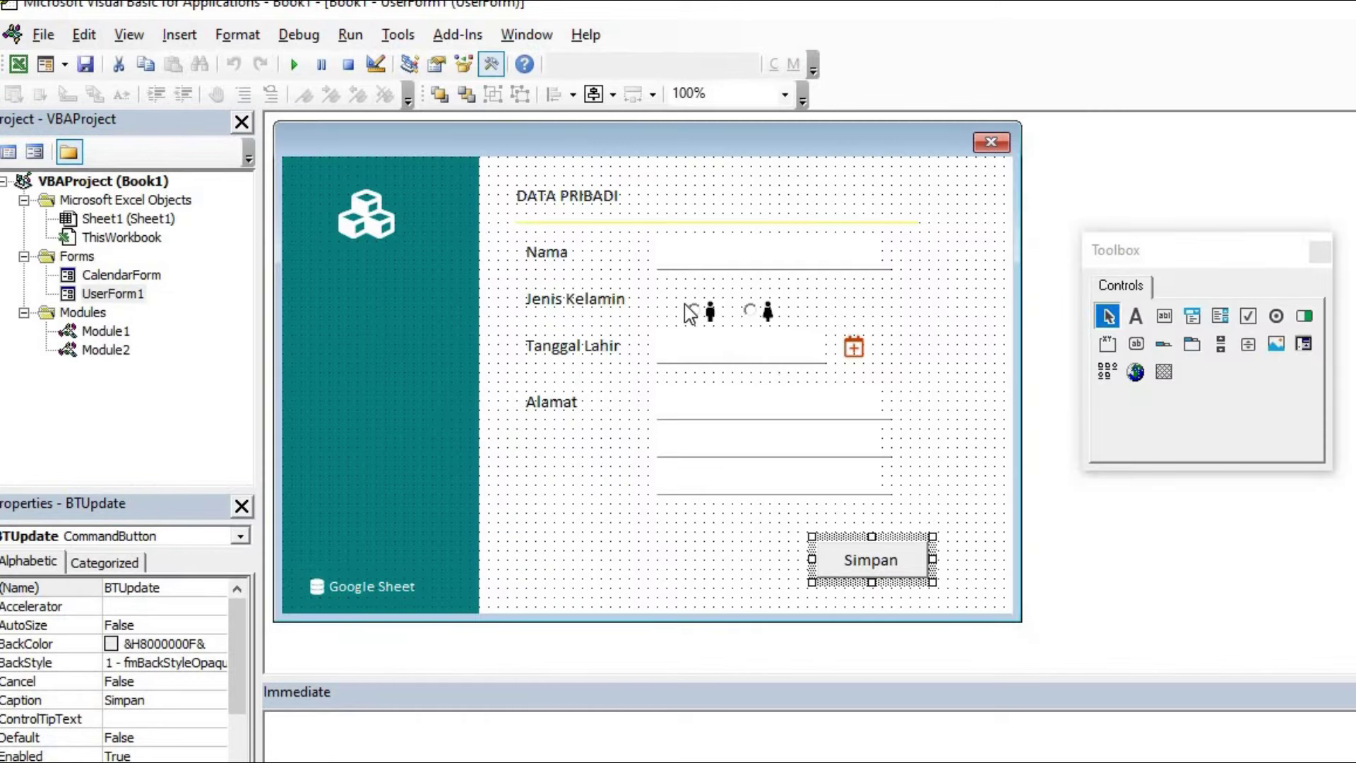
pyautogui.rightClick(80, 289)
pyautogui.click(149, 302)
# Step: Declare Dim JK As String below the header declaration in BTUpdate_Click
pyautogui.click(584, 198)
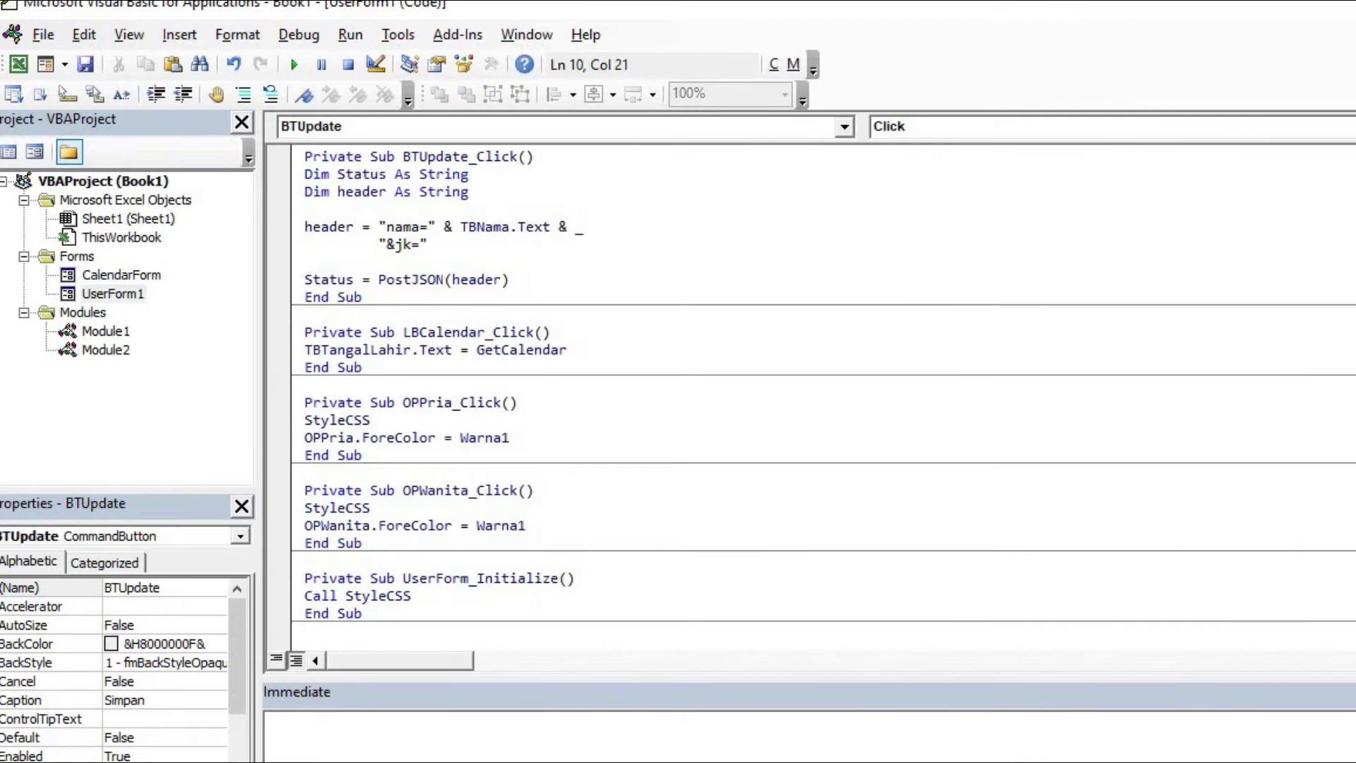
pyautogui.press('Return')
pyautogui.write('Dim JK a')
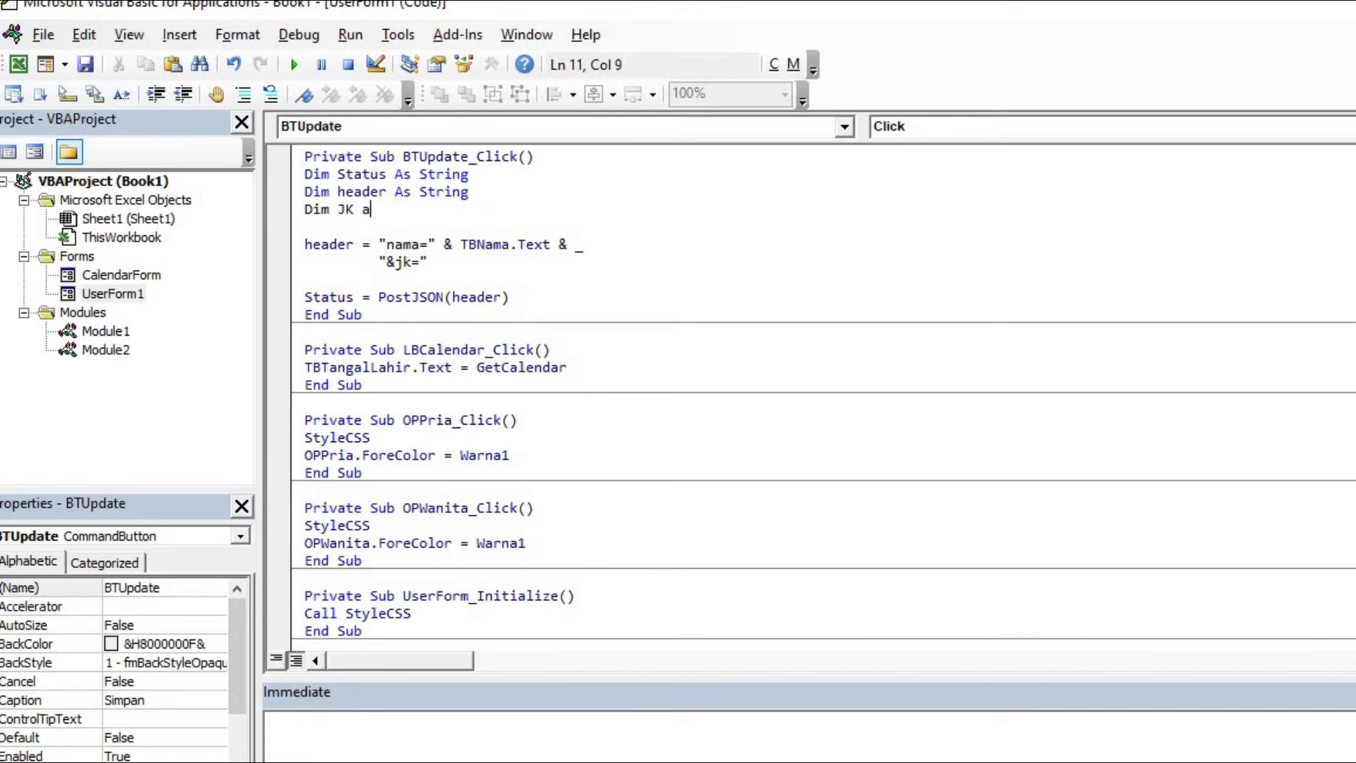
pyautogui.write('s Strin')
pyautogui.press('Tab')
pyautogui.press('Return')
pyautogui.press('Return')
# Step: Above the header assignment, start an If OPPria Then block setting JK = "Pria"
pyautogui.press('Up')
pyautogui.write('if op')
pyautogui.hotkey('ctrl', 'space')
pyautogui.press('Tab')
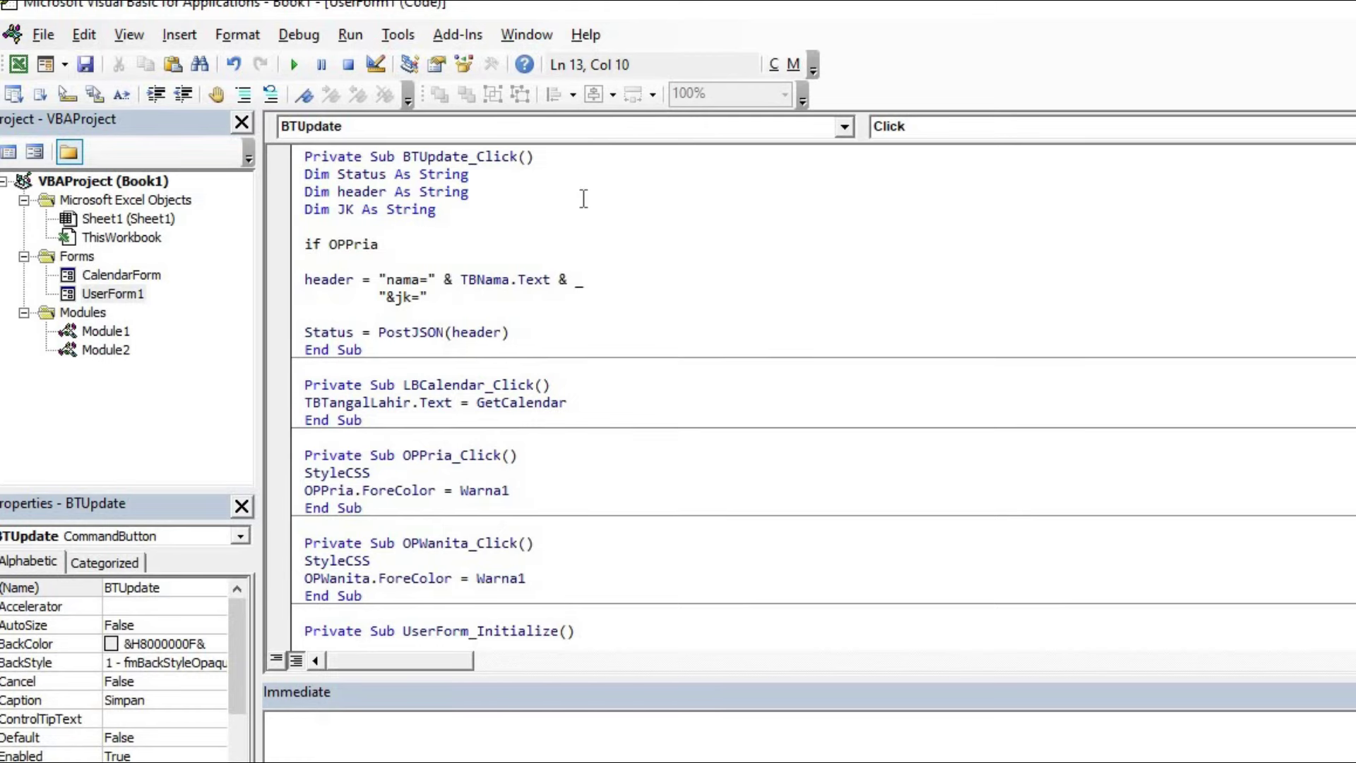
pyautogui.write('then')
pyautogui.press('Return')
pyautogui.press('Tab')
pyautogui.write('jk = "Pria"')
pyautogui.press('Return')
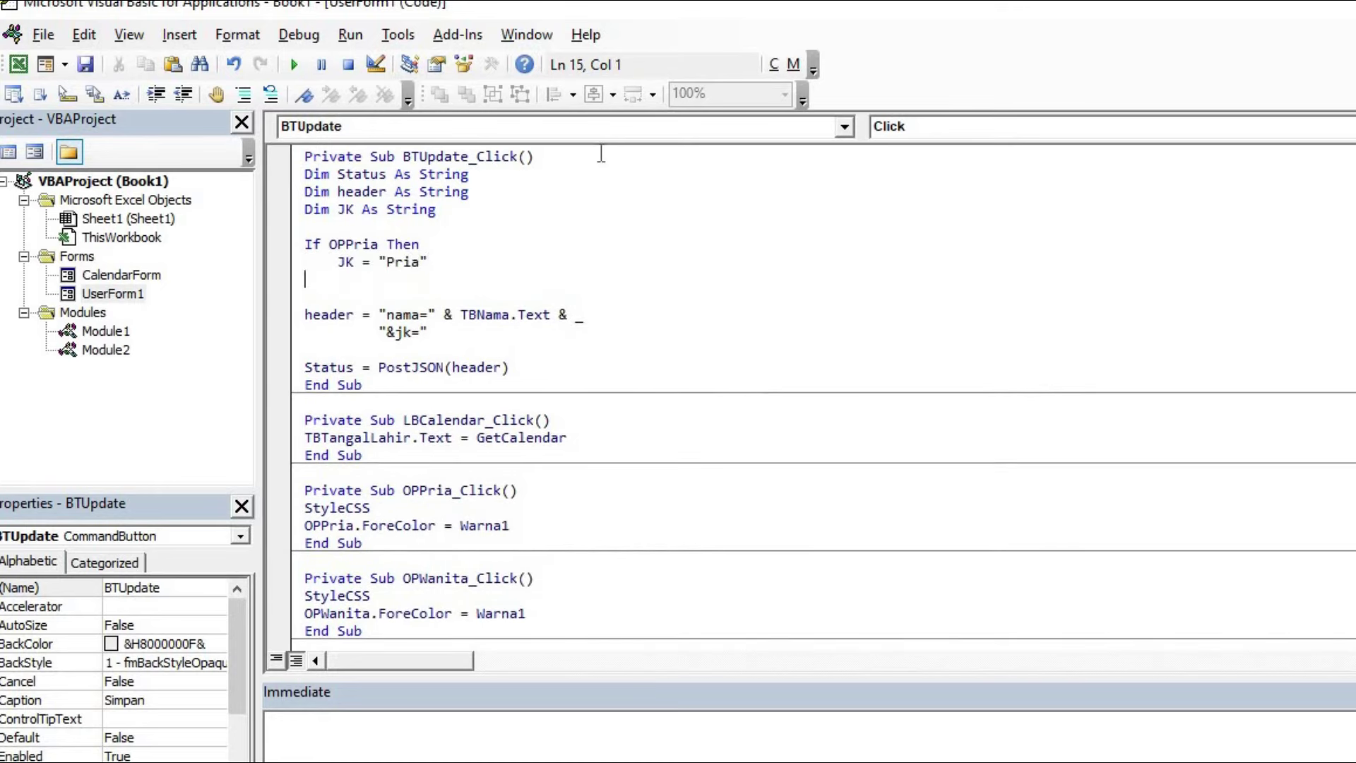
# Step: Finish the block with Else JK = "Wanita" and End If
pyautogui.write('Else')
pyautogui.press('Return')
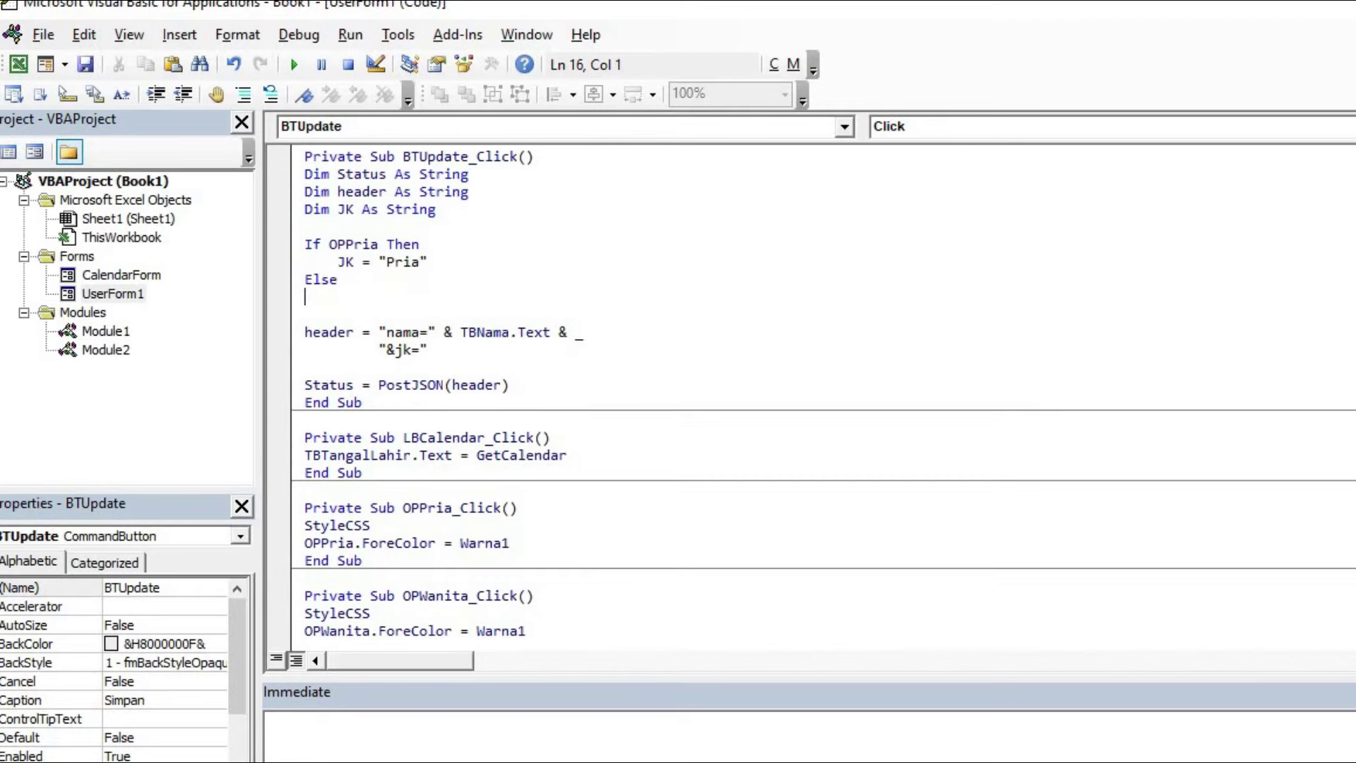
pyautogui.write('JK = "Wanita"')
pyautogui.press('Return')
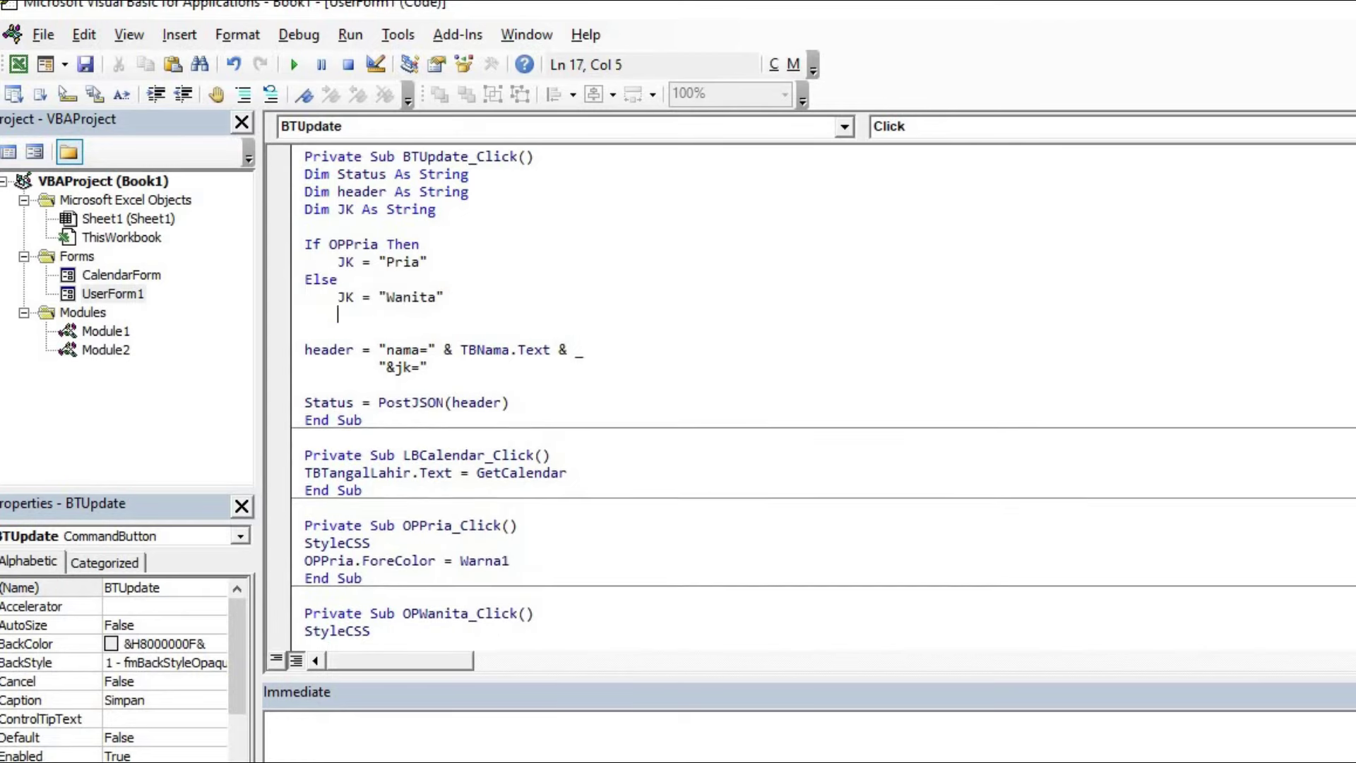
pyautogui.write('end if')
pyautogui.press('Return')
# Step: Select the whole If…End If block so it can be replaced
pyautogui.click(351, 187)
pyautogui.click(337, 244)
pyautogui.click(338, 263)
pyautogui.moveTo(343, 296); pyautogui.dragTo(356, 298)
pyautogui.click(375, 309)
pyautogui.moveTo(356, 316); pyautogui.dragTo(295, 244)
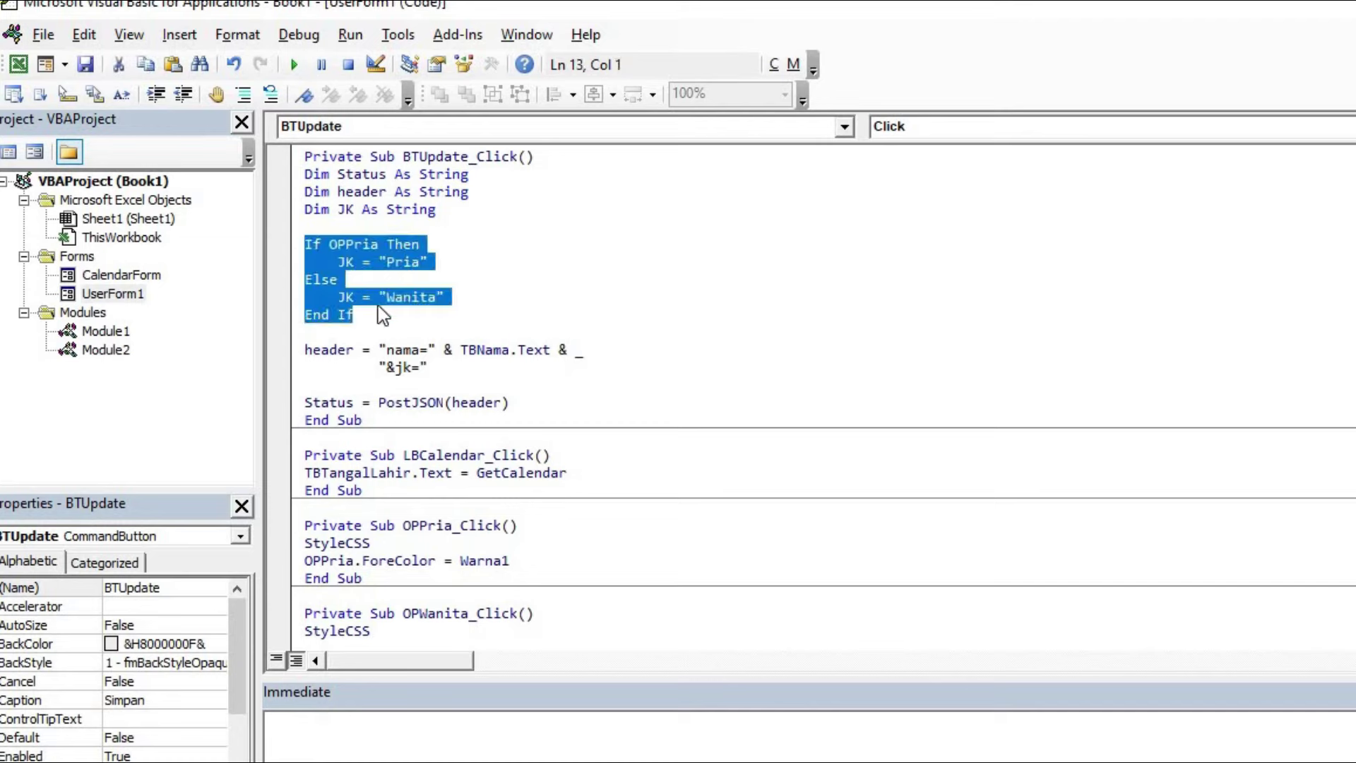
pyautogui.moveTo(355, 316); pyautogui.dragTo(296, 244)
# Step: Replace the If block with JK = IIf(OPPria, "Pria", "Wanita")
pyautogui.write('Jk =')
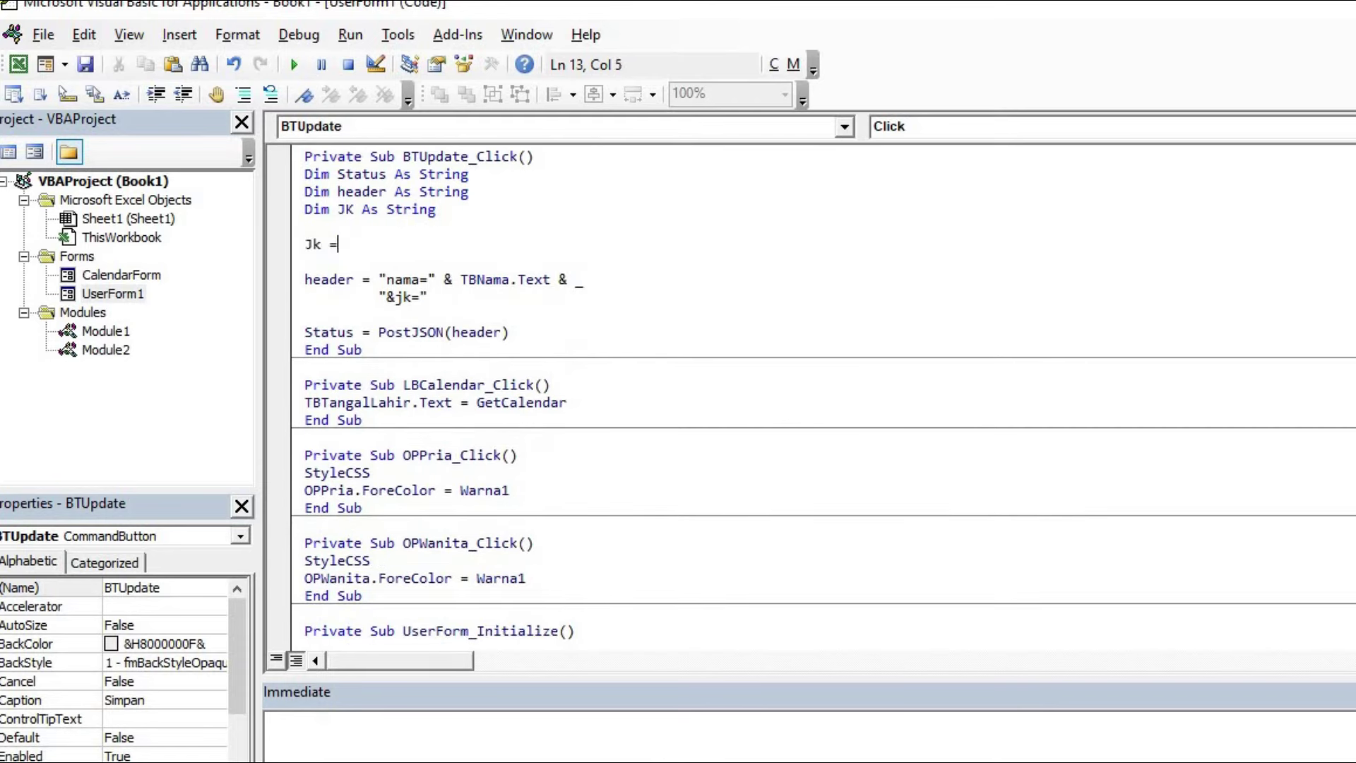
pyautogui.write('iif(opp')
pyautogui.hotkey('ctrl', 'space')
pyautogui.press('Tab')
pyautogui.write(', "Pria","Wanita")')
pyautogui.press('Return')
# Step: Append & JK to the "&jk=" header line, fixing the compile error, and continue it with & _
pyautogui.click(545, 298)
pyautogui.write('Jk')
pyautogui.press('Down')
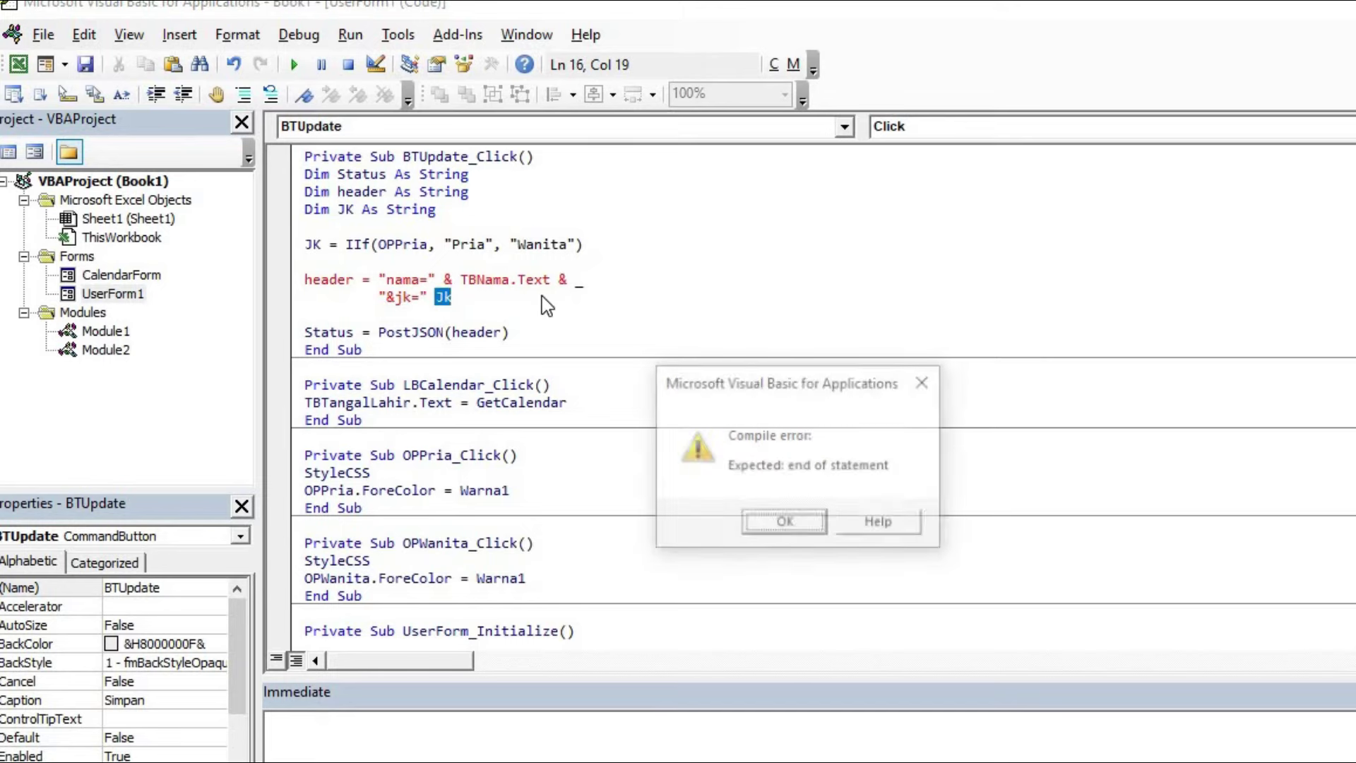
pyautogui.press('Return')
pyautogui.press('Right')
pyautogui.press('Left')
pyautogui.write('&')
pyautogui.press('Down')
pyautogui.press('Up')
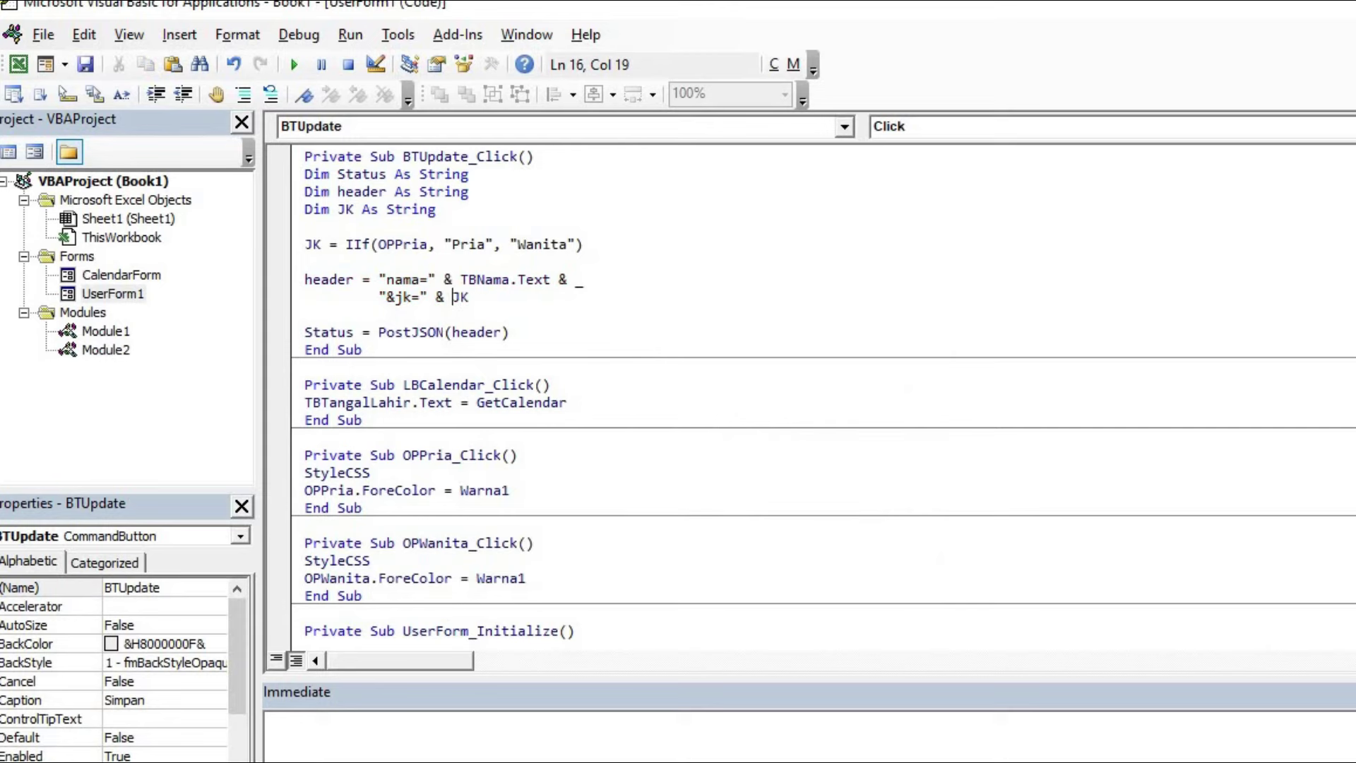
pyautogui.write('& ')
pyautogui.write('_')
pyautogui.press('Return')
# Step: Add "&tgl=" & TBTangalLahir.Text & _ as the next header continuation line
pyautogui.write('"')
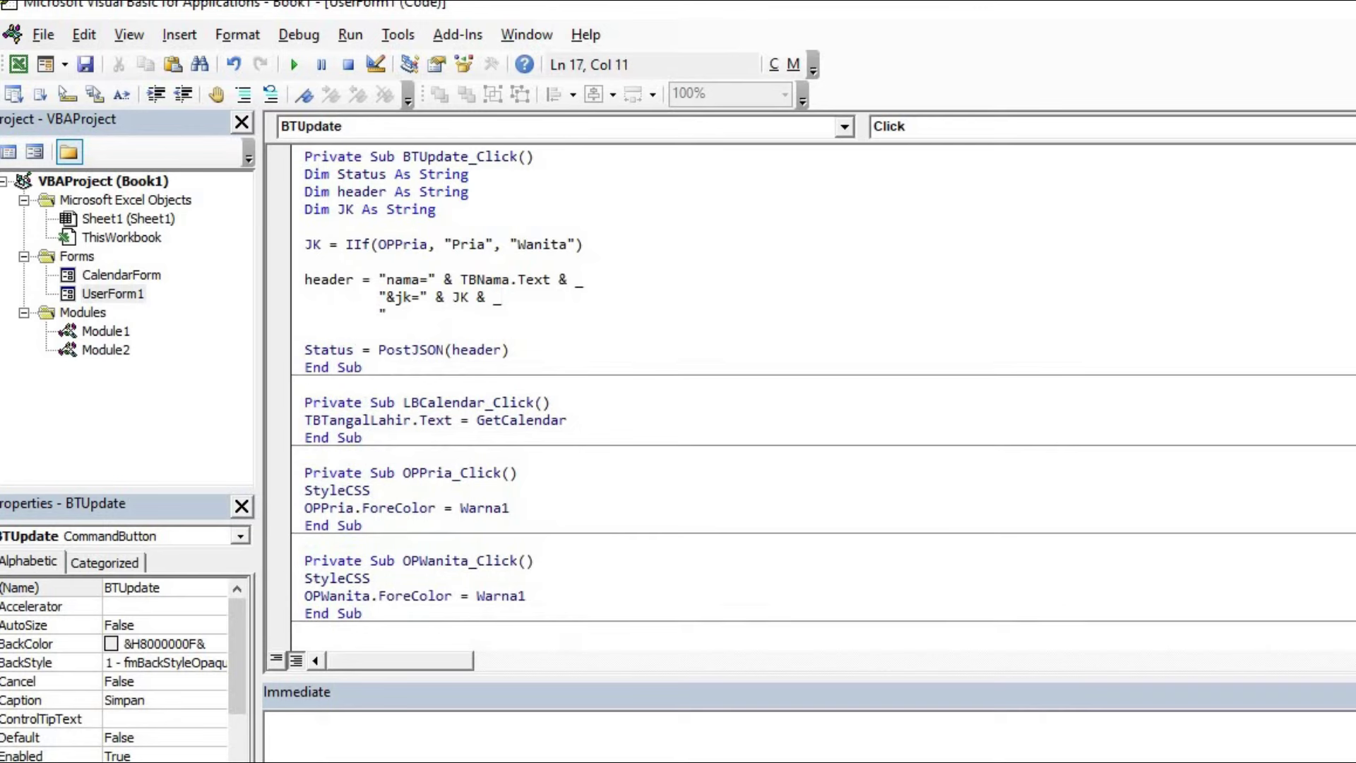
pyautogui.write('&tgl')
pyautogui.write('=" ')
pyautogui.write('& TBt')
pyautogui.hotkey('ctrl', 'space')
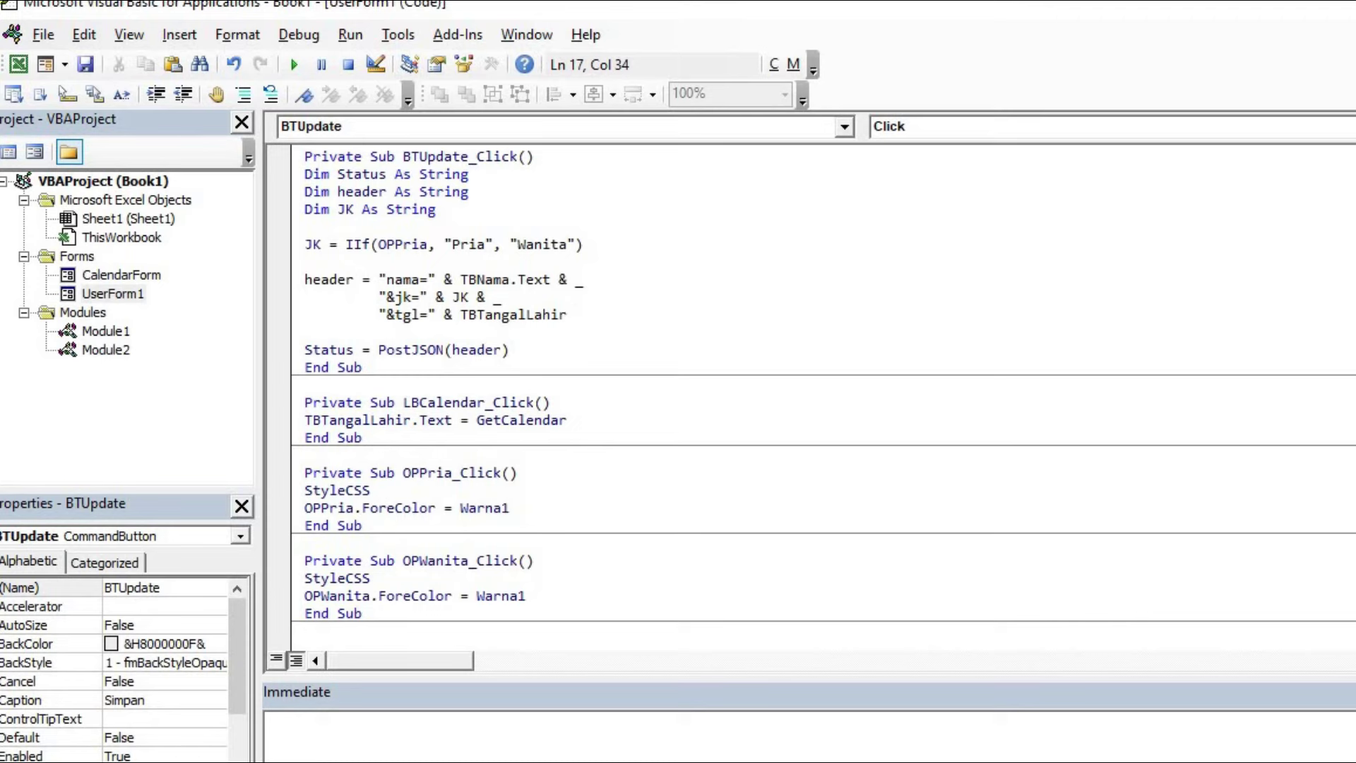
pyautogui.press('BackSpace')
pyautogui.write('.Text')
pyautogui.press('Down')
pyautogui.press('Down')
pyautogui.press('Down')
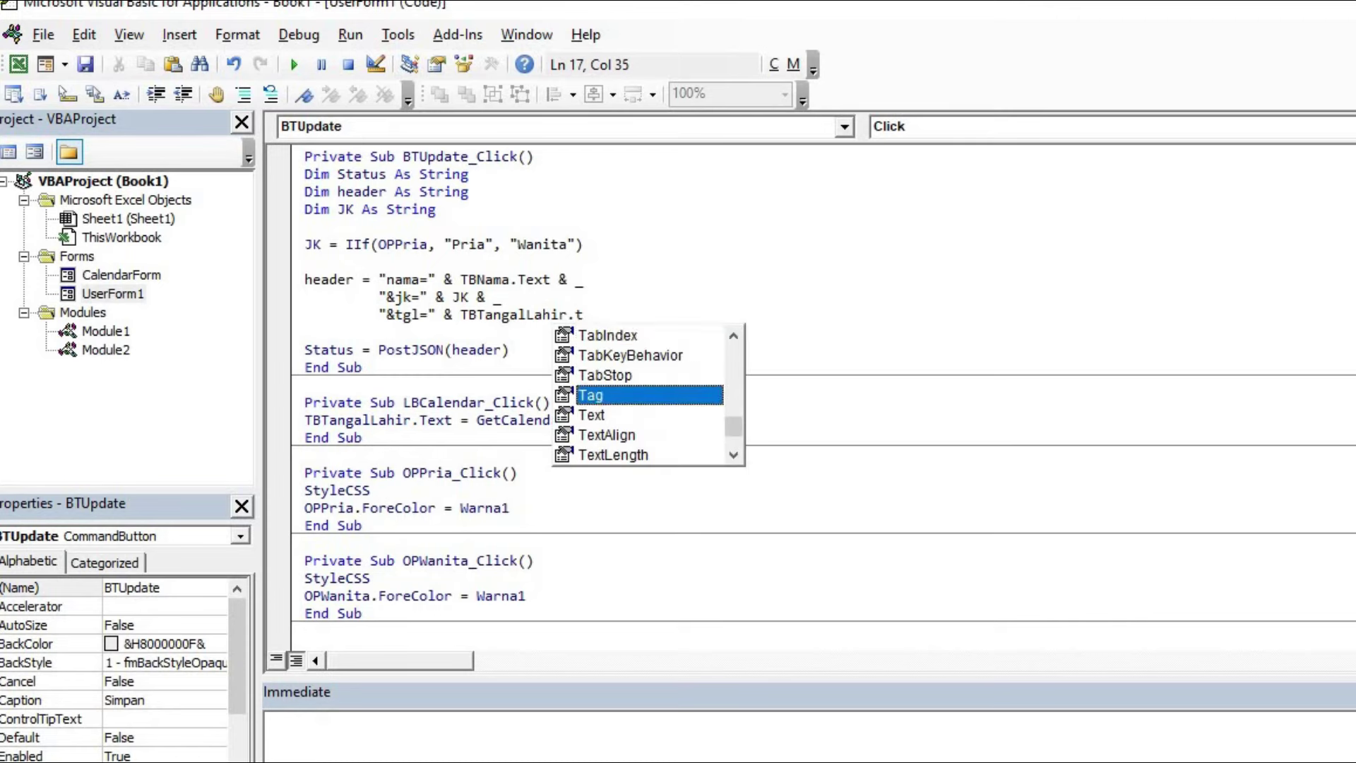
pyautogui.press('Down')
pyautogui.press('Tab')
pyautogui.write('& _')
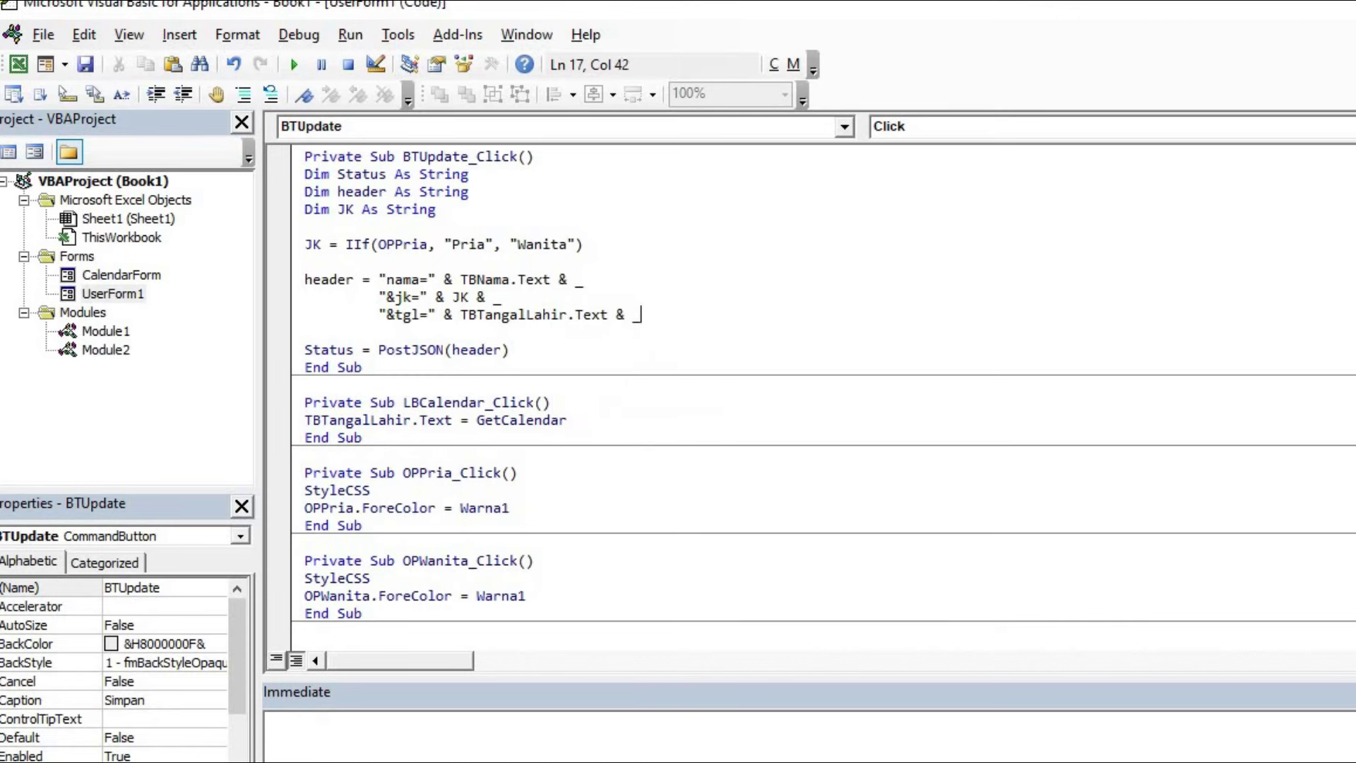
pyautogui.press('Return')
# Step: Add "&alamat=" as the following header line
pyautogui.write('"&alamat =')
pyautogui.press('BackSpace')
pyautogui.press('BackSpace')
pyautogui.write('=" ')
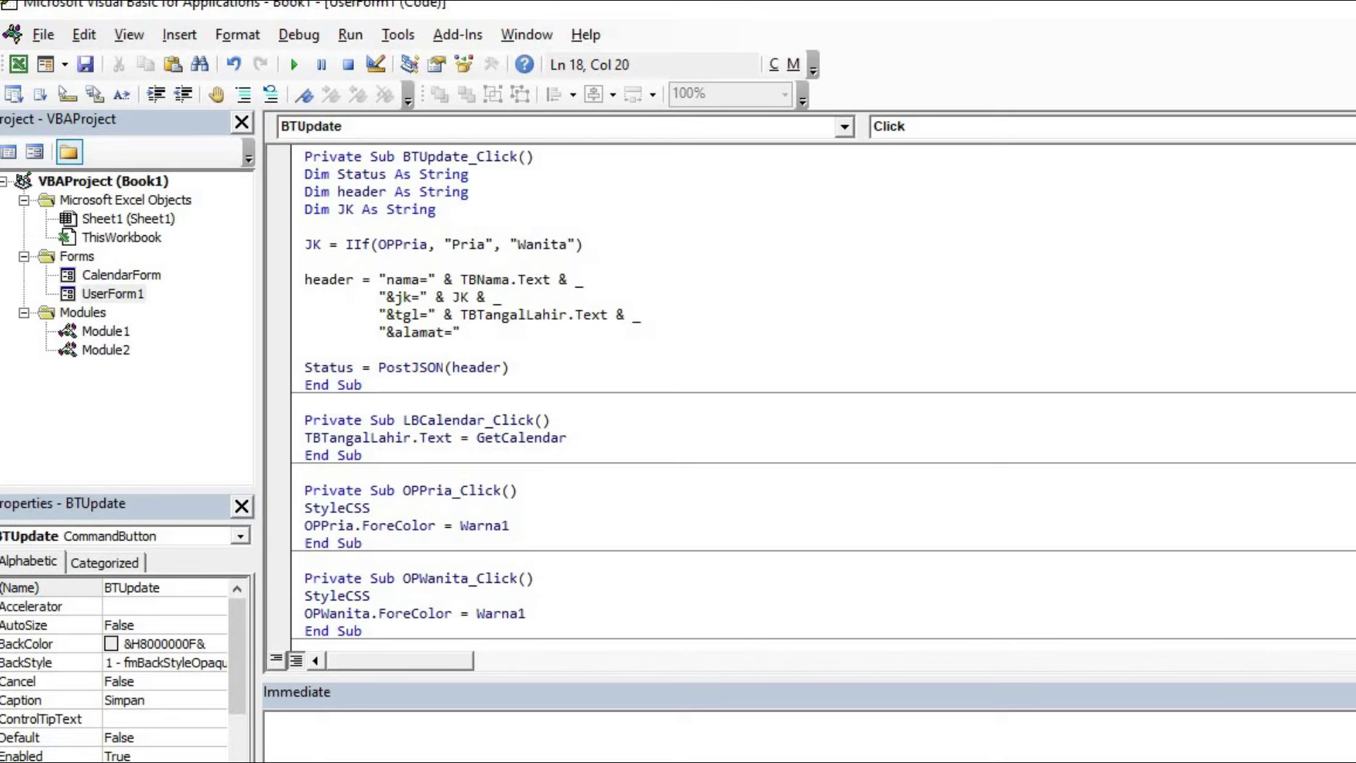
pyautogui.write('&')
pyautogui.press('BackSpace')
# Step: Check the names of the three address textboxes, TBAlamat1 to TBAlamat3, in the form design
pyautogui.rightClick(134, 296)
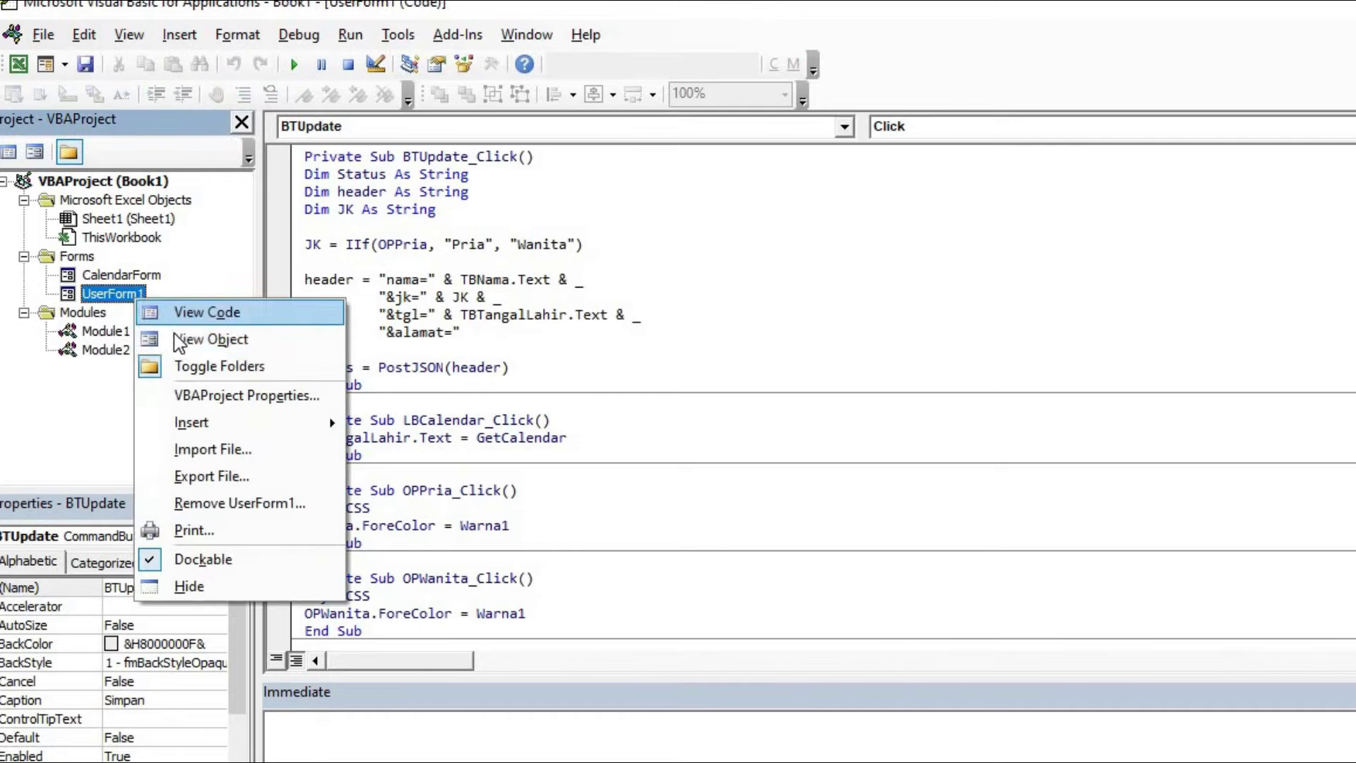
pyautogui.click(177, 324)
pyautogui.click(712, 417)
pyautogui.click(724, 445)
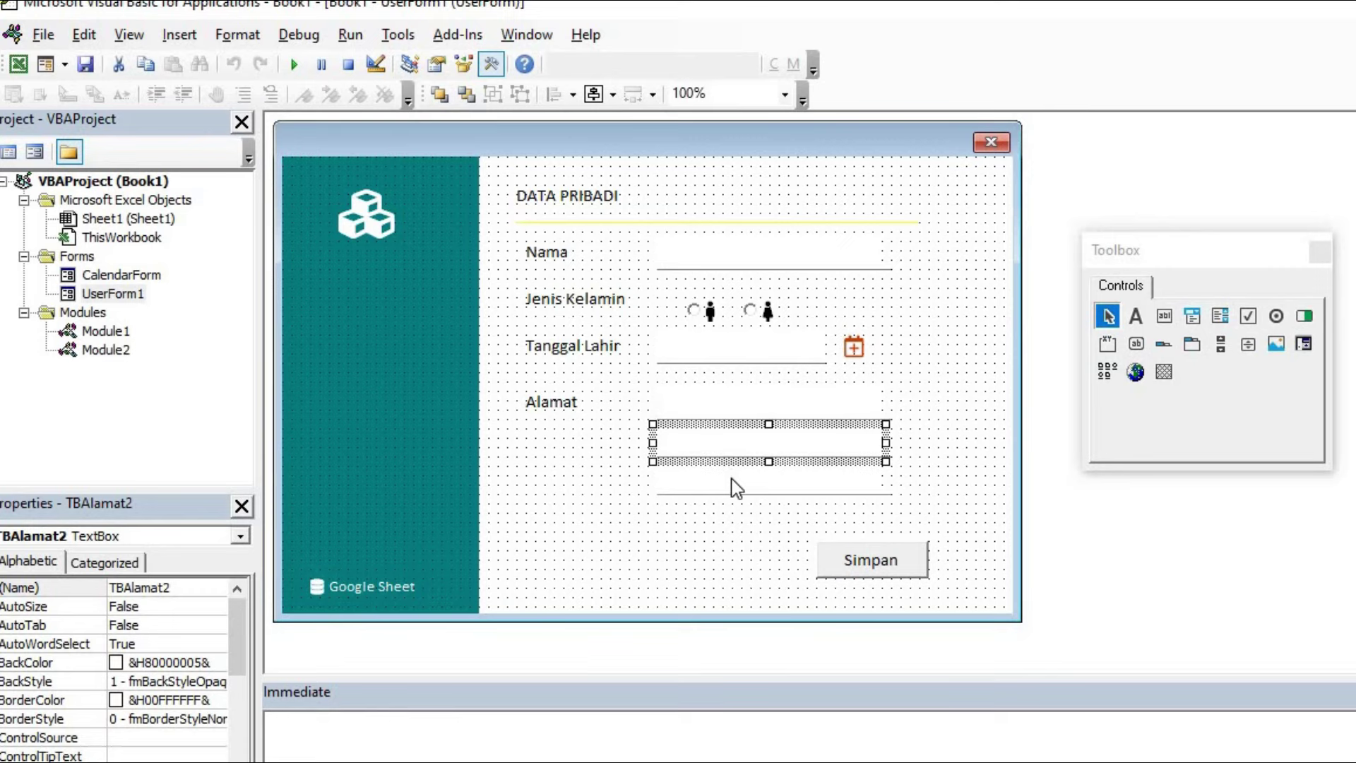
pyautogui.click(731, 480)
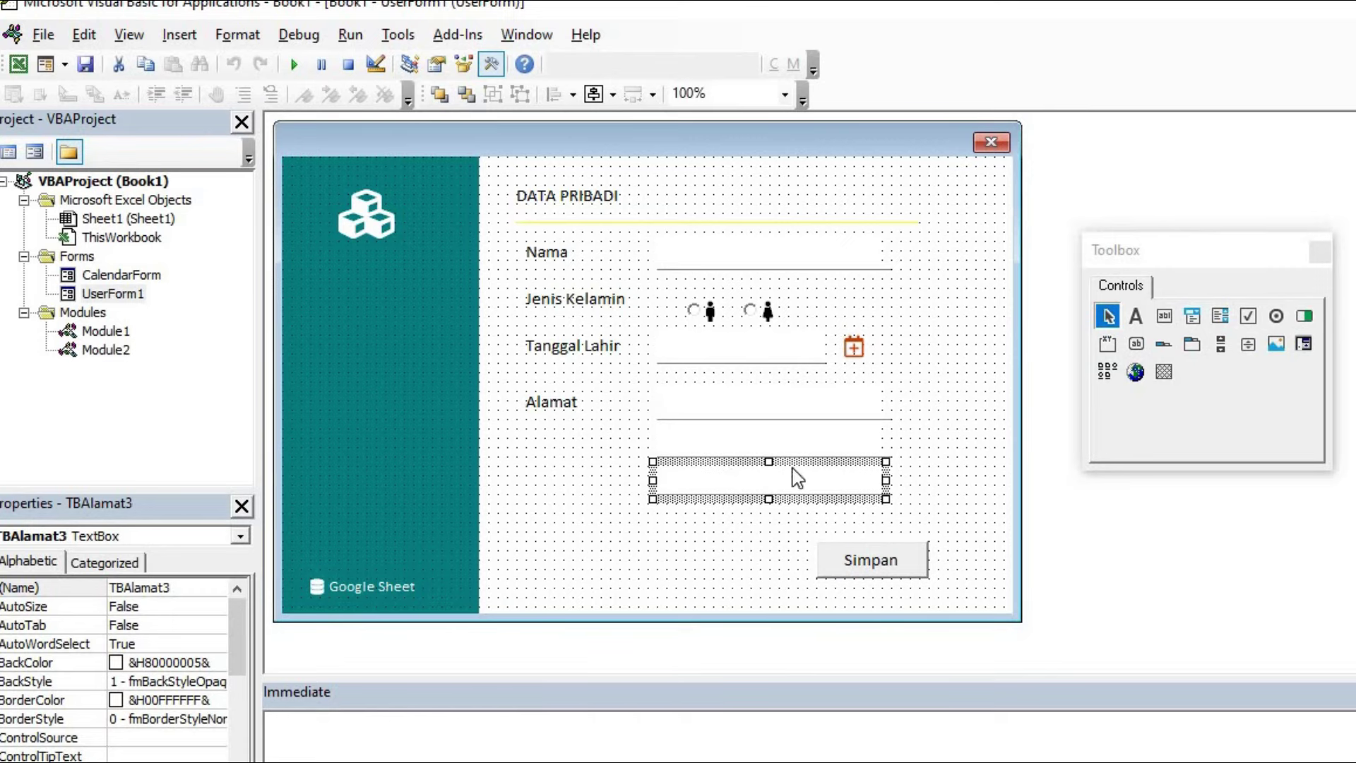
pyautogui.rightClick(140, 297)
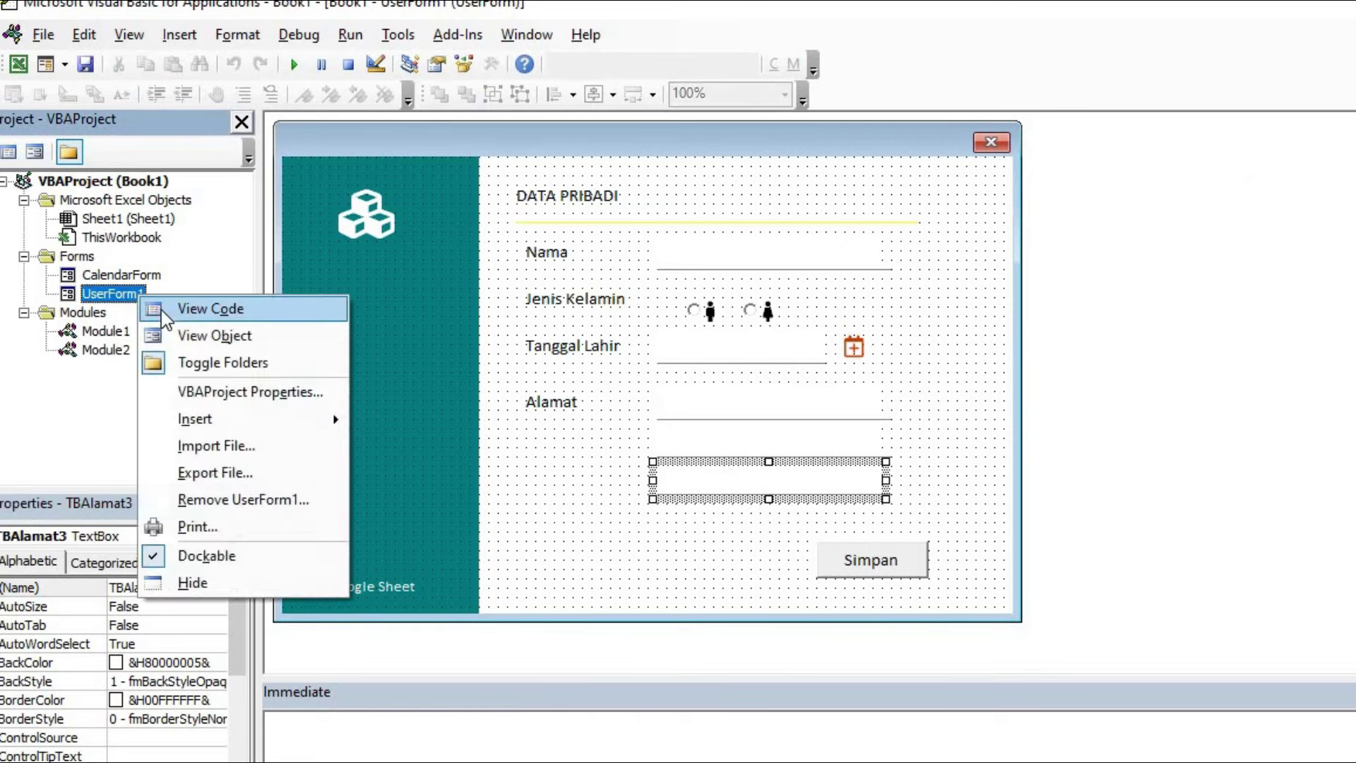
pyautogui.click(162, 307)
# Step: Declare Dim Alamat As String below the JK declaration
pyautogui.click(576, 203)
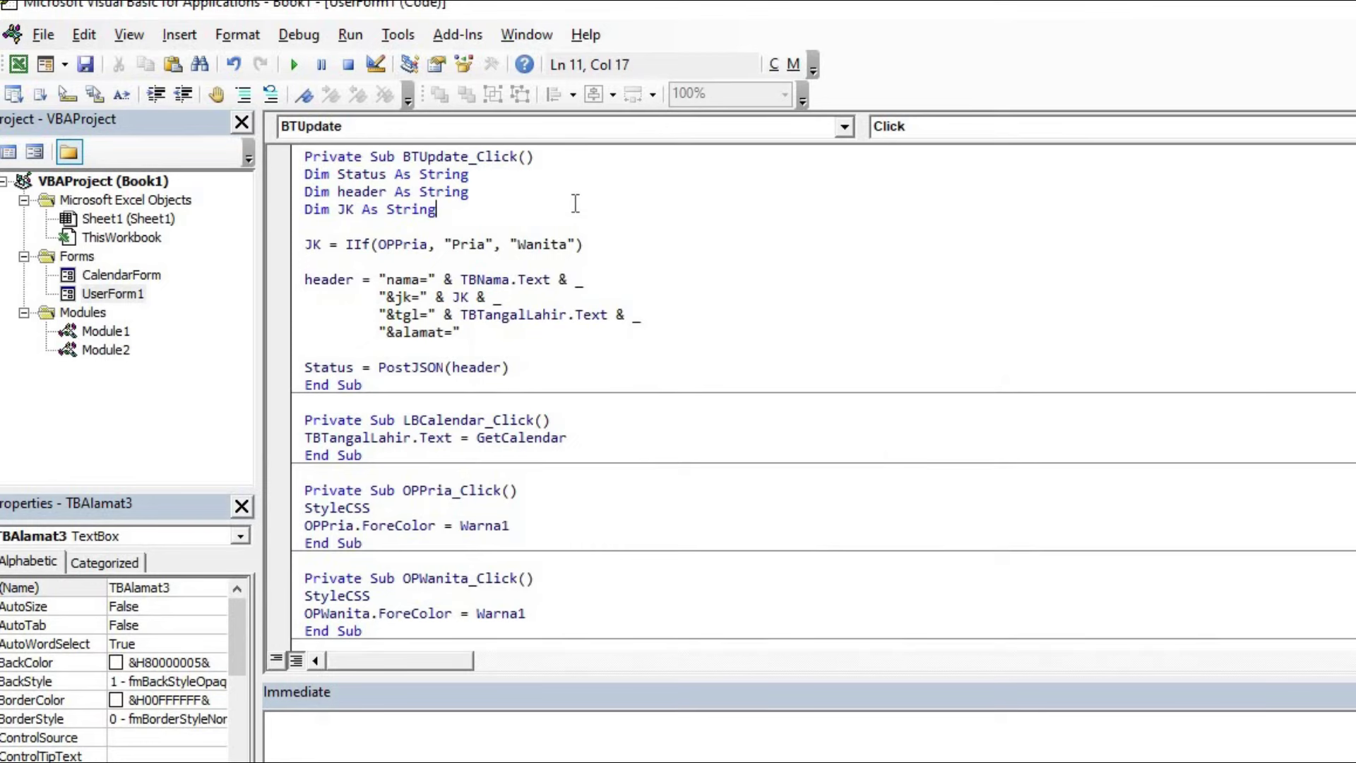
pyautogui.press('Return')
pyautogui.write('DIm Alamat as str')
pyautogui.press('Tab')
pyautogui.press('Down')
pyautogui.press('Down')
pyautogui.press('Down')
# Step: Assign Alamat = TBAlamat1 & TBAlamat2 & TBAlamat3 above the header
pyautogui.write('Alamat = textco')
pyautogui.hotkey('ctrl', 'space')
pyautogui.press('BackSpace')
pyautogui.press('BackSpace')
pyautogui.press('BackSpace')
pyautogui.press('BackSpace')
pyautogui.press('BackSpace')
pyautogui.press('BackSpace')
pyautogui.press('BackSpace')
pyautogui.press('BackSpace')
pyautogui.write('ba')
pyautogui.hotkey('ctrl', 'space')
pyautogui.press('Tab')
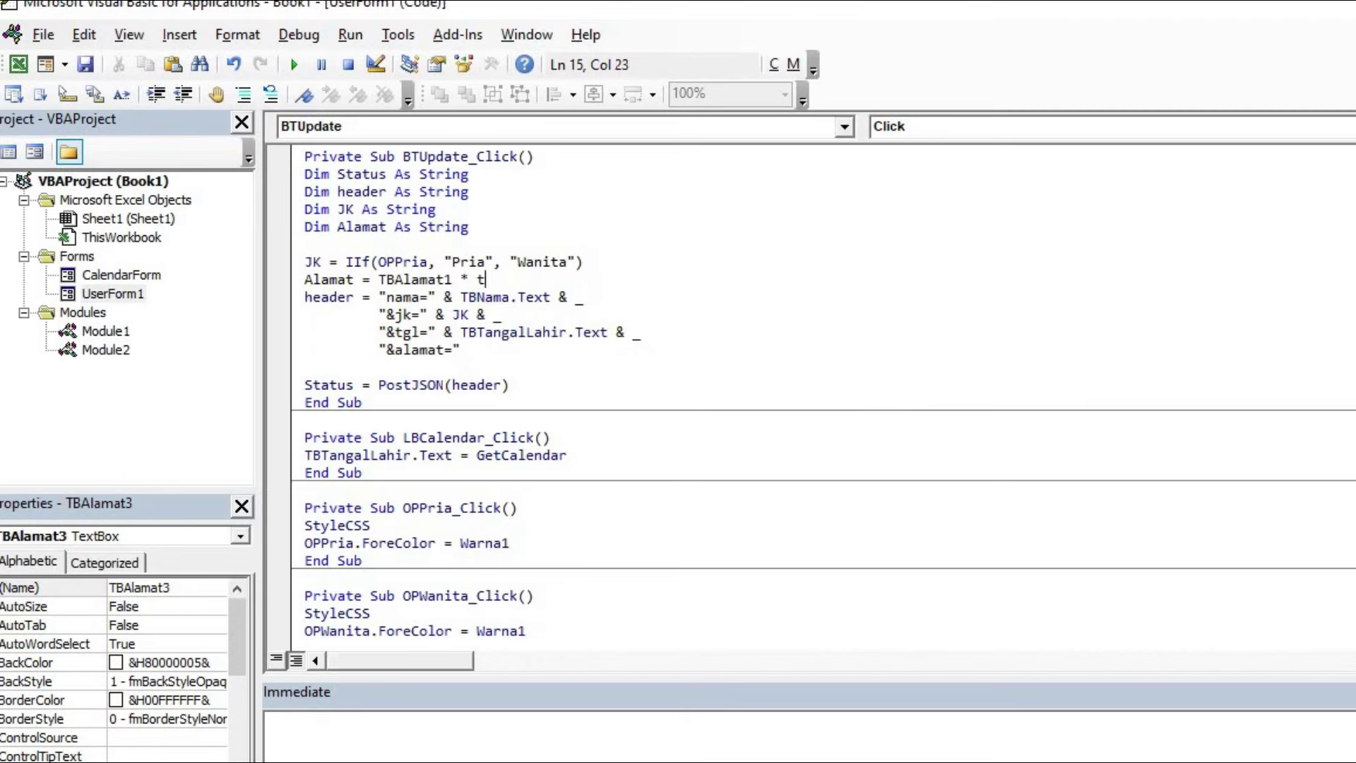
pyautogui.write('b')
pyautogui.hotkey('ctrl', 'space')
pyautogui.press('Down')
pyautogui.press('Tab')
pyautogui.write('tb')
pyautogui.hotkey('ctrl', 'space')
pyautogui.press('Down')
# Step: Append & Alamat after "&alamat=" to end the header
pyautogui.press('Down')
pyautogui.press('Tab')
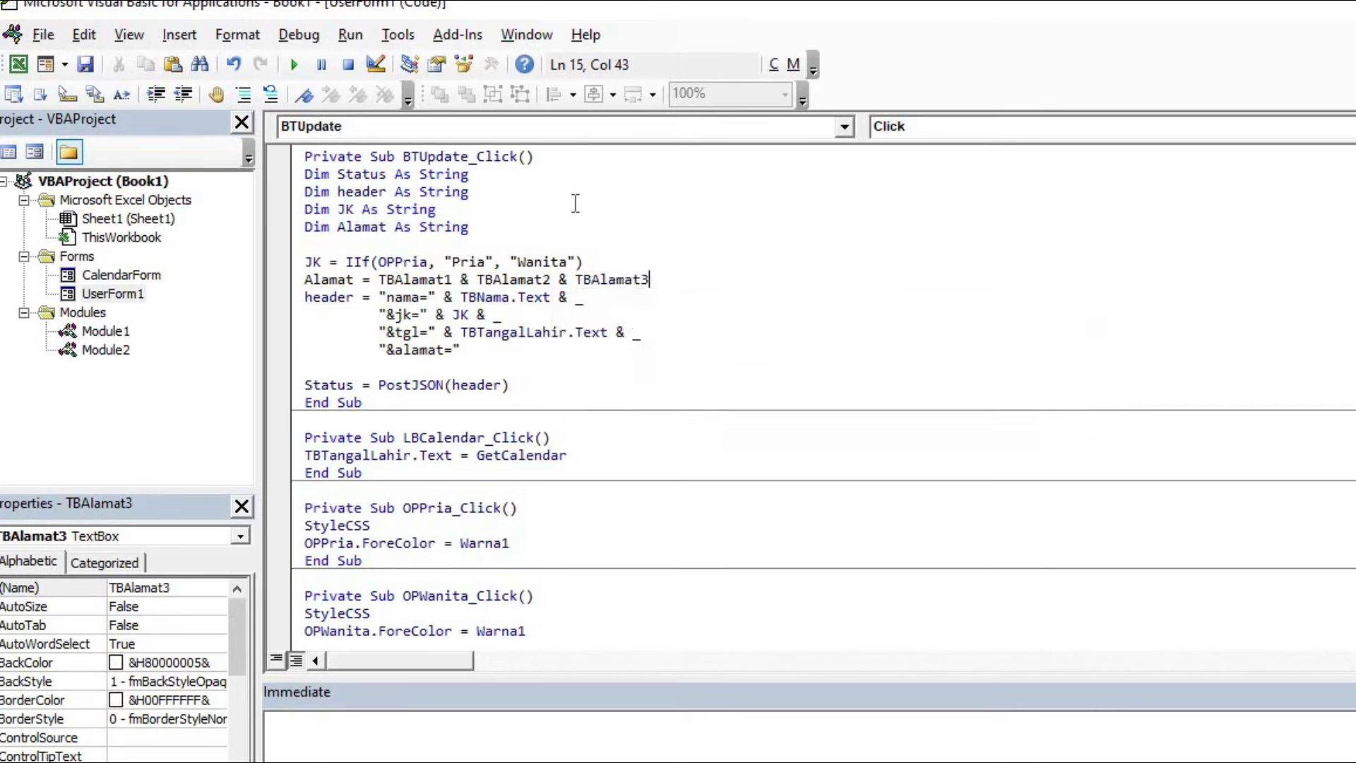
pyautogui.write('*')
pyautogui.write('& Alamat')
pyautogui.press('Down')
pyautogui.press('Left')
pyautogui.press('Right')
pyautogui.press('Down')
pyautogui.press('End')
pyautogui.press('Left')
pyautogui.press('Left')
pyautogui.press('Left')
pyautogui.press('Left')
pyautogui.press('End')
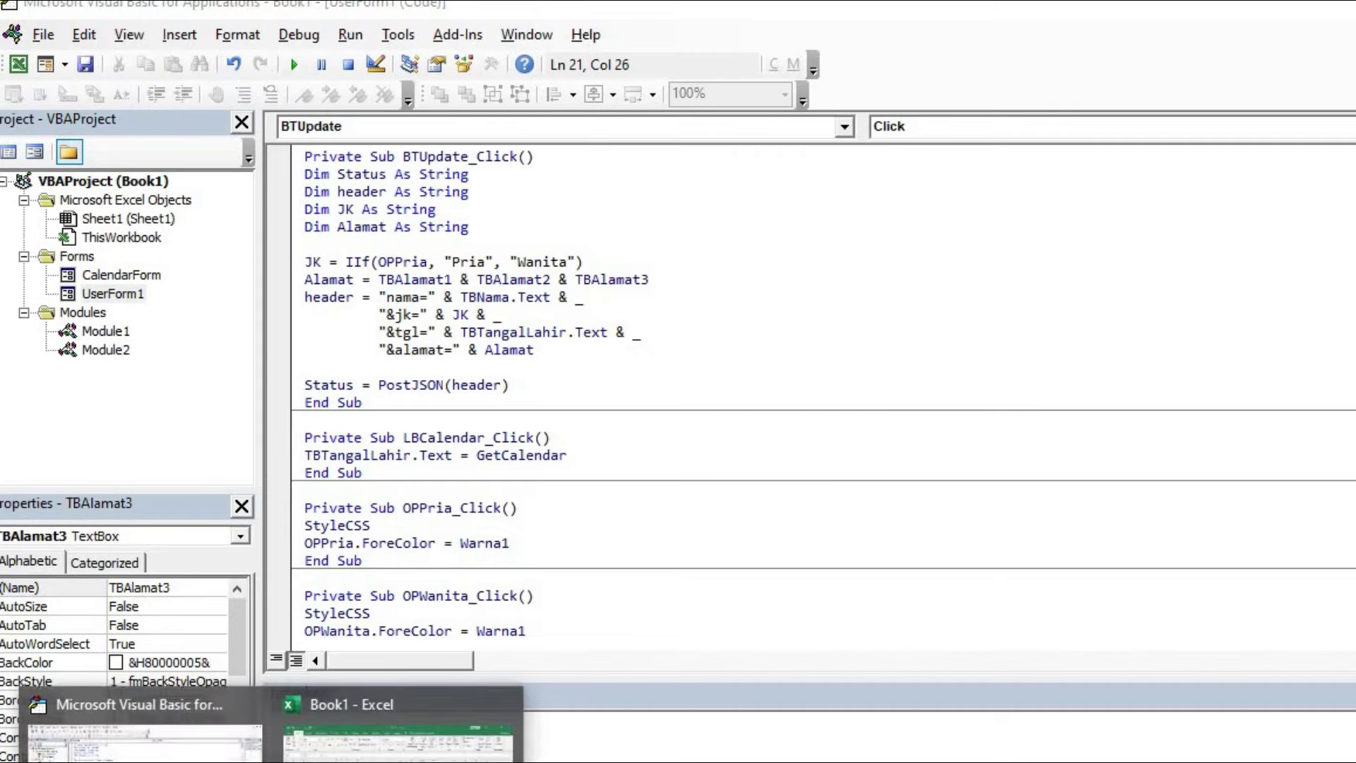
pyautogui.click(399, 742)
# Step: Open the DATA PRIBADI form, enter a sample name in Nama and choose male
pyautogui.click(581, 639)
pyautogui.click(563, 467)
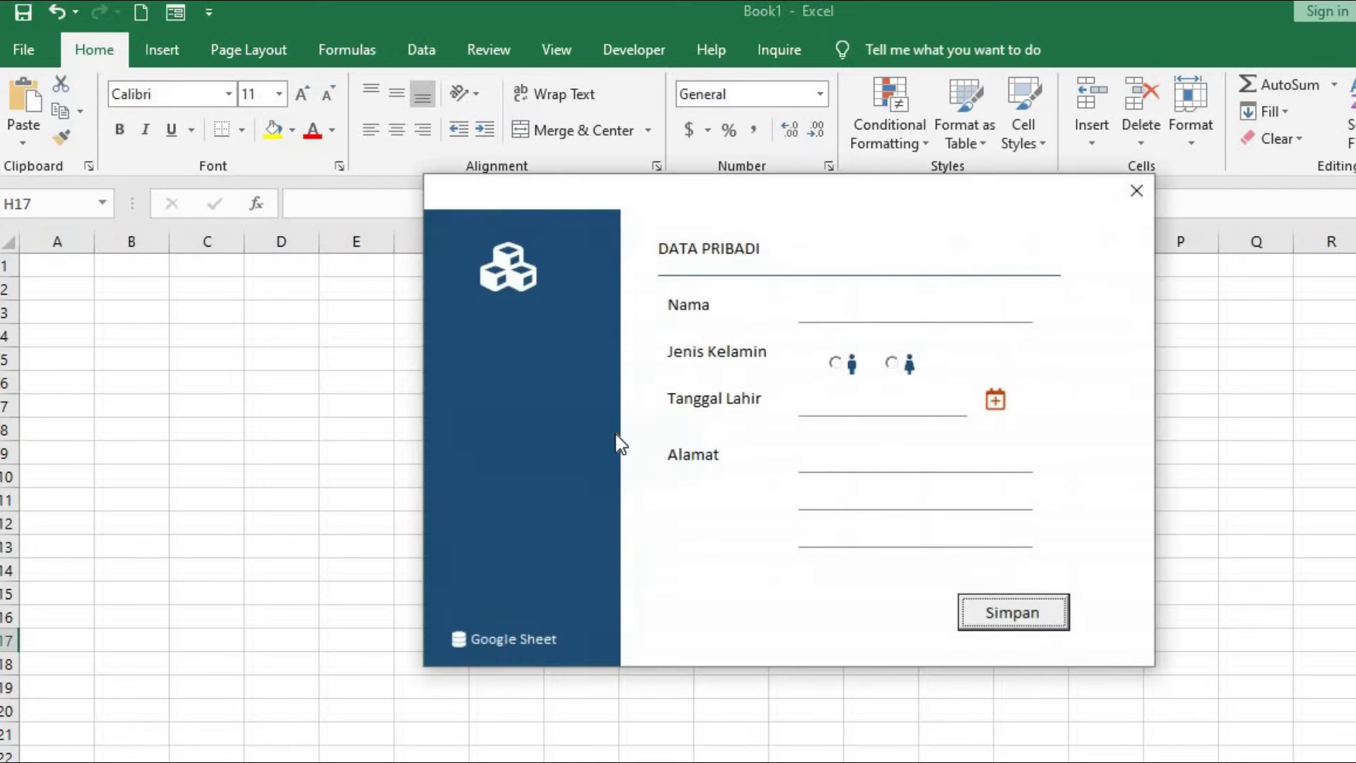
pyautogui.click(883, 311)
pyautogui.write('ndi')
pyautogui.click(851, 365)
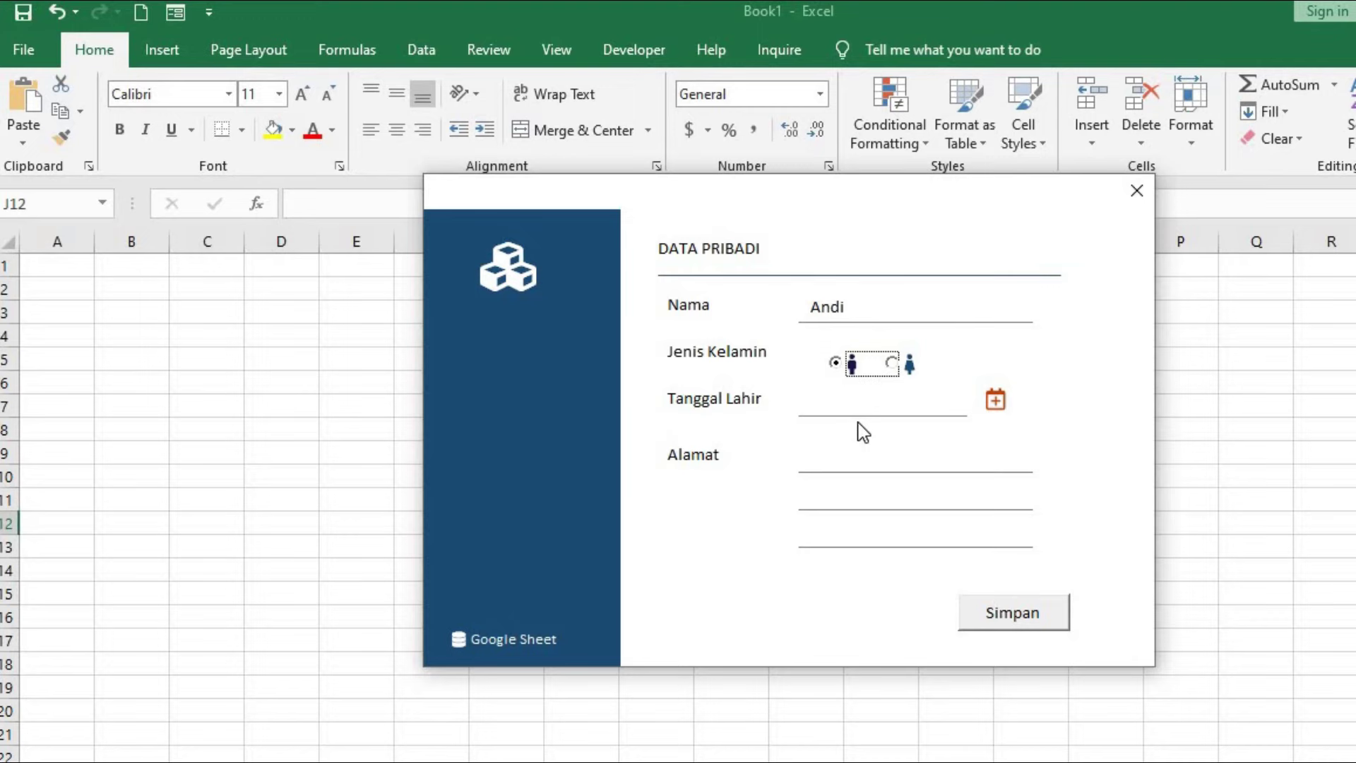
# Step: Pick the birth date 10/2/2012 from the Tanggal Lahir calendar
pyautogui.click(875, 406)
pyautogui.click(996, 400)
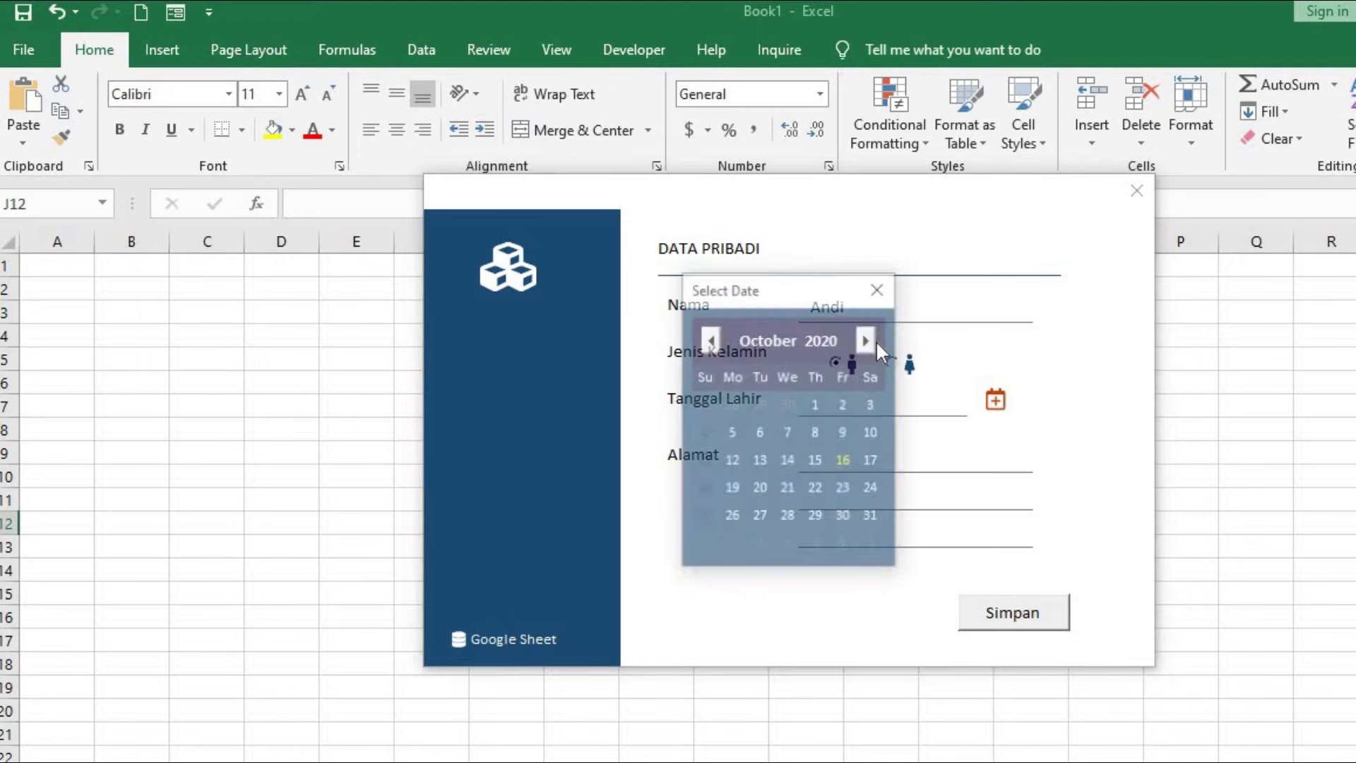
pyautogui.click(835, 342)
pyautogui.scroll(2, 920, 419)
pyautogui.scroll(1, 920, 419)
pyautogui.click(873, 401)
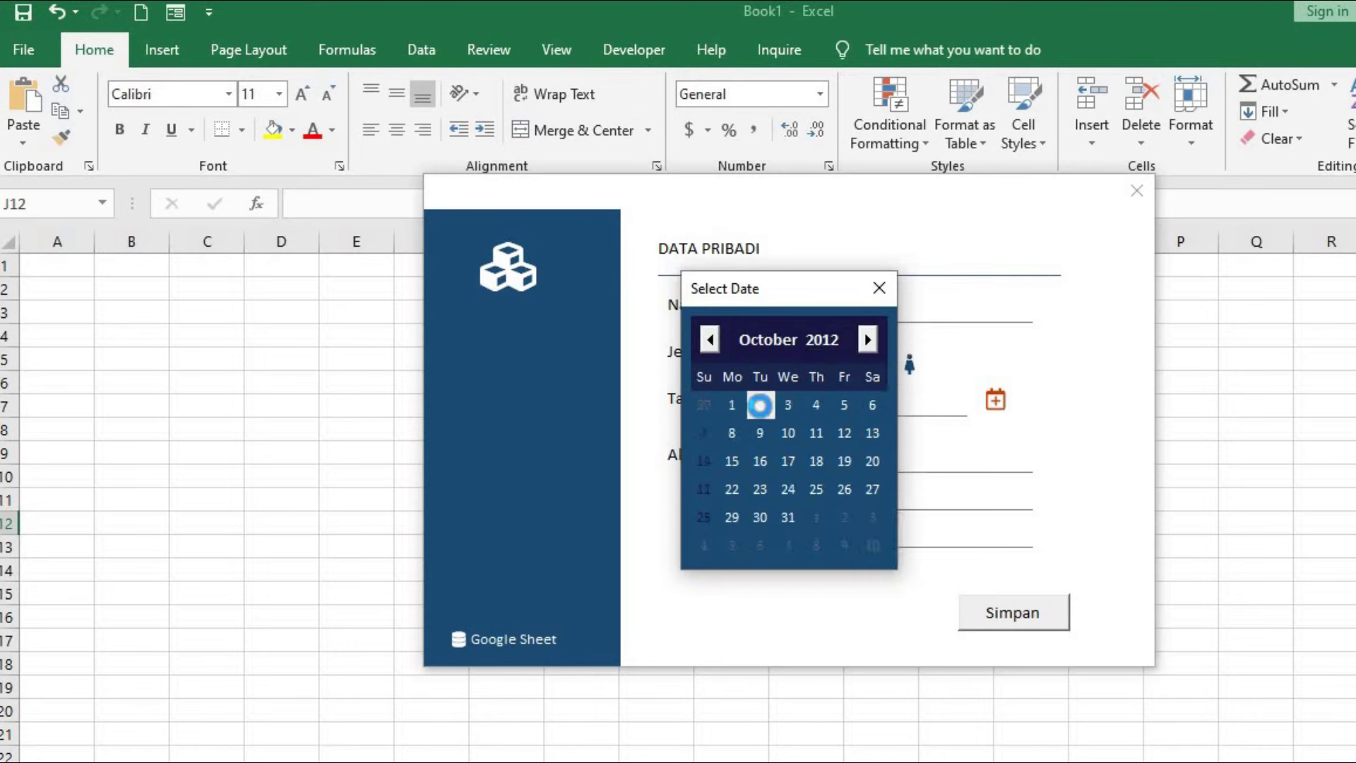
pyautogui.click(760, 405)
# Step: Fill in the two Alamat lines with the sample address and submit with Simpan
pyautogui.click(866, 455)
pyautogui.write('J')
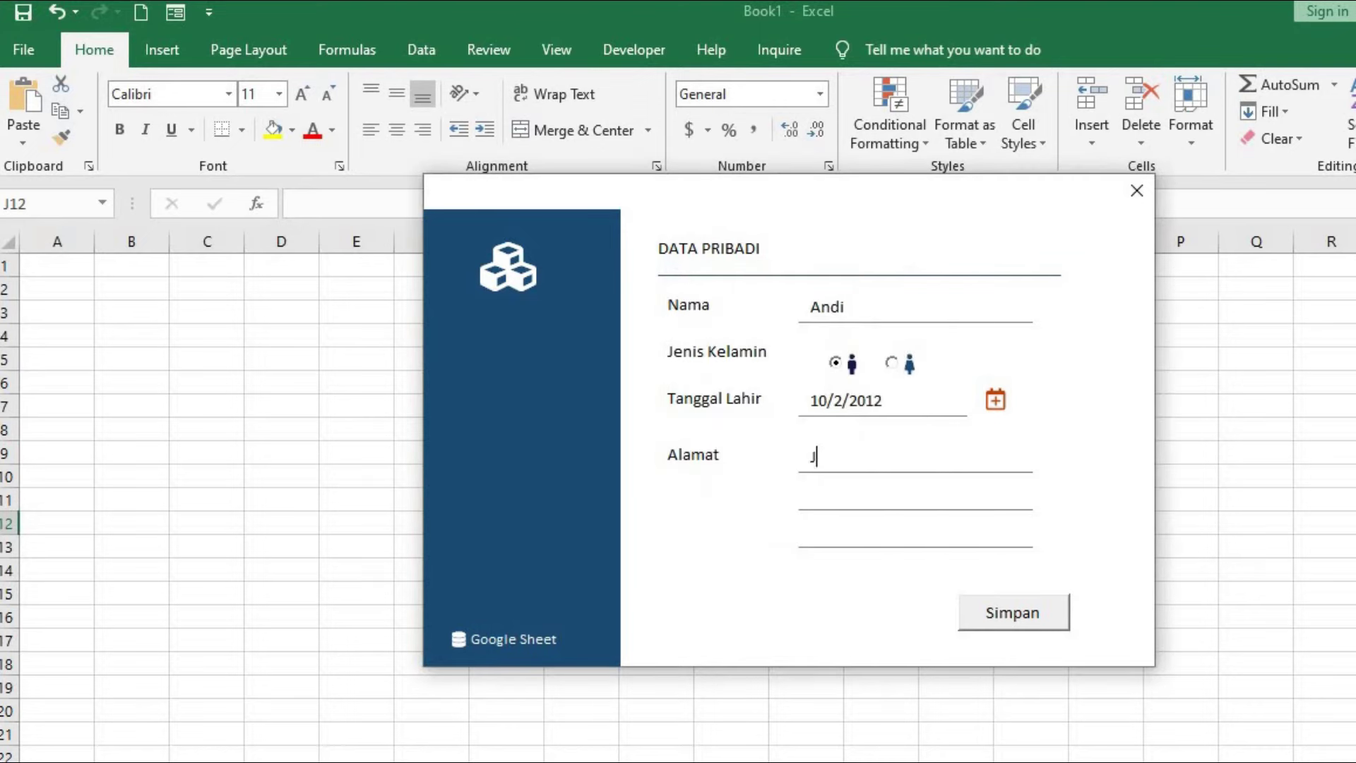
pyautogui.write('l. Baru No 99')
pyautogui.press('Tab')
pyautogui.write('Kota Koo')
pyautogui.press('BackSpace')
pyautogui.write('noha')
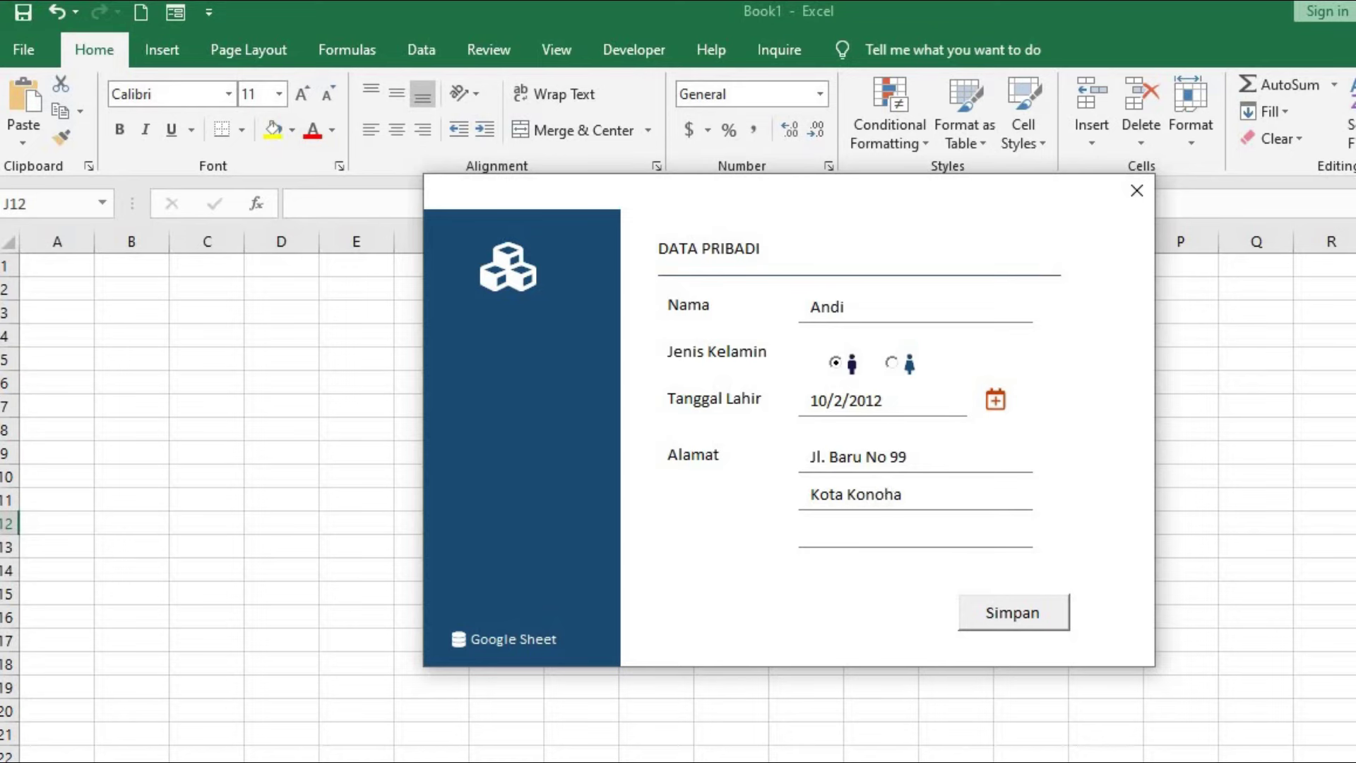
pyautogui.click(963, 526)
pyautogui.click(1031, 619)
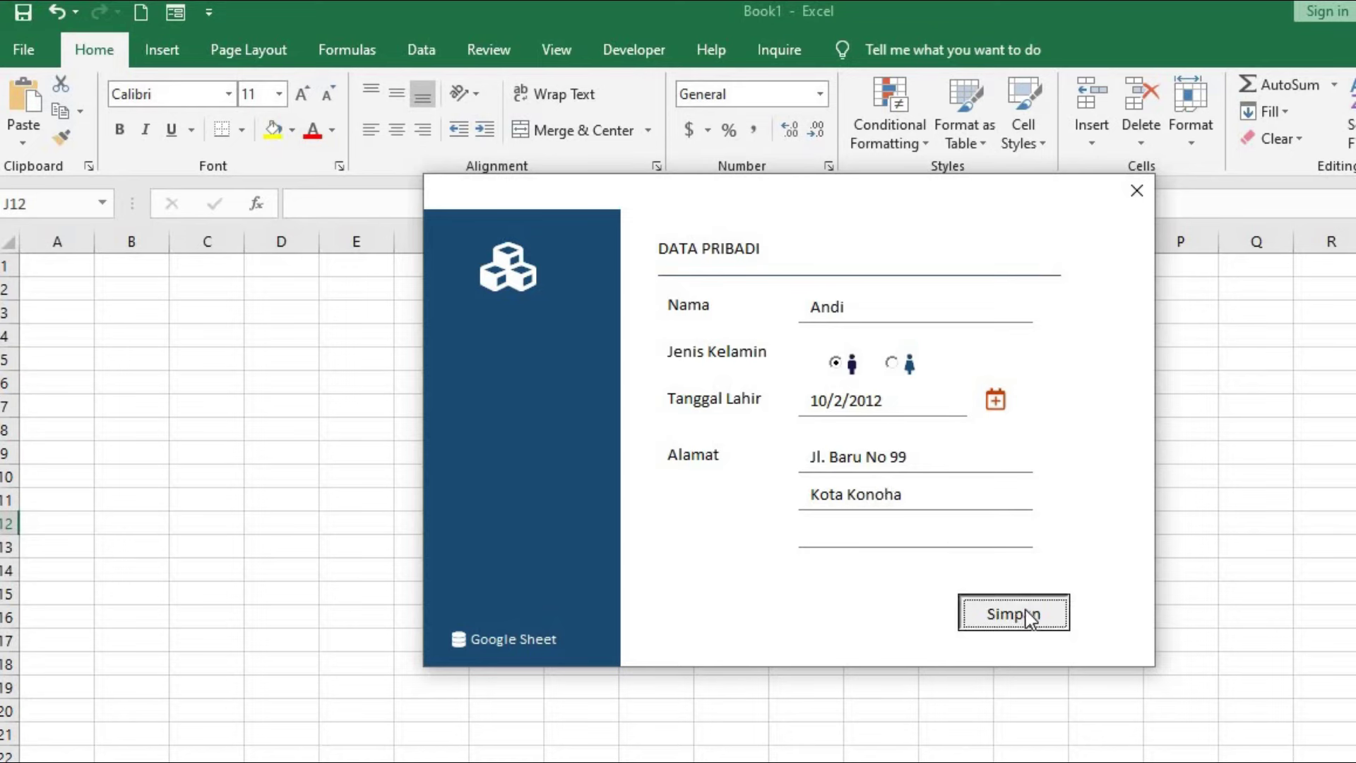
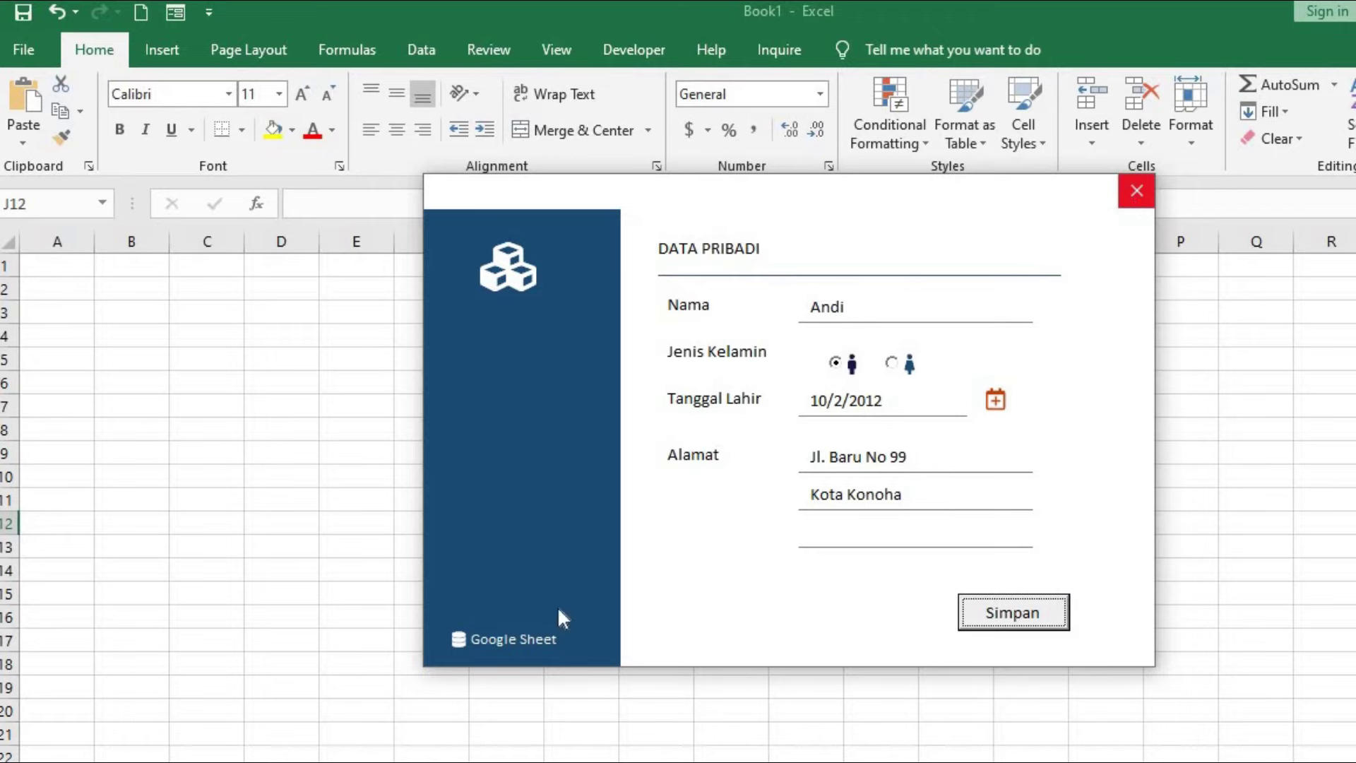
# Step: Check the first saved row's name, gender, birth date and address in DB Personil
pyautogui.click(452, 706)
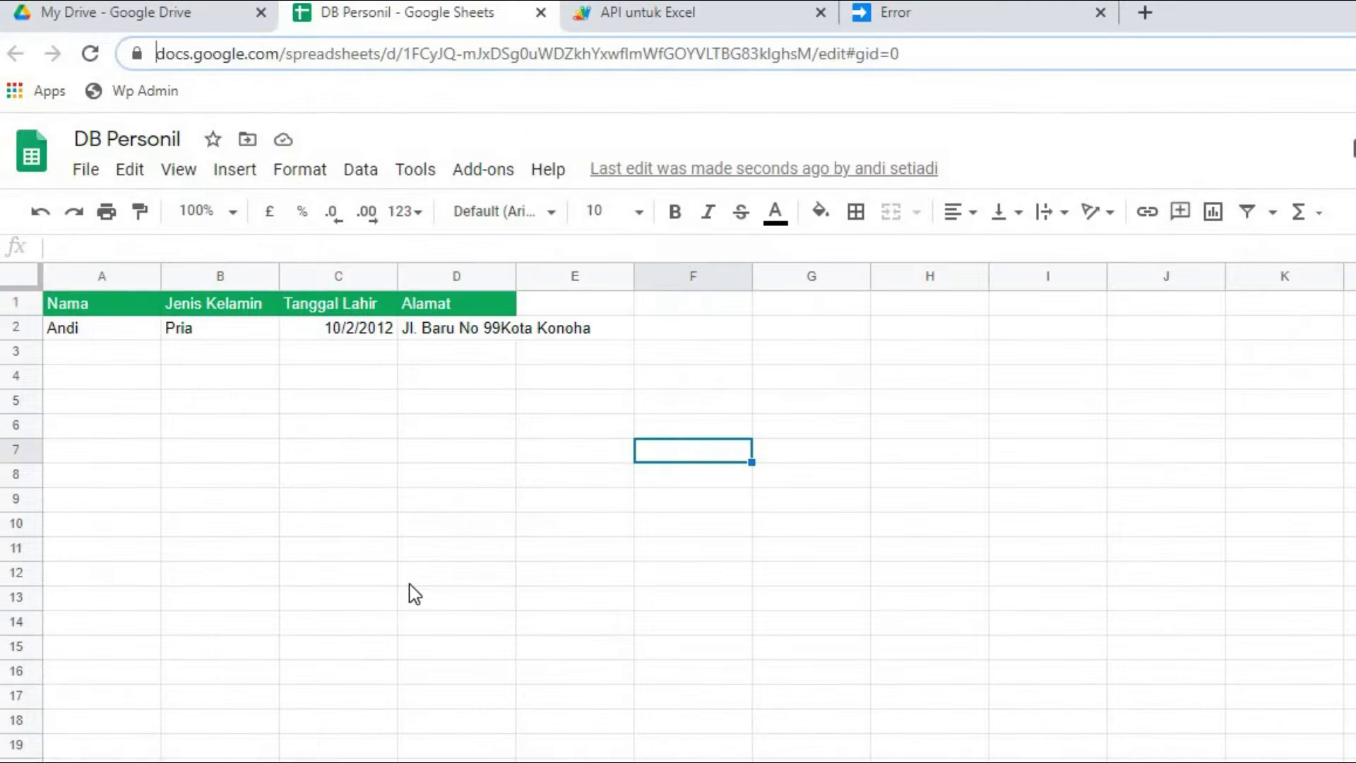
pyautogui.click(141, 328)
pyautogui.click(243, 331)
pyautogui.click(327, 328)
pyautogui.click(459, 330)
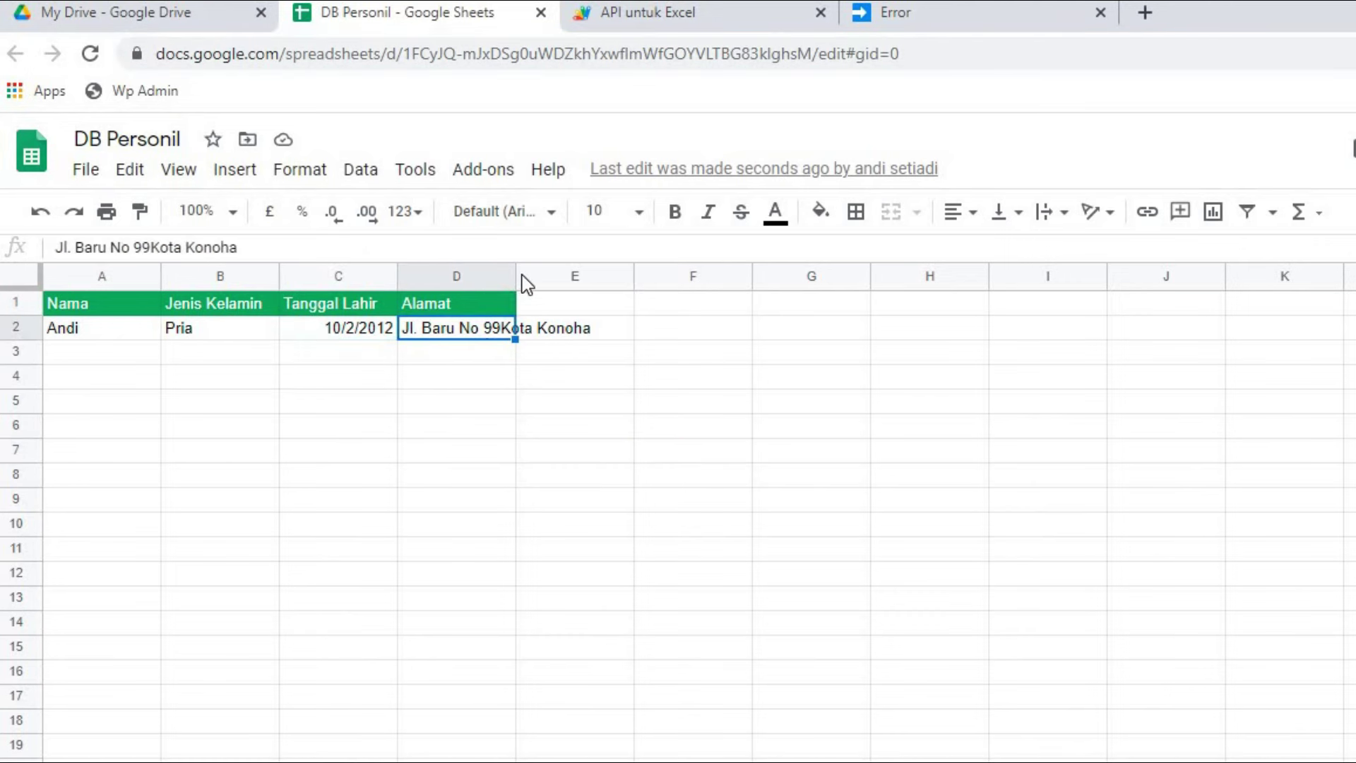
# Step: Widen the Alamat column to show the full address, then close the DATA PRIBADI form
pyautogui.moveTo(604, 351); pyautogui.dragTo(604, 374)
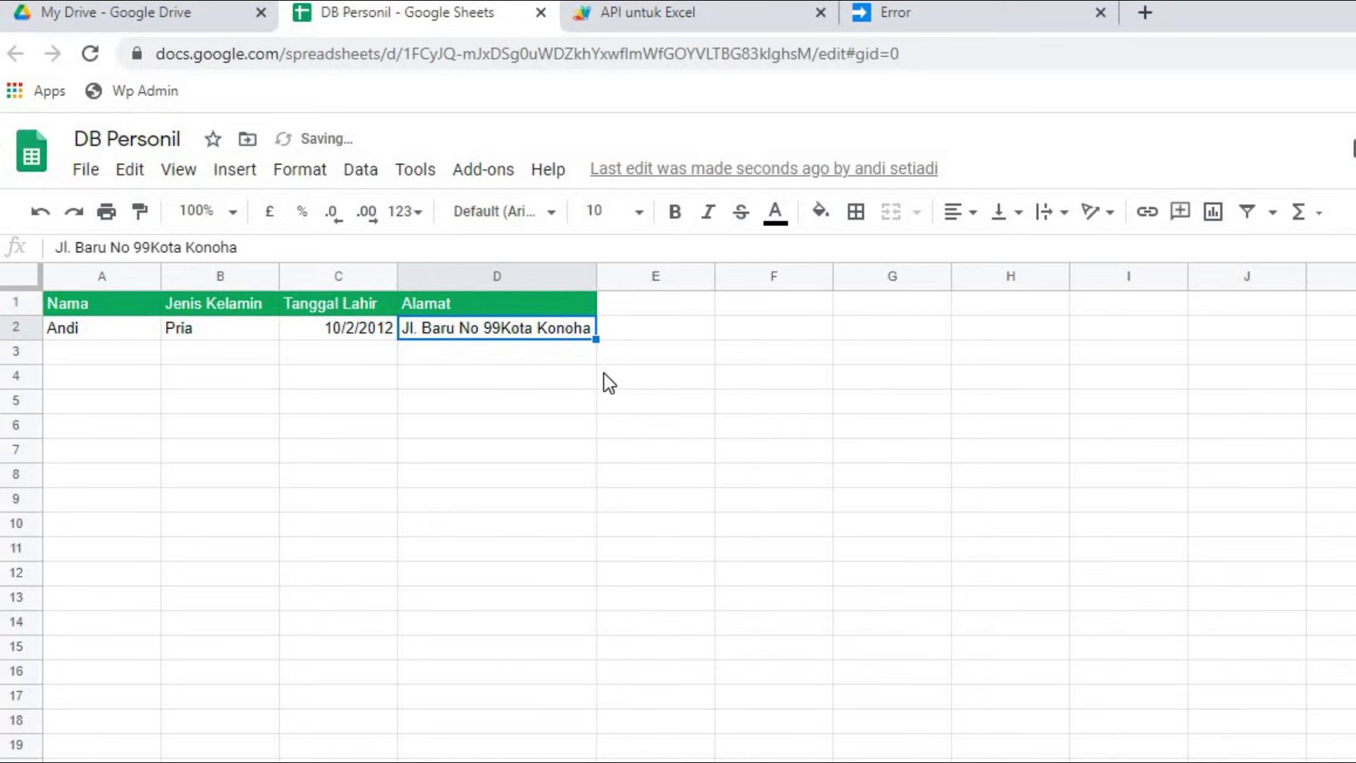
pyautogui.click(604, 376)
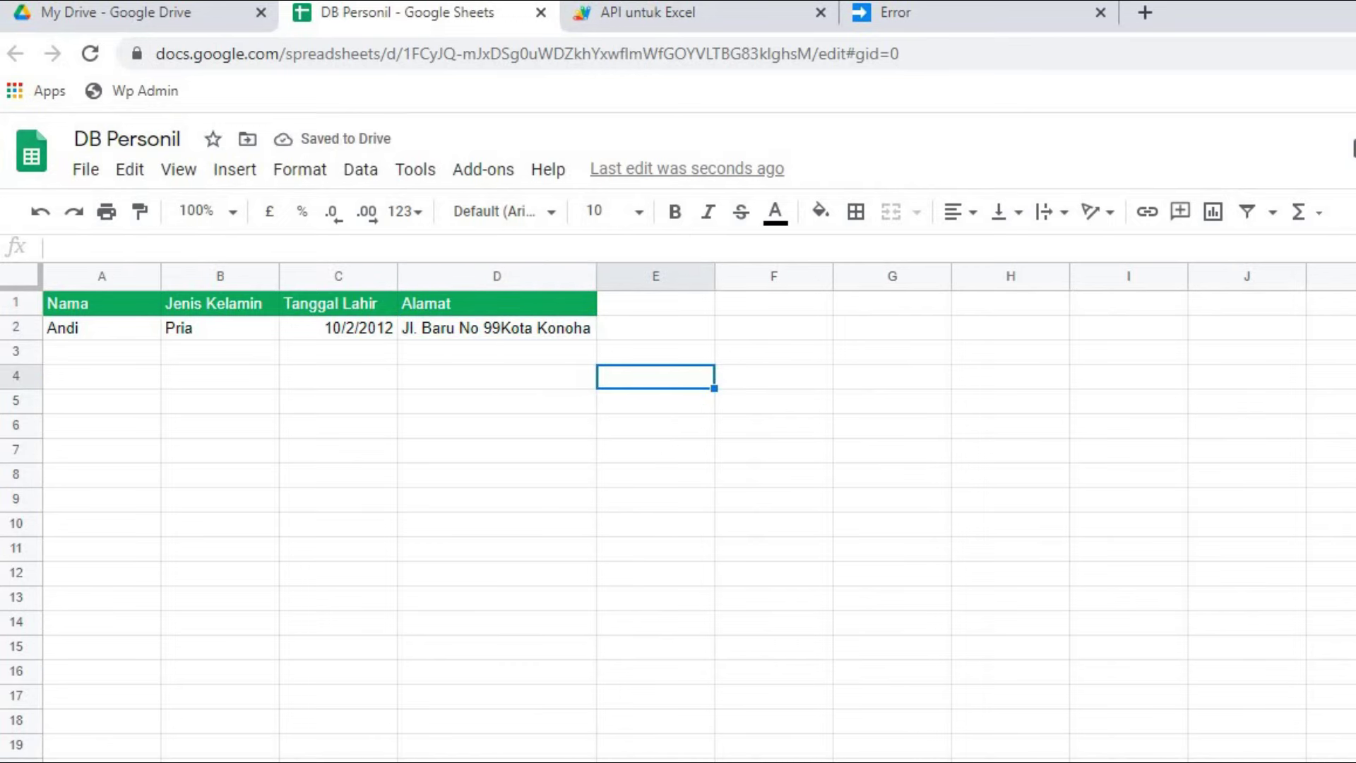
pyautogui.click(396, 727)
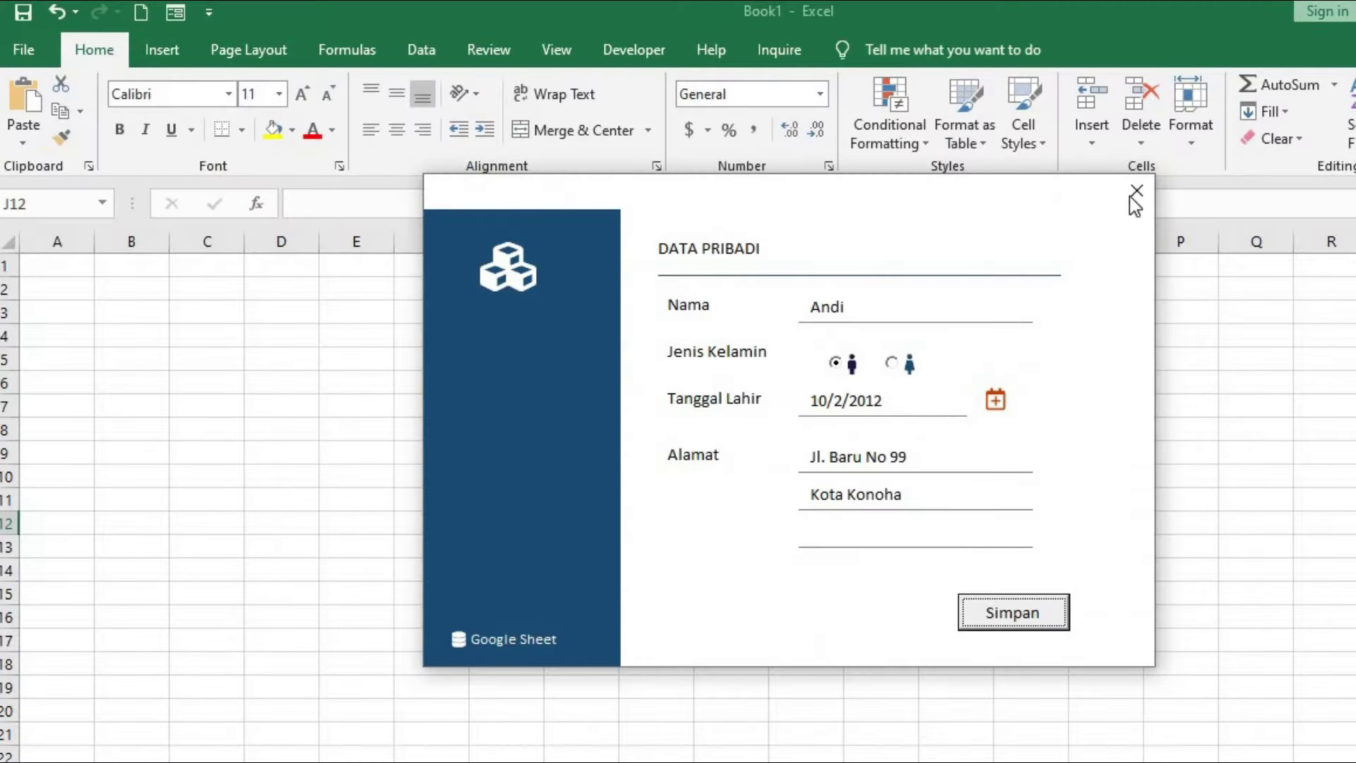
pyautogui.click(1134, 195)
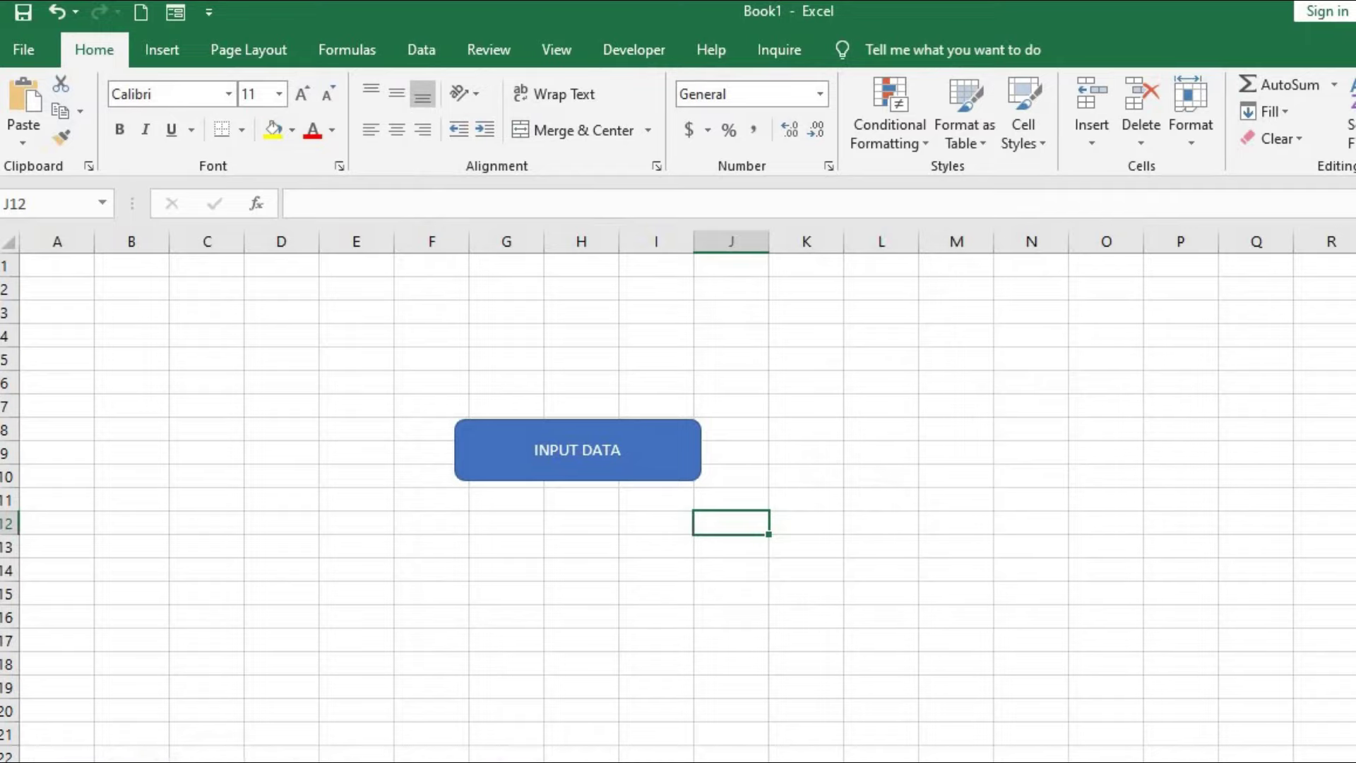
# Step: Select the start of the returned HTML response in the VBA Immediate window
pyautogui.click(134, 727)
pyautogui.click(416, 724)
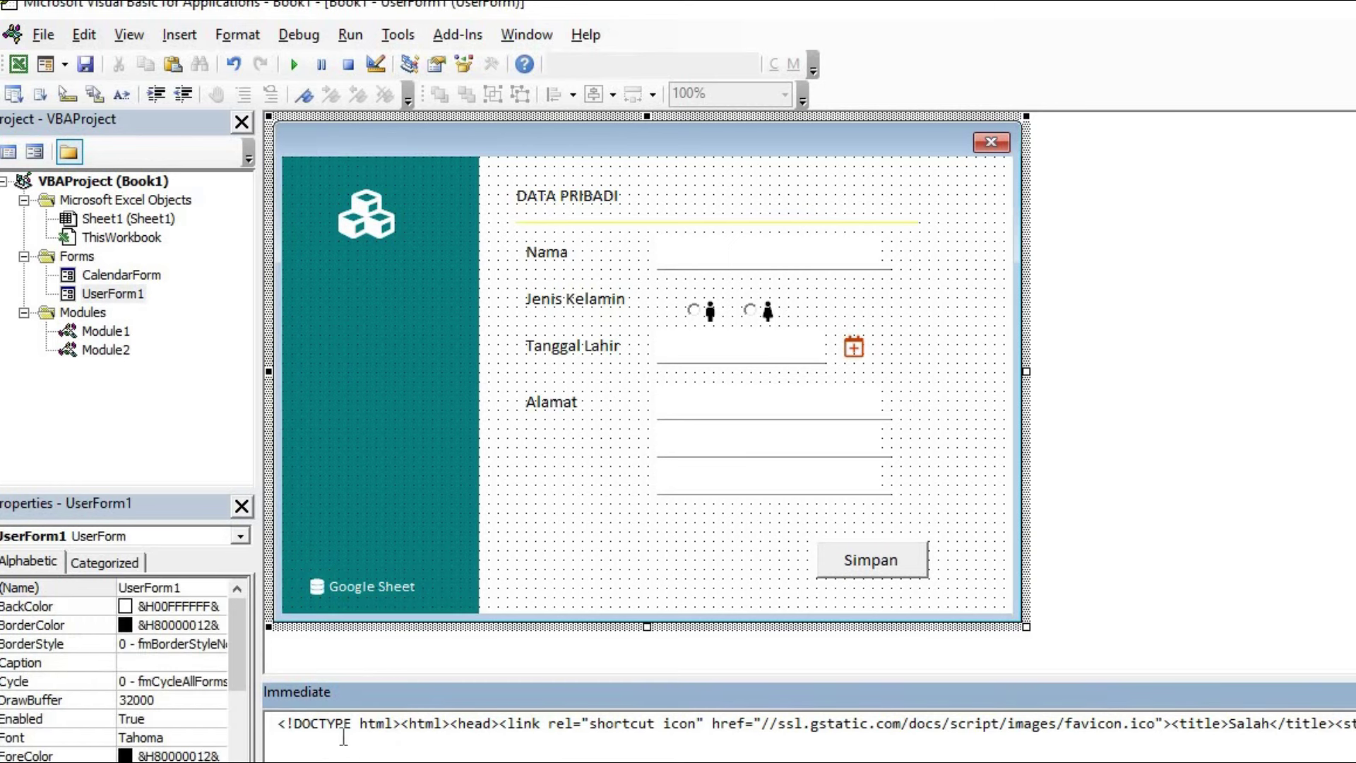
pyautogui.moveTo(336, 728); pyautogui.dragTo(432, 728)
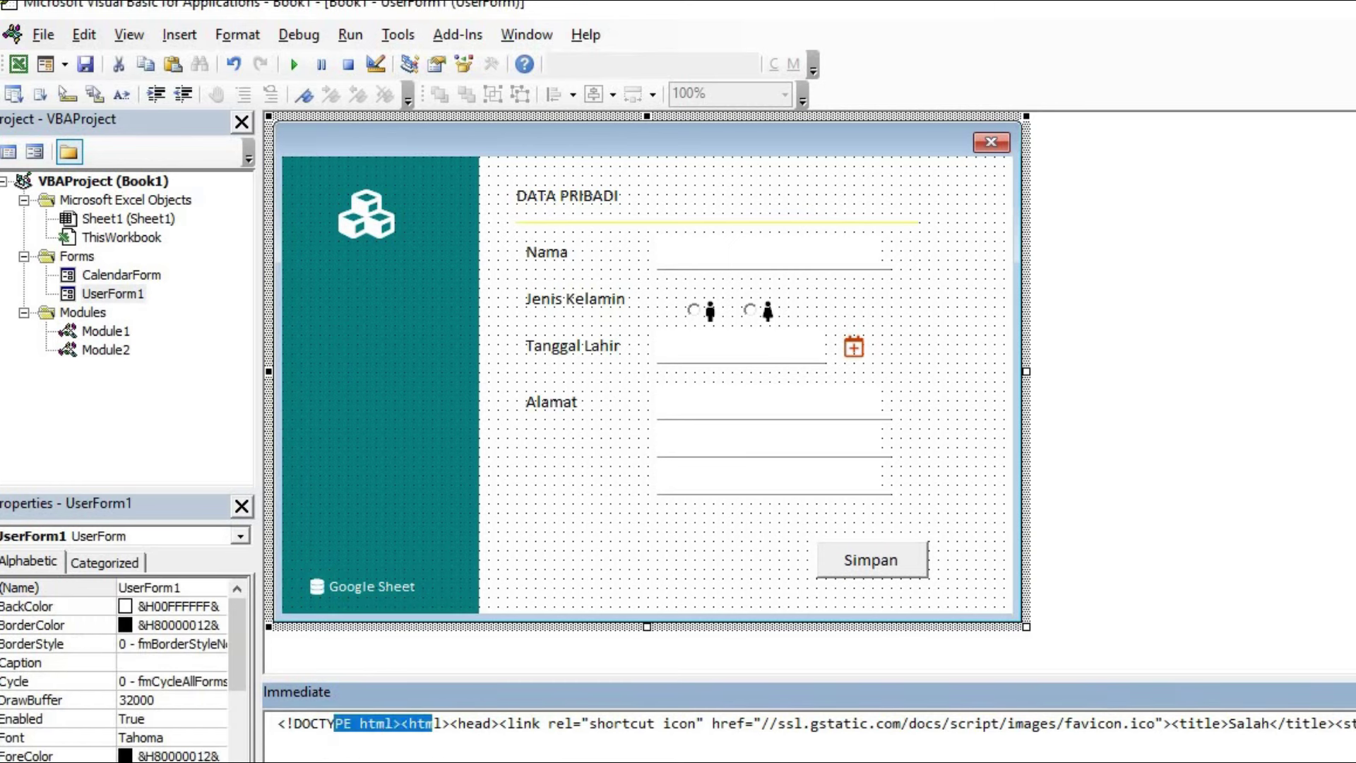
pyautogui.click(434, 736)
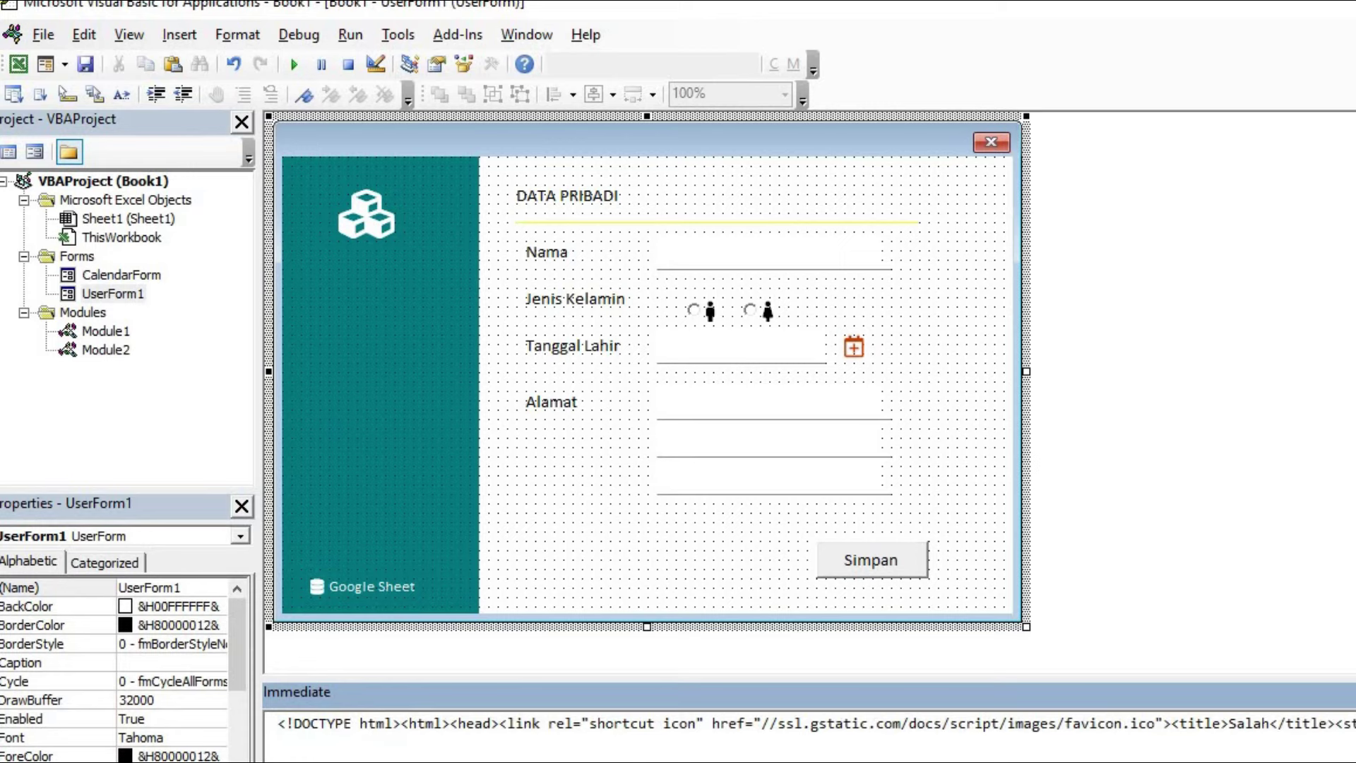
# Step: Scroll right through the HTML error page titled 'Salah' reporting 'Exception: Parameter…'
pyautogui.hscroll(3, 809, 723)
pyautogui.hscroll(3, 810, 723)
pyautogui.hscroll(3, 809, 723)
pyautogui.hscroll(3, 809, 723)
pyautogui.hscroll(2, 810, 723)
pyautogui.hscroll(3, 809, 723)
pyautogui.hscroll(3, 809, 723)
pyautogui.hscroll(3, 809, 723)
pyautogui.hscroll(3, 809, 723)
pyautogui.hscroll(2, 809, 724)
pyautogui.hscroll(2, 809, 723)
pyautogui.moveTo(753, 723); pyautogui.dragTo(989, 723)
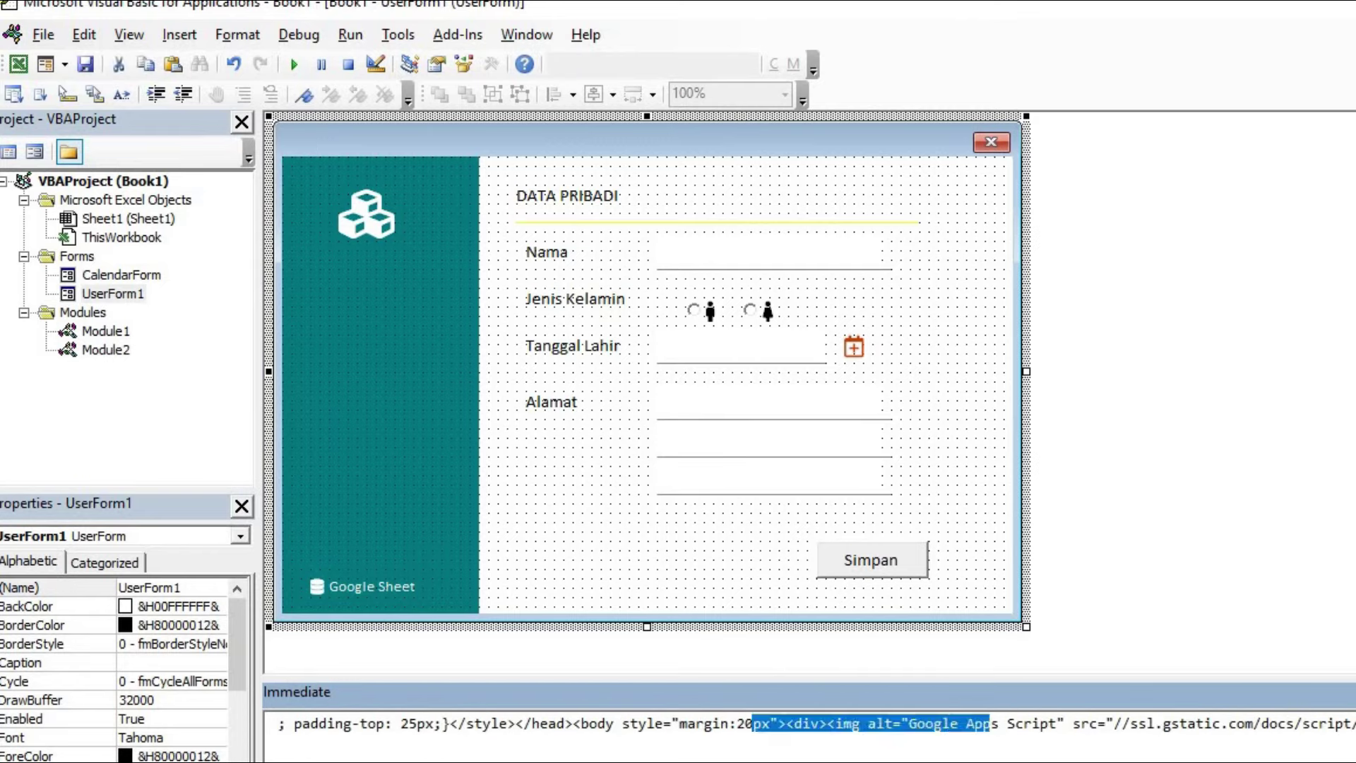
pyautogui.hscroll(5, 810, 723)
pyautogui.hscroll(1, 810, 723)
pyautogui.hscroll(1, 809, 723)
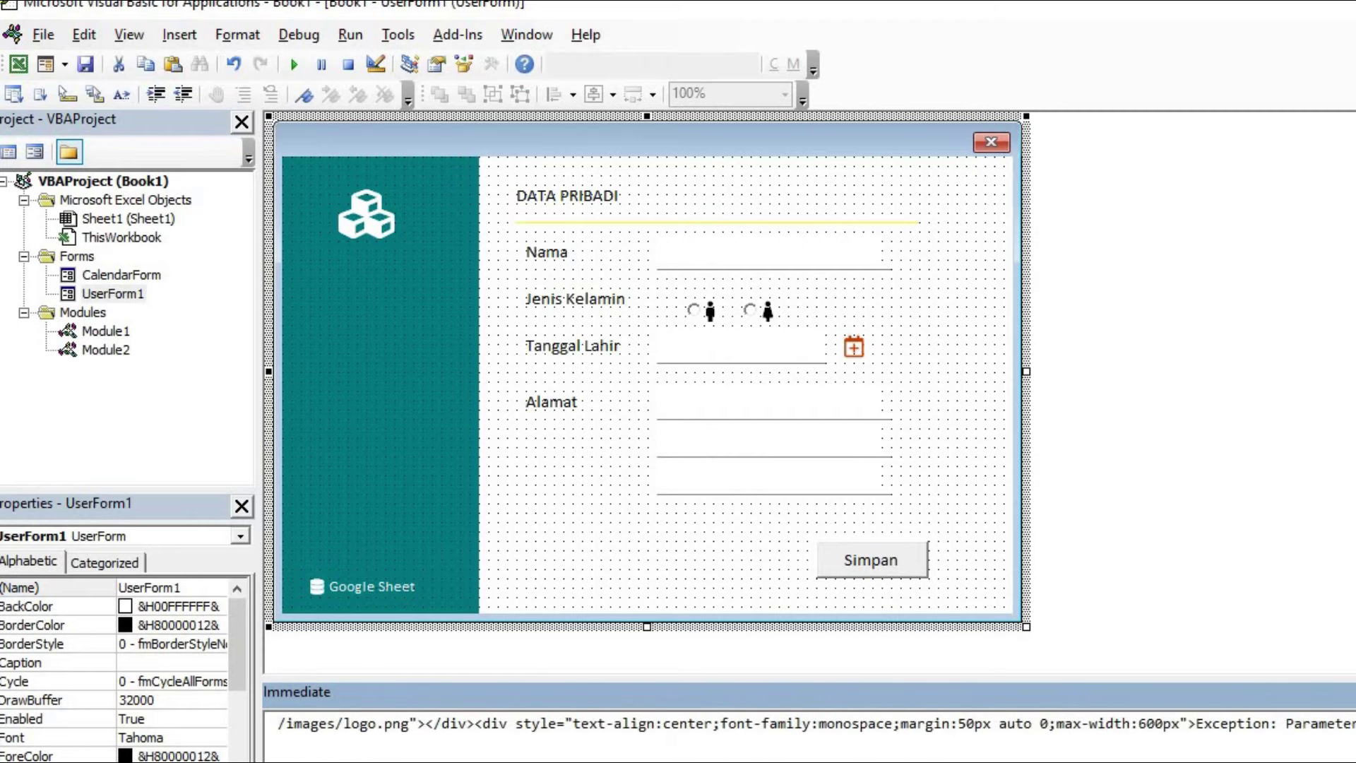
# Step: Review the doPost code in the API untuk Excel script, then return to the Excel worksheet
pyautogui.click(439, 738)
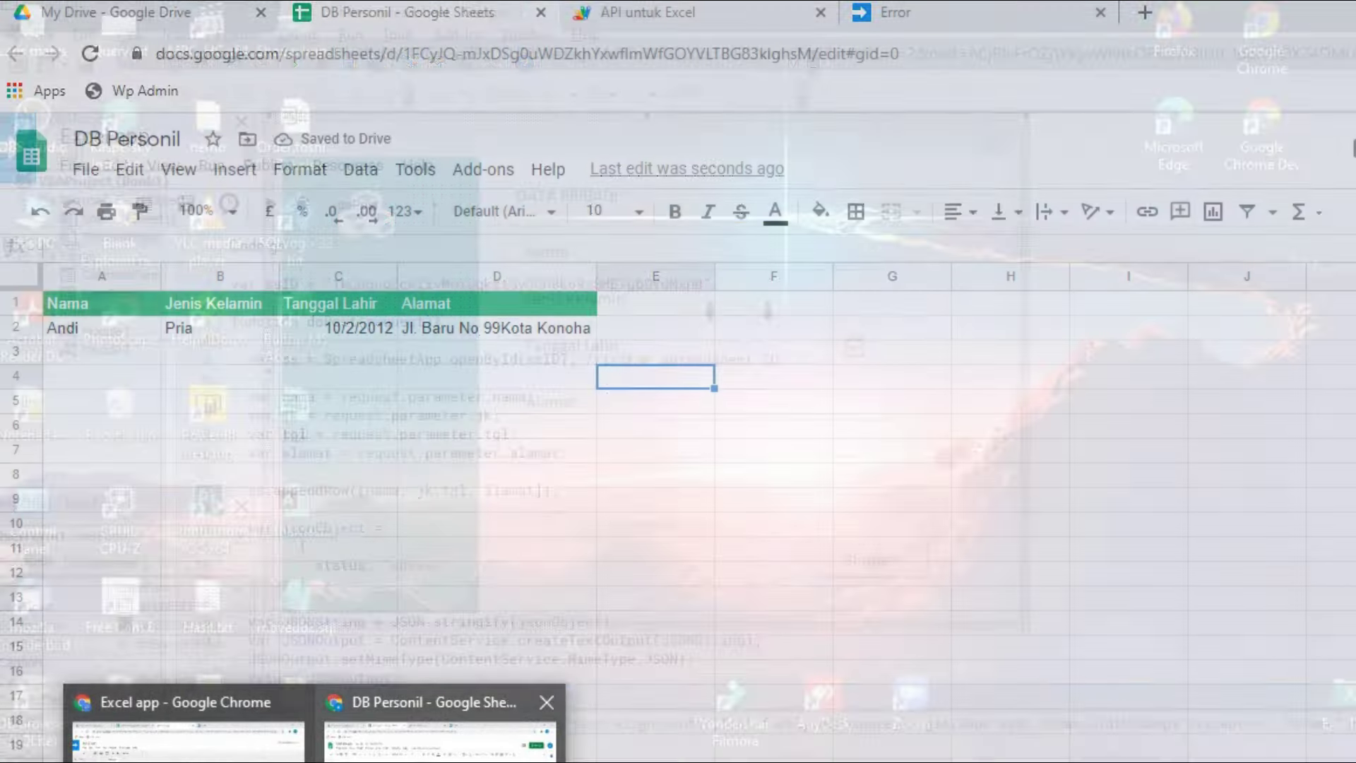
pyautogui.click(639, 17)
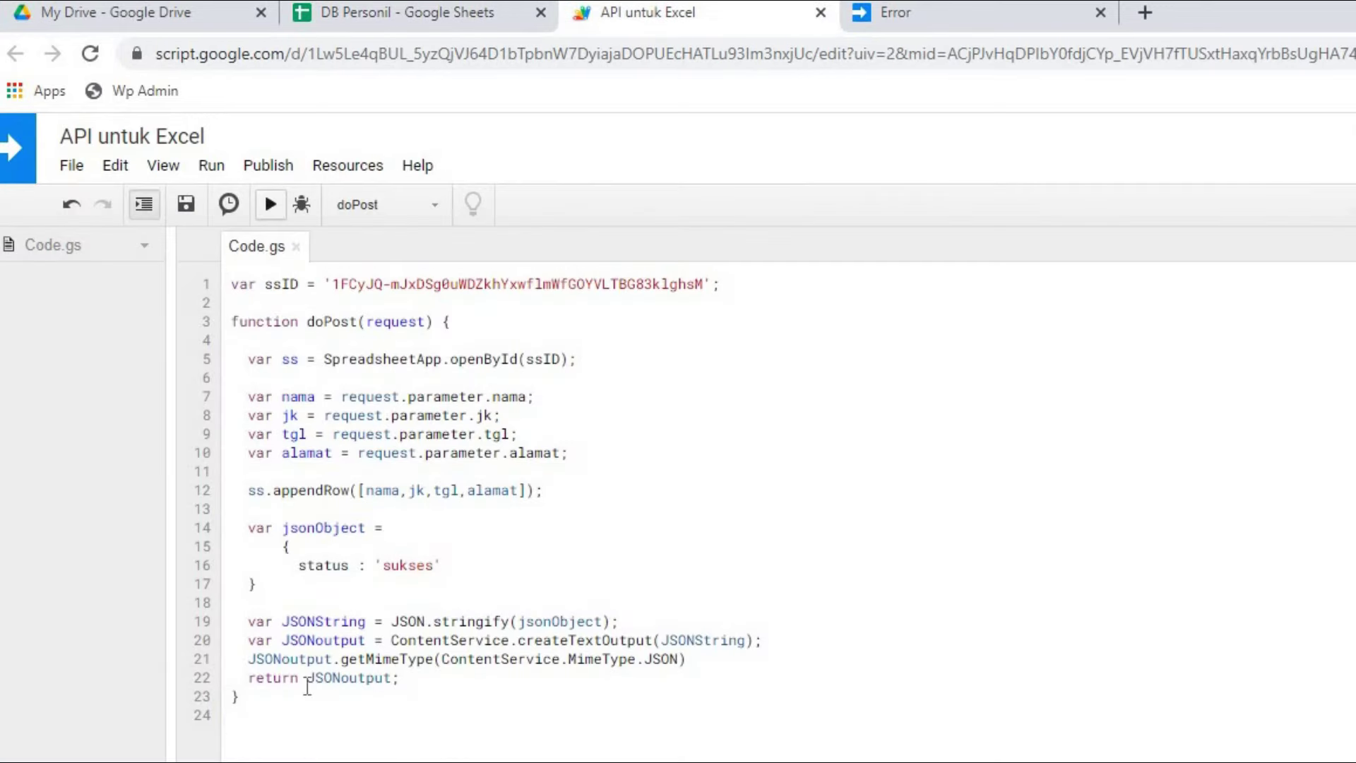
pyautogui.hotkey('alt', 'Tab')
pyautogui.click(565, 590)
# Step: Open the DATA PRIBADI form, enter the person's name, choose female and birth date 10/15/2014
pyautogui.click(581, 440)
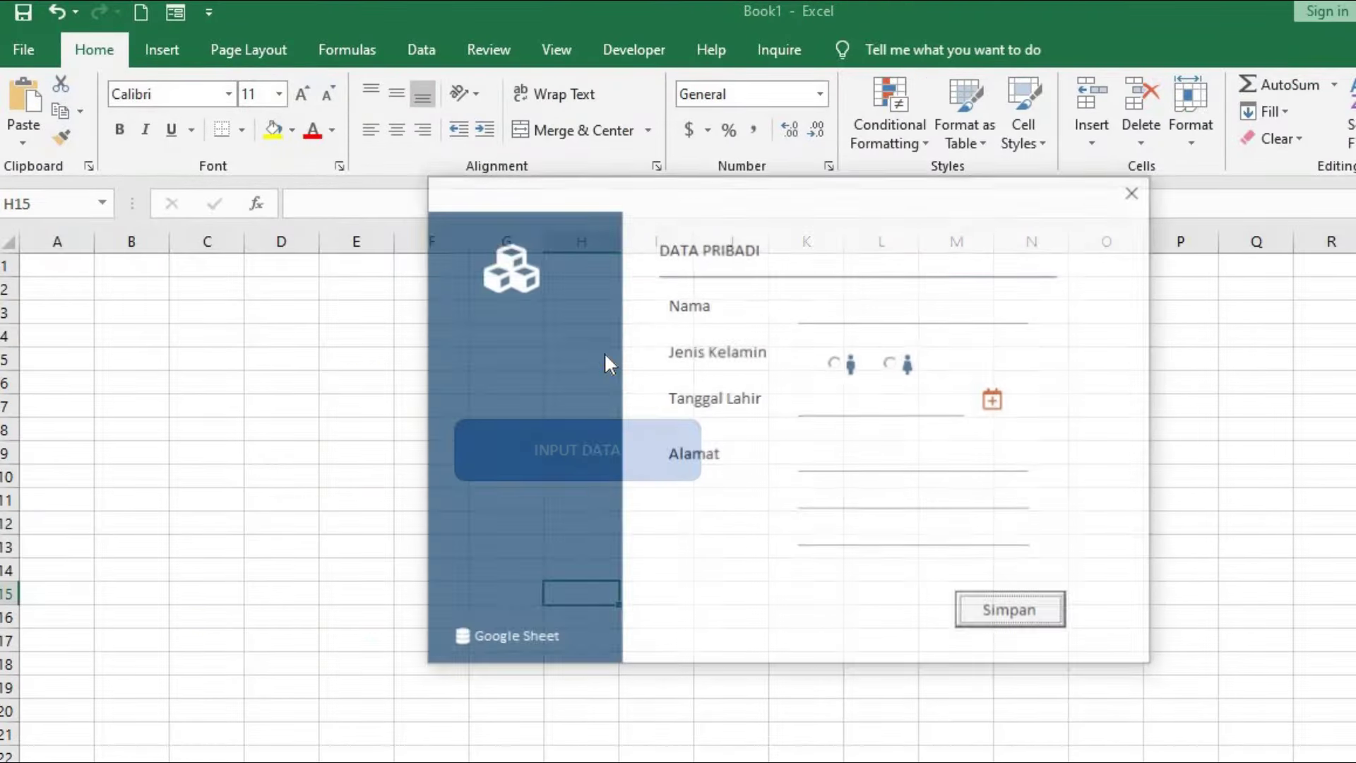
pyautogui.write('Dewi')
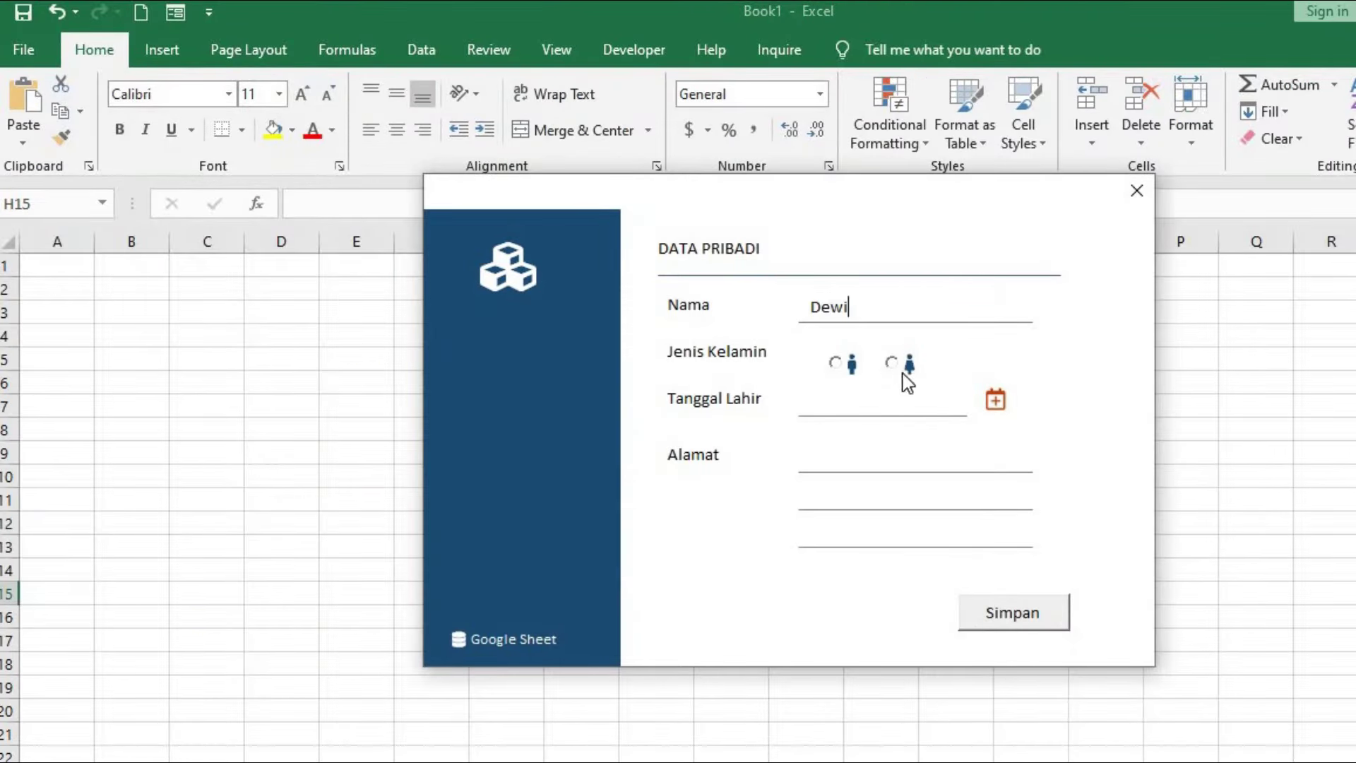
pyautogui.click(908, 368)
pyautogui.click(919, 406)
pyautogui.click(996, 400)
pyautogui.click(832, 352)
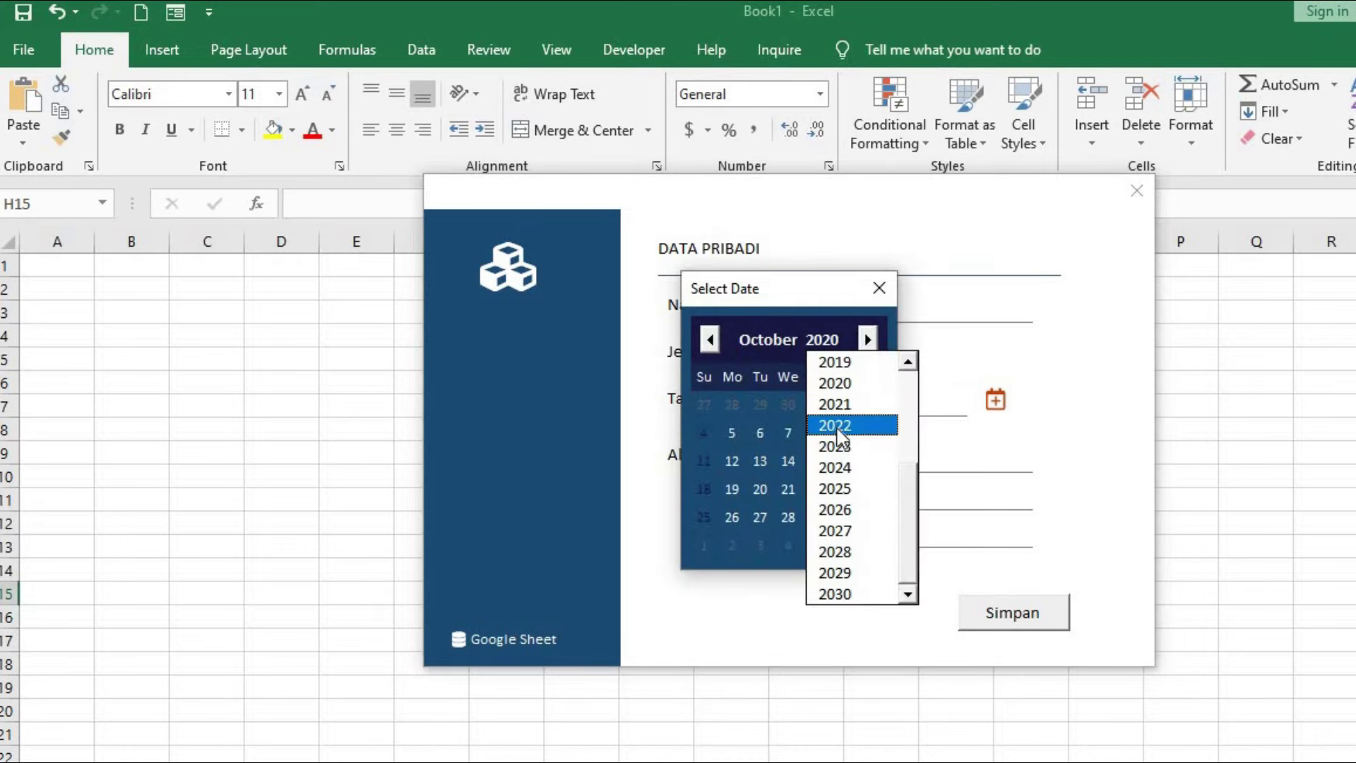
pyautogui.scroll(1, 904, 437)
pyautogui.scroll(1, 899, 430)
pyautogui.click(858, 382)
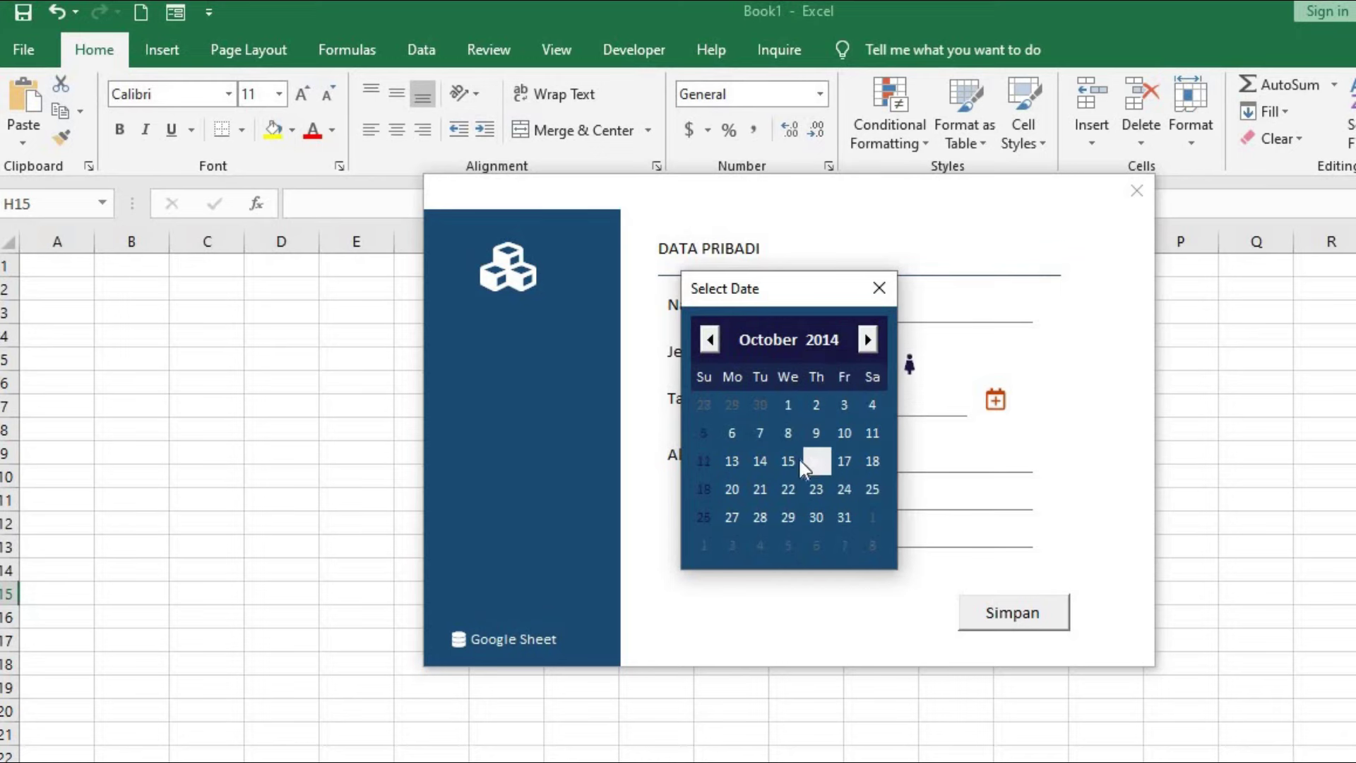
pyautogui.click(791, 460)
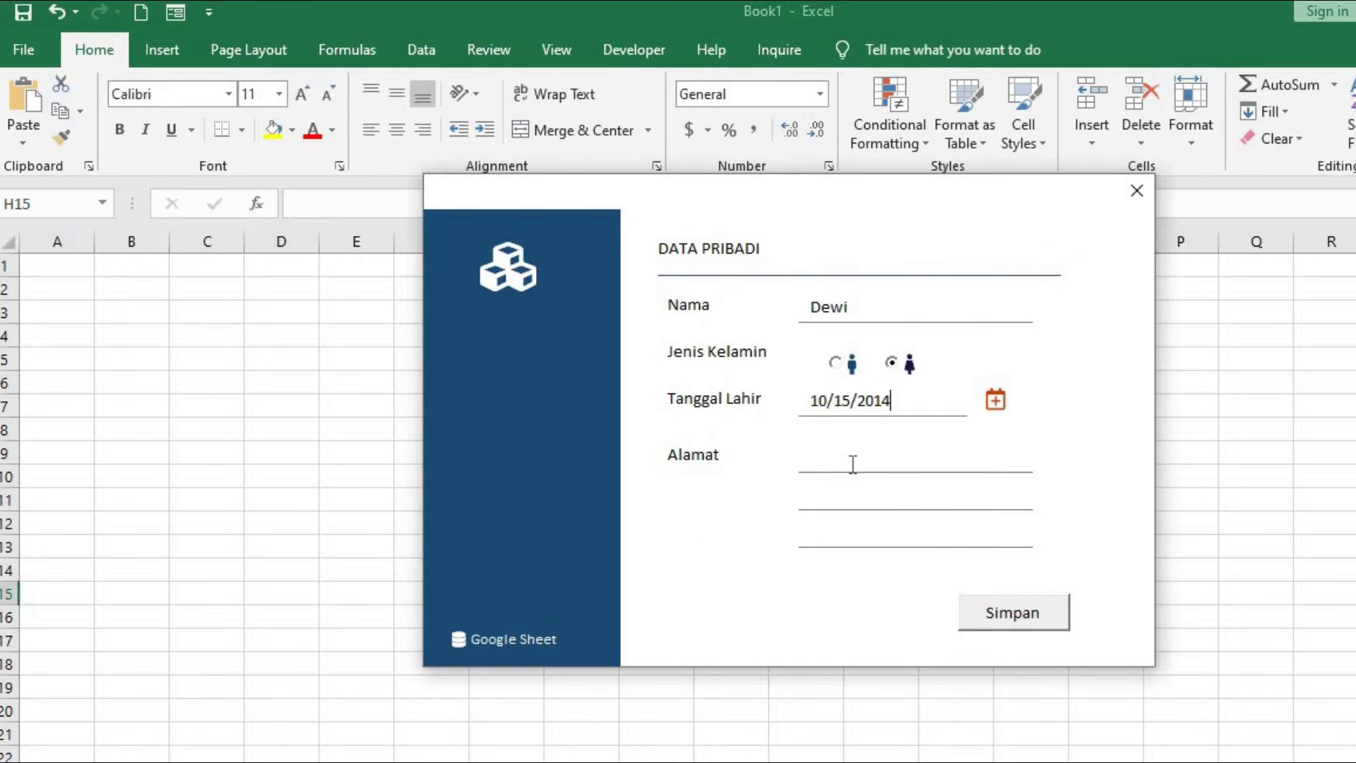
pyautogui.write('Jl.')
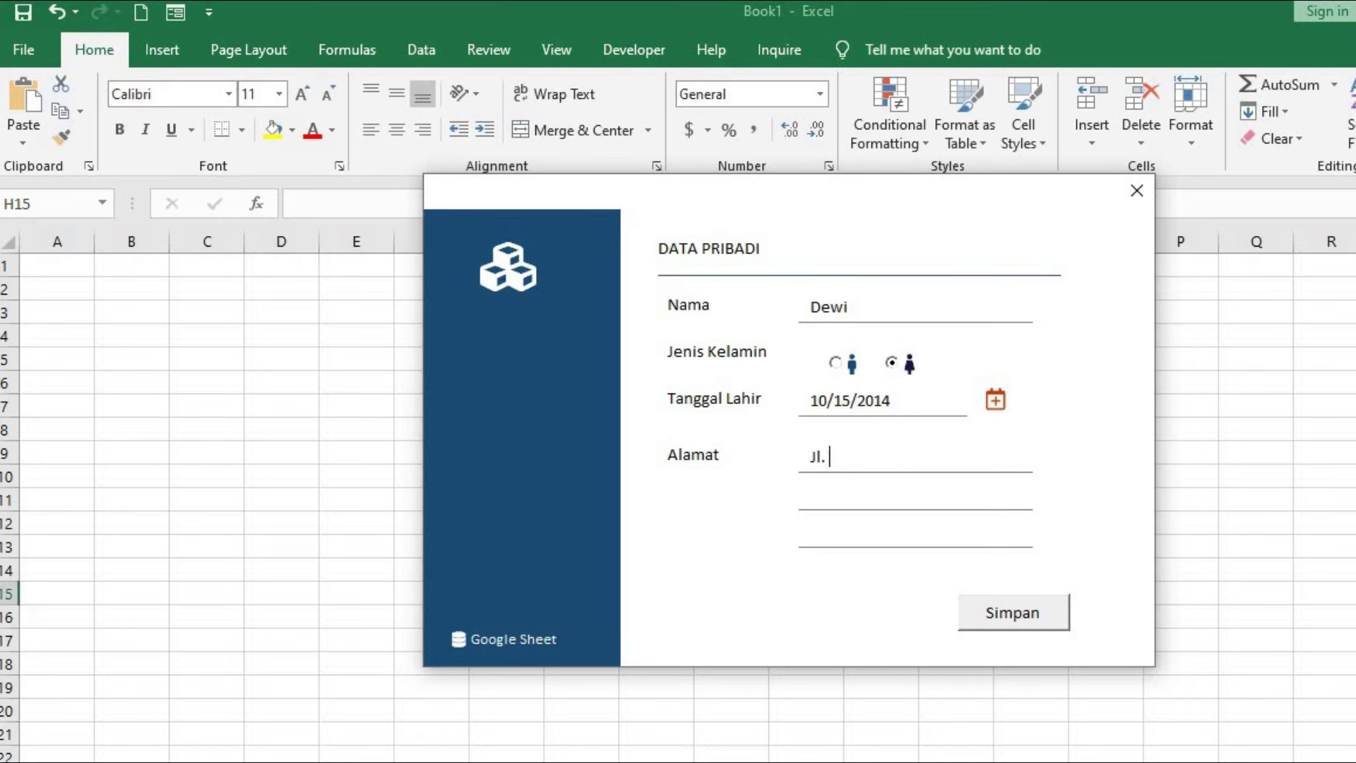
# Step: Type the two-line address and submit the record with Simpan
pyautogui.write('Mangunre')
pyautogui.write(', SIng')
pyautogui.press('BackSpace')
pyautogui.write('gaparna')
pyautogui.click(853, 492)
pyautogui.write('Kota Tasikmaaya')
pyautogui.press('BackSpace')
pyautogui.press('BackSpace')
pyautogui.press('BackSpace')
pyautogui.write('laya')
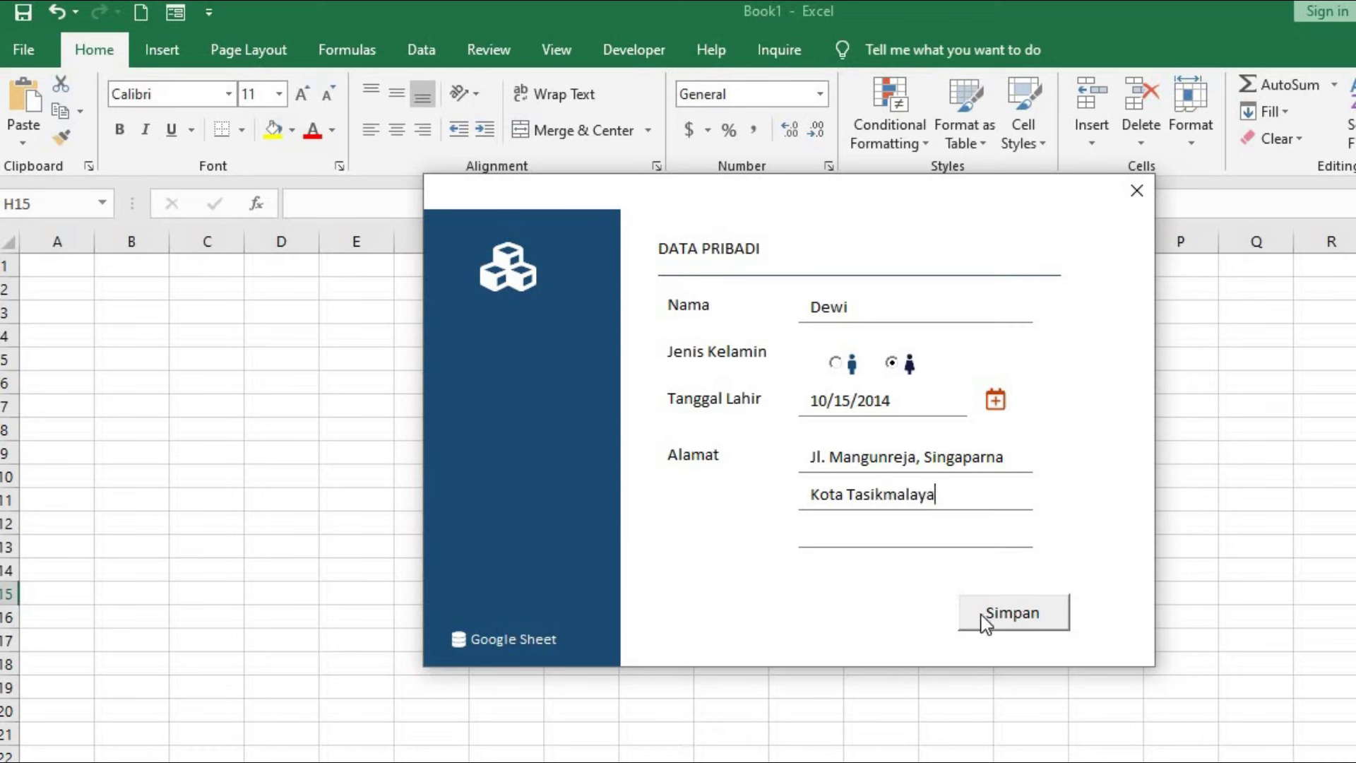
pyautogui.click(985, 620)
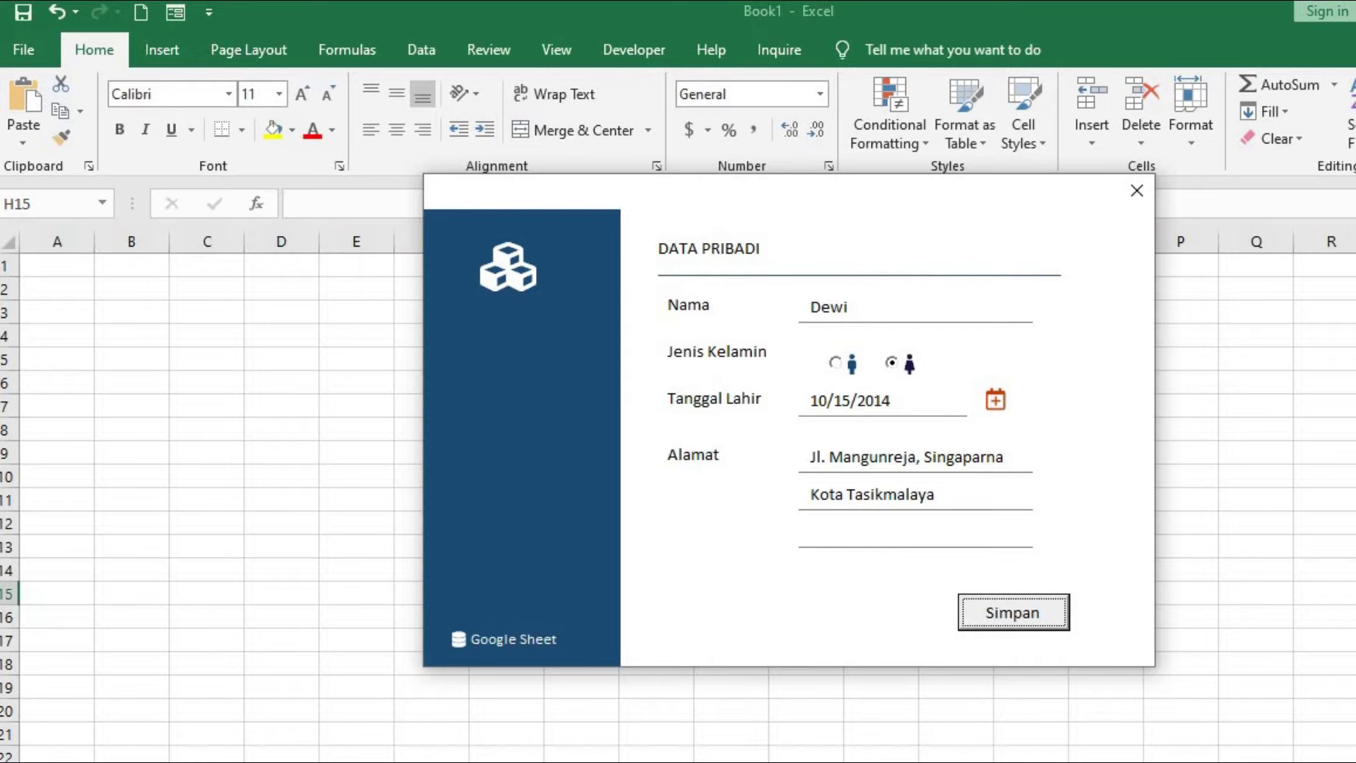
pyautogui.click(440, 734)
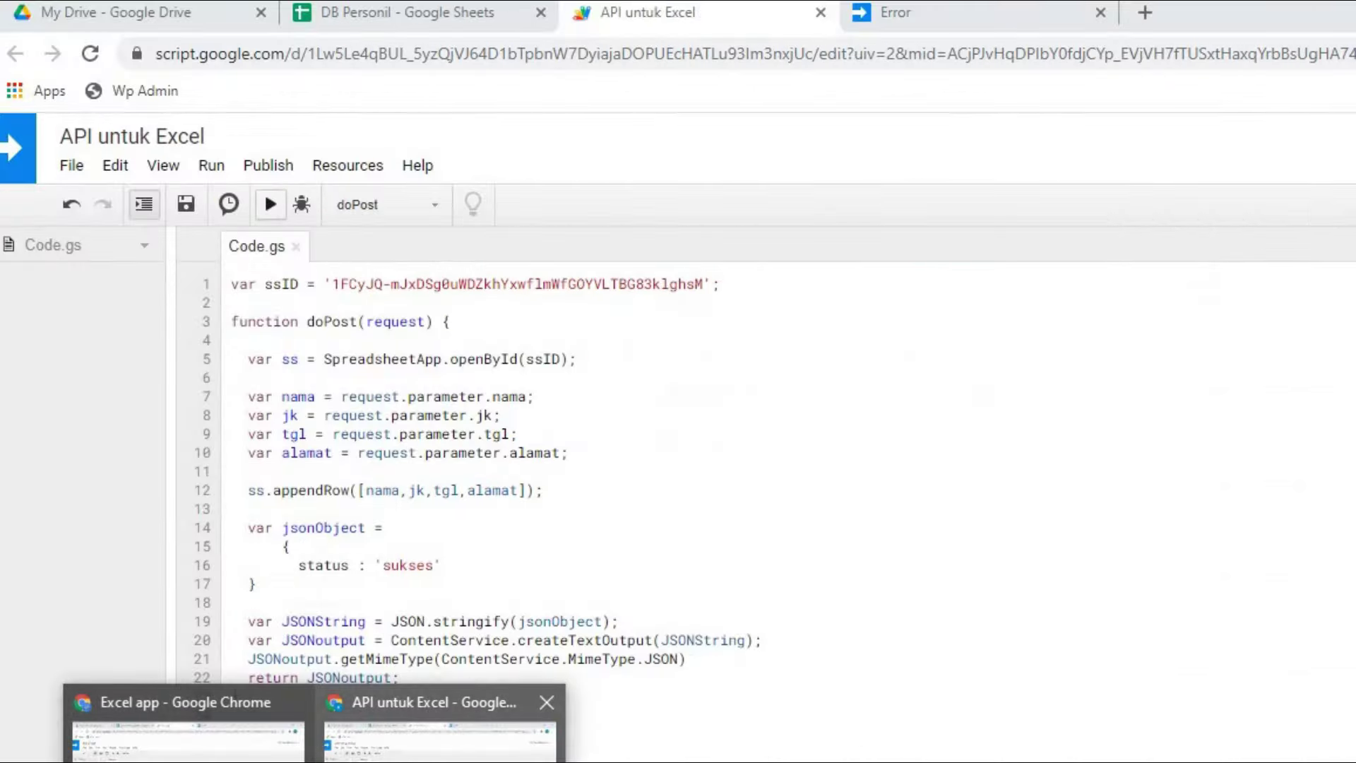
# Step: Check the new row's birth date 10/15/2014 and address in DB Personil
pyautogui.click(452, 16)
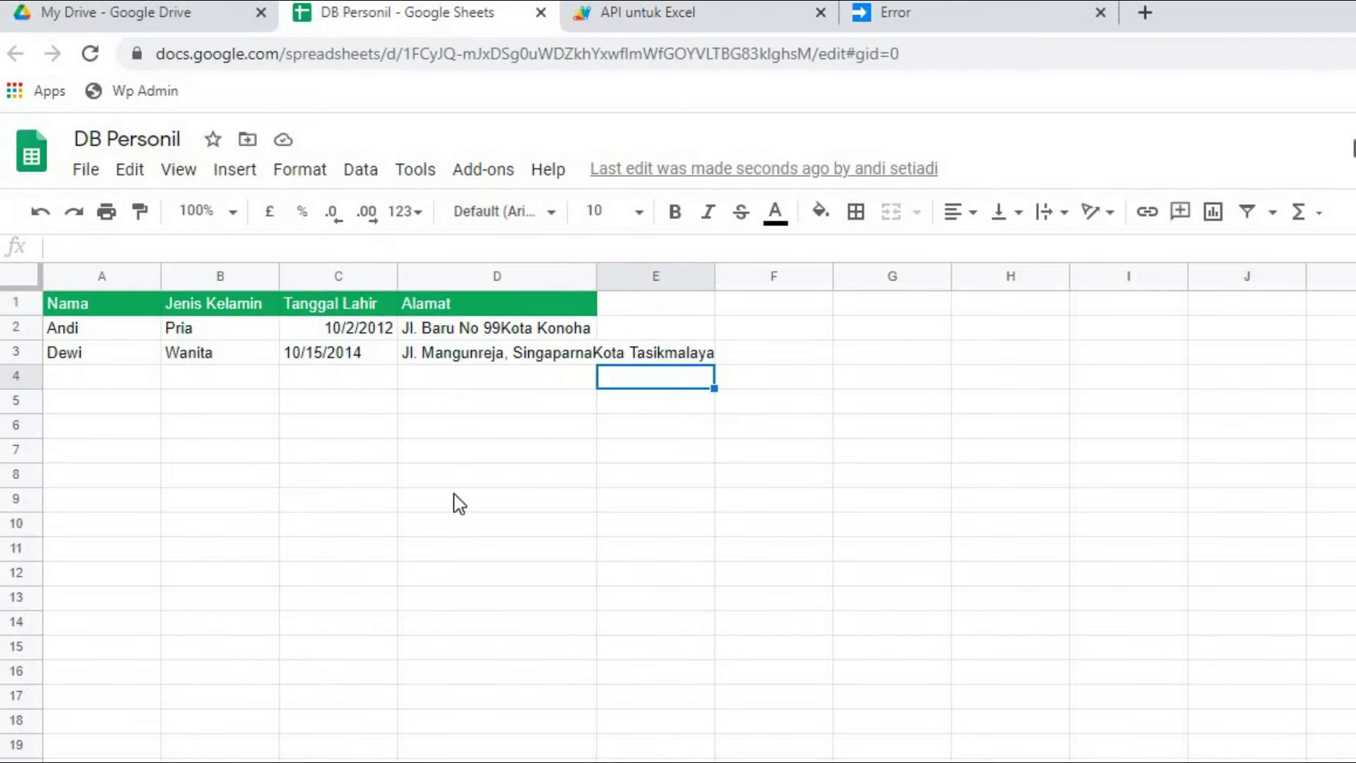
pyautogui.click(359, 357)
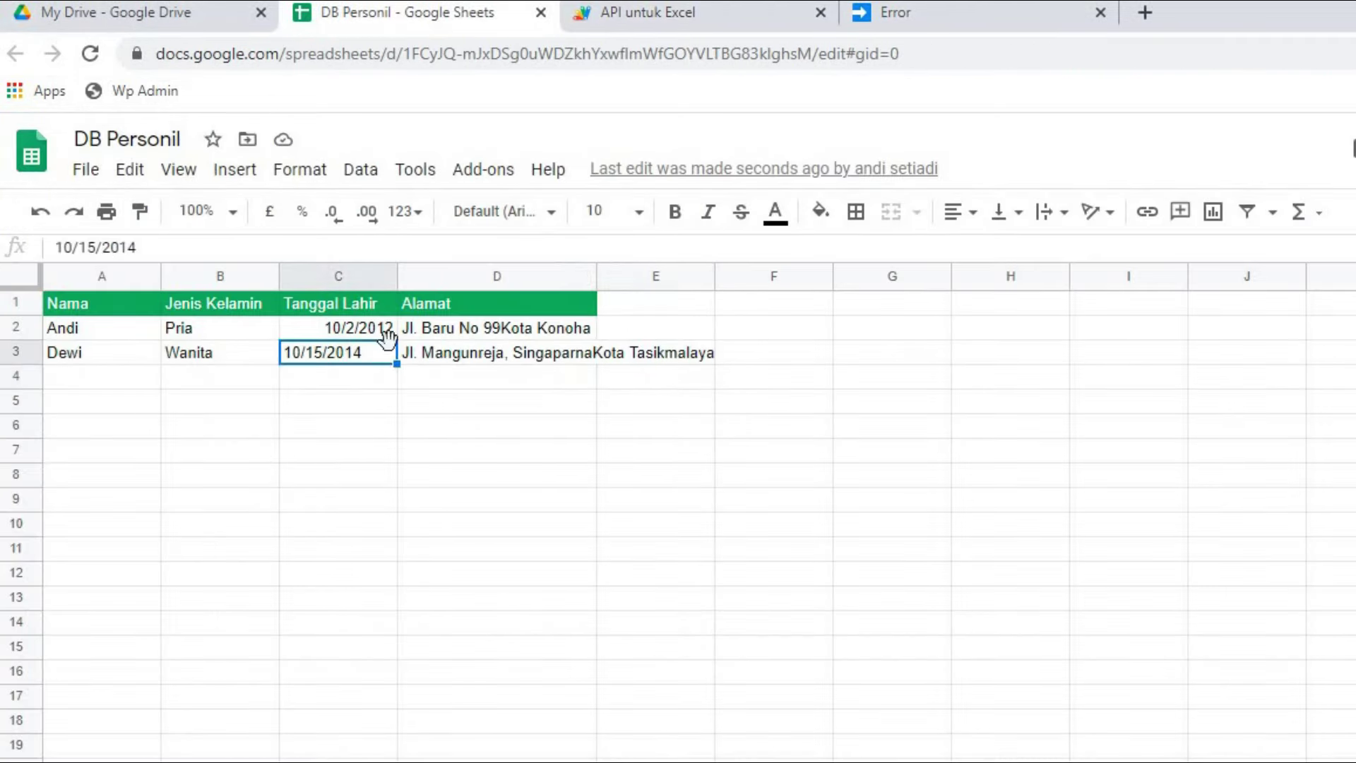
pyautogui.click(488, 362)
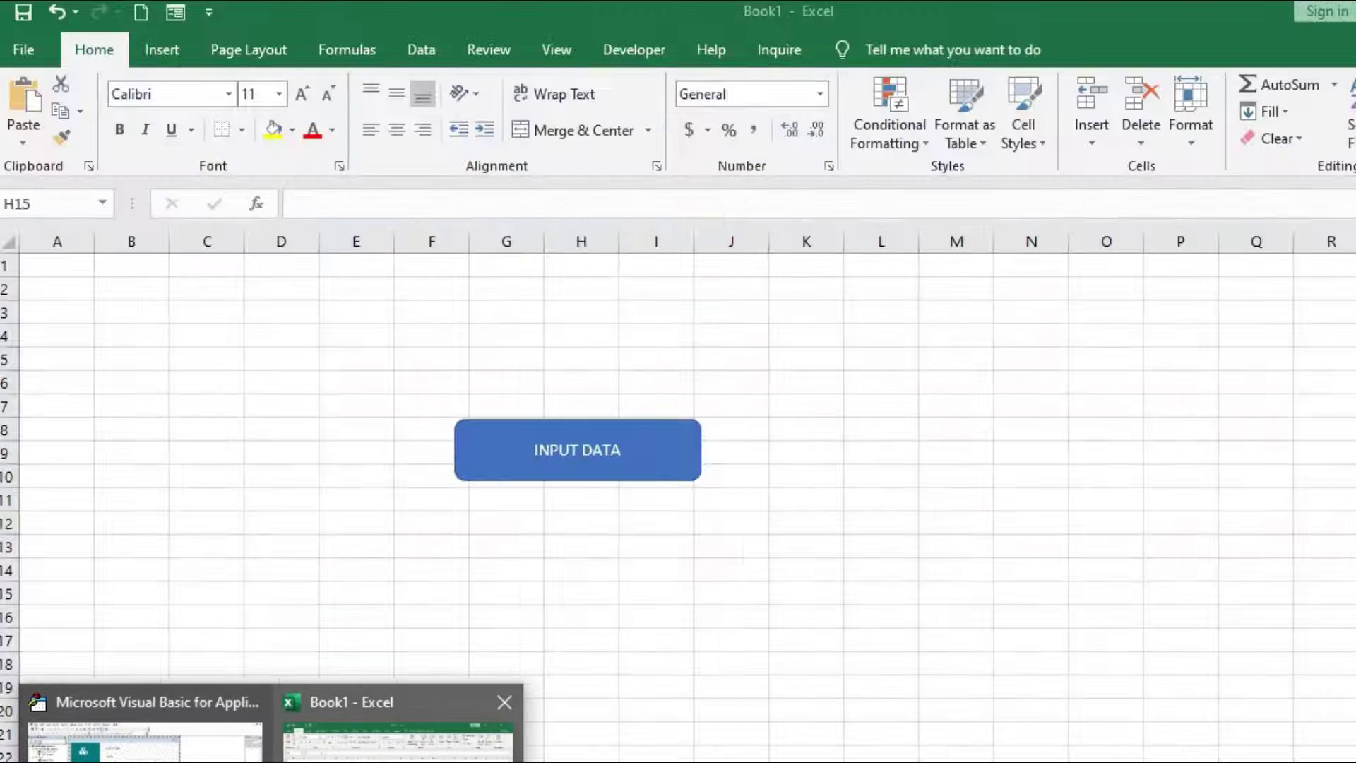
# Step: Select part of the printed response output in the VBA editor's Immediate window
pyautogui.click(141, 717)
pyautogui.click(622, 742)
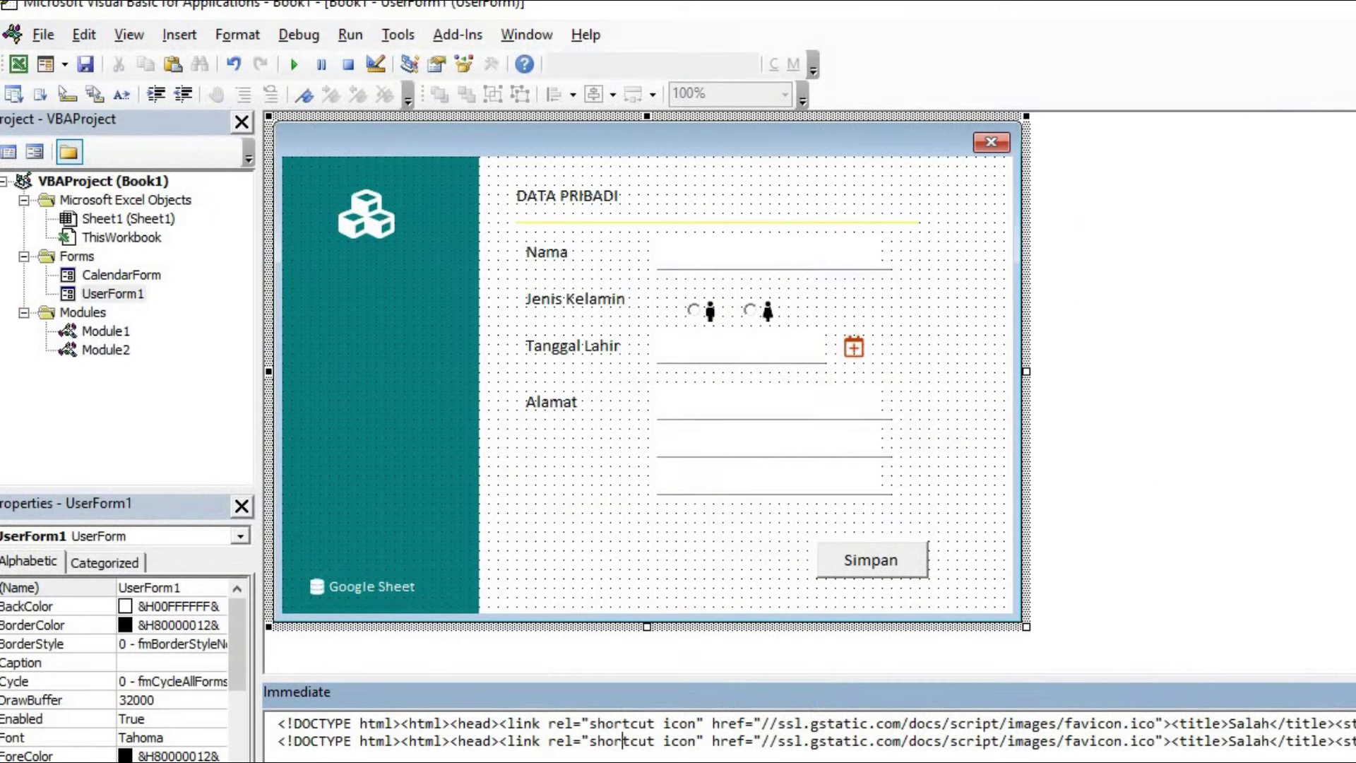
pyautogui.moveTo(832, 741); pyautogui.dragTo(926, 759)
pyautogui.click(925, 755)
# Step: Add MsgBox "Berhasil disimpan" after PostJSON in BTUpdate_Click and run the form with F5
pyautogui.rightClick(130, 300)
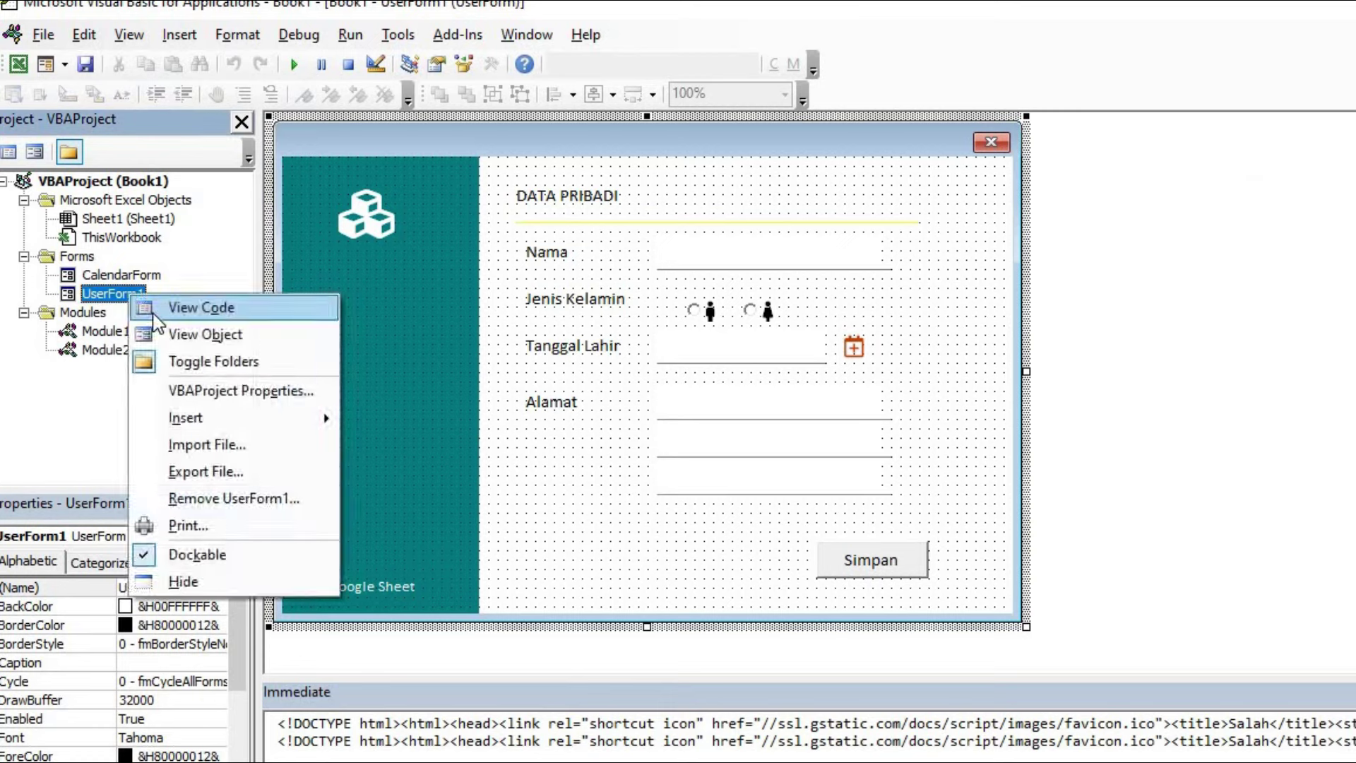
pyautogui.click(205, 305)
pyautogui.press('Return')
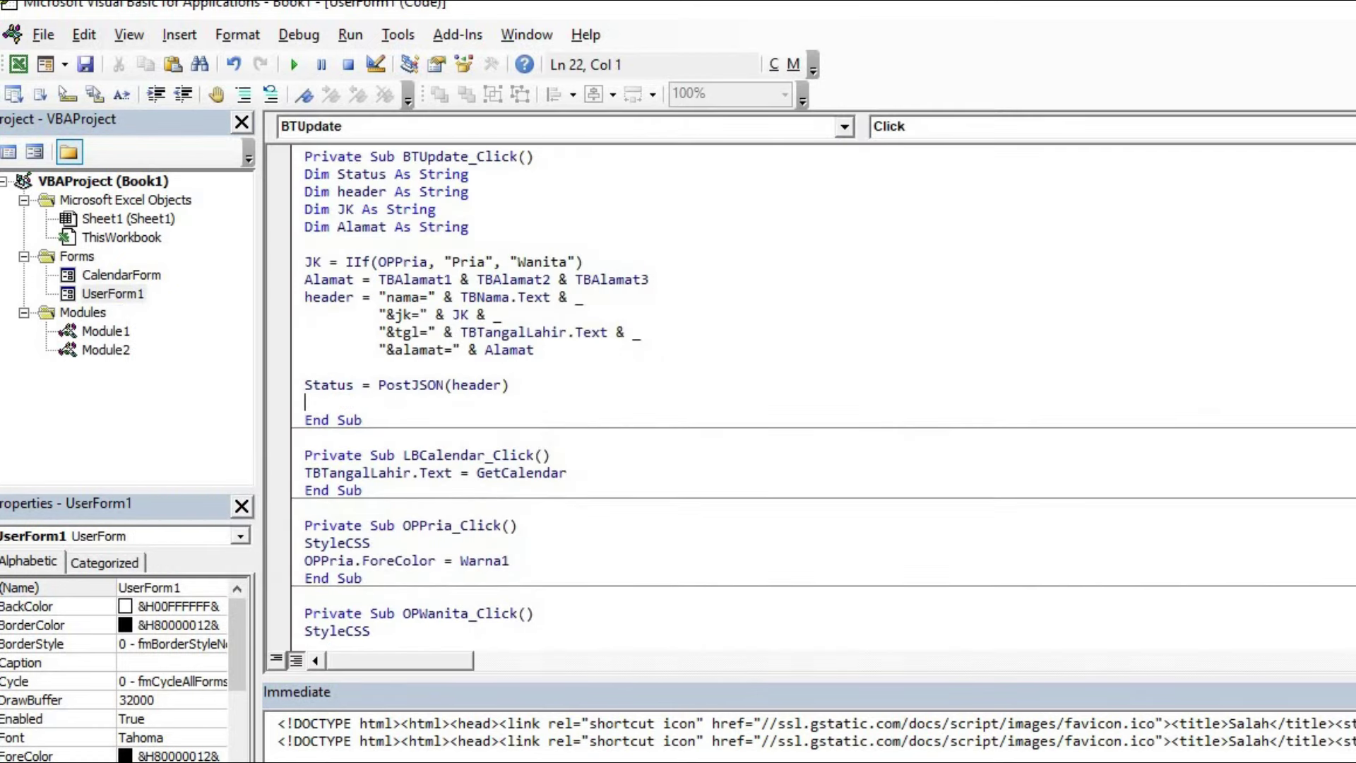
pyautogui.write('msgbox ')
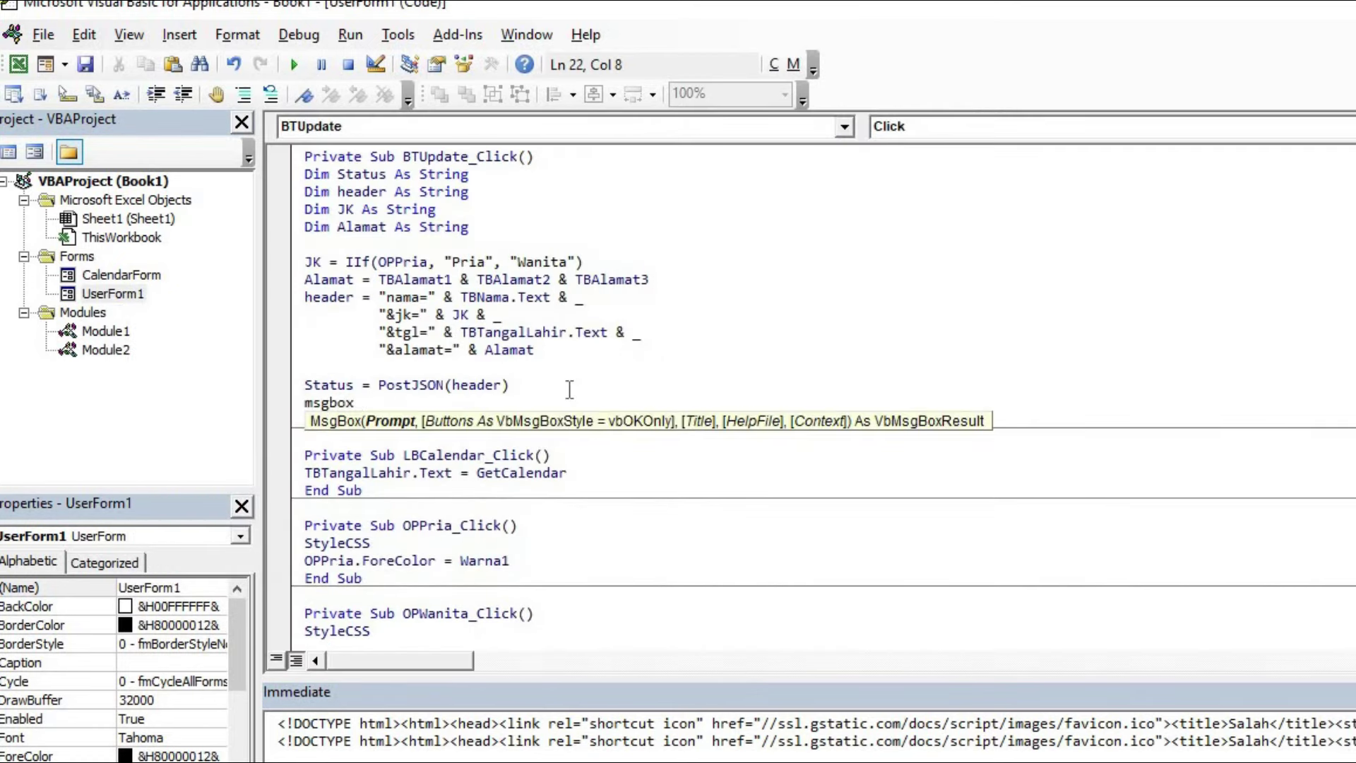
pyautogui.write('"Berhasil disimpan')
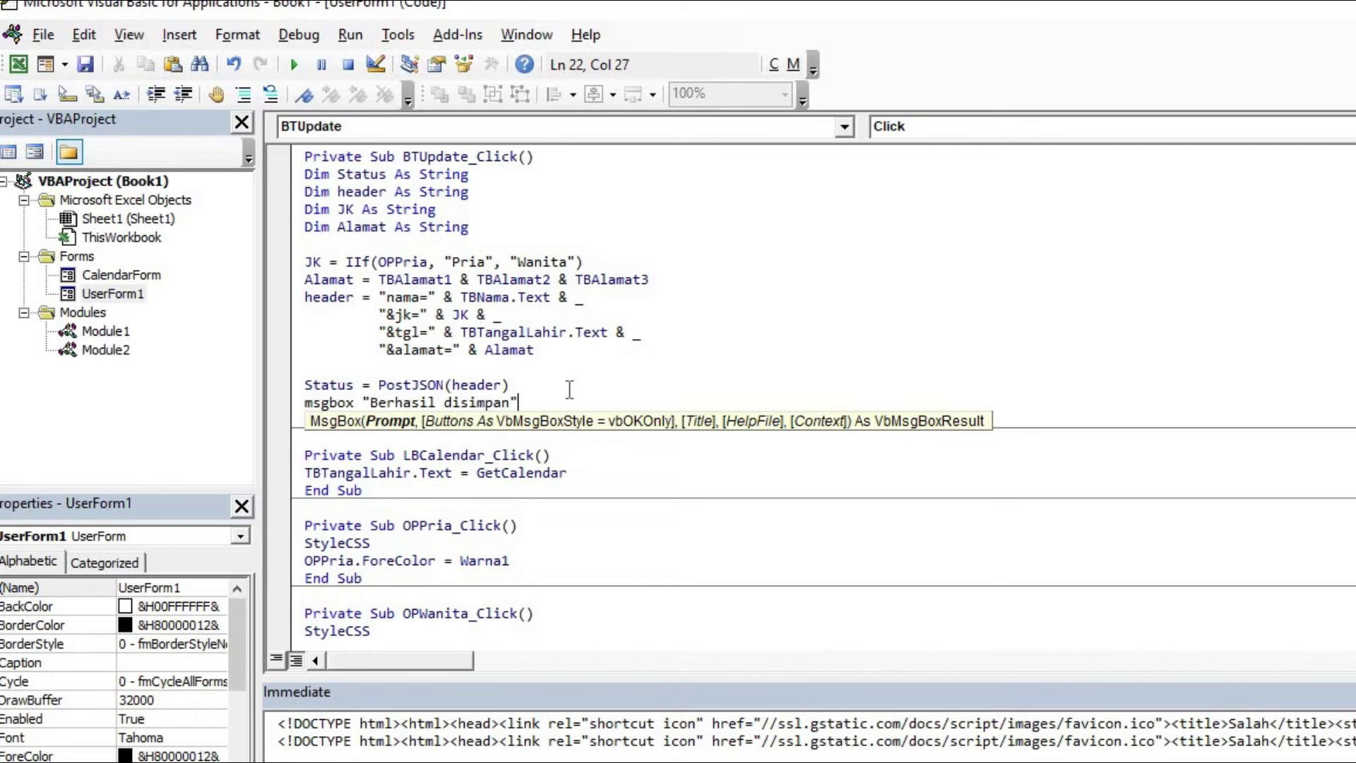
pyautogui.scroll(-1, 570, 496)
pyautogui.scroll(-3, 576, 506)
pyautogui.click(576, 506)
pyautogui.press('F5')
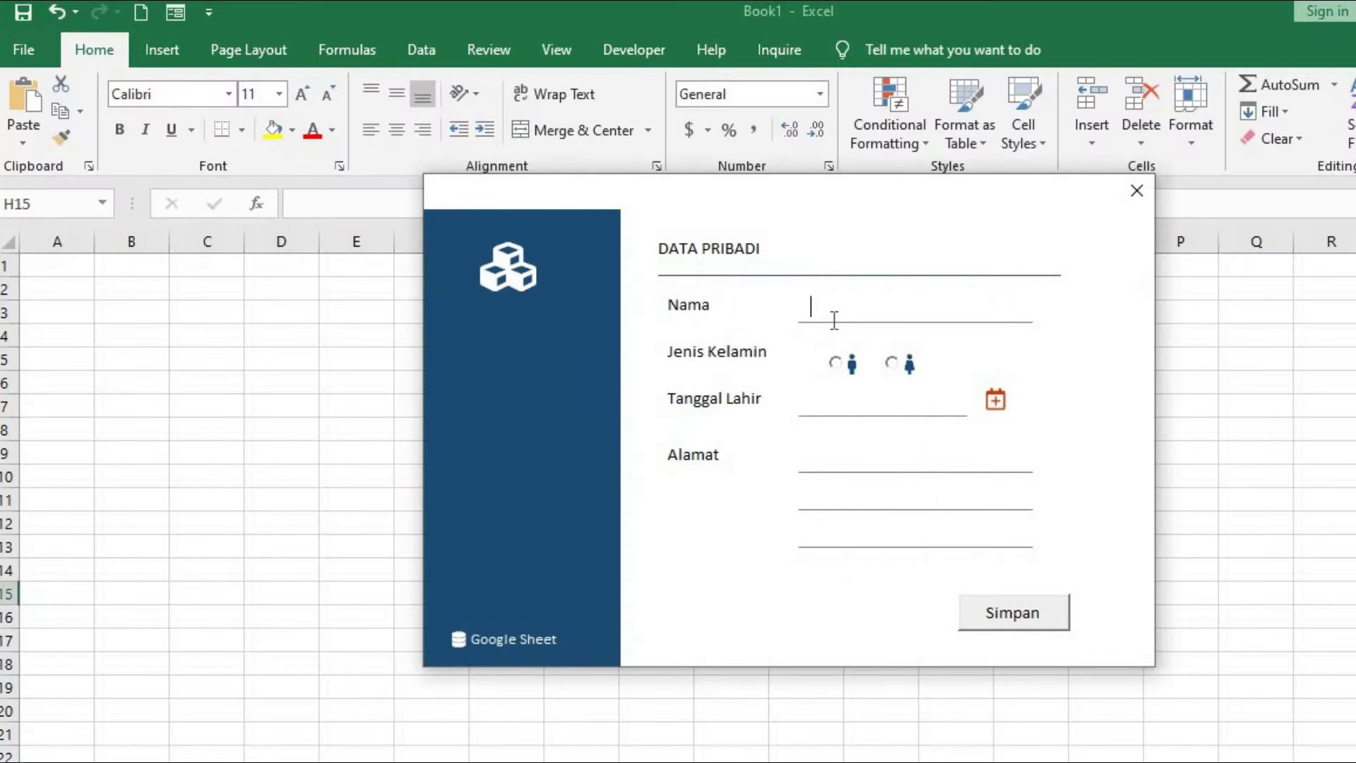
# Step: Enter the person's name, choose male and set birth date 10/13/2020
pyautogui.write('Eko')
pyautogui.click(851, 364)
pyautogui.click(996, 399)
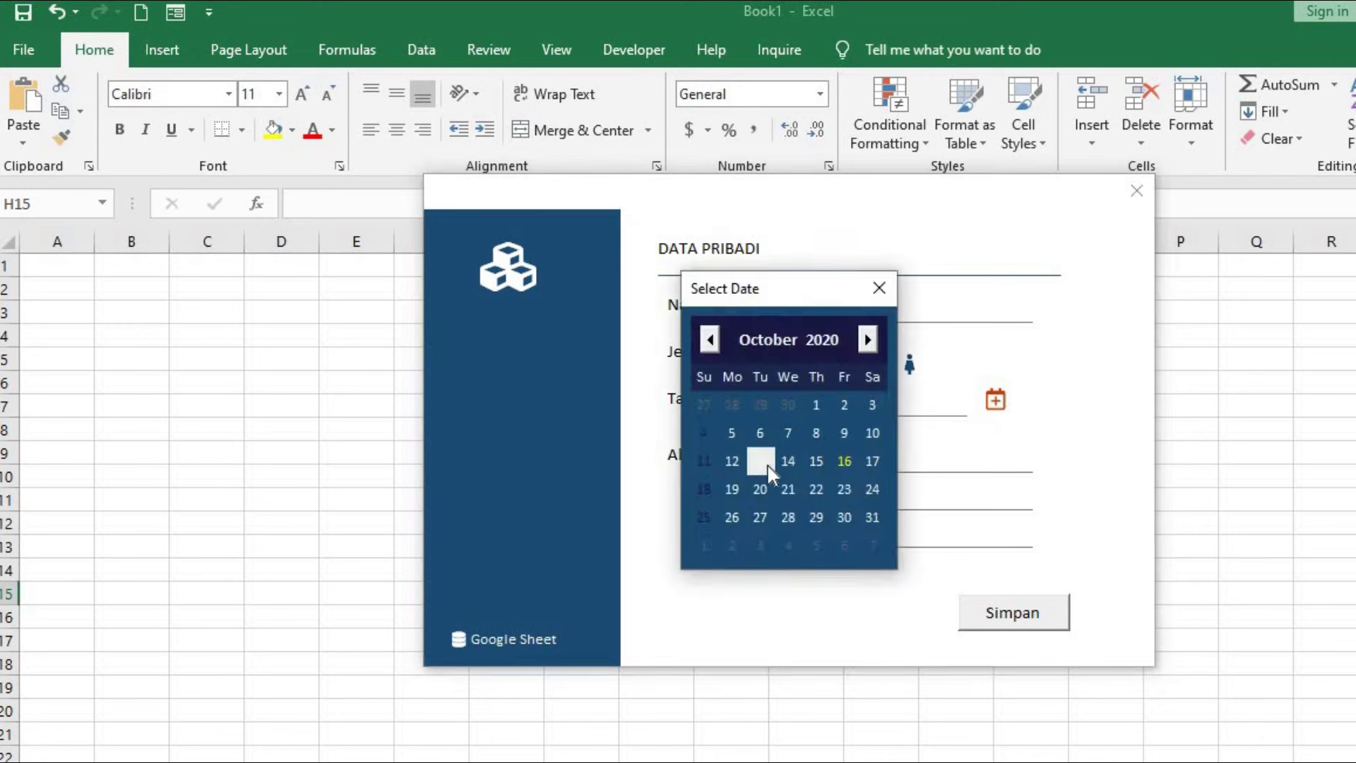
pyautogui.click(763, 462)
# Step: Type the two-line address, save with Simpan and acknowledge the confirmation message
pyautogui.click(857, 460)
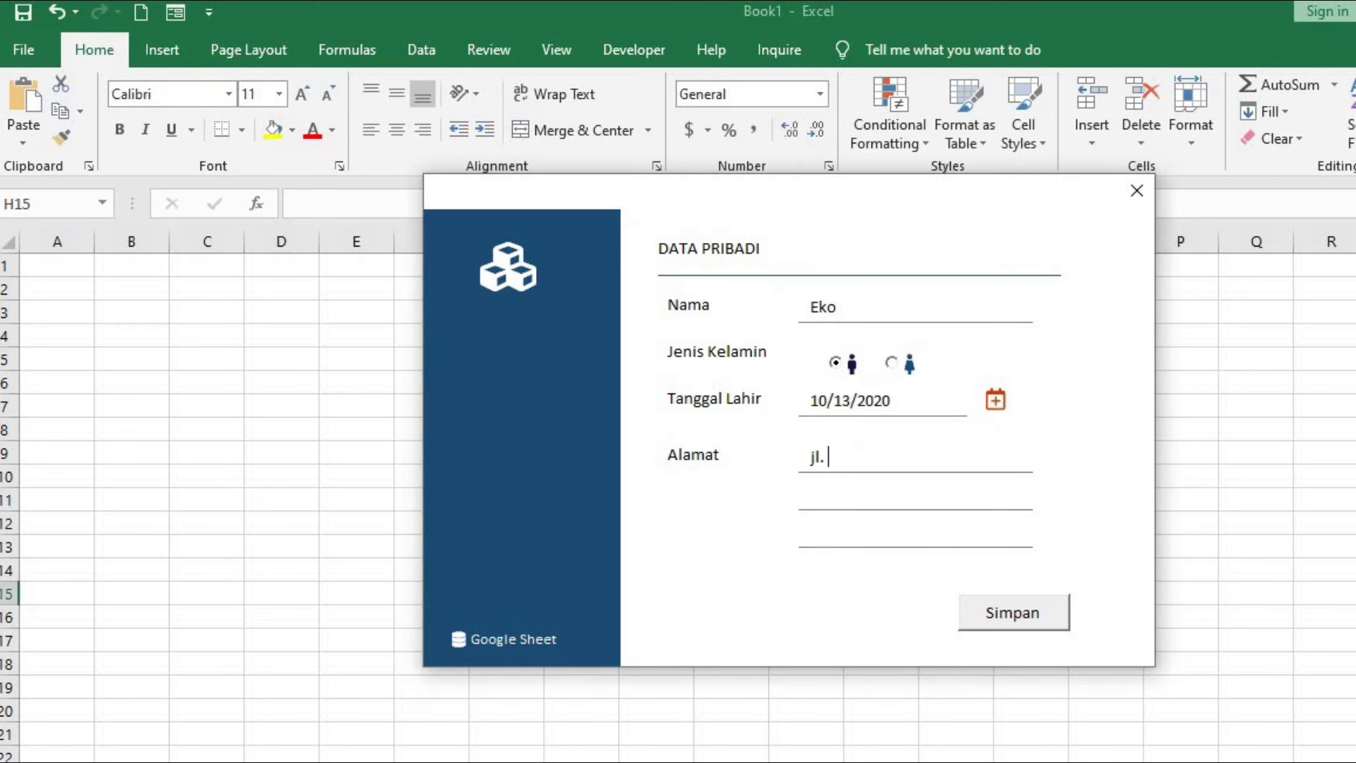
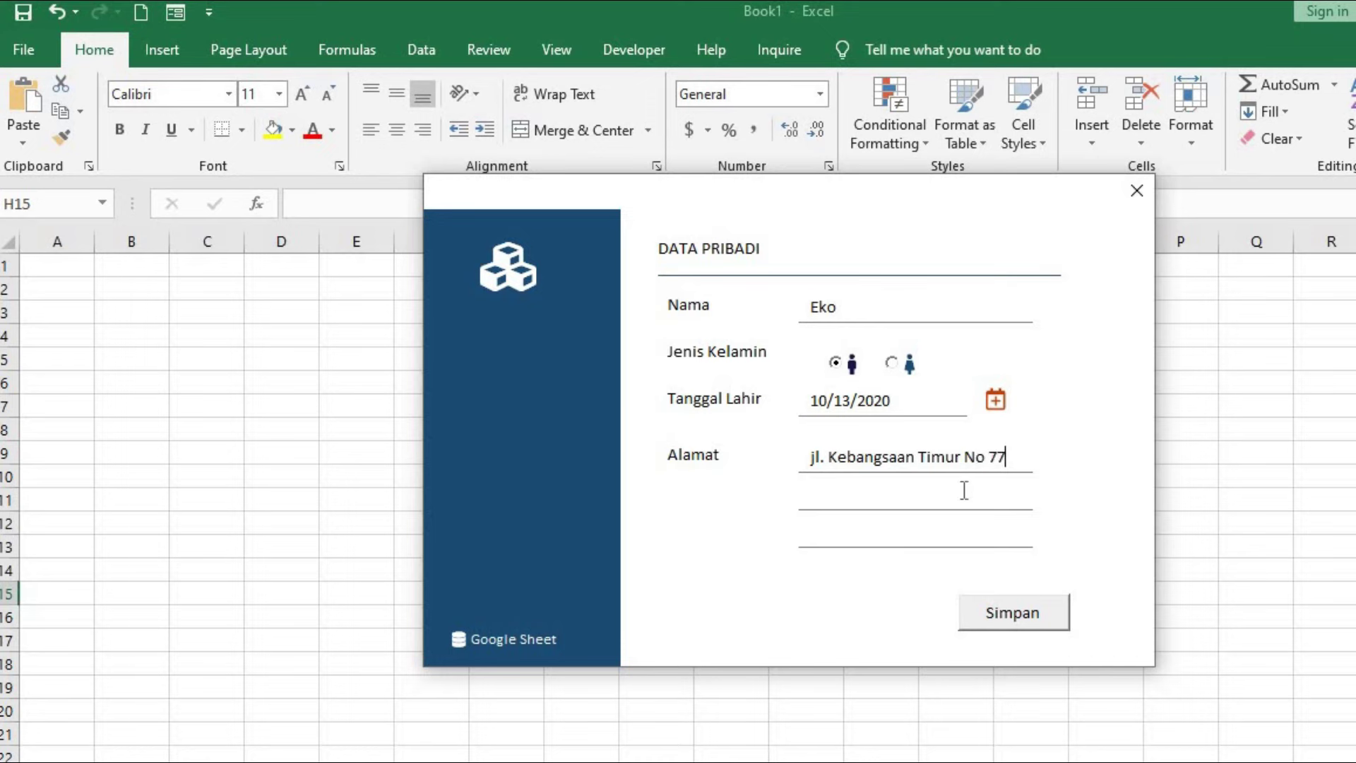
pyautogui.write('Jakarta')
pyautogui.press('BackSpace')
pyautogui.press('BackSpace')
pyautogui.press('BackSpace')
pyautogui.press('BackSpace')
pyautogui.press('BackSpace')
pyautogui.write('aka')
pyautogui.click(1044, 612)
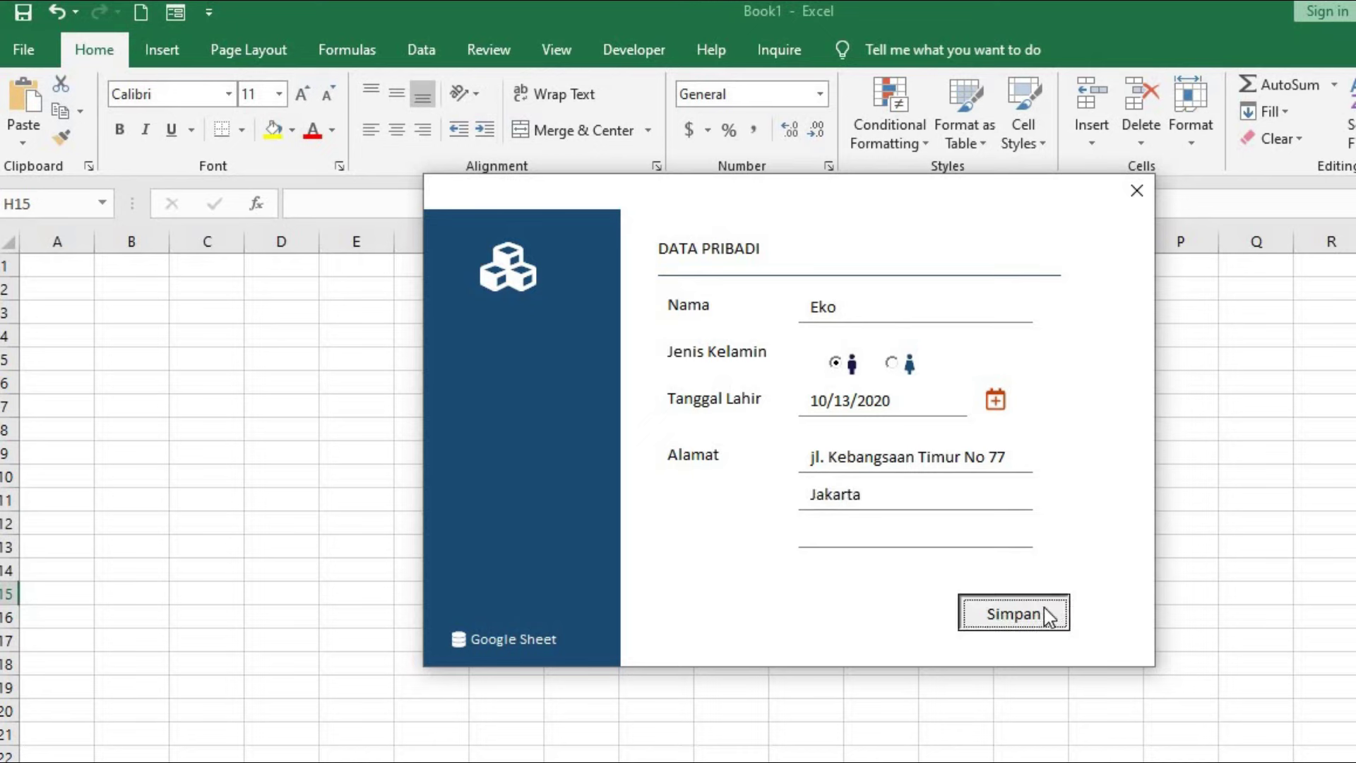
pyautogui.click(805, 505)
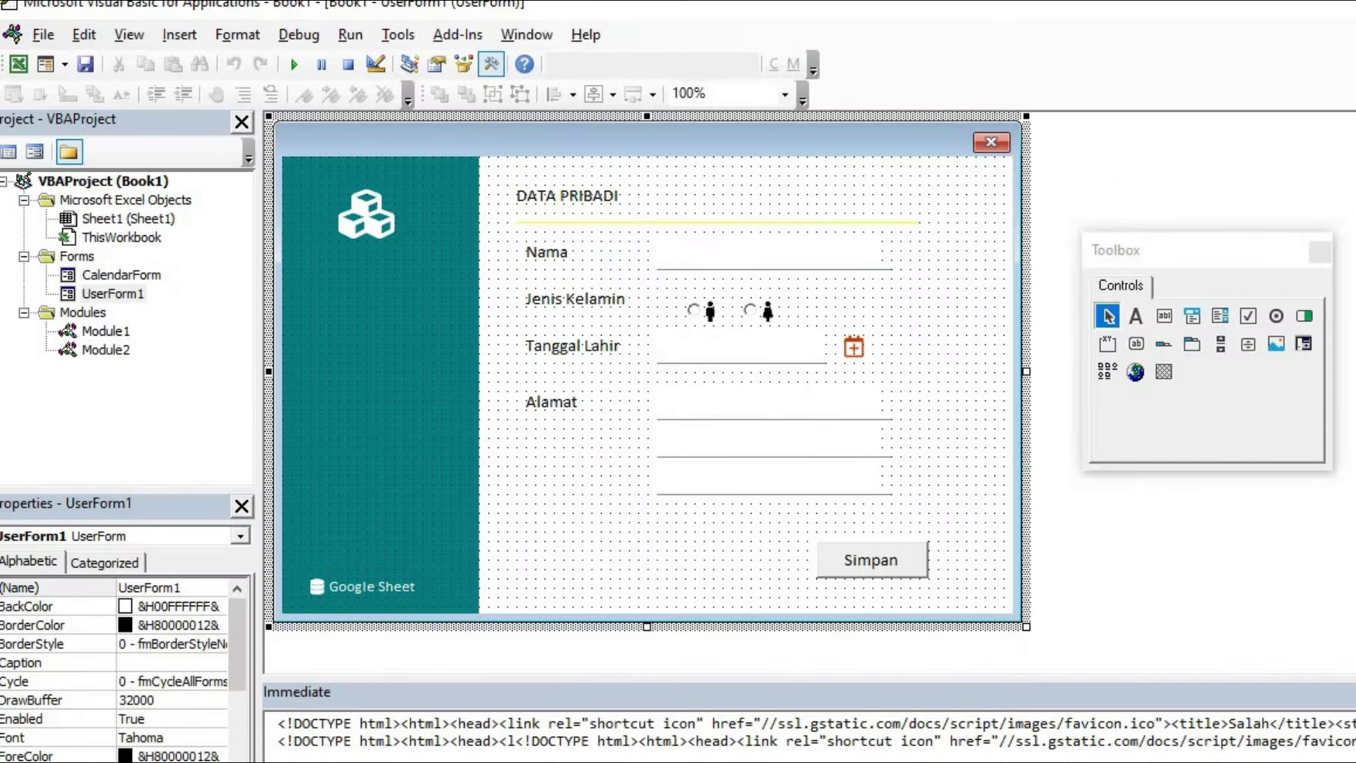
# Step: Check row 4's birth date 10/13/2020 in DB Personil and widen the Alamat column further
pyautogui.click(438, 727)
pyautogui.click(388, 451)
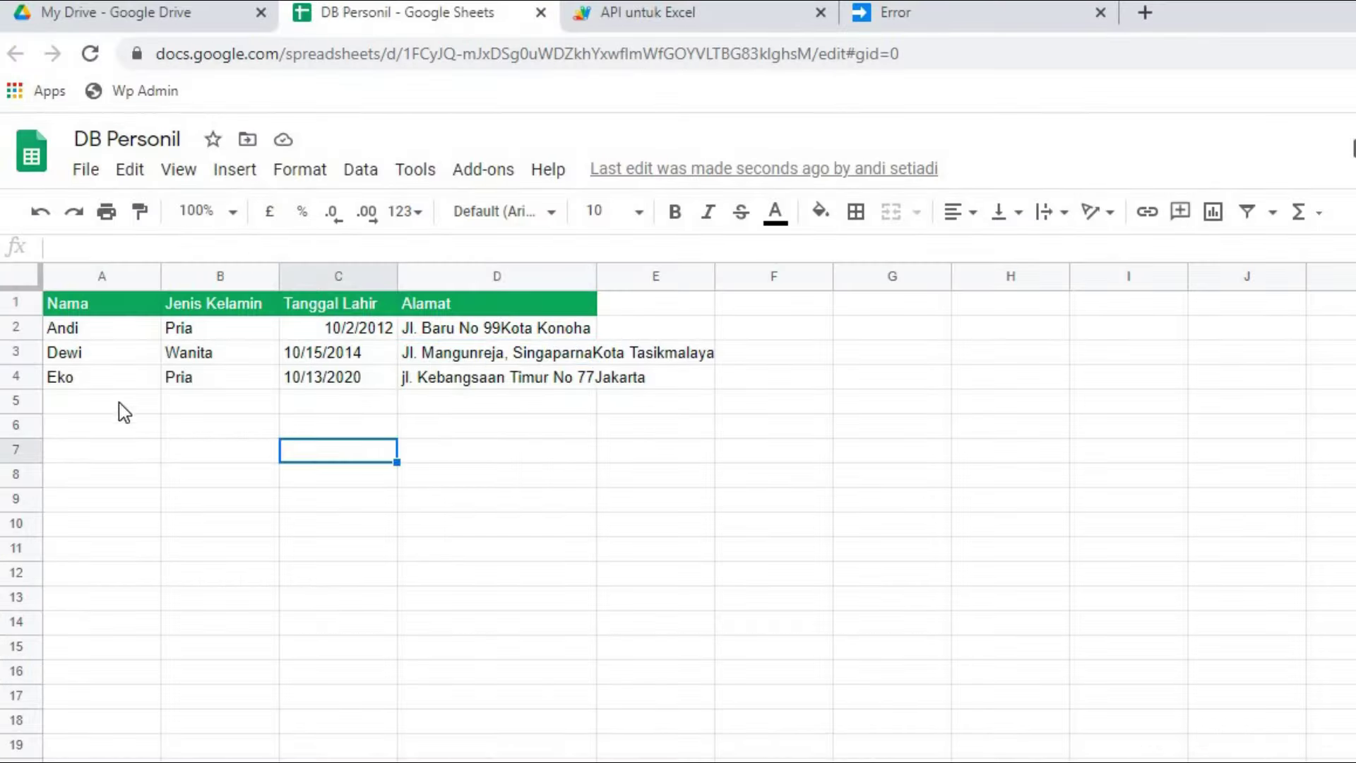
pyautogui.click(184, 401)
pyautogui.click(326, 382)
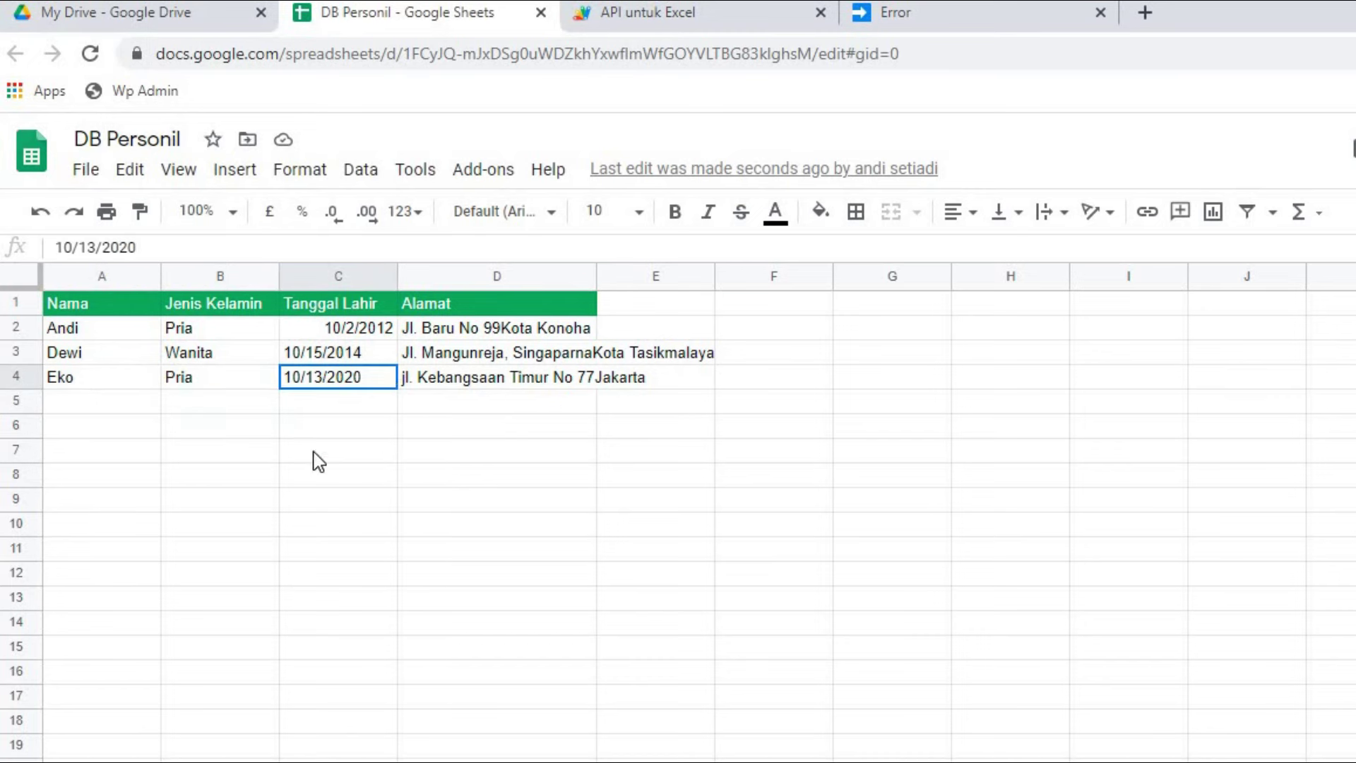
pyautogui.click(539, 401)
pyautogui.moveTo(595, 272); pyautogui.dragTo(754, 274)
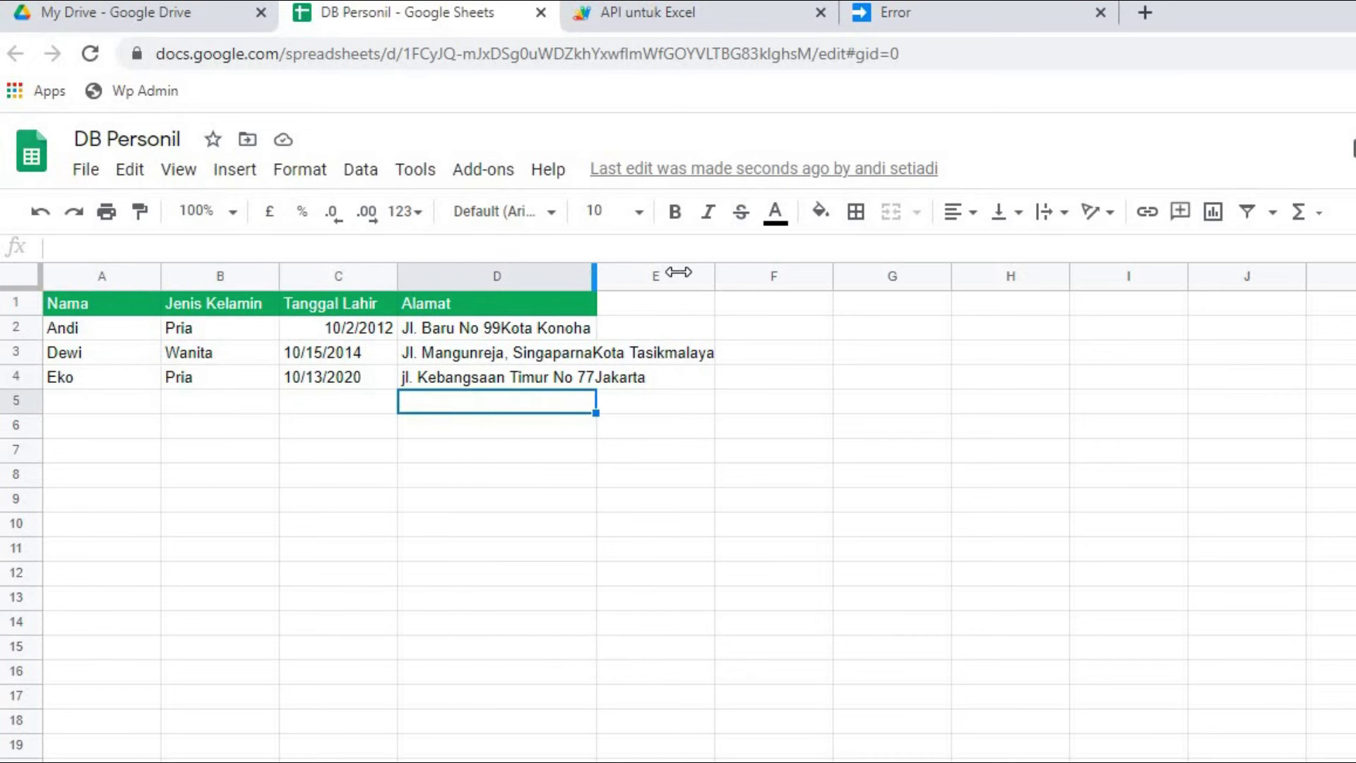
pyautogui.click(600, 510)
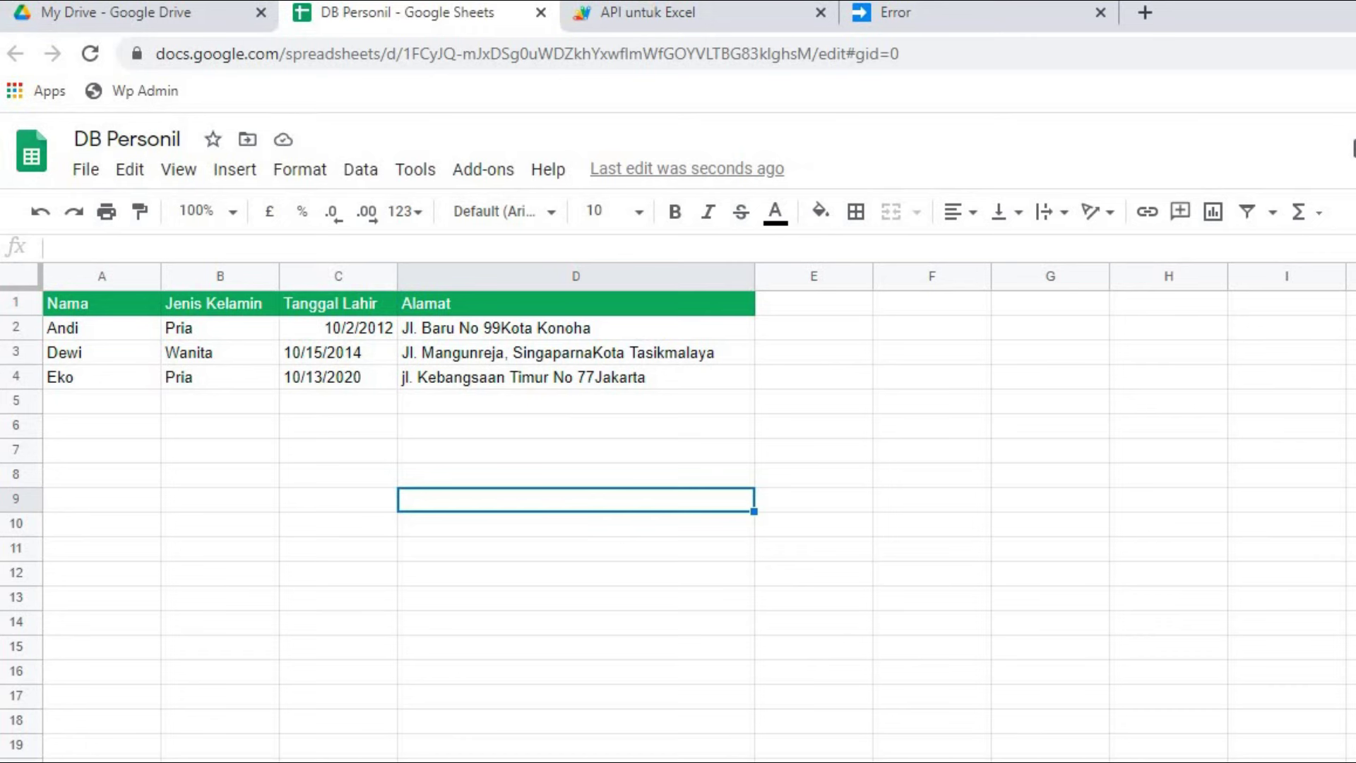
pyautogui.click(141, 707)
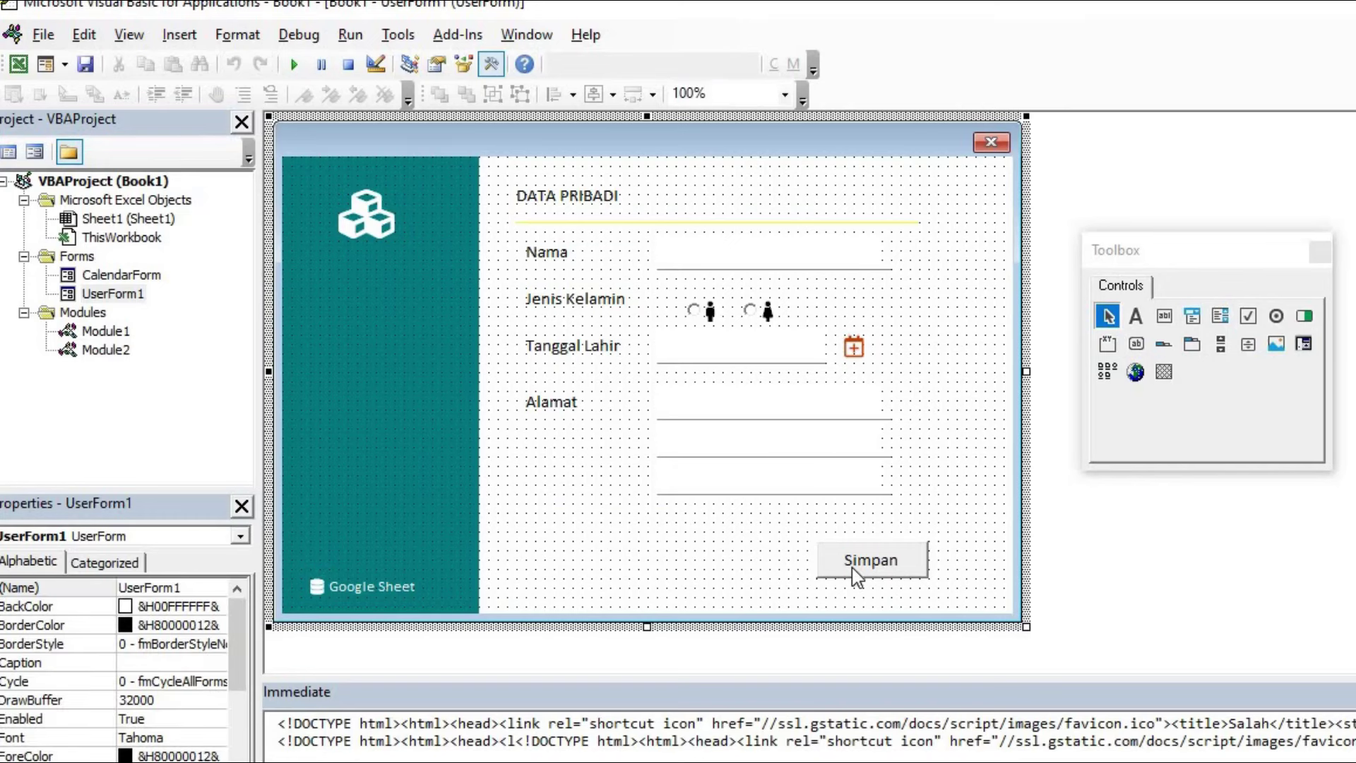
# Step: Open UserForm1's code with View Code and scroll to the PostJSON function
pyautogui.rightClick(110, 293)
pyautogui.click(191, 311)
pyautogui.scroll(5, 727, 240)
pyautogui.scroll(1, 714, 255)
pyautogui.scroll(-5, 691, 275)
pyautogui.scroll(-3, 691, 275)
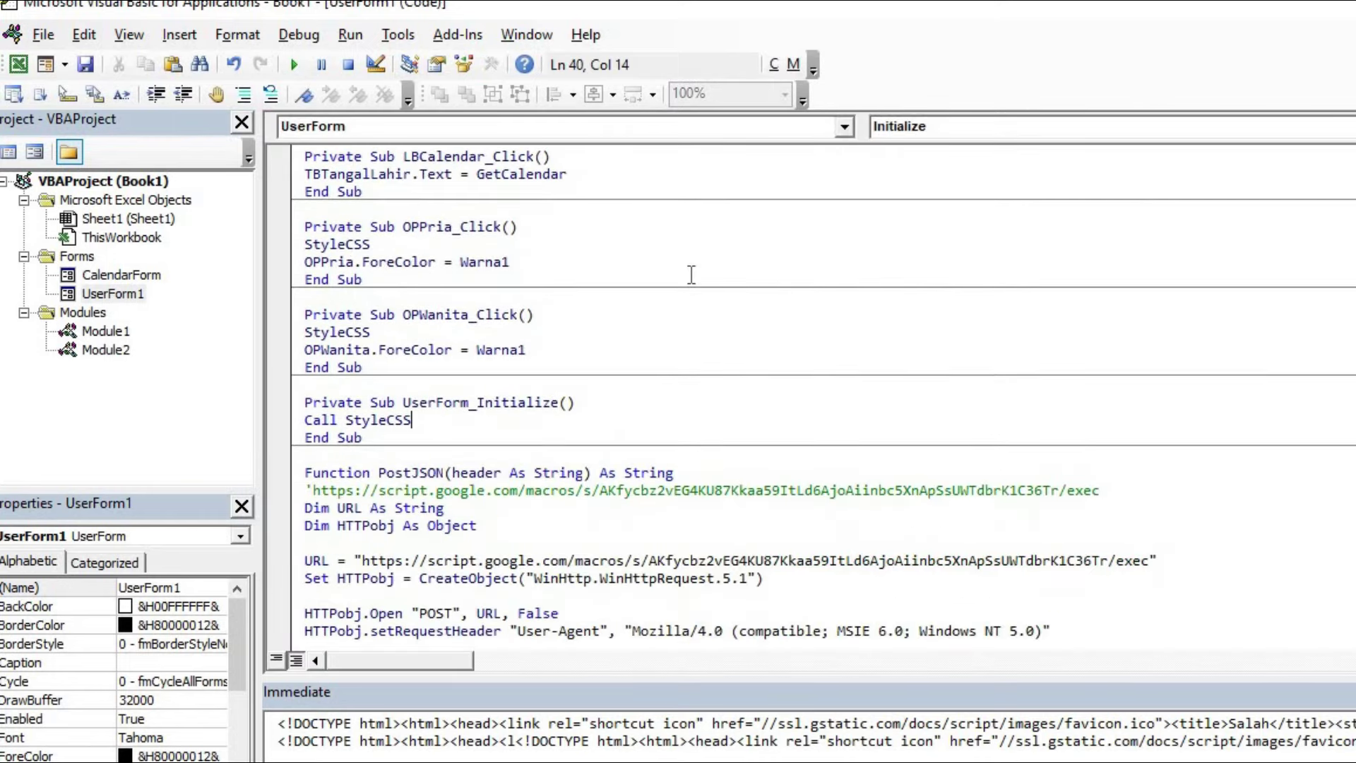
pyautogui.scroll(-3, 692, 275)
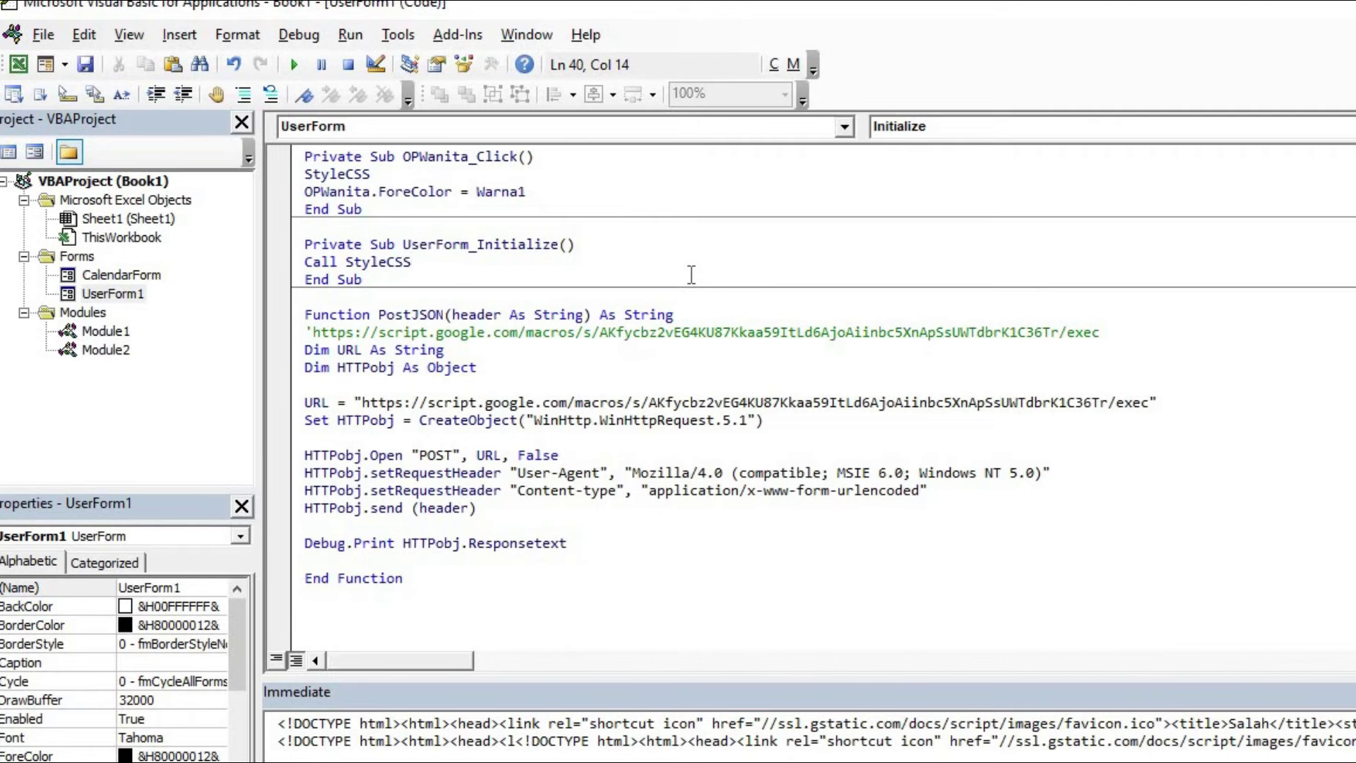
pyautogui.scroll(2, 692, 275)
pyautogui.click(587, 469)
pyautogui.click(575, 487)
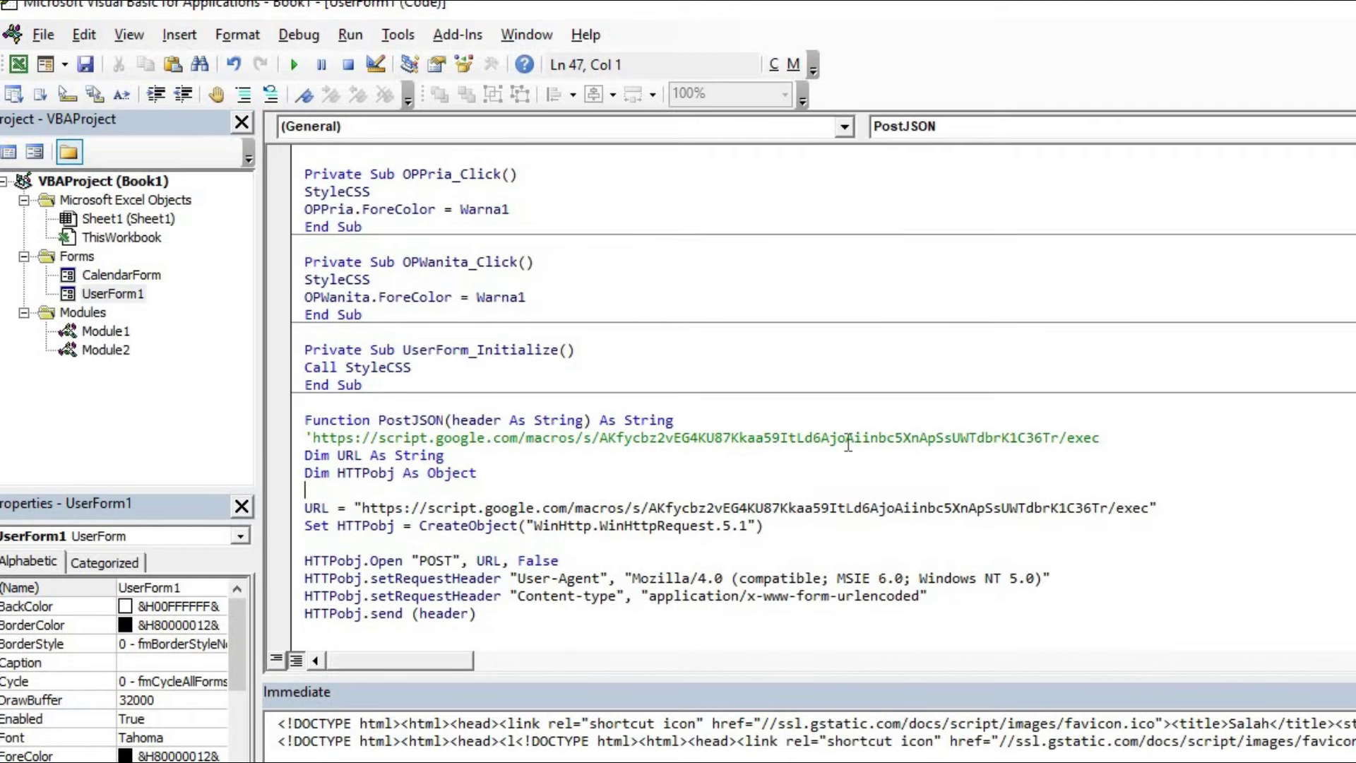
pyautogui.scroll(2, 844, 464)
pyautogui.scroll(3, 843, 463)
pyautogui.scroll(2, 805, 445)
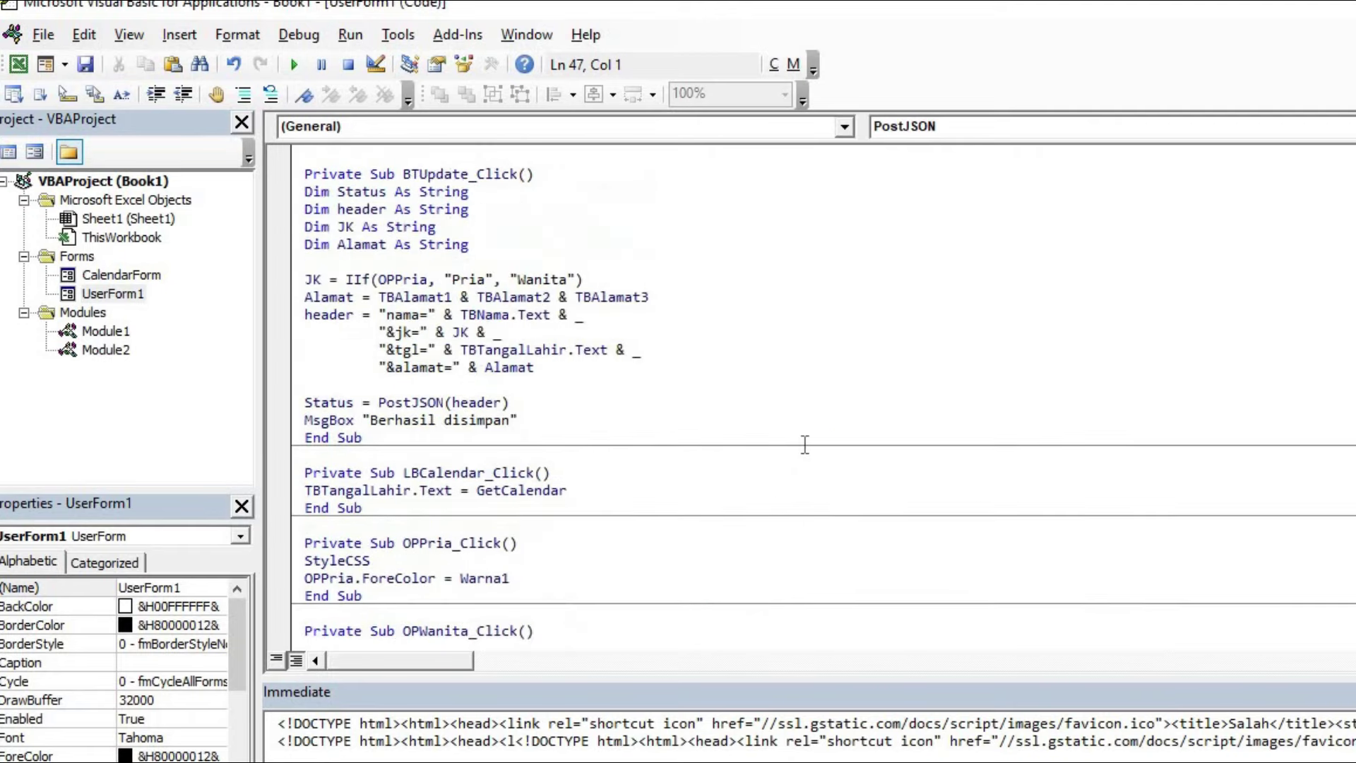
pyautogui.scroll(-8, 805, 445)
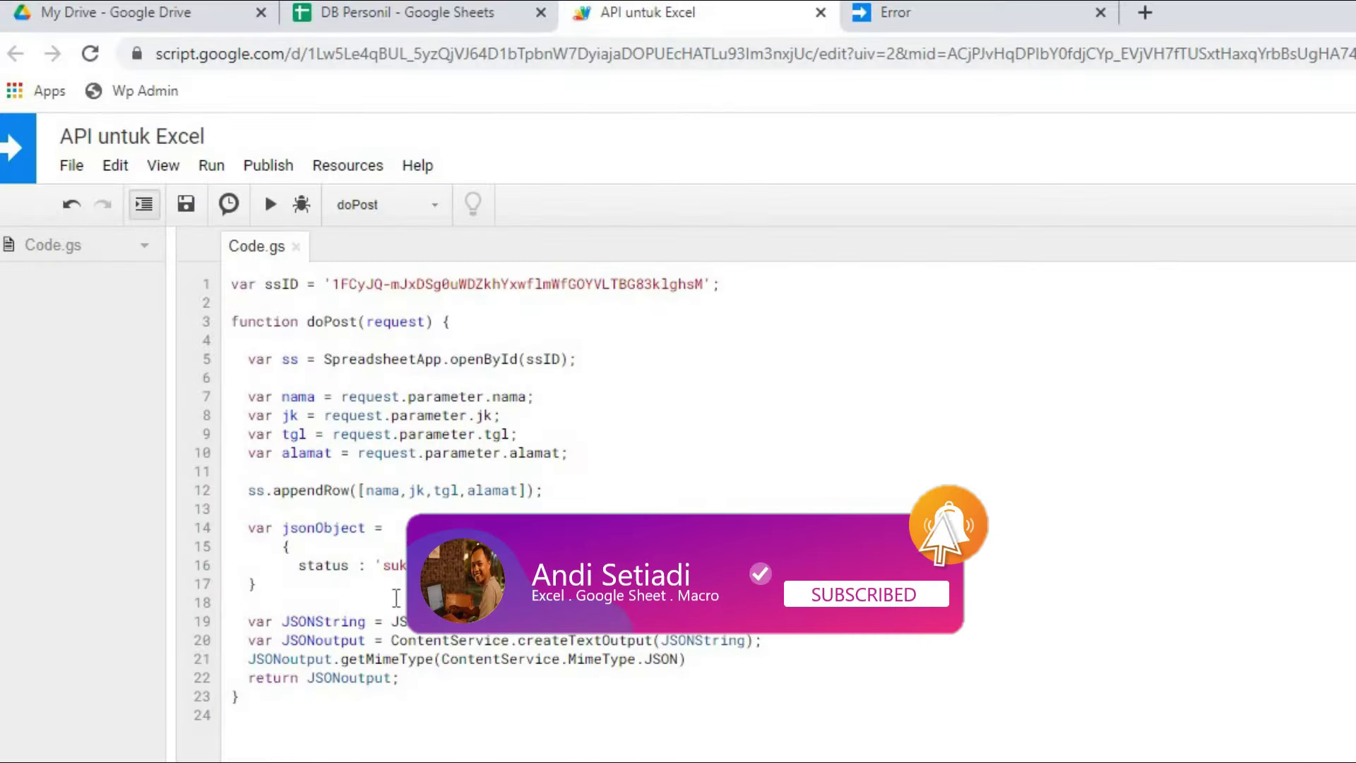
# Step: Remove the extra space before status, change getMimeType to setMimeType, and save the script
pyautogui.press('BackSpace')
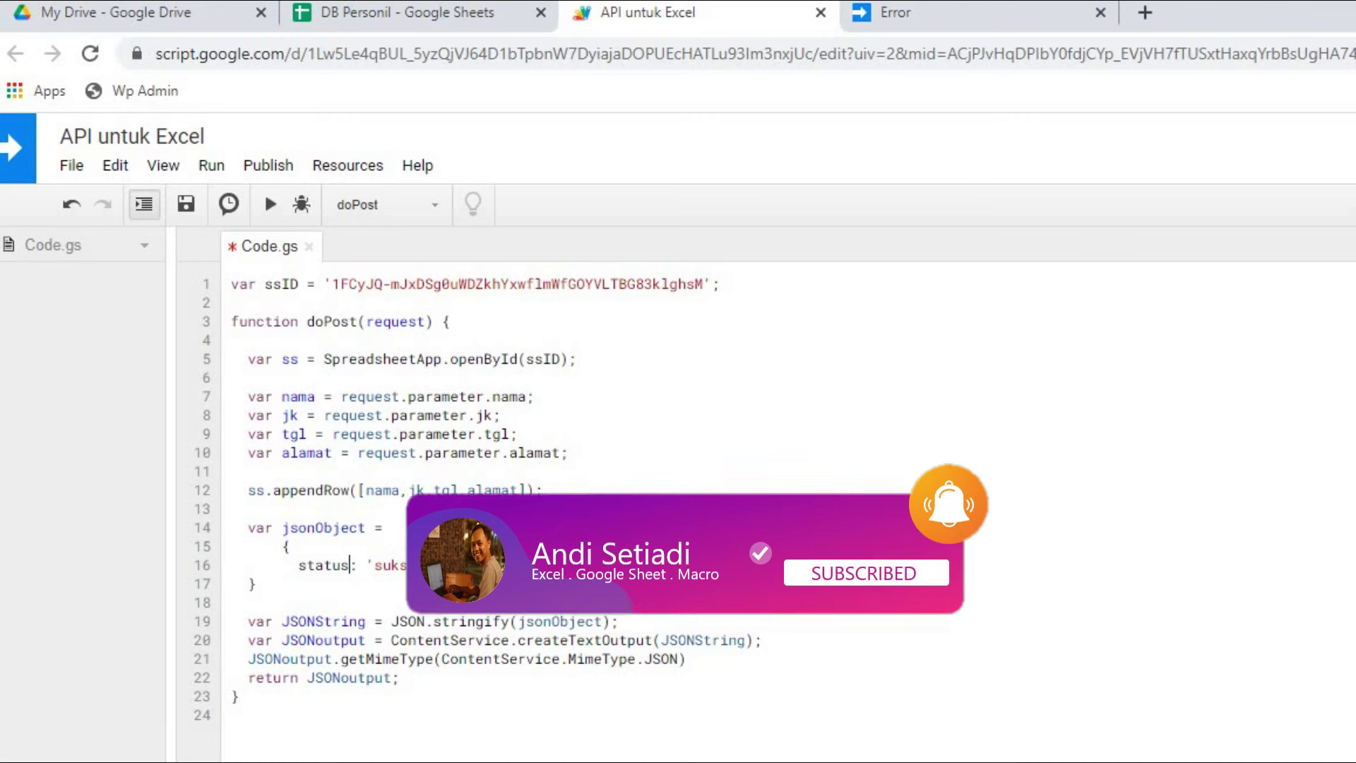
pyautogui.moveTo(366, 656); pyautogui.dragTo(339, 655)
pyautogui.write('set')
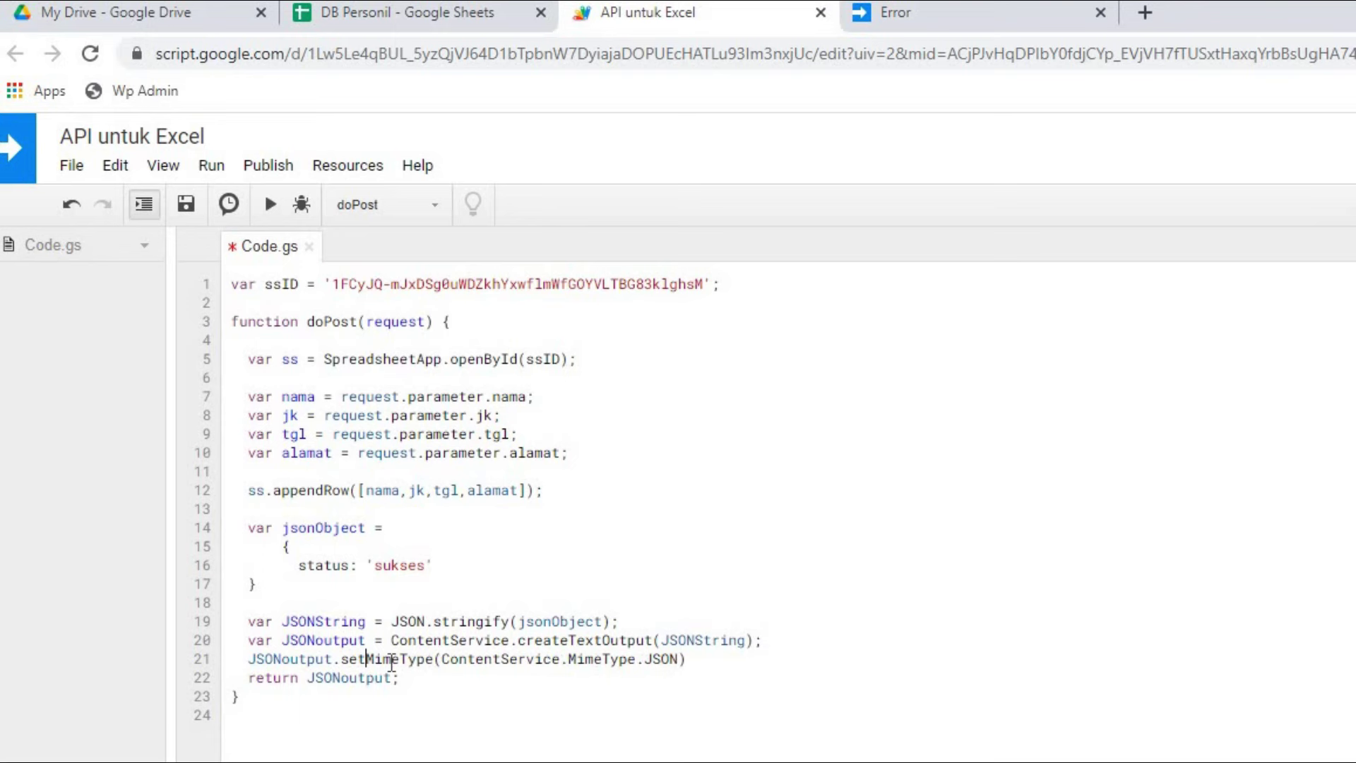
pyautogui.click(407, 674)
pyautogui.click(189, 213)
# Step: Redeploy the script as a web app with a new project version
pyautogui.click(272, 168)
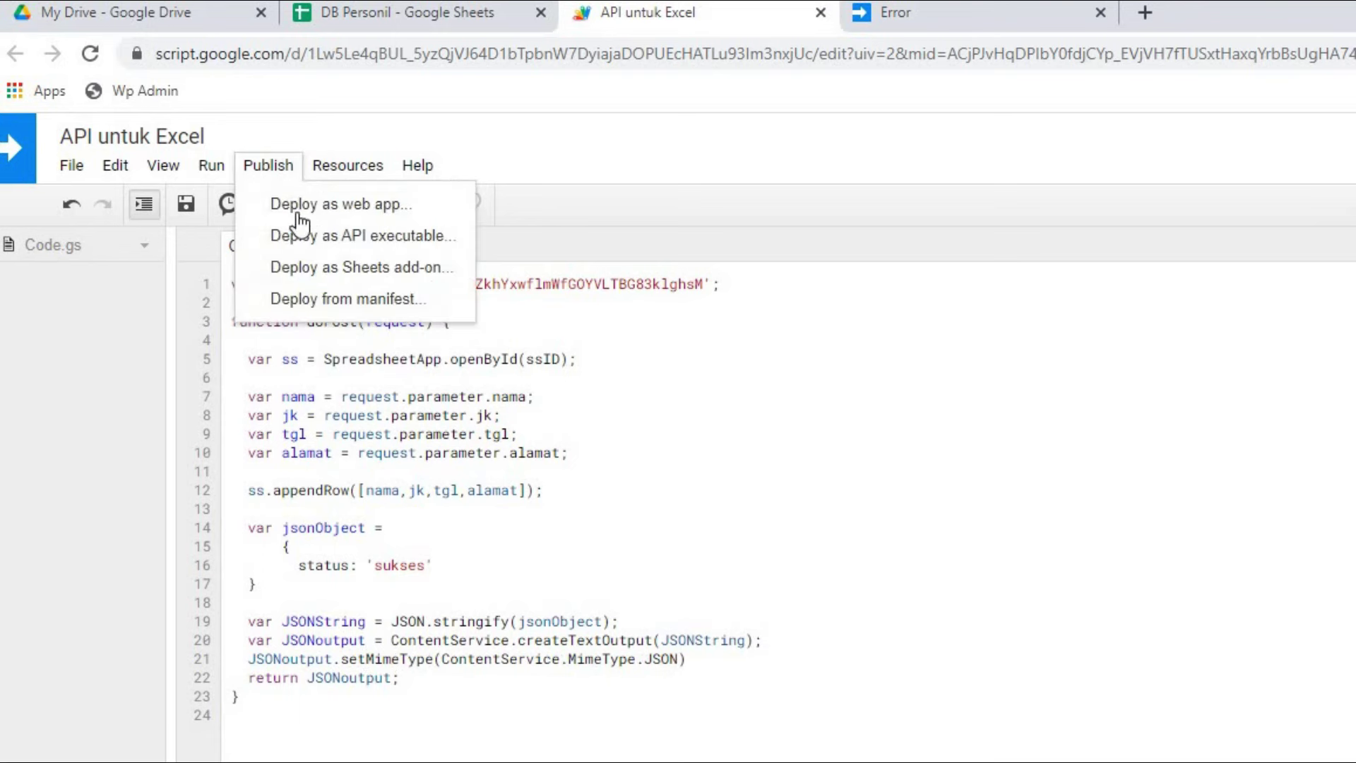
pyautogui.click(303, 206)
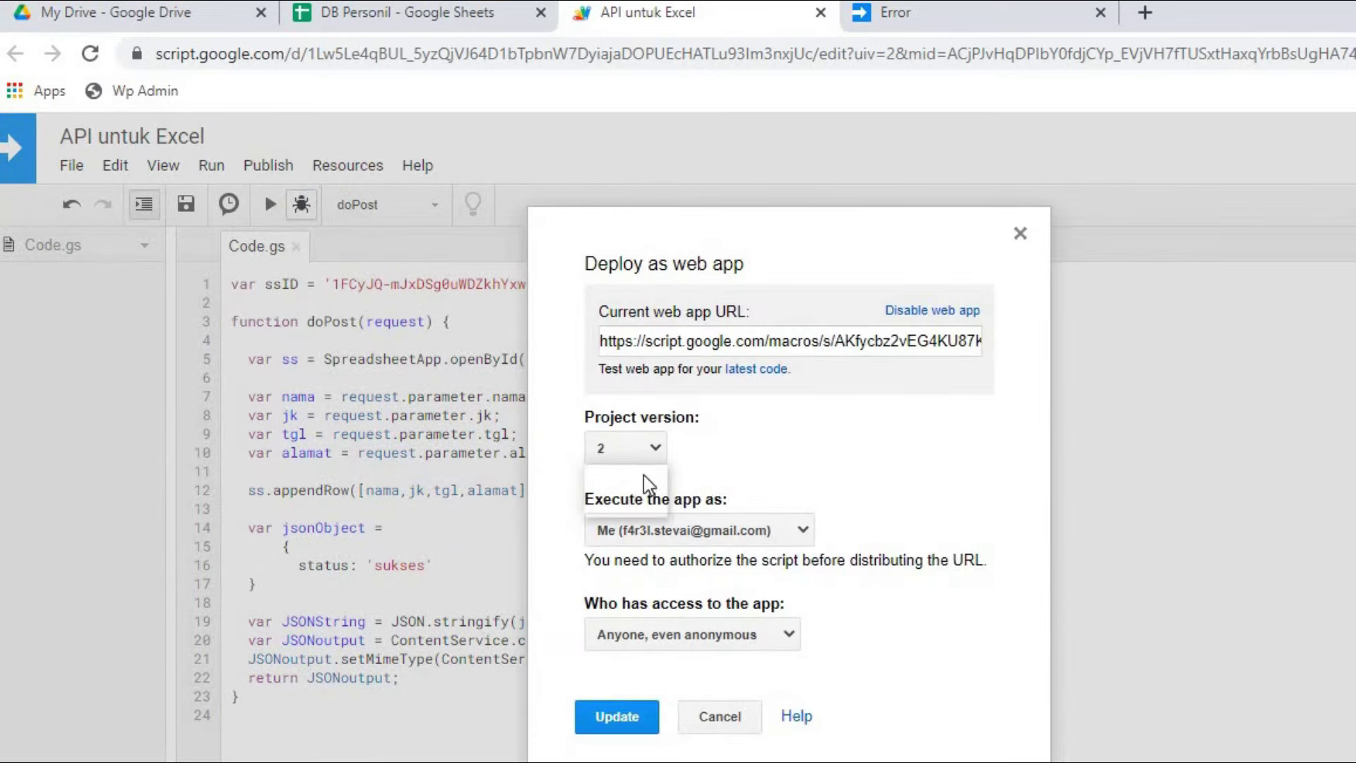
pyautogui.click(635, 503)
pyautogui.click(627, 750)
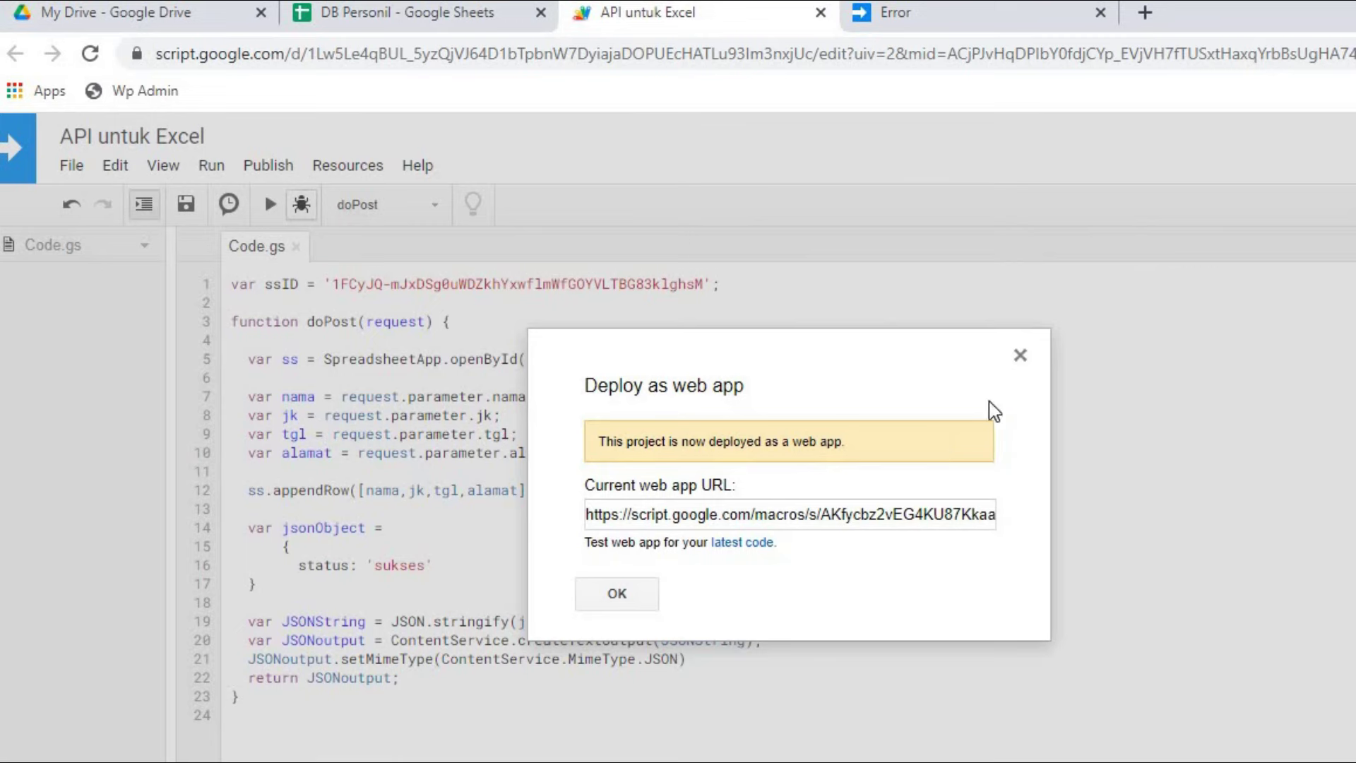
pyautogui.click(1019, 354)
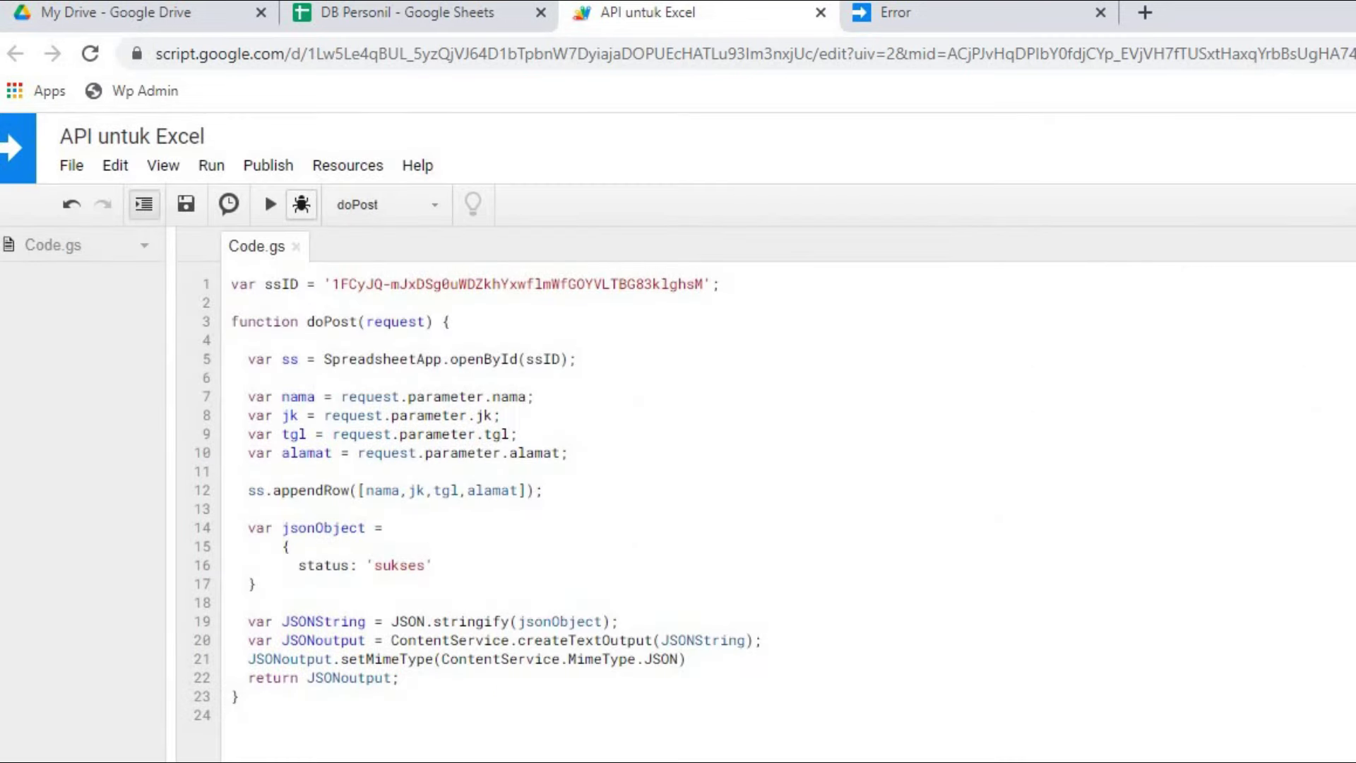
# Step: Fill the DATA PRIBADI form with the person's name, male gender, birth date 1 October 2020, and their address
pyautogui.click(395, 707)
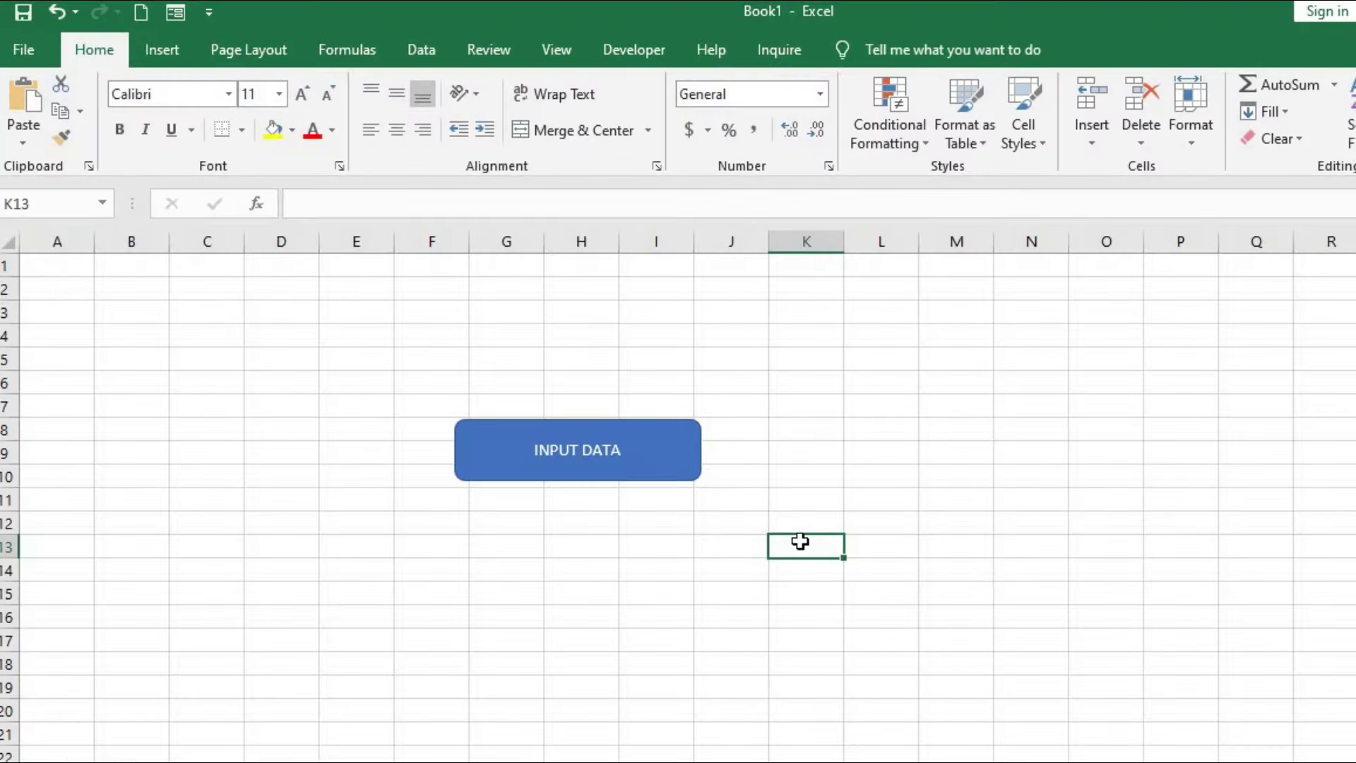
pyautogui.click(671, 466)
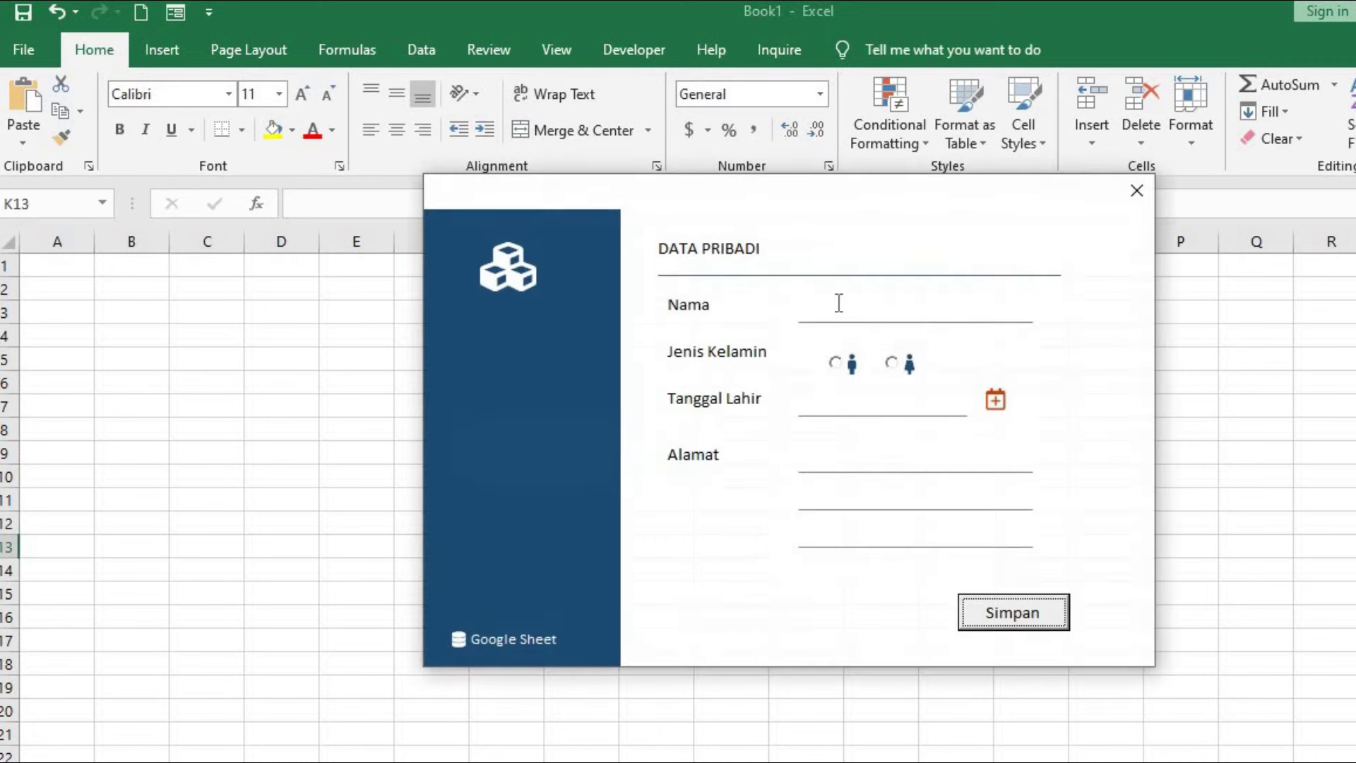
pyautogui.write('Soleh')
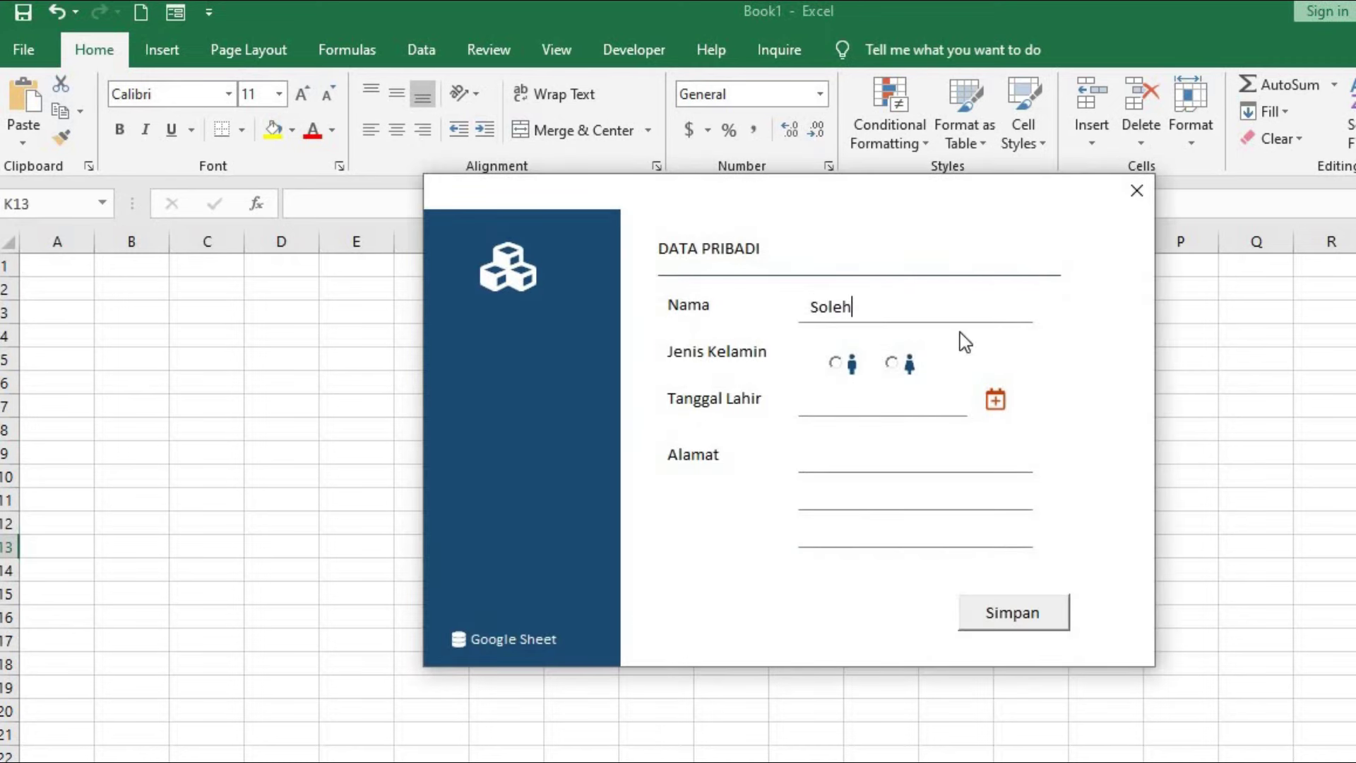
pyautogui.click(843, 367)
pyautogui.click(997, 399)
pyautogui.click(817, 403)
pyautogui.click(846, 463)
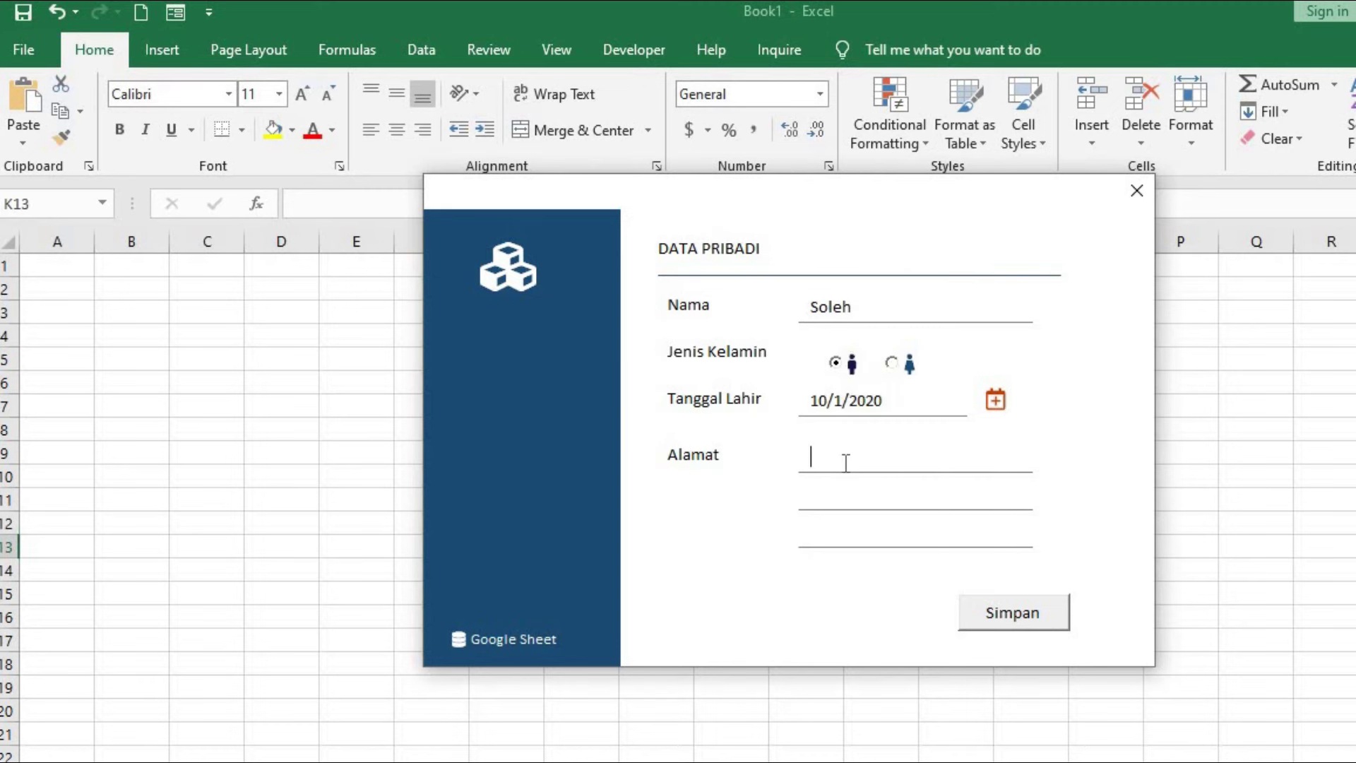
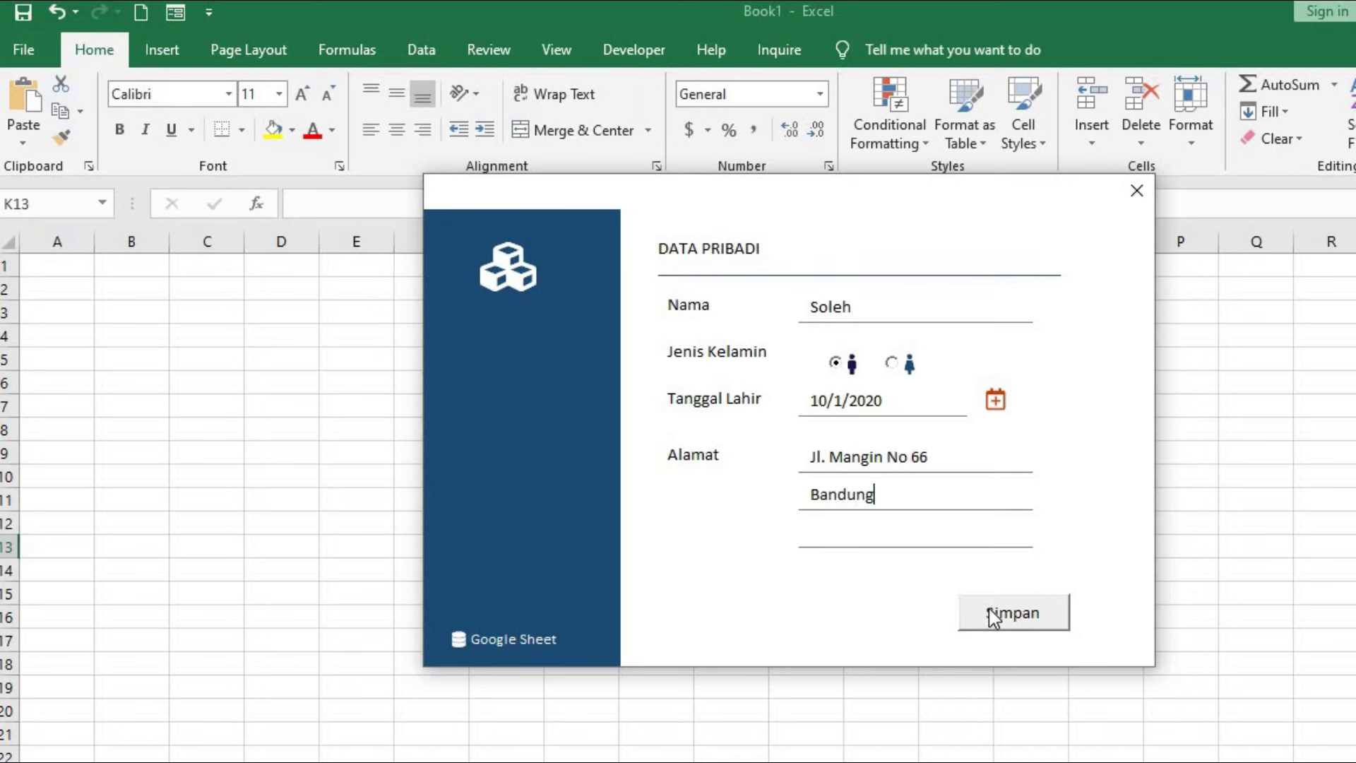
# Step: Save the record with Simpan, acknowledge the confirmation, and close the form
pyautogui.click(989, 611)
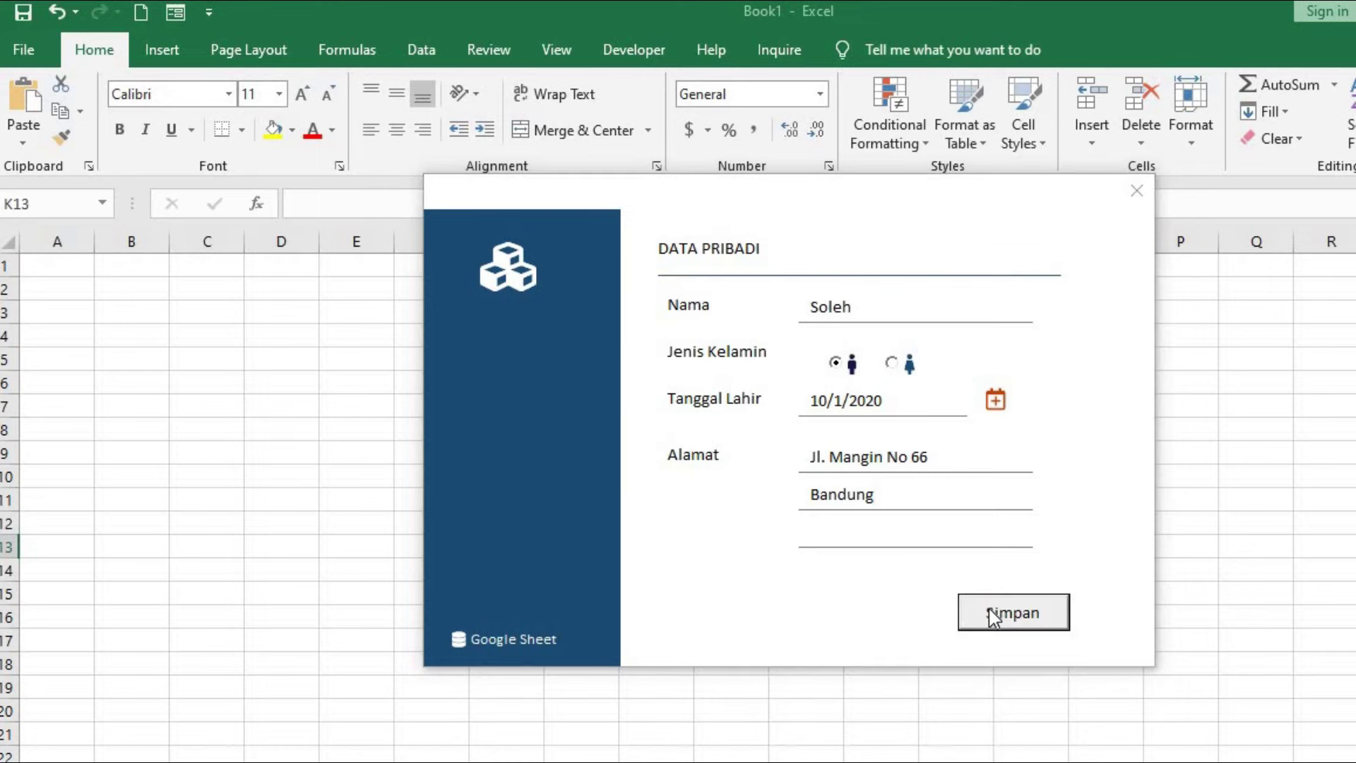
pyautogui.click(828, 514)
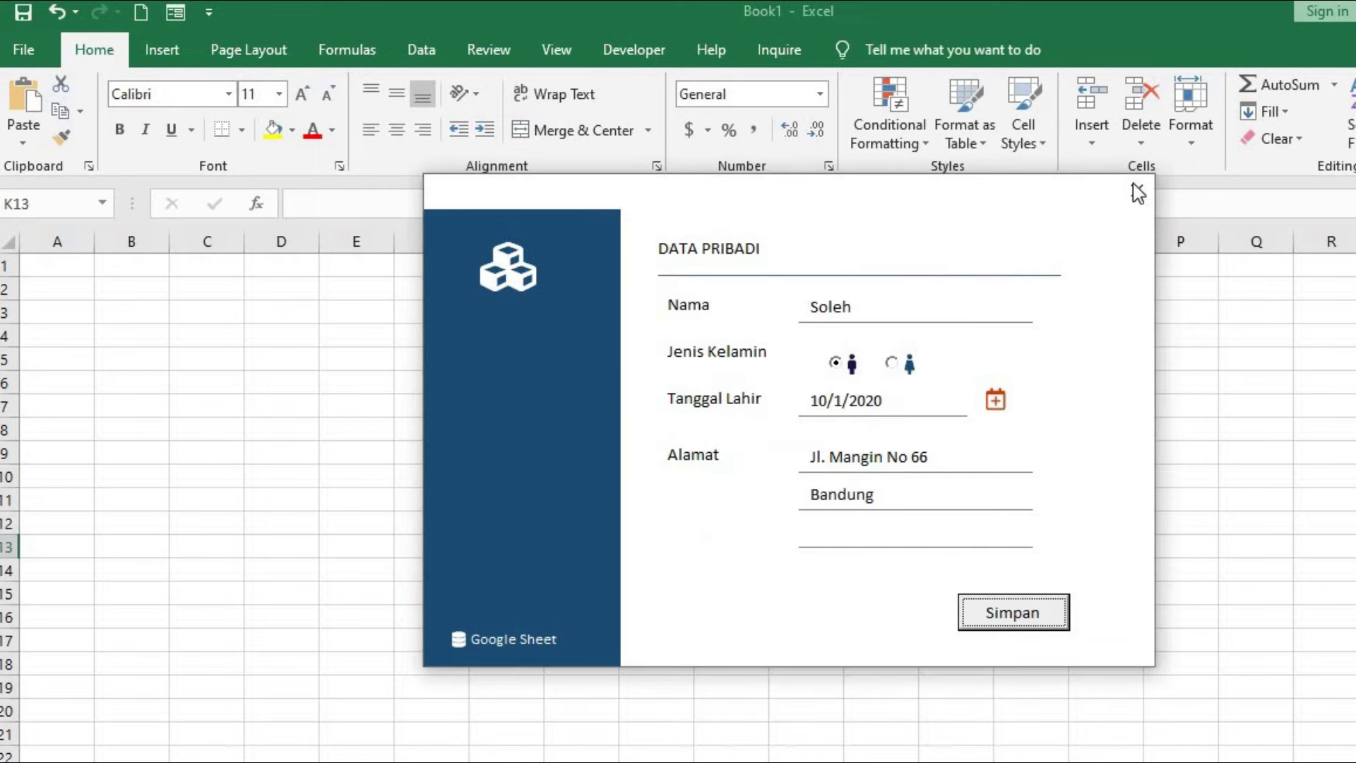
pyautogui.click(1136, 190)
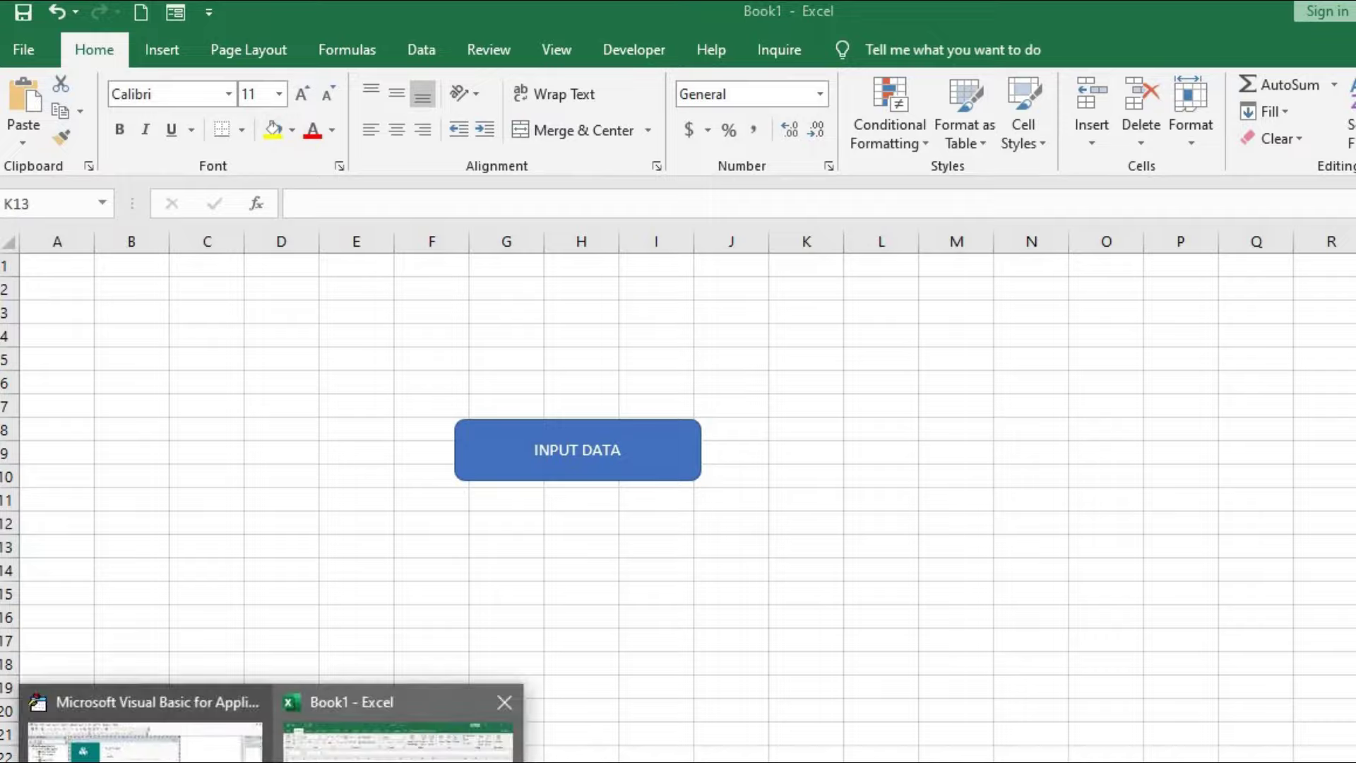
pyautogui.click(134, 727)
# Step: Select and inspect the {"status":"sukses"} response line in the Immediate window
pyautogui.moveTo(283, 661); pyautogui.dragTo(435, 662)
pyautogui.click(396, 684)
pyautogui.doubleClick(315, 660)
pyautogui.click(372, 661)
pyautogui.moveTo(435, 663); pyautogui.dragTo(279, 663)
pyautogui.click(477, 671)
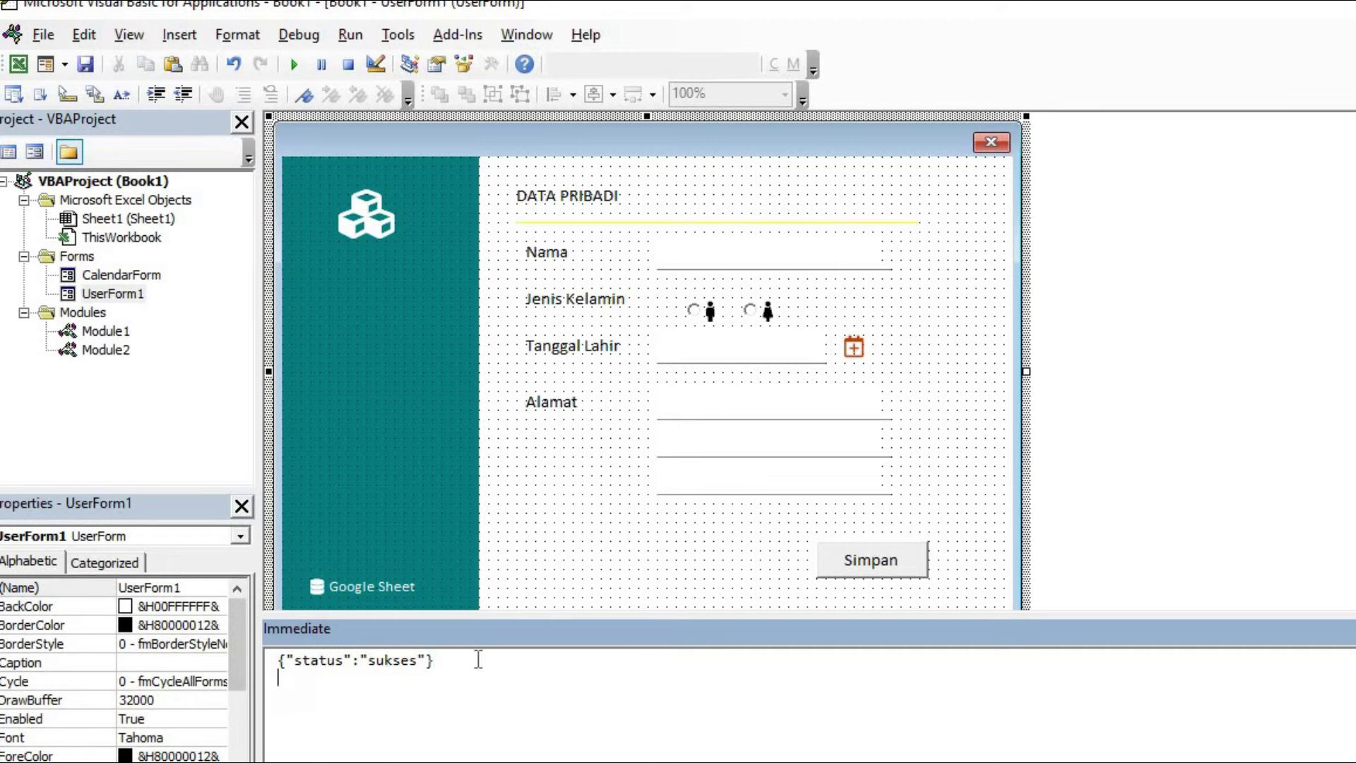